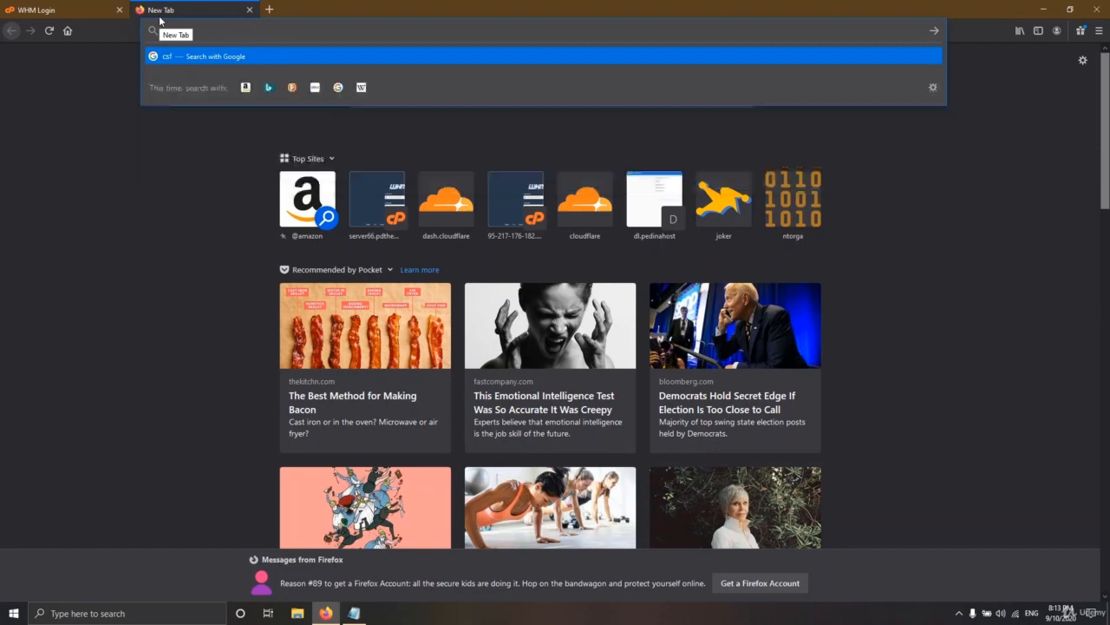
Search 'csf', refine it to 'csf firewall', and open the ConfigServer csf result in a new tab
key("Return")
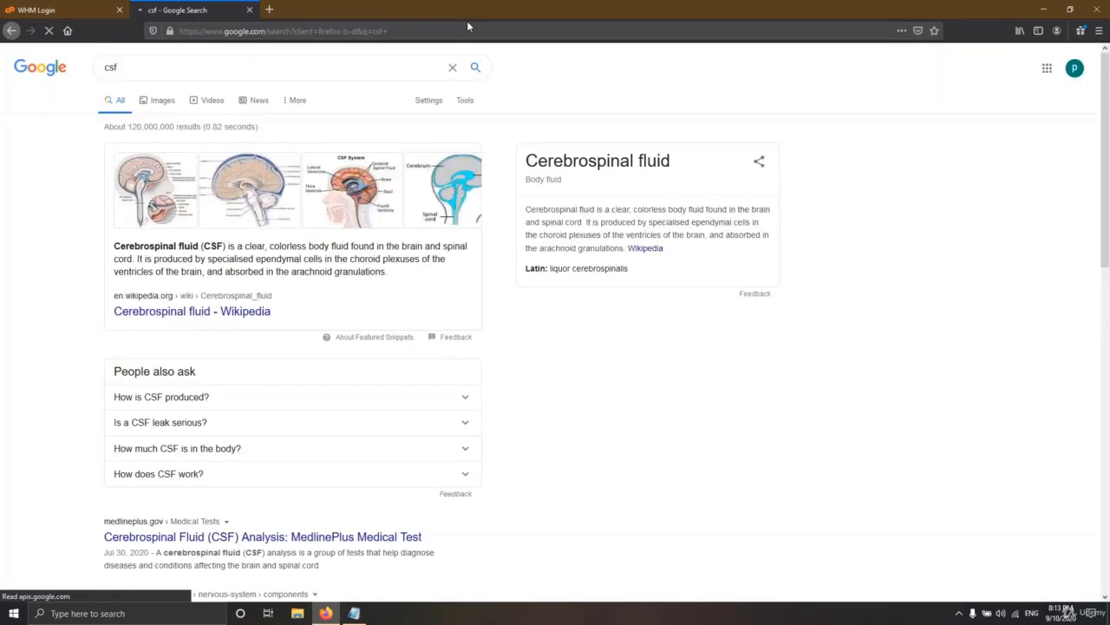
left_click(137, 69)
type("fi")
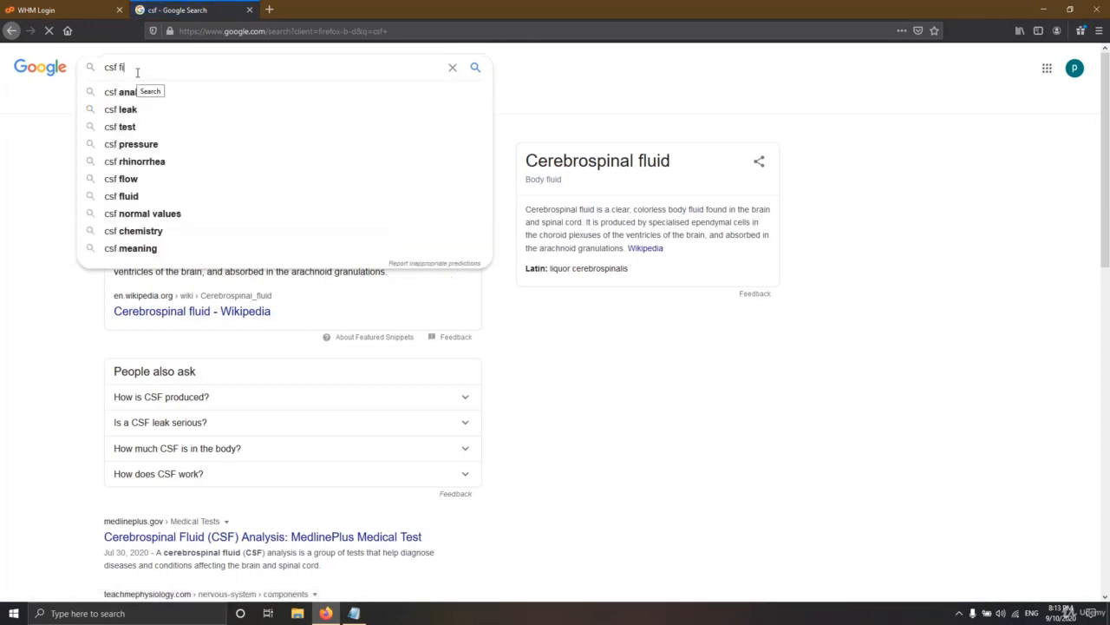
type("rewall")
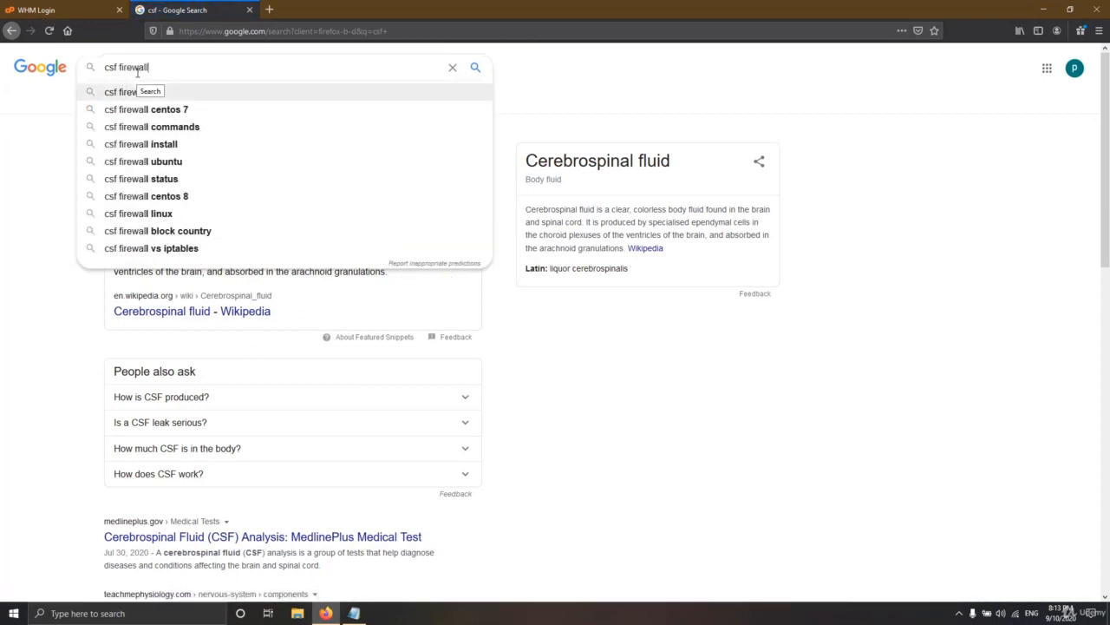
key("Return")
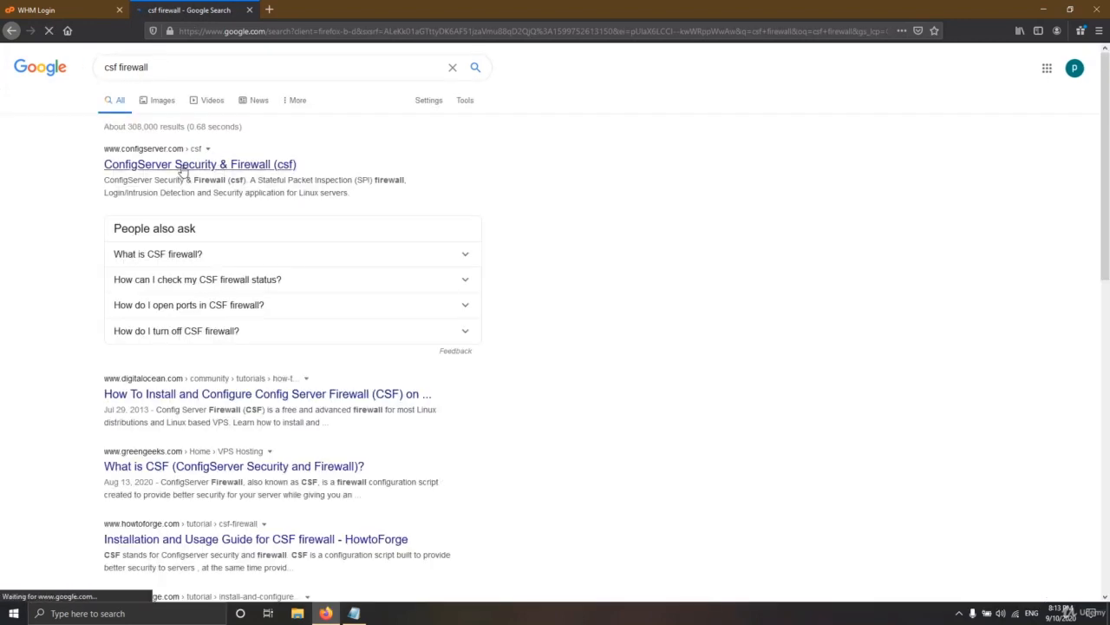
middle_click(218, 164)
left_click(330, 13)
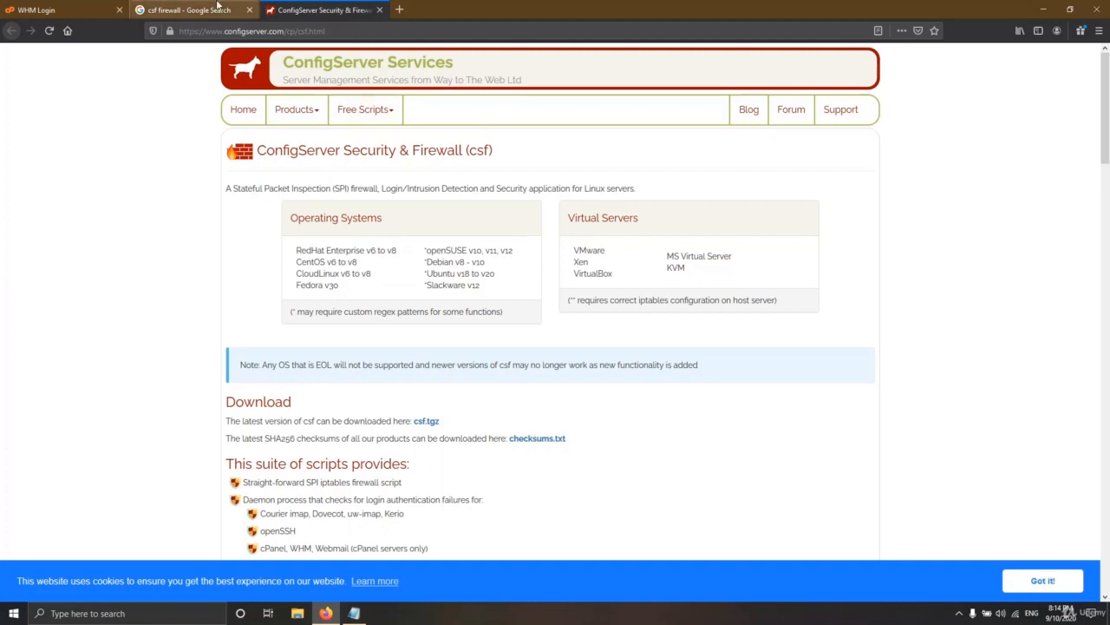
Leave the ConfigServer csf page by switching to another browser tab
left_click(209, 7)
Log into WHM with the saved root username and the password copied from the notes file
left_click(78, 7)
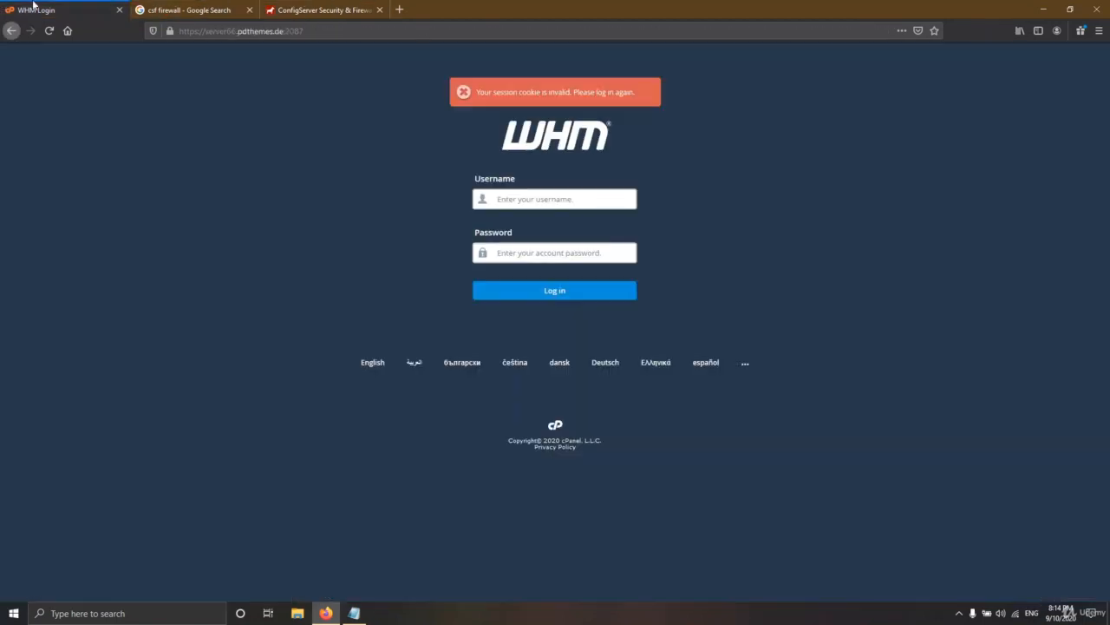
left_click(530, 198)
left_click(522, 212)
left_click(354, 611)
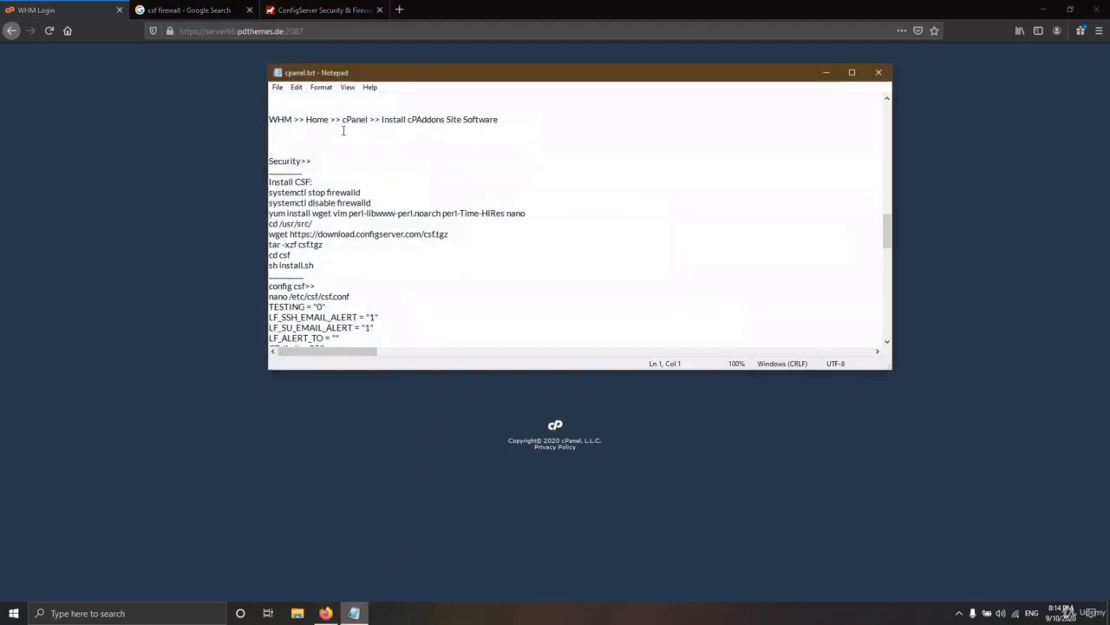
left_click_drag(887, 233, 901, 114)
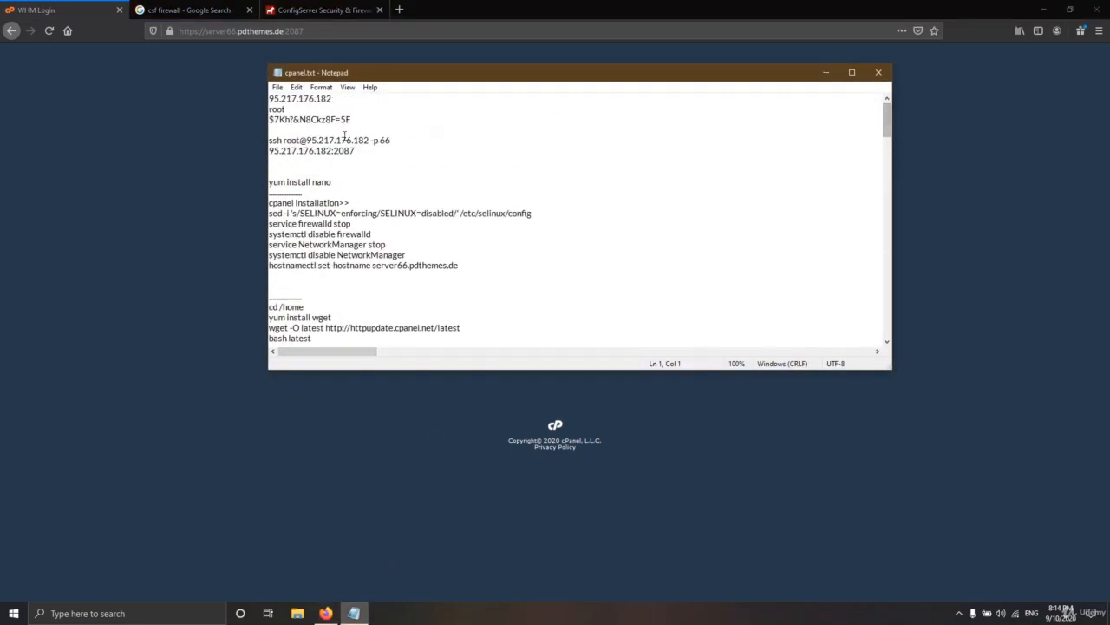
left_click_drag(352, 119, 262, 117)
key("alt+Tab")
left_click(536, 253)
key("ctrl+v")
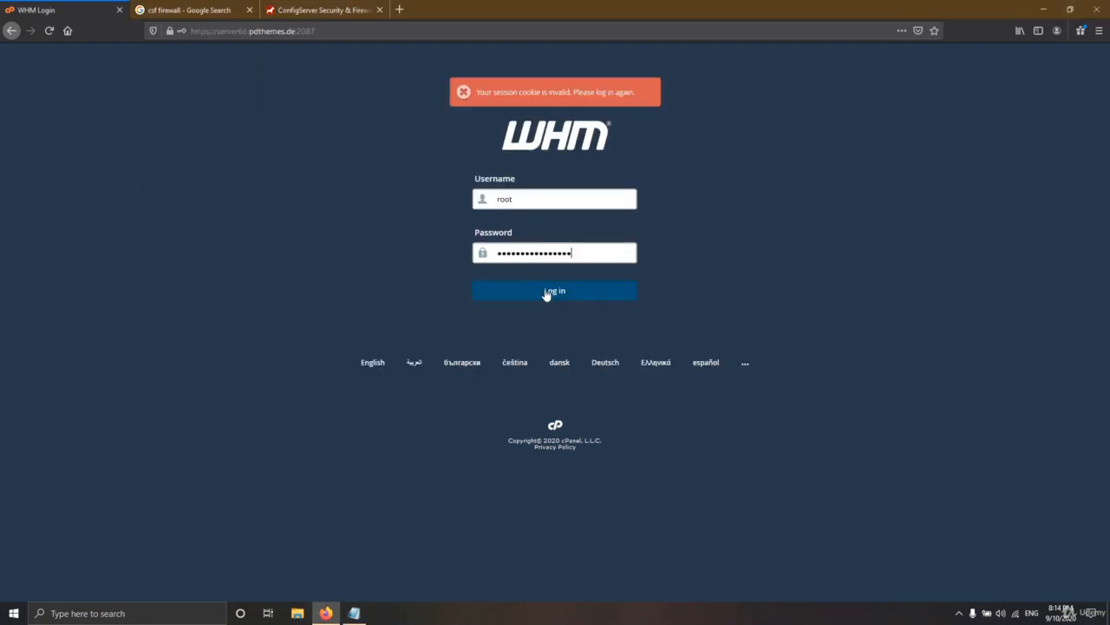
left_click(548, 294)
Review the server notes, then minimize them to reveal the WHM home dashboard
key("alt+Tab")
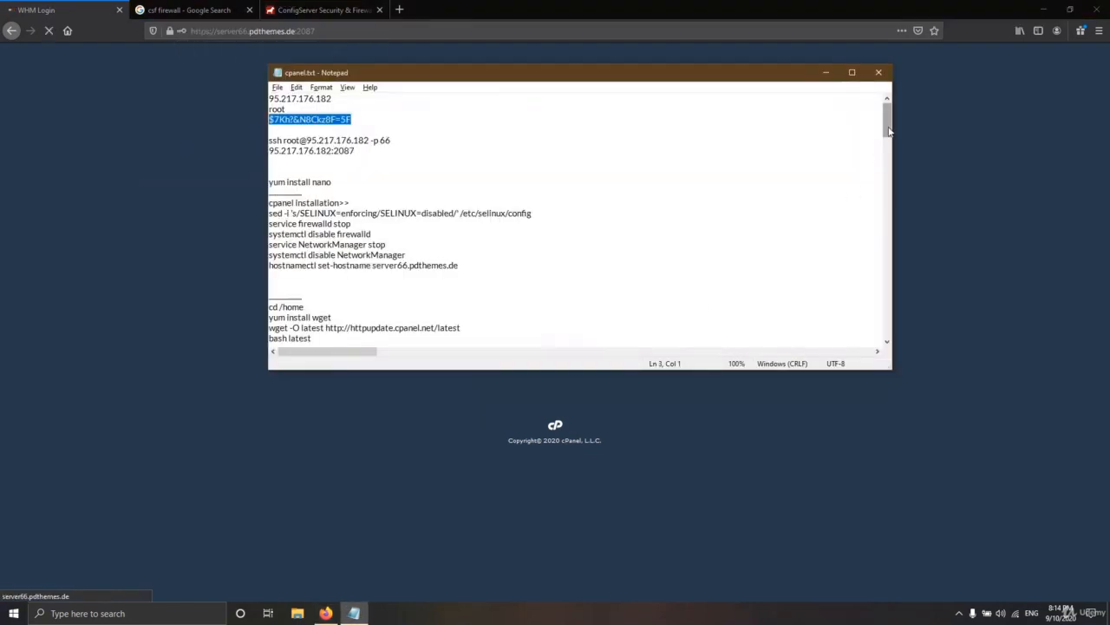
left_click_drag(887, 122, 885, 233)
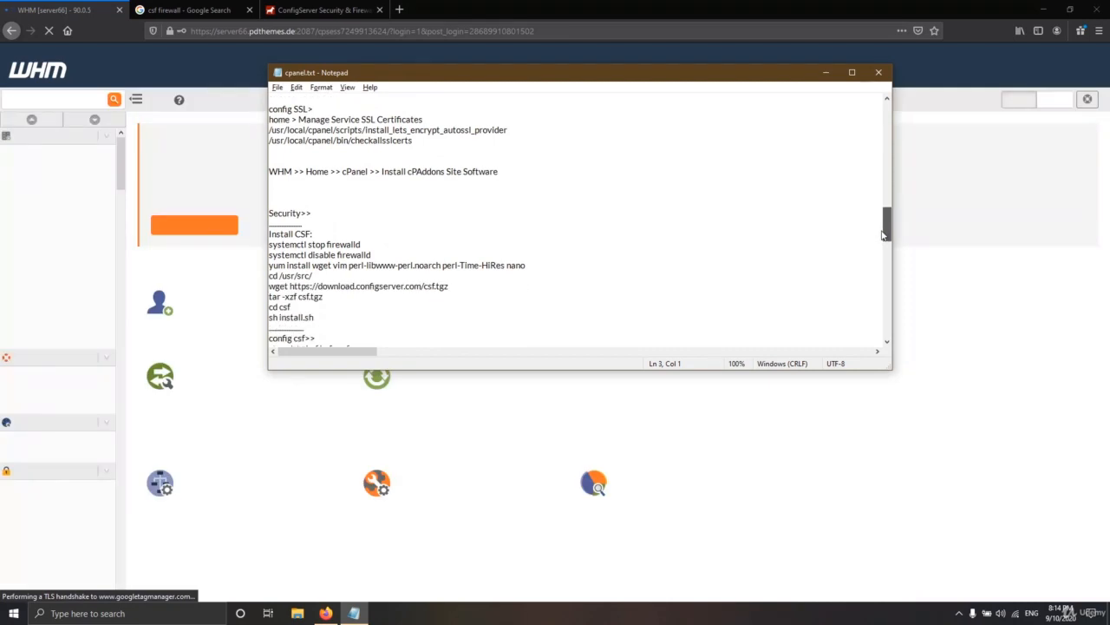
scroll(337, 217, "down", 5)
scroll(328, 210, "up", 3)
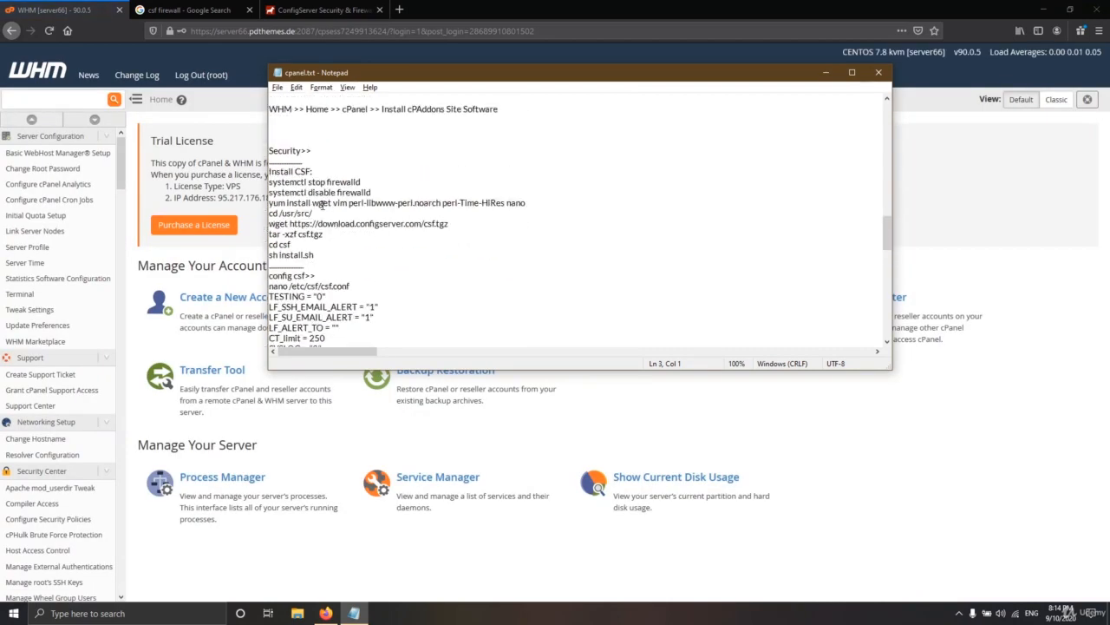
scroll(328, 213, "down", 4)
scroll(336, 264, "up", 4)
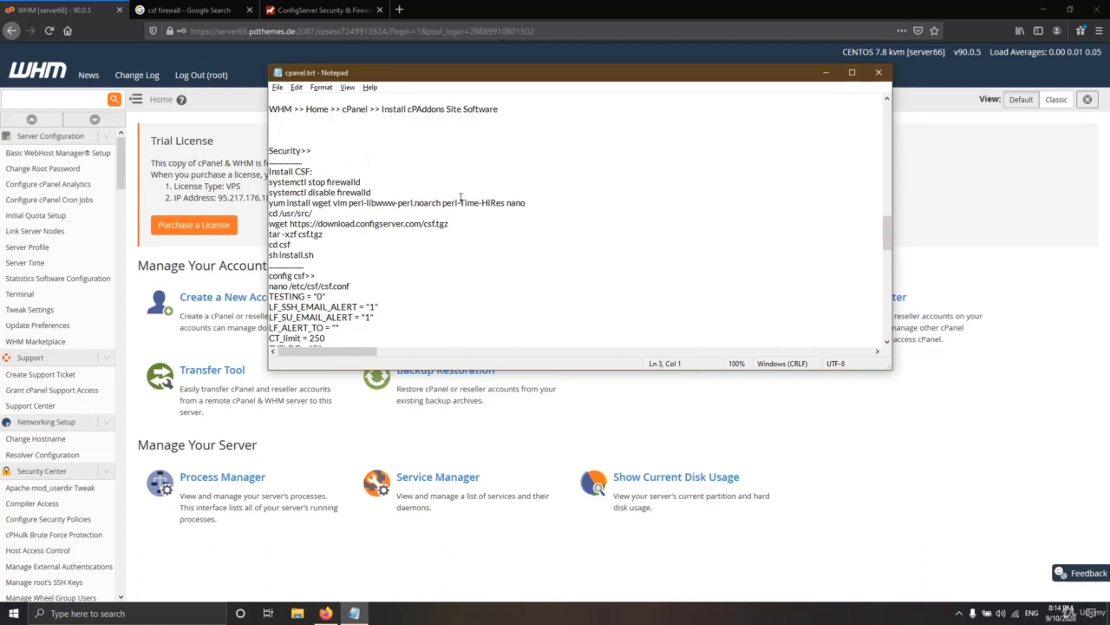
left_click(826, 72)
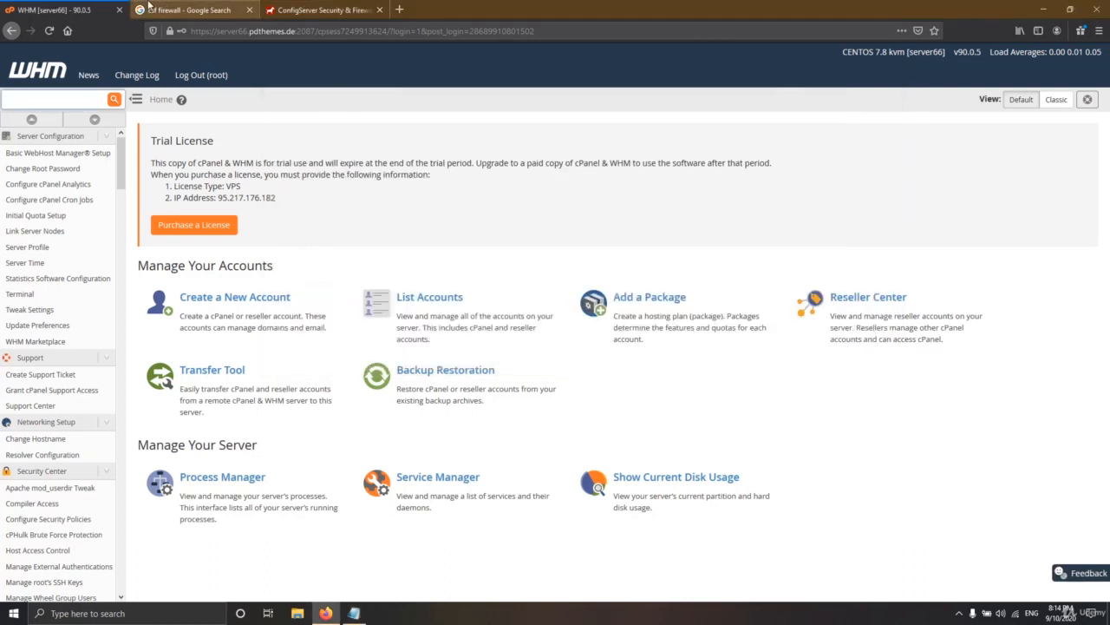
left_click(13, 613)
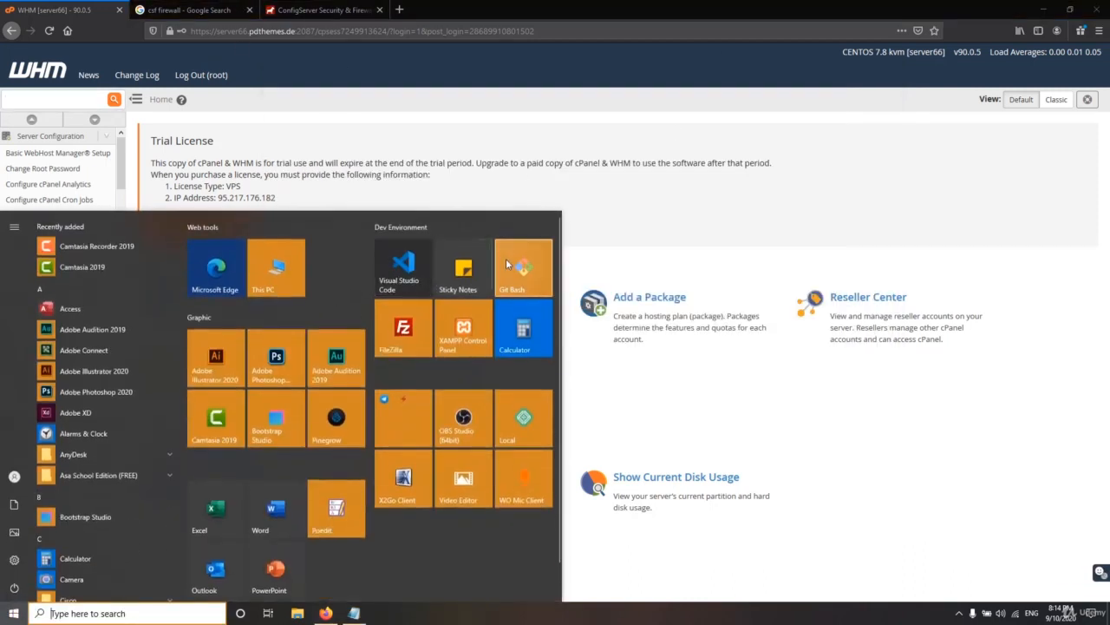
left_click(521, 269)
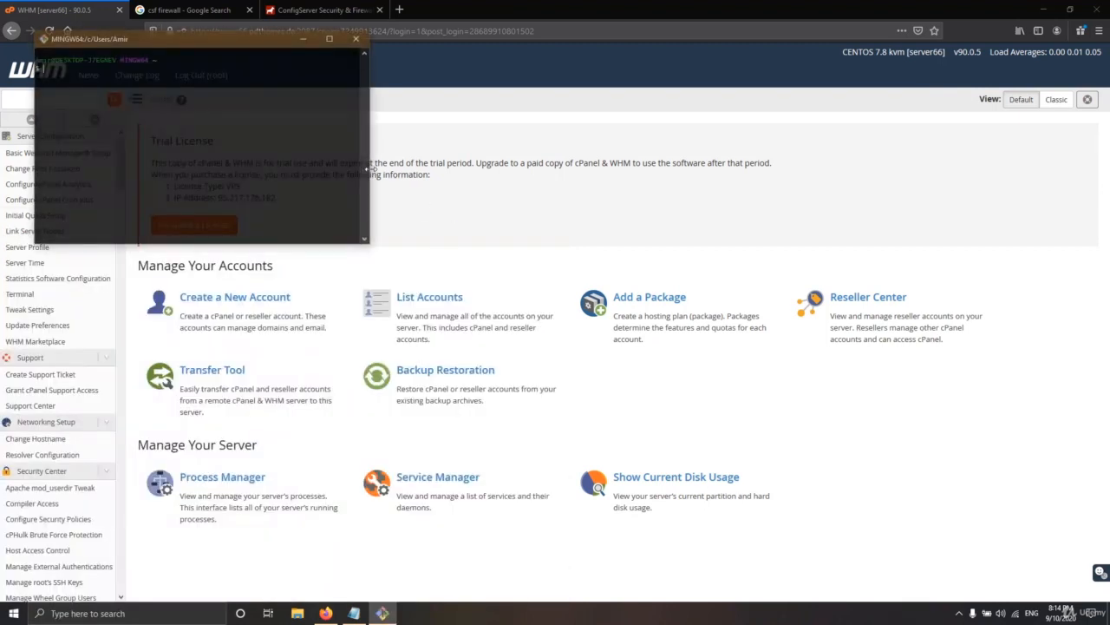
left_click_drag(371, 168, 655, 165)
left_click_drag(424, 42, 613, 182)
type("ssh root@95.217.176.182 -p 66")
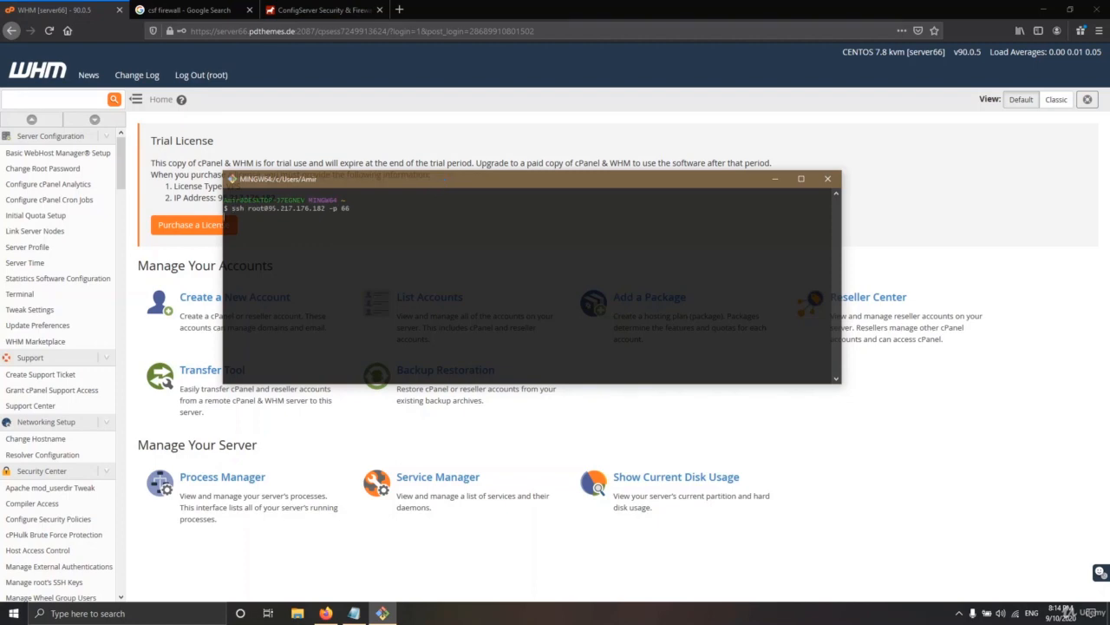
key("Return")
Look up the credentials in the notes file while the terminal waits at the password prompt
key("alt+Tab")
key("alt+Tab")
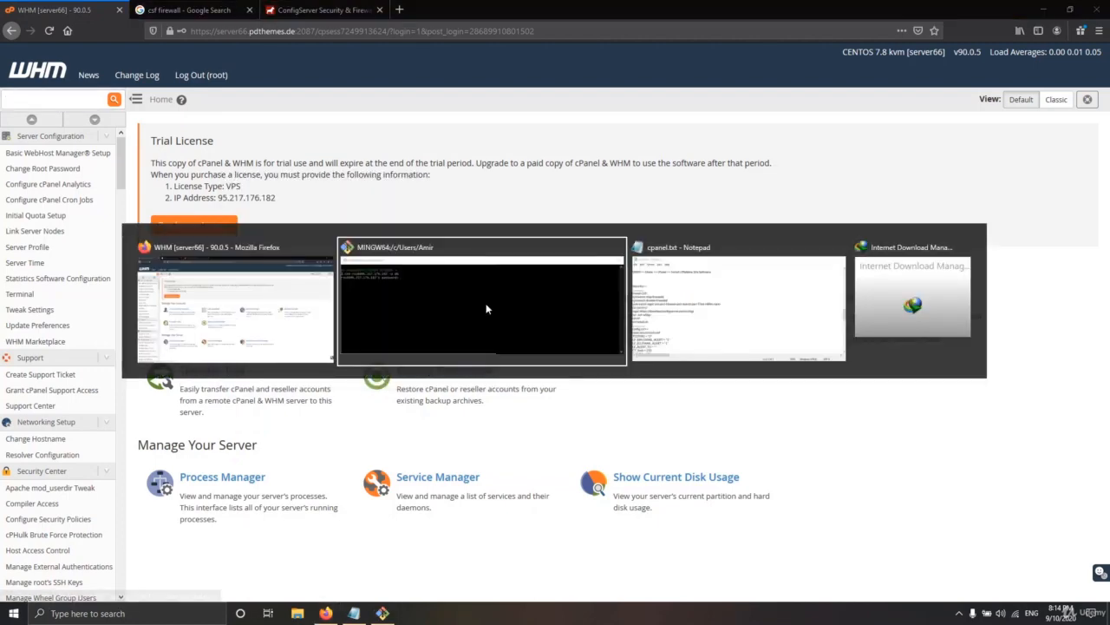
key("alt+Tab")
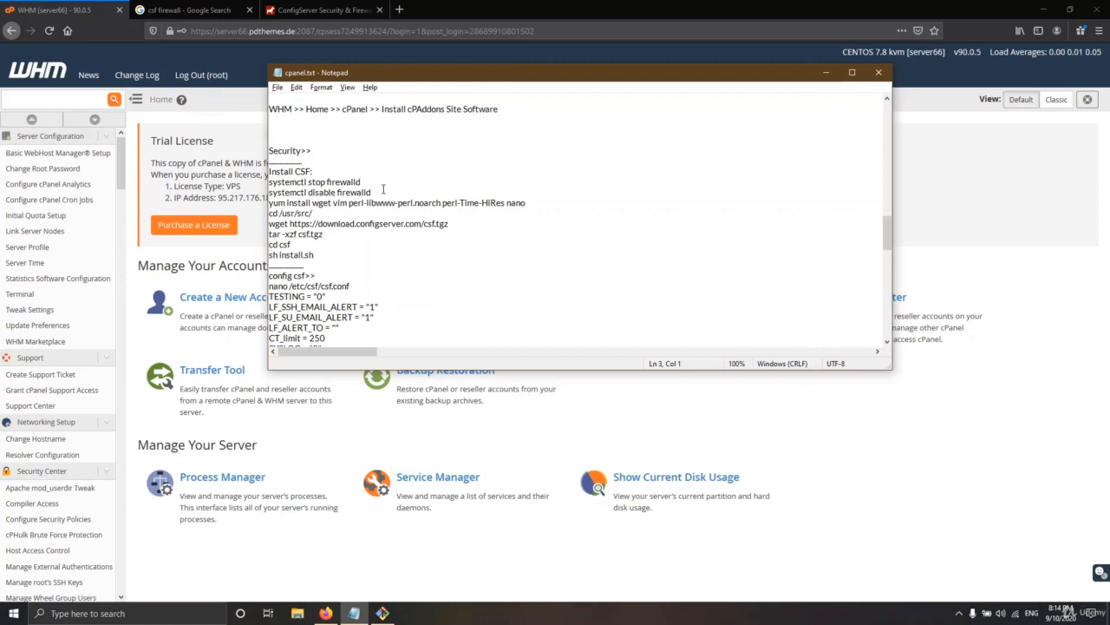
left_click_drag(383, 184, 265, 185)
key("alt+Tab")
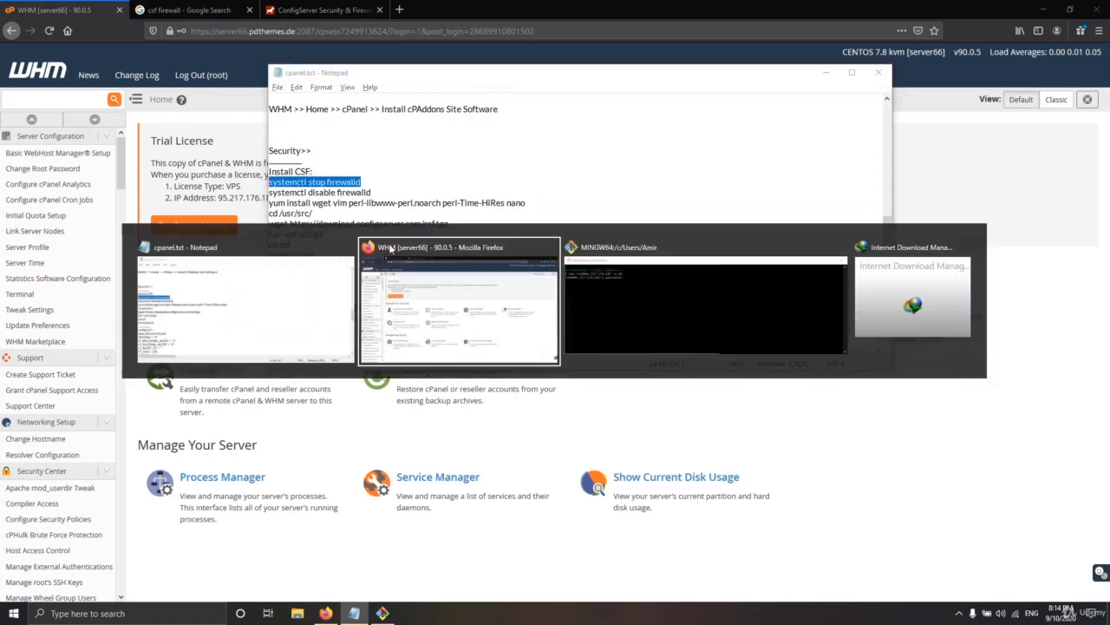
key("alt+Tab")
key("Tab")
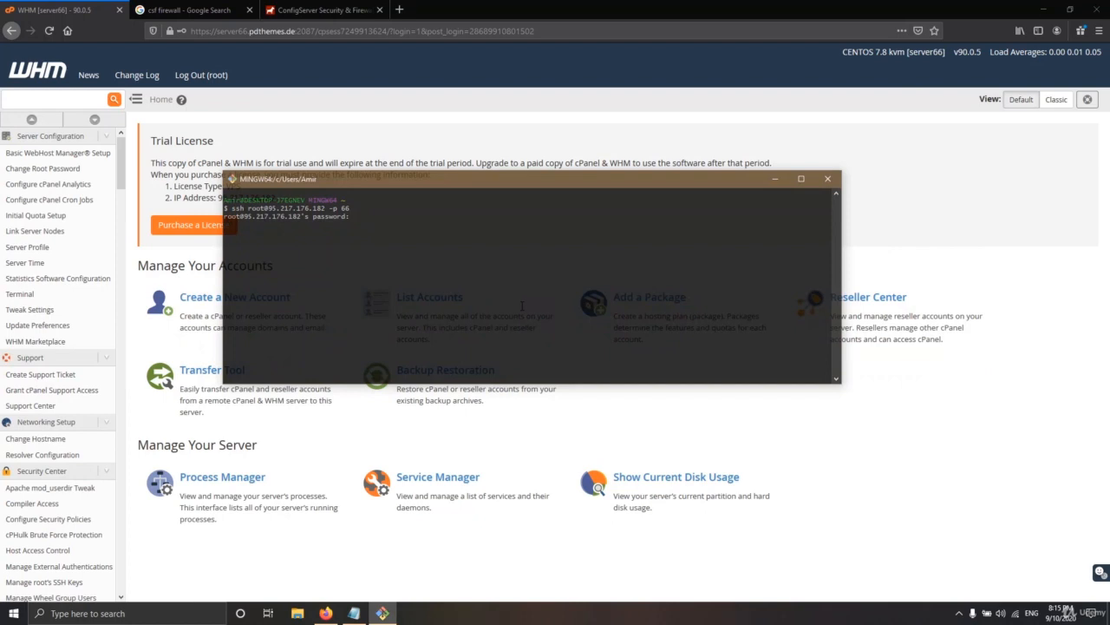
key("alt+Tab")
key("alt+Tab")
key("Tab")
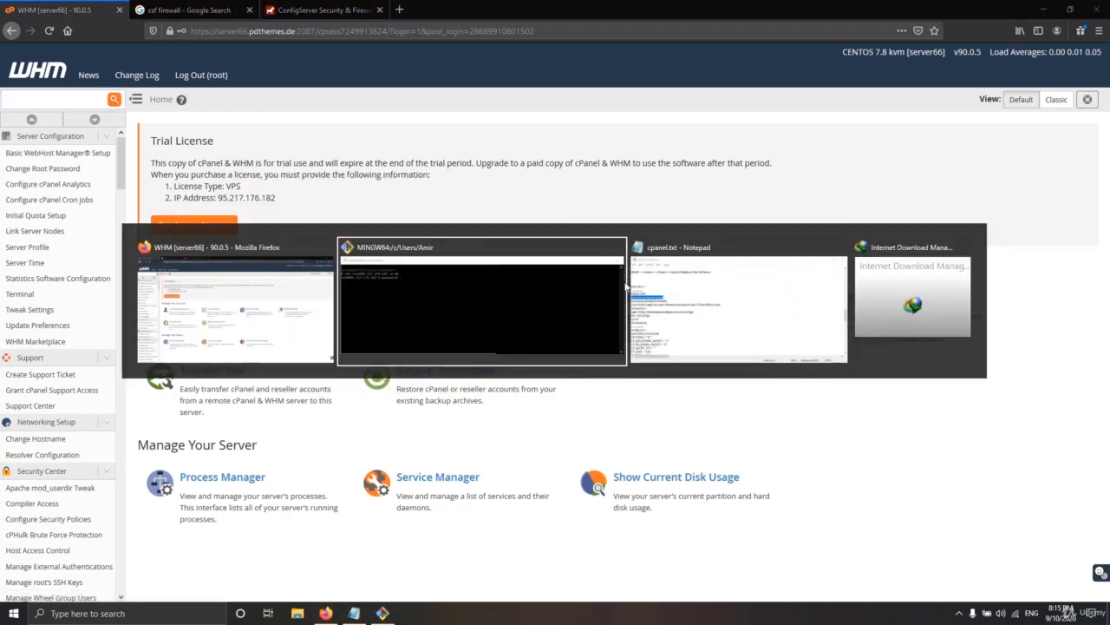
Copy the root password from the notes and enter it at the SSH password prompt
scroll(313, 163, "up", 10)
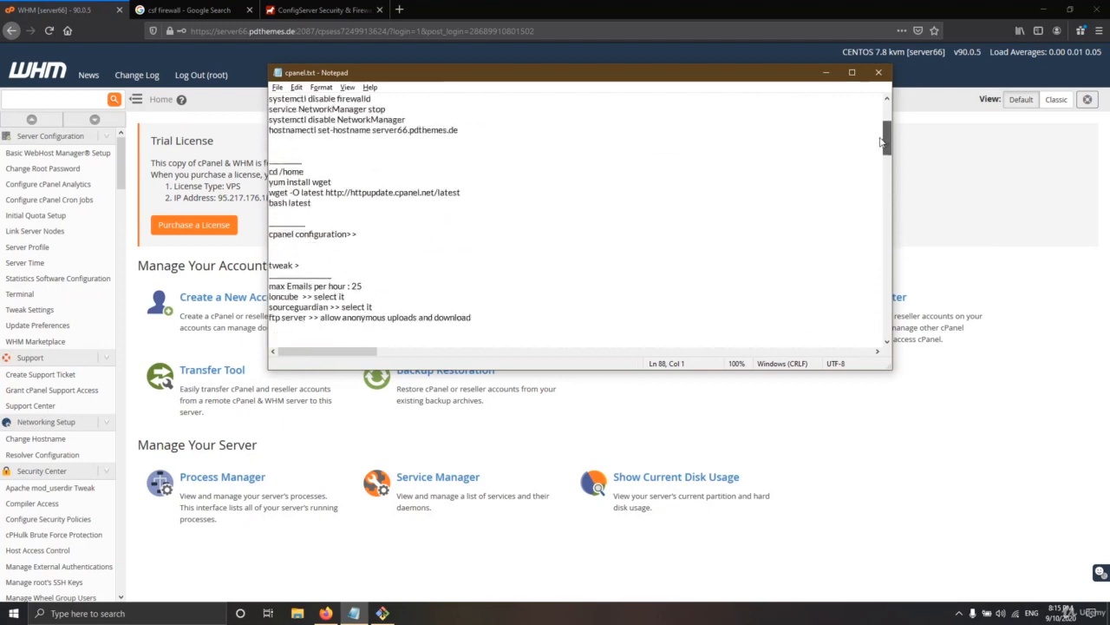
left_click_drag(373, 121, 264, 122)
key("ctrl+c")
key("alt+Tab")
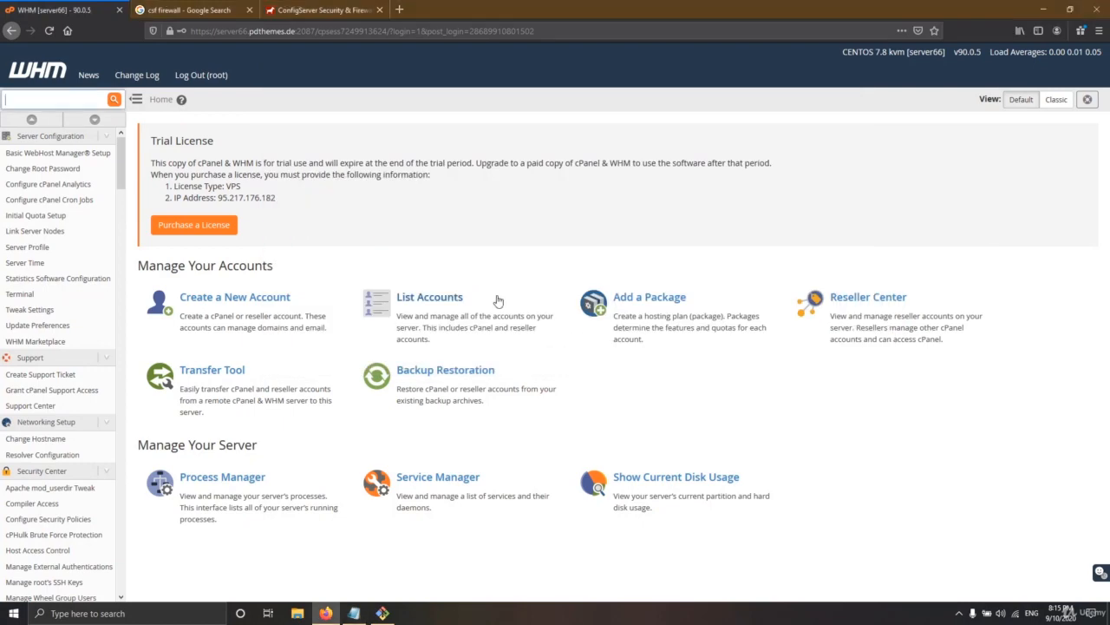
key("alt+Tab")
key("Tab")
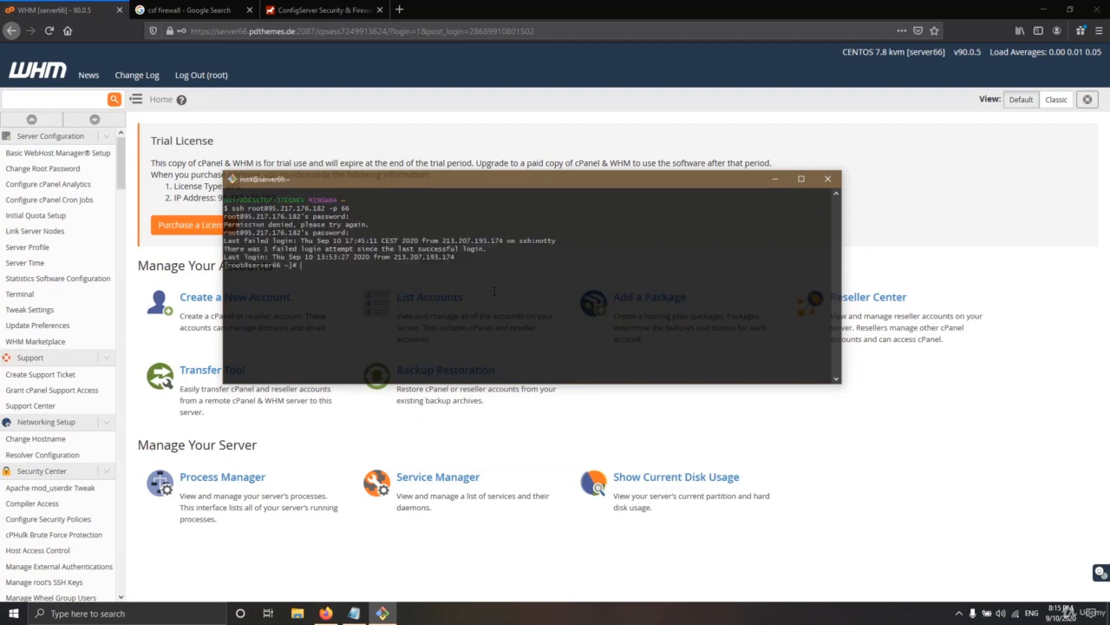
key("alt+Tab")
key("alt+Tab")
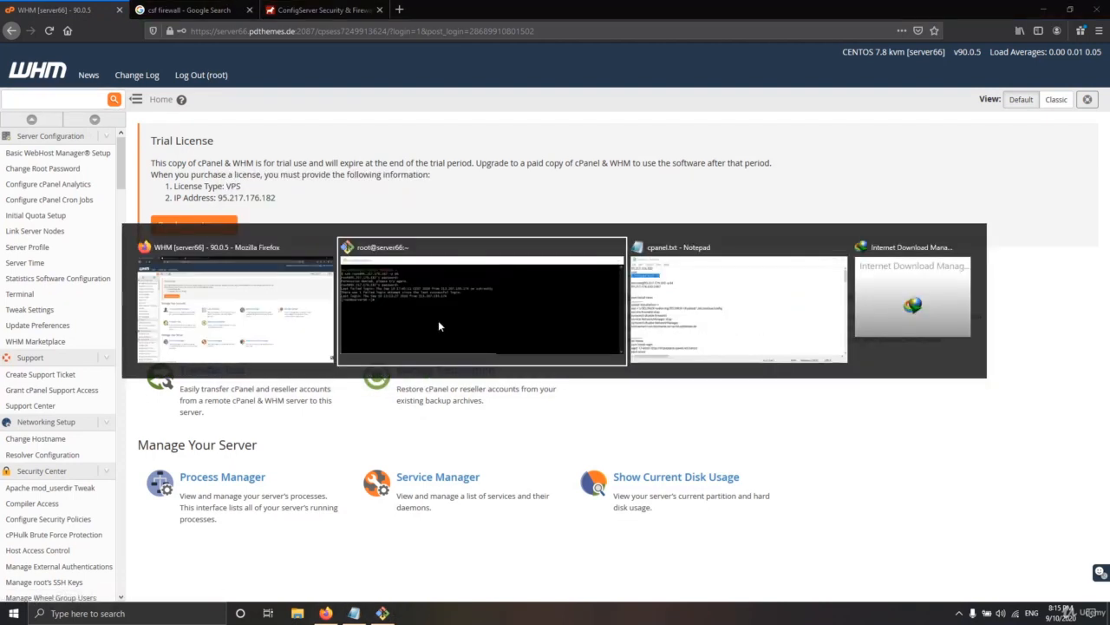
key("alt+Tab")
key("alt+Tab")
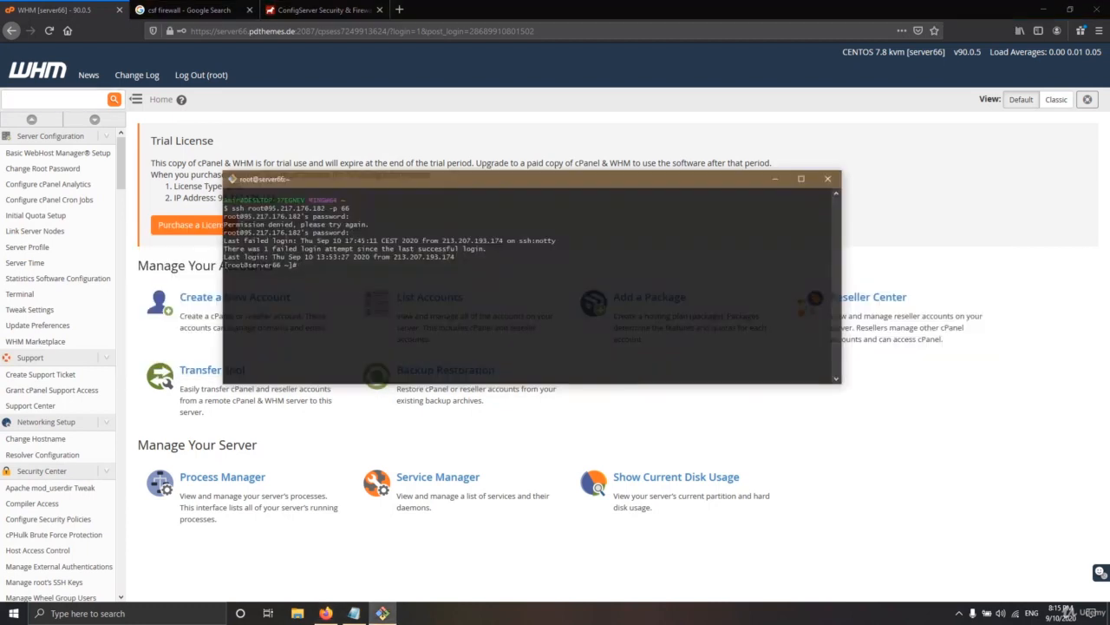
left_click_drag(254, 248, 237, 232)
key("alt+Tab")
Run 'systemctl stop firewalld', pasted from the notes file, in the SSH session
key("Tab")
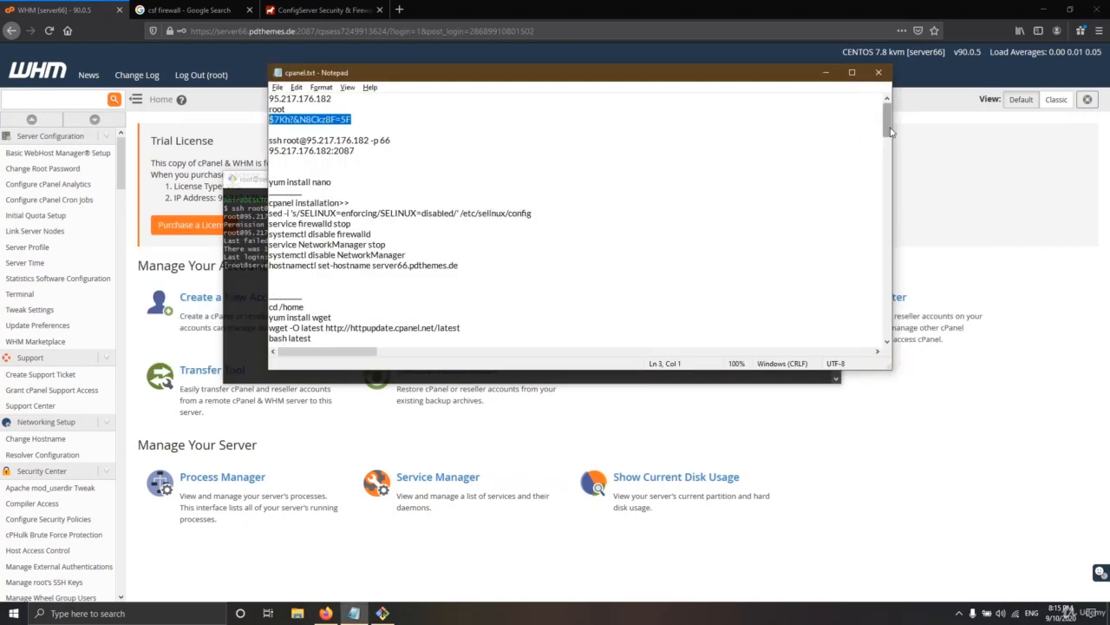
left_click_drag(885, 130, 874, 245)
left_click_drag(361, 171, 262, 171)
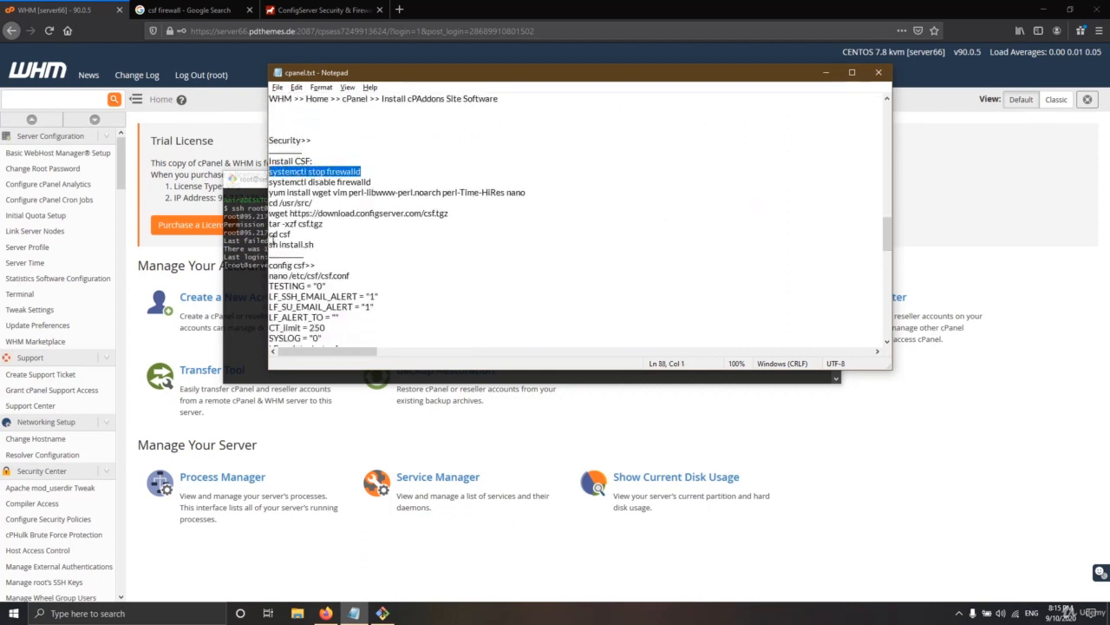
key("alt+Tab")
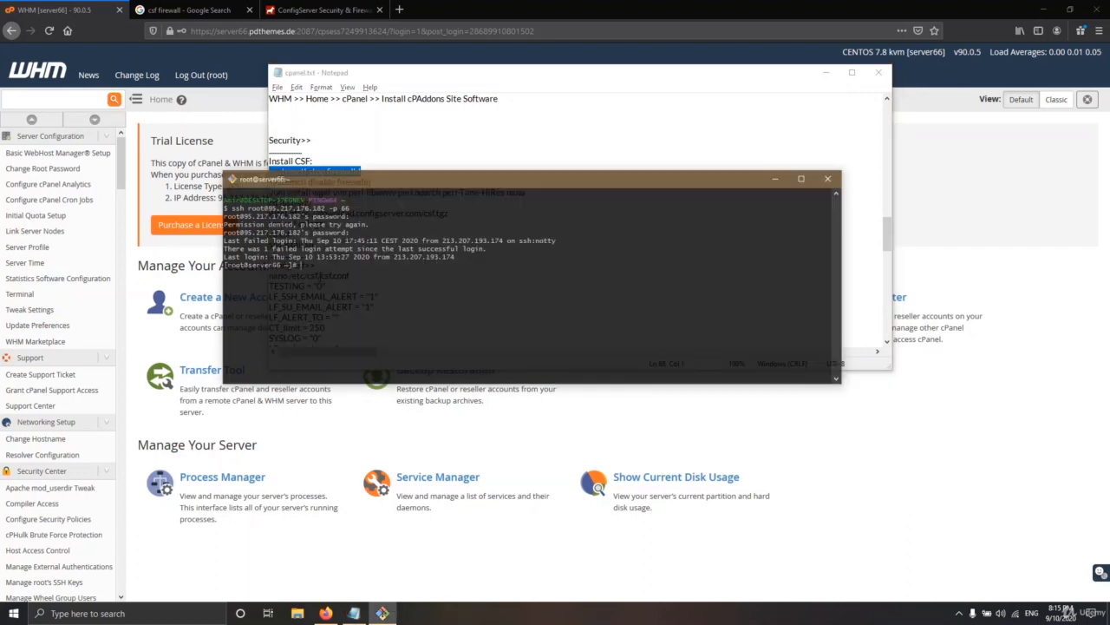
left_click(826, 72)
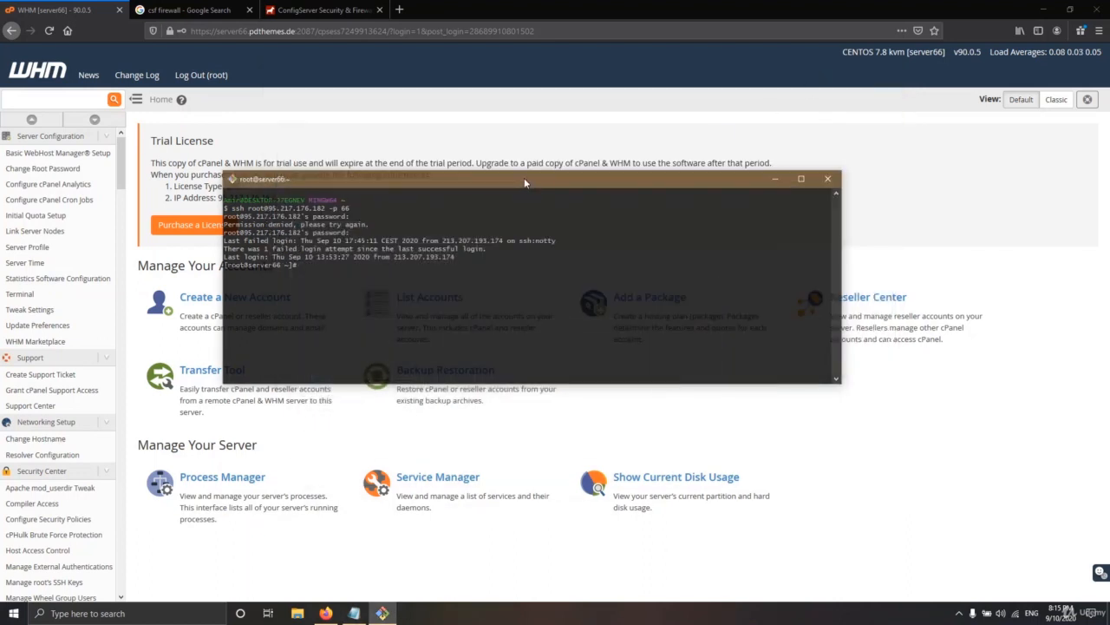
left_click_drag(524, 182, 579, 235)
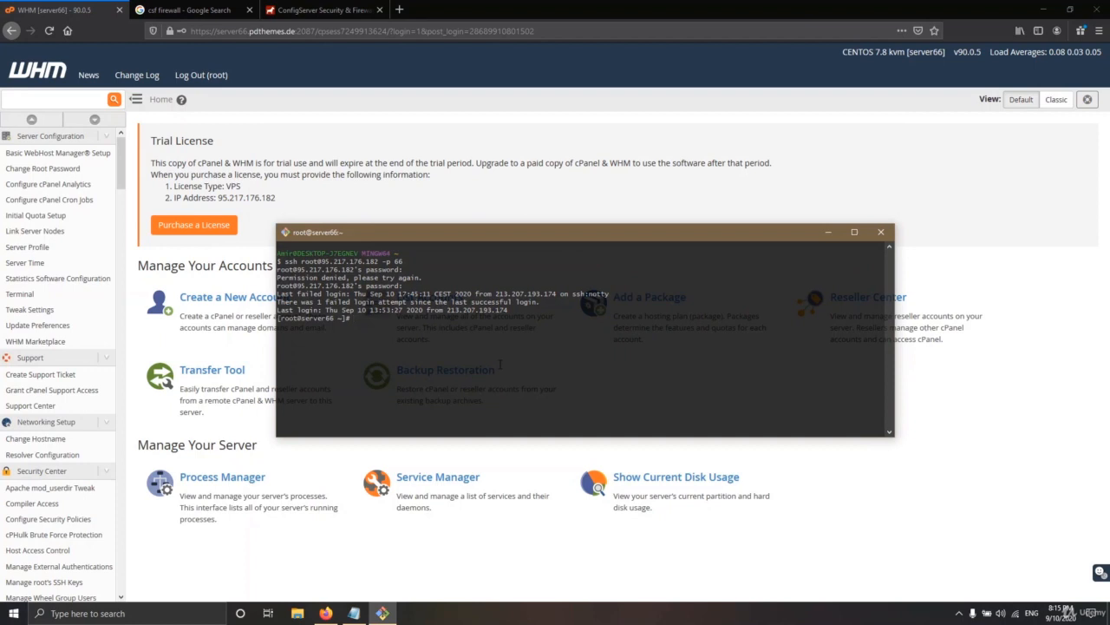
key("shift+Insert")
key("Return")
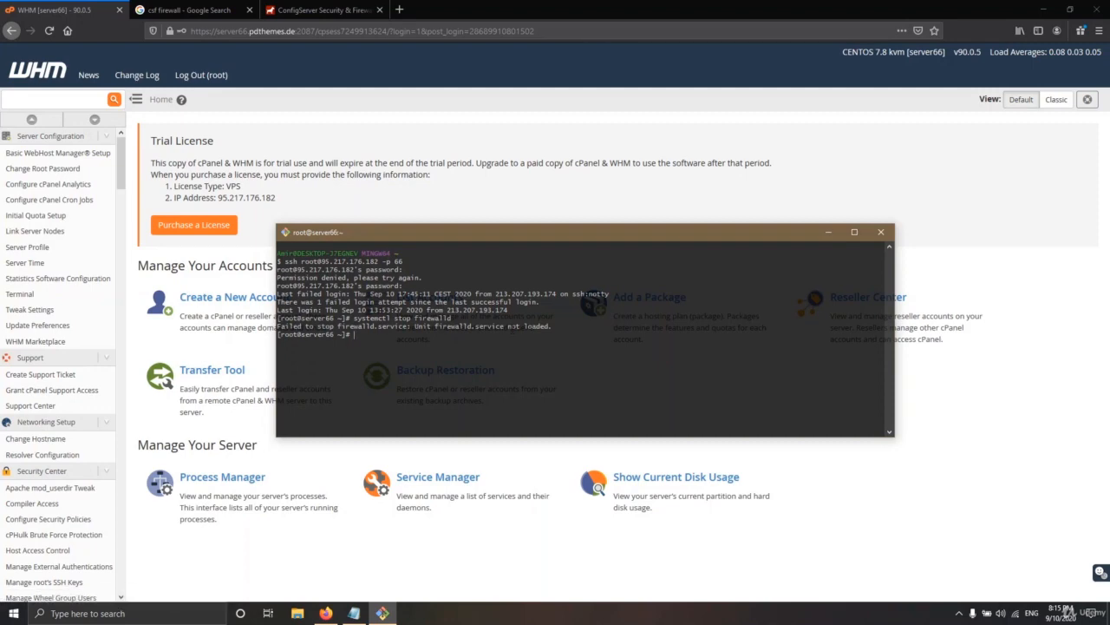
Run 'systemctl disable firewalld' and check the error that the firewalld unit is not loaded
key("alt+Tab")
left_click_drag(373, 182, 251, 186)
key("alt+Tab")
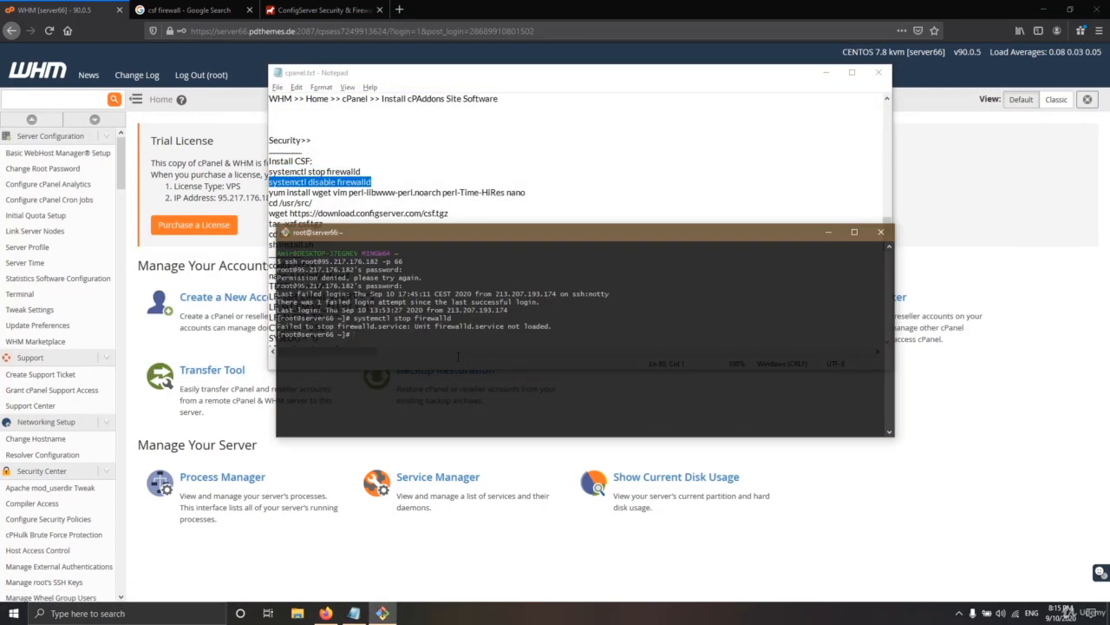
key("shift+Insert")
key("Return")
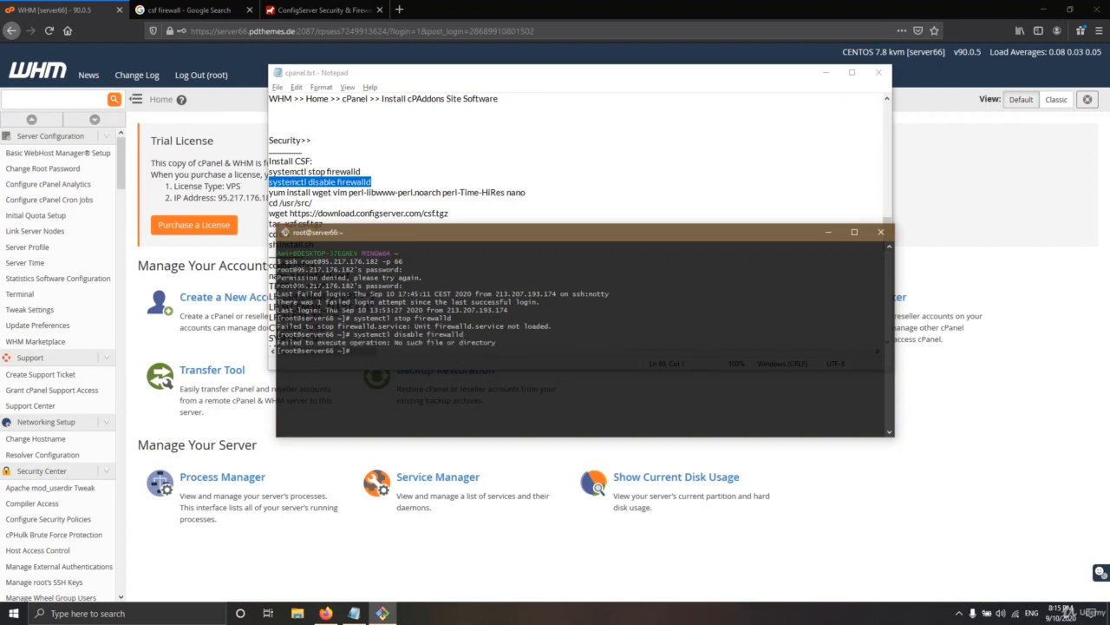
left_click_drag(464, 343, 351, 345)
left_click(390, 349)
left_click_drag(482, 343, 369, 346)
left_click(399, 351)
key("alt+Tab")
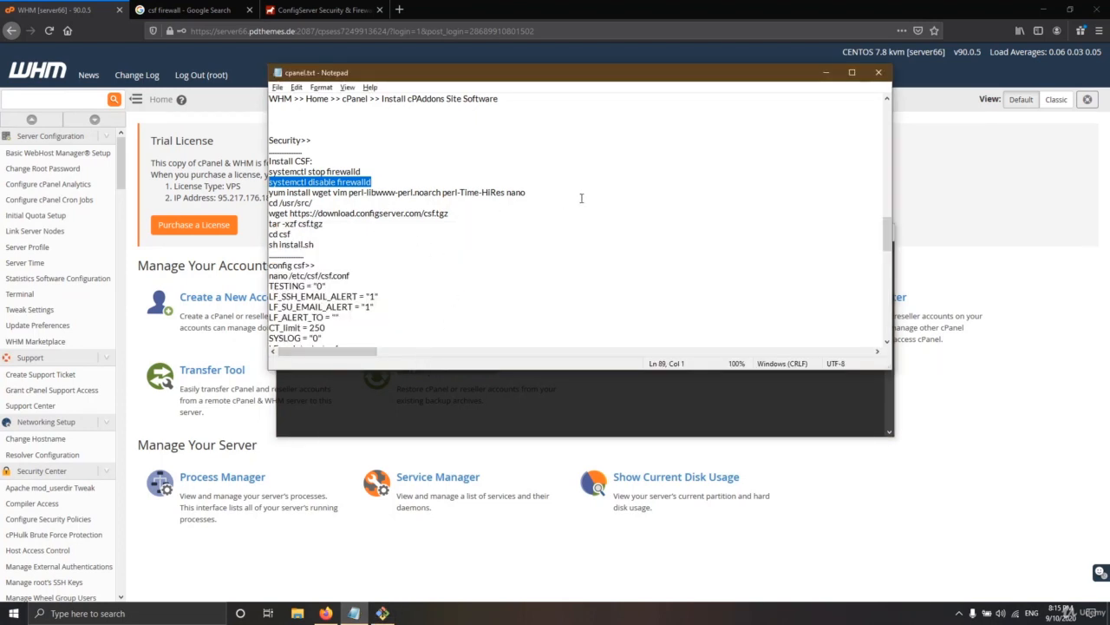
Run yum install for wget, vim, perl-libwww-perl.noarch, perl-Time-HiRes and nano, confirming with y
left_click_drag(536, 194, 268, 193)
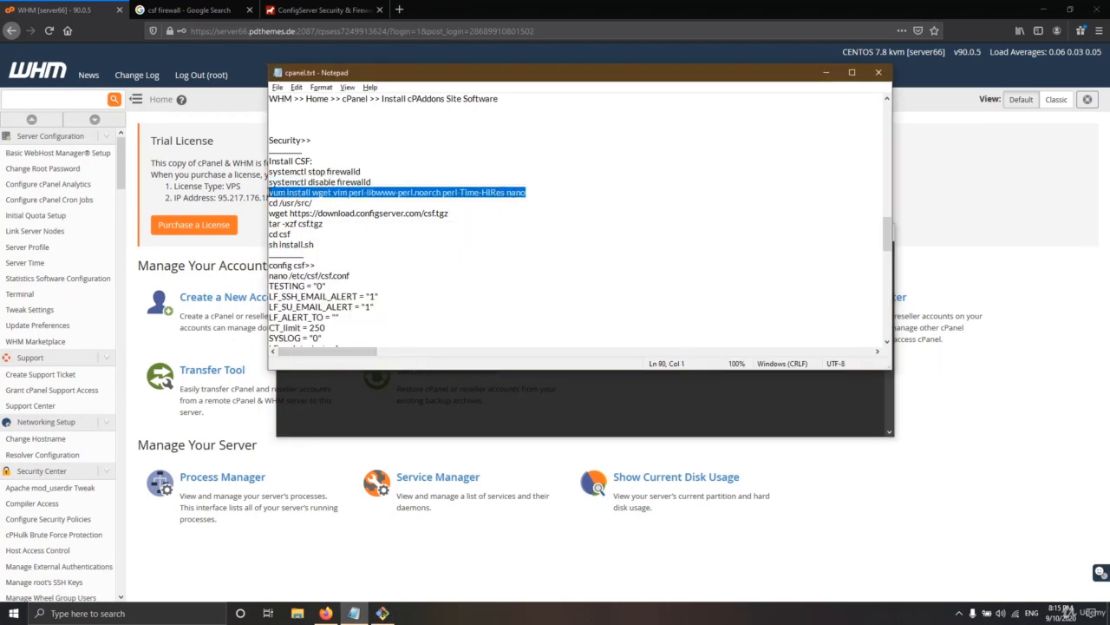
right_click(444, 194)
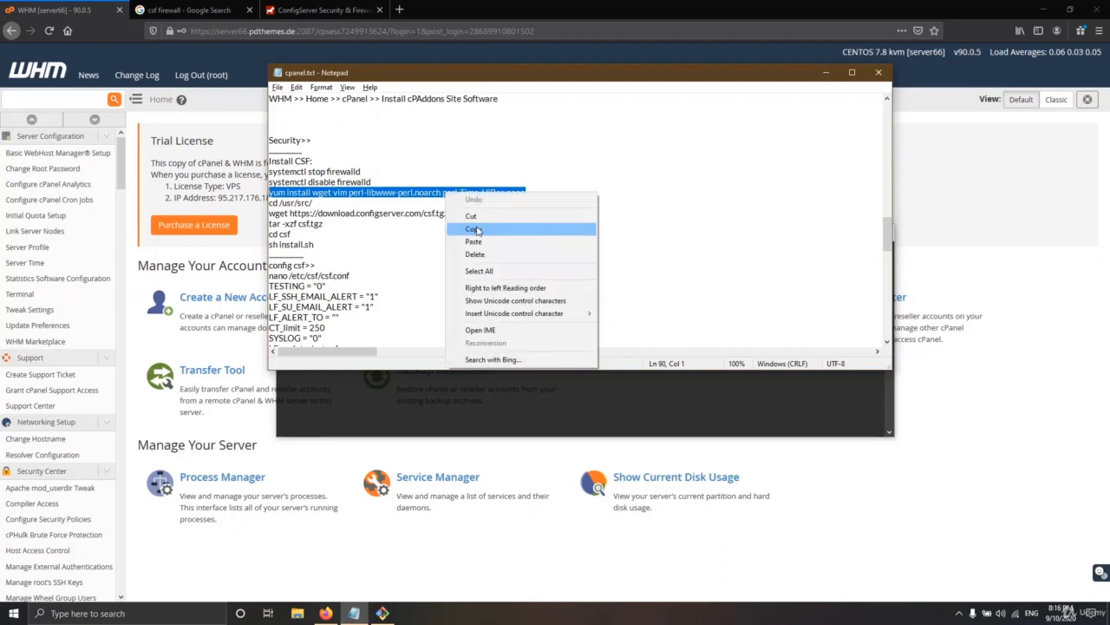
left_click(464, 229)
left_click(432, 379)
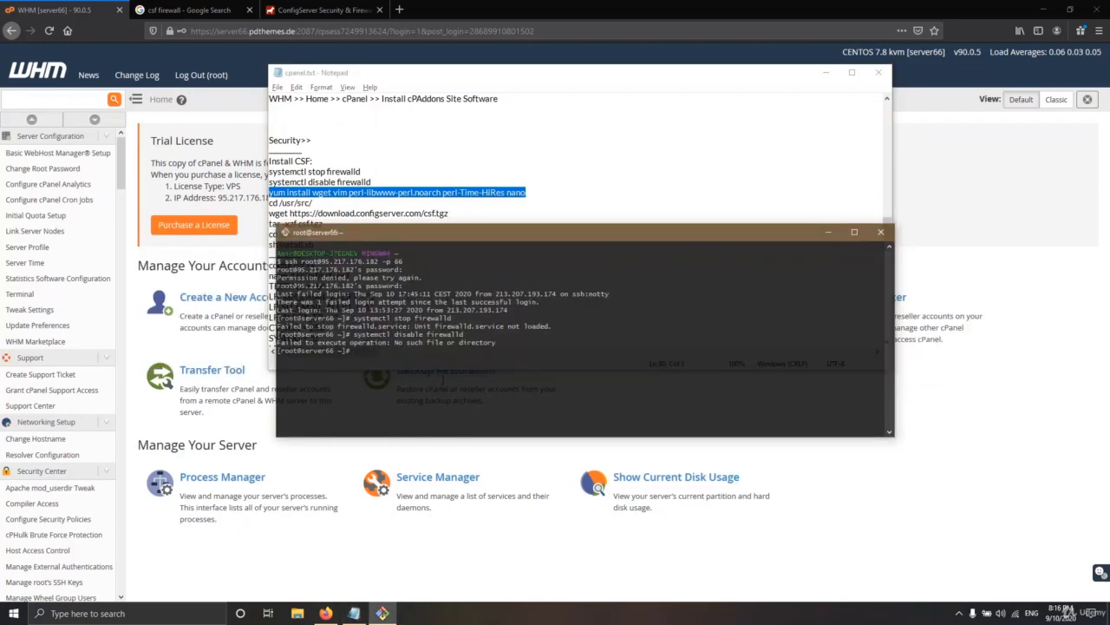
key("shift+Insert")
key("Return")
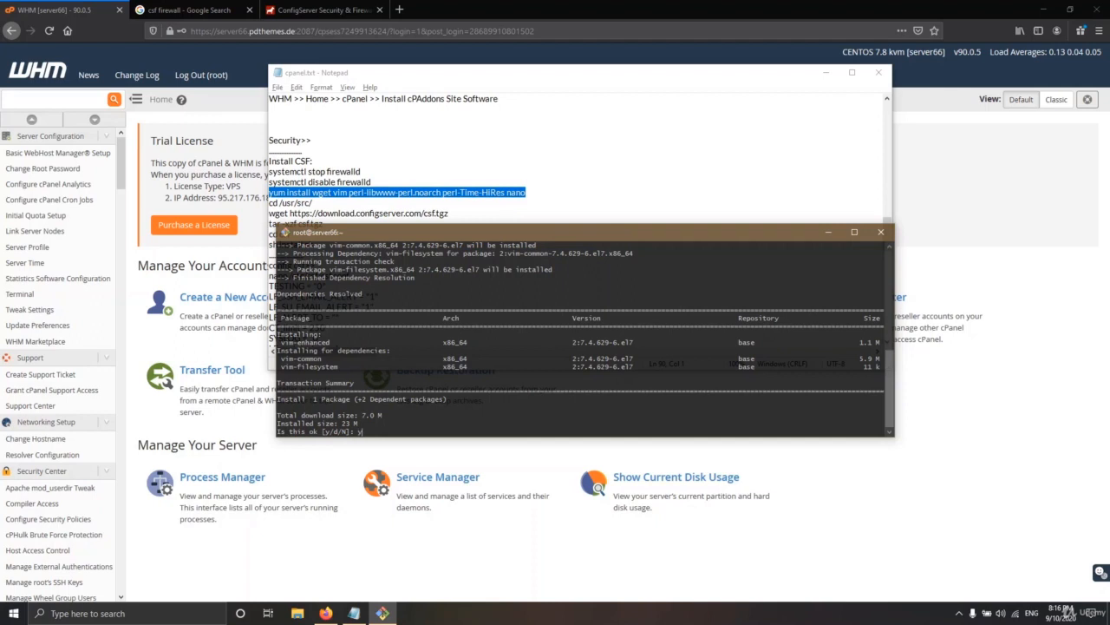
type("y")
key("Return")
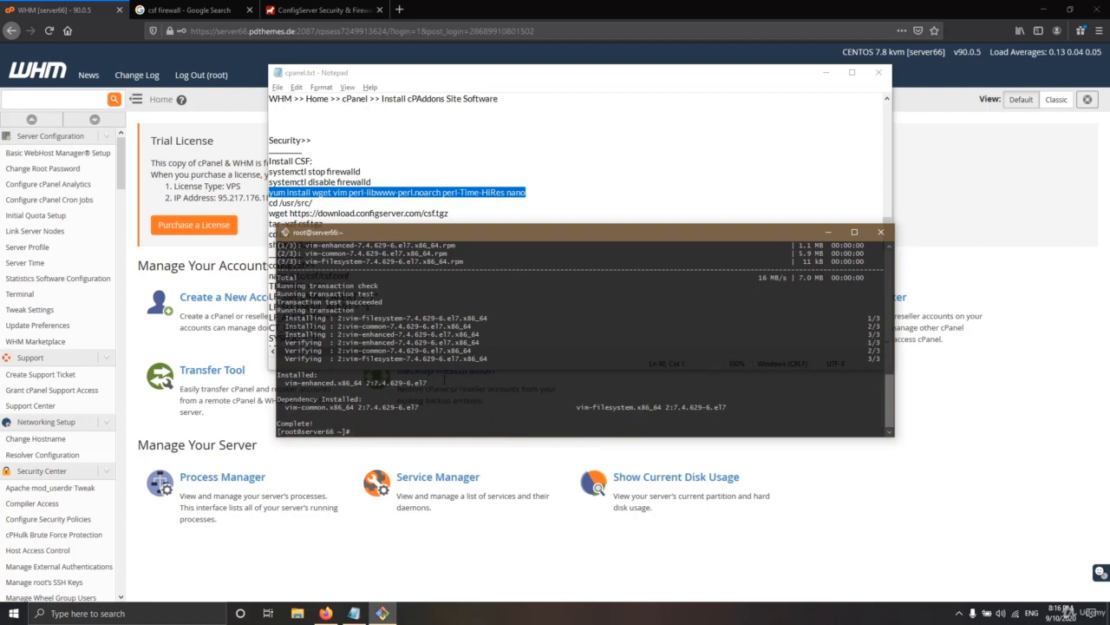
Pick out the 'cd /usr/src/' command in the notes file
key("alt+Tab")
left_click_drag(316, 203, 269, 204)
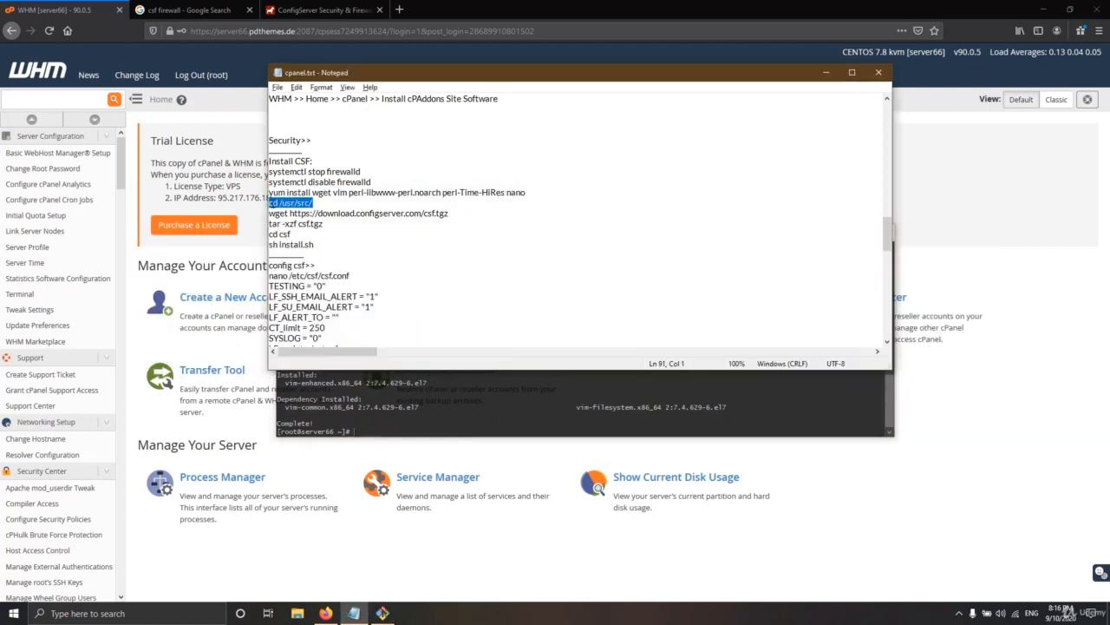
left_click(282, 202)
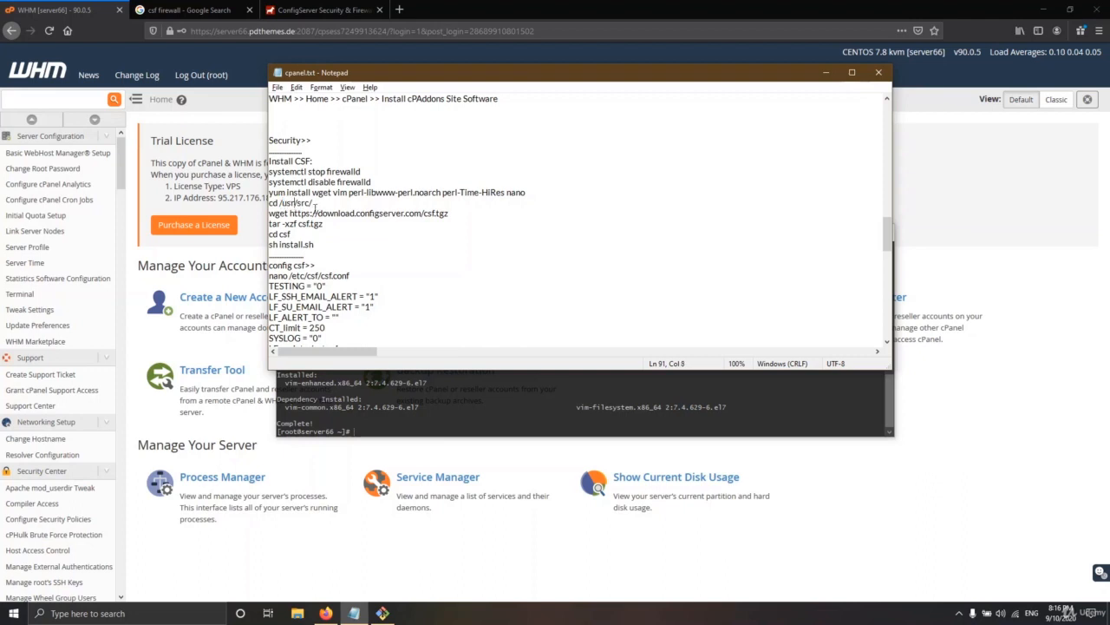
left_click_drag(315, 203, 263, 205)
key("alt+Tab")
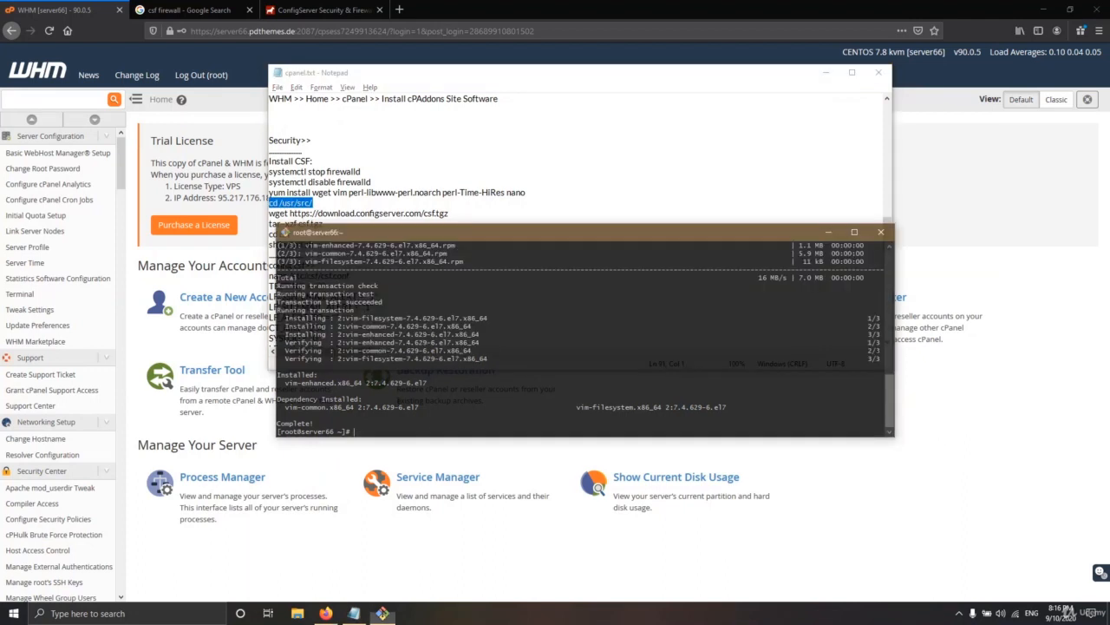
right_click(428, 417)
key("Return")
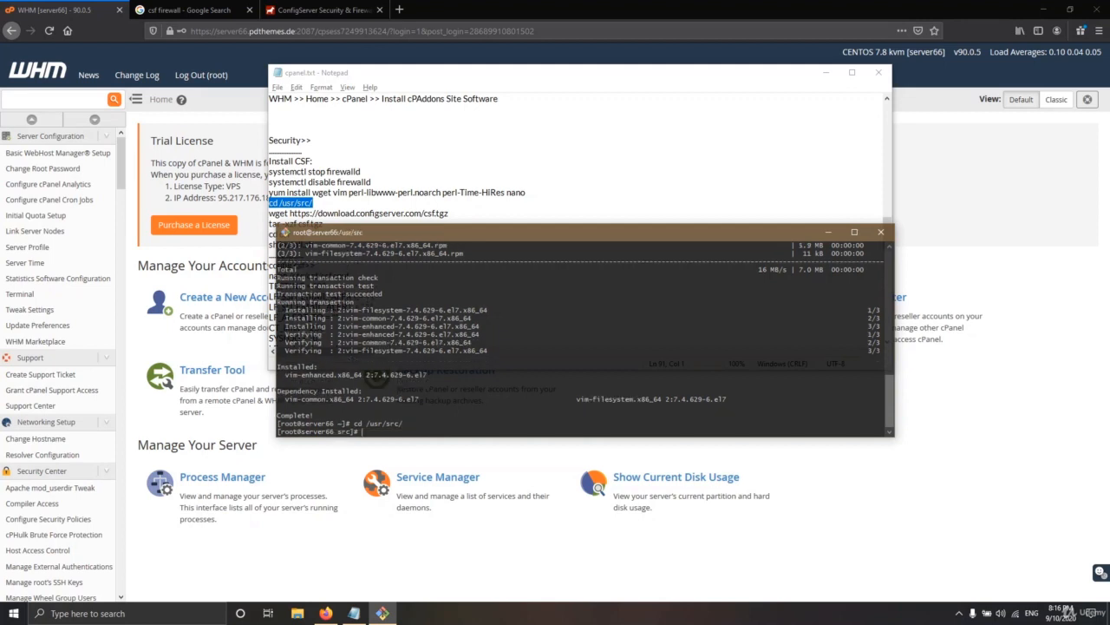
left_click_drag(454, 213, 263, 216)
key("alt+Tab")
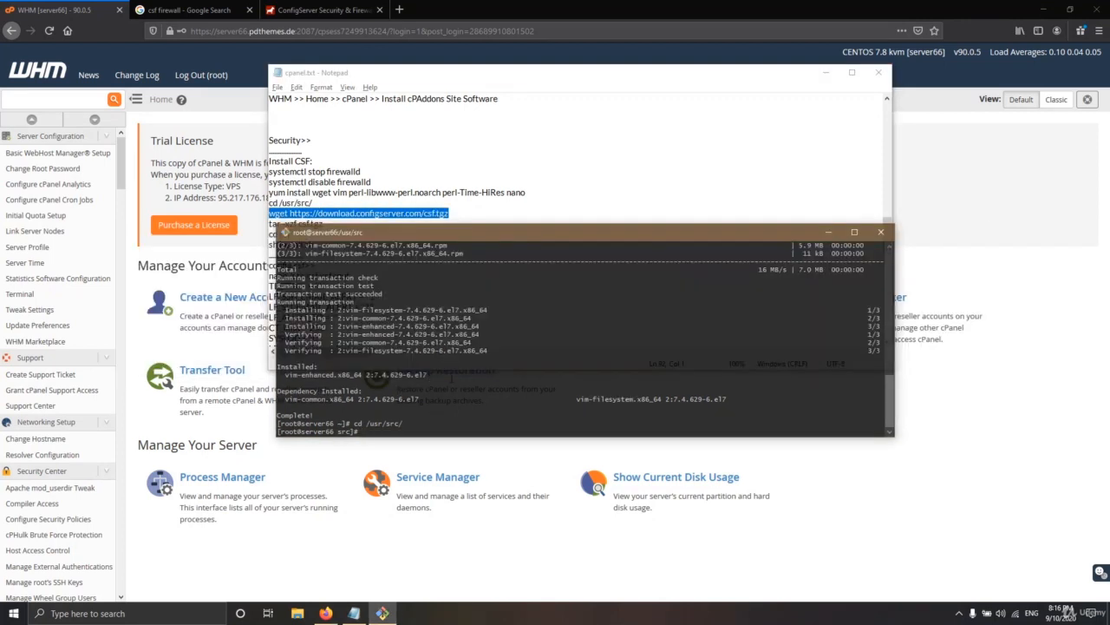
right_click(451, 378)
key("Return")
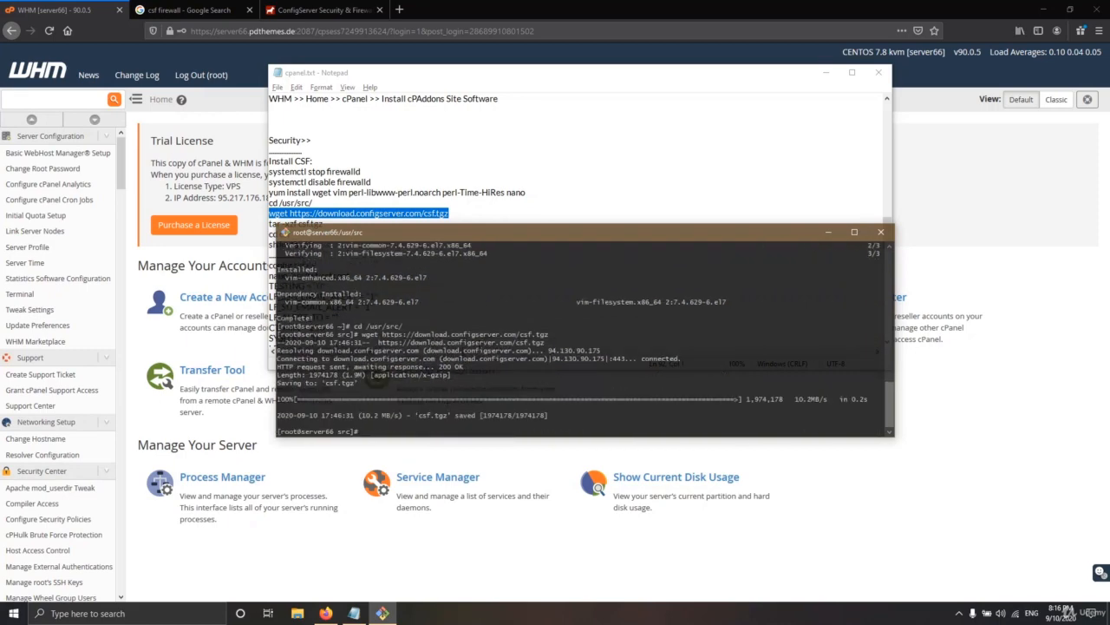
Extract the archive with 'tar -xzf csf.tgz' and enter the csf folder
key("alt+Tab")
left_click_drag(324, 223, 267, 224)
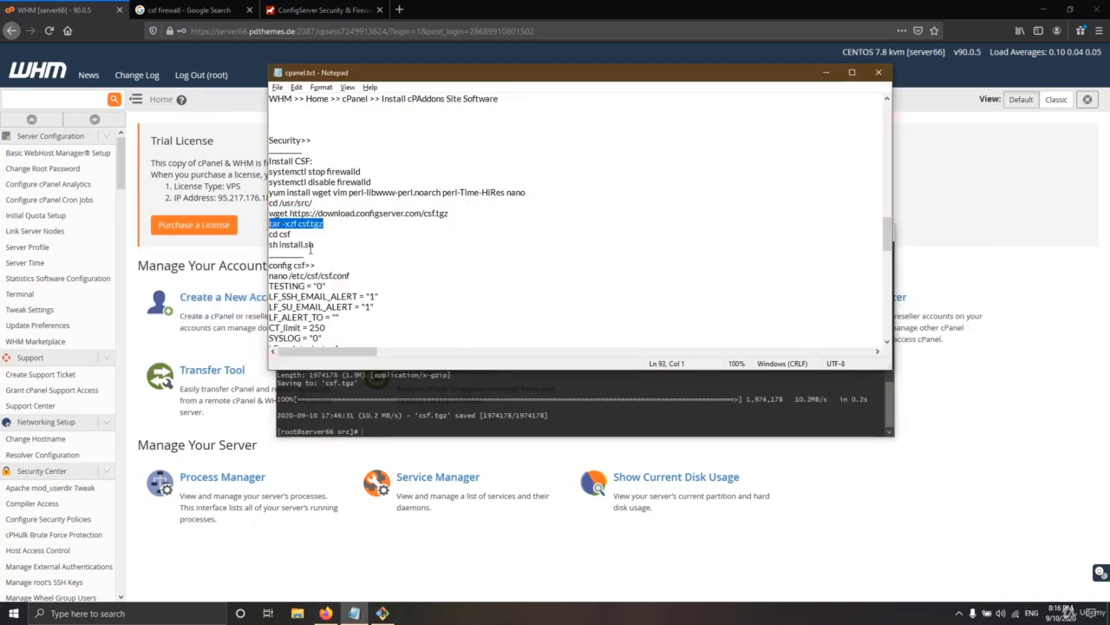
key("alt+Tab")
key("shift+Insert")
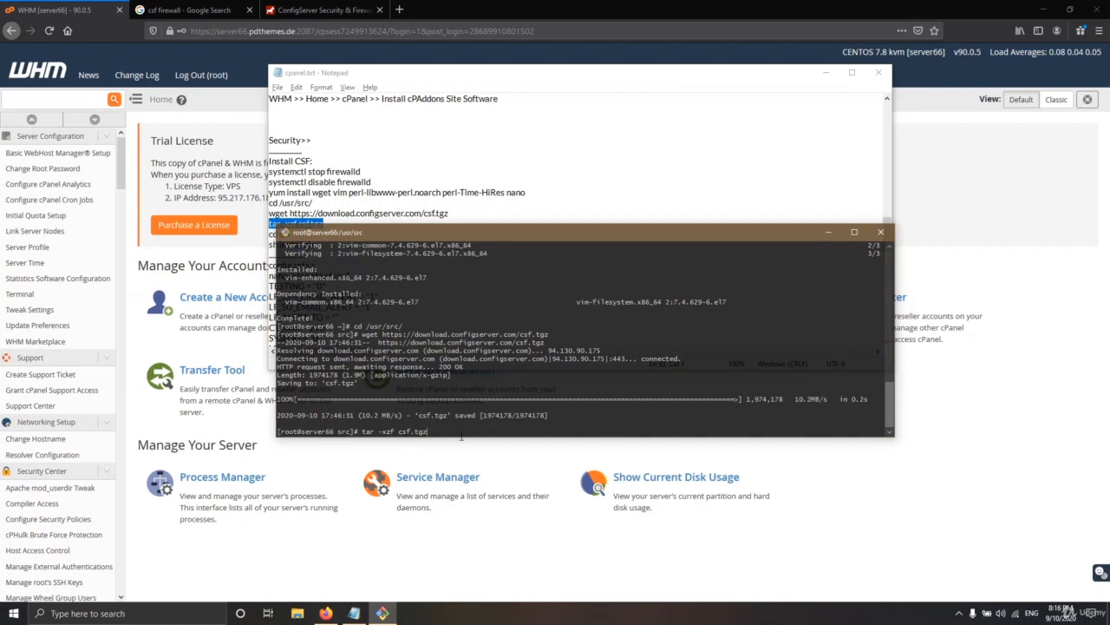
key("Return")
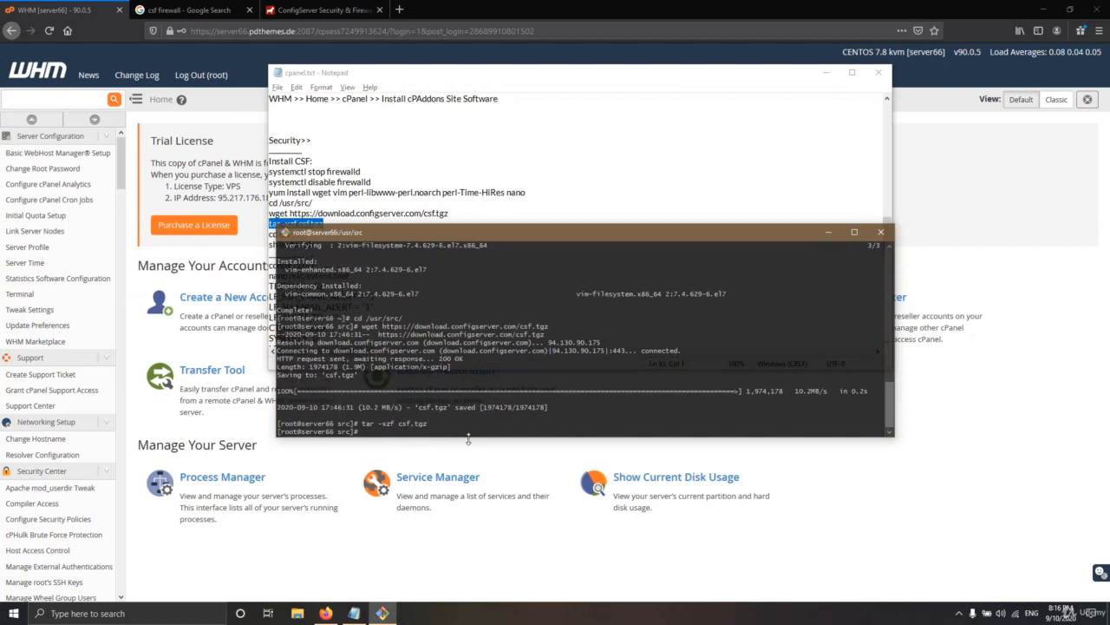
key("alt+Tab")
left_click_drag(303, 234, 267, 235)
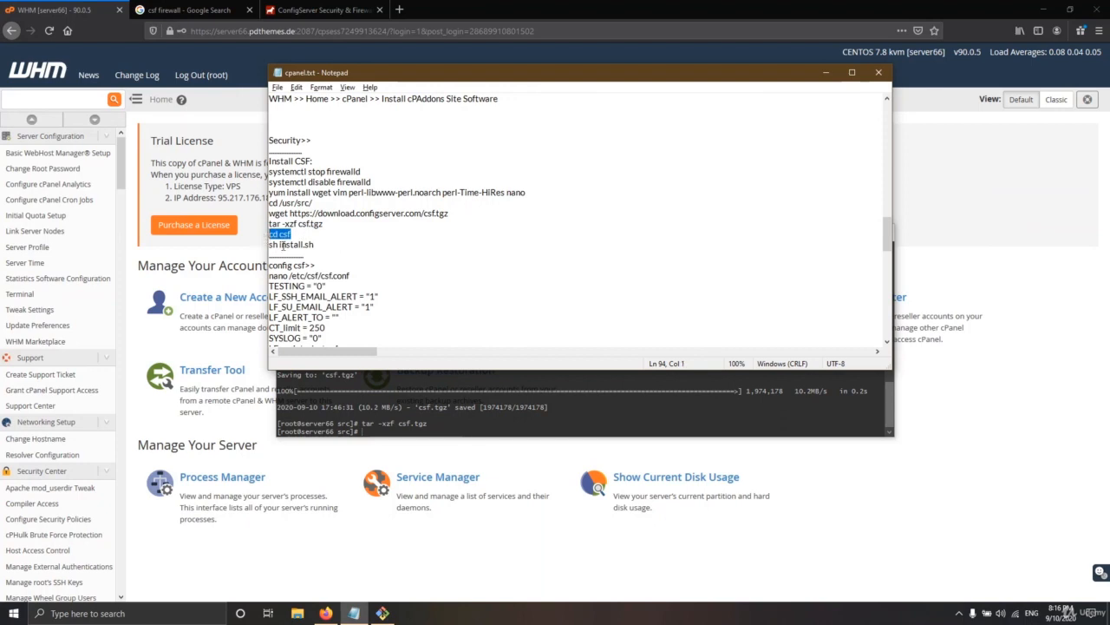
left_click(451, 433)
right_click(451, 438)
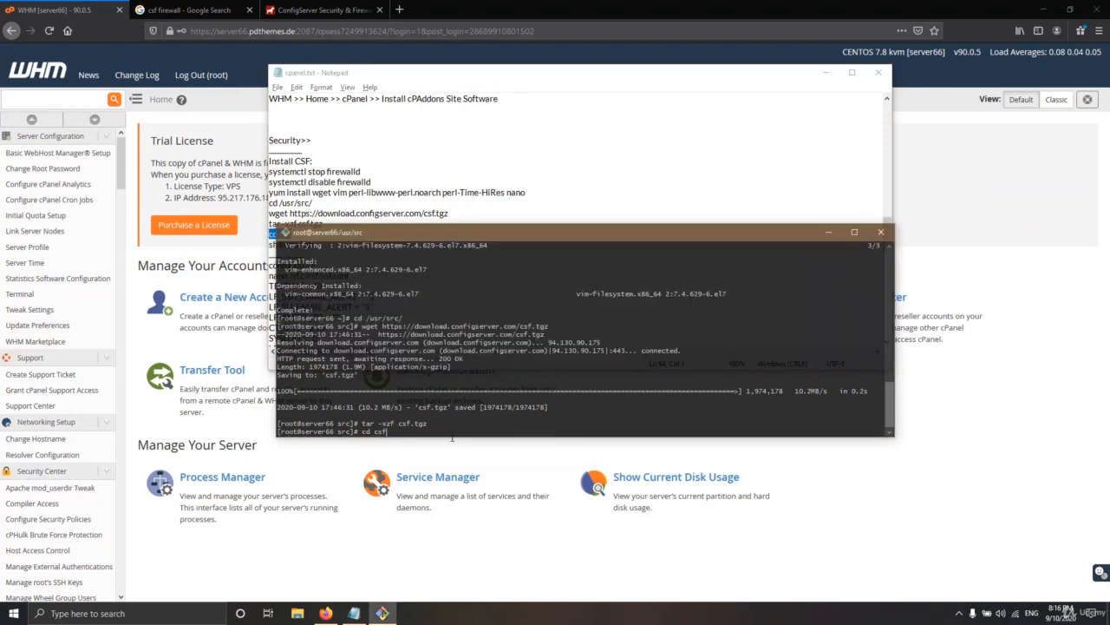
key("Return")
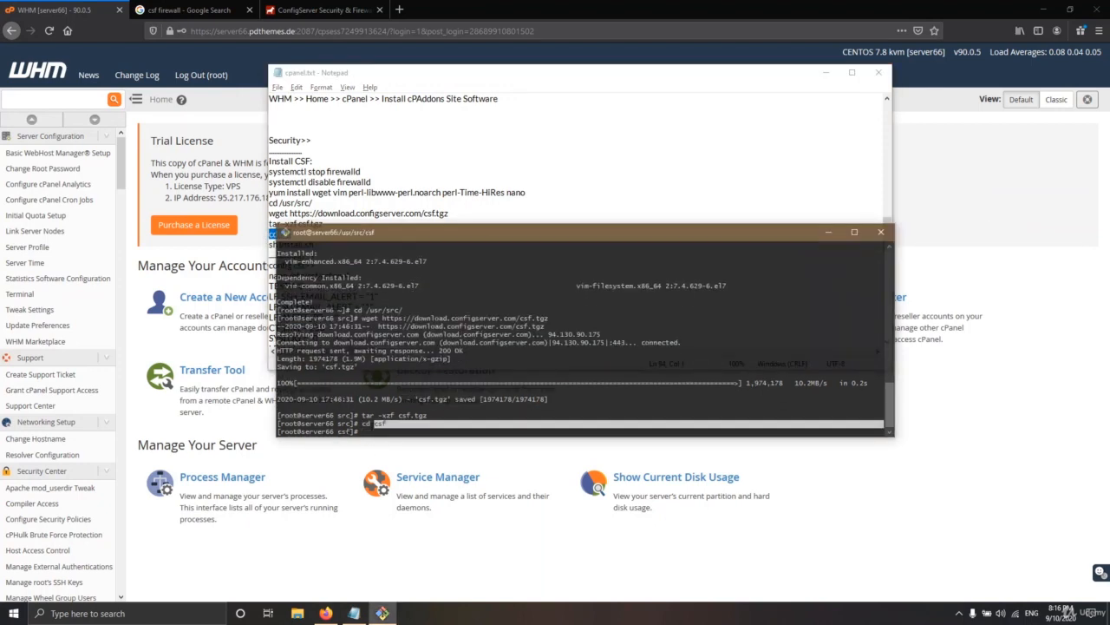
Select the 'sh install.sh' line in the notes and clear a half-typed command in the terminal
left_click(354, 612)
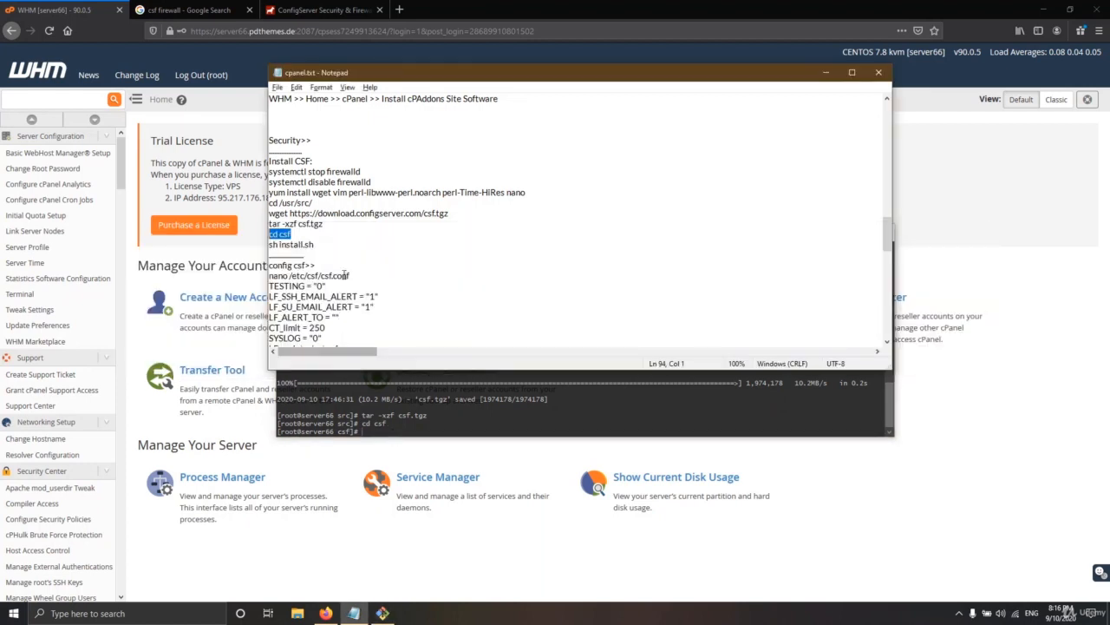
left_click_drag(326, 248, 275, 248)
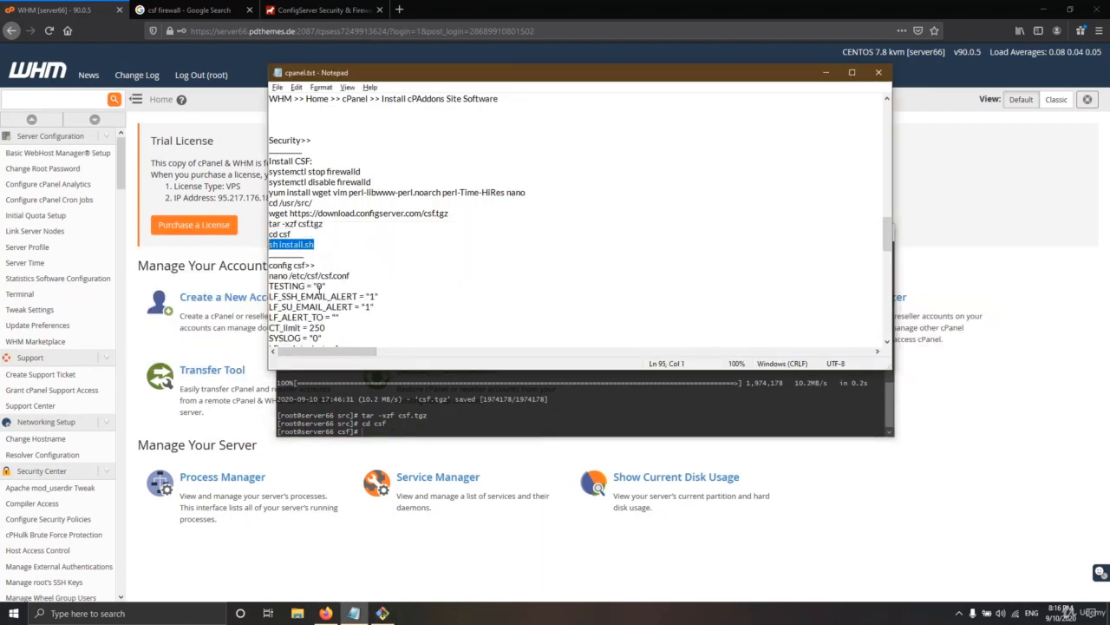
key("alt+Tab")
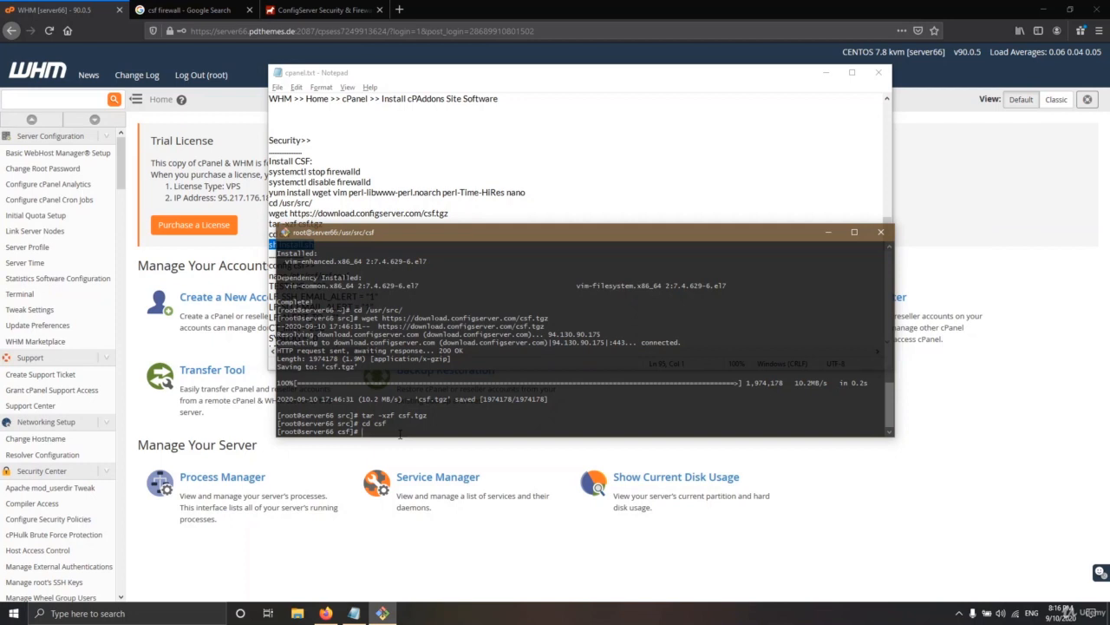
type("sh")
key("BackSpace")
key("BackSpace")
key("BackSpace")
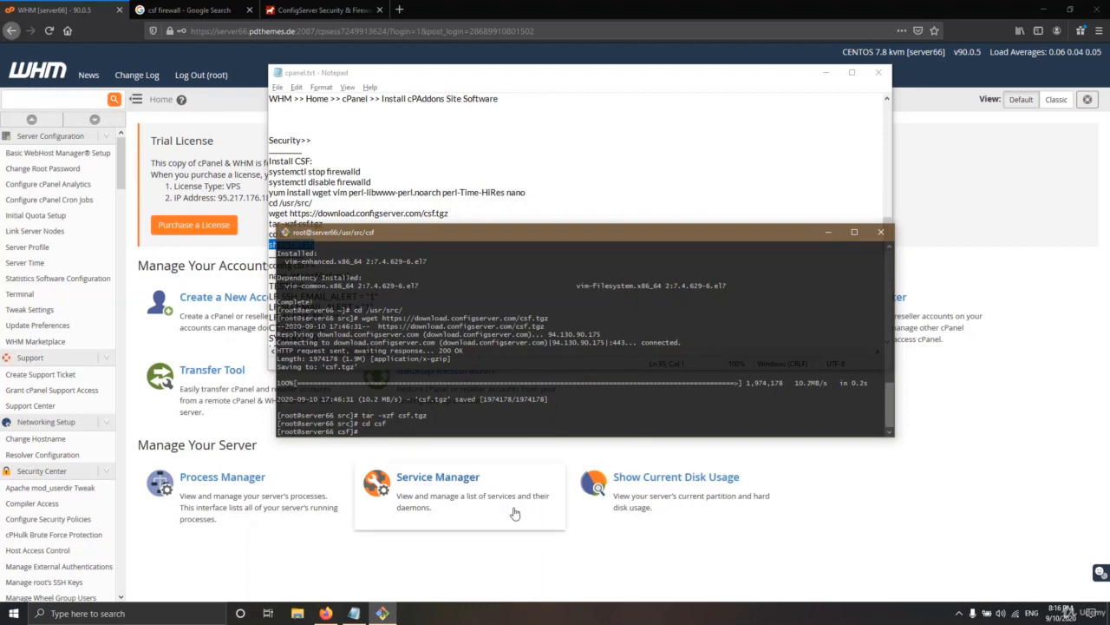
left_click(959, 613)
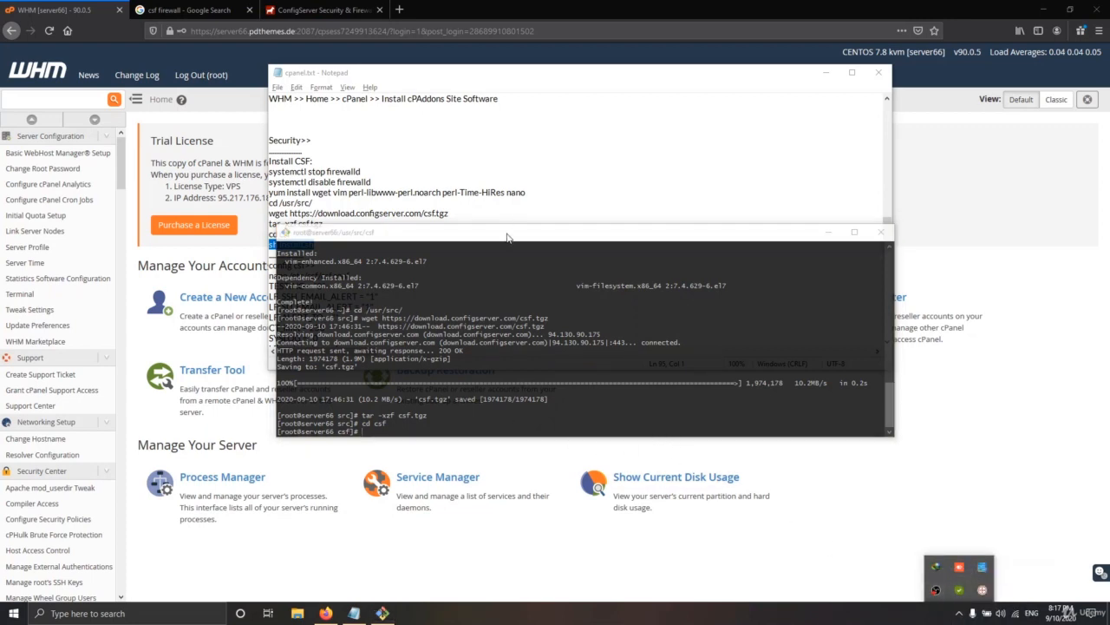
Copy 'sh install.sh' from the notes and run it in /usr/src/csf until 'Installation Completed'
left_click_drag(509, 236, 497, 279)
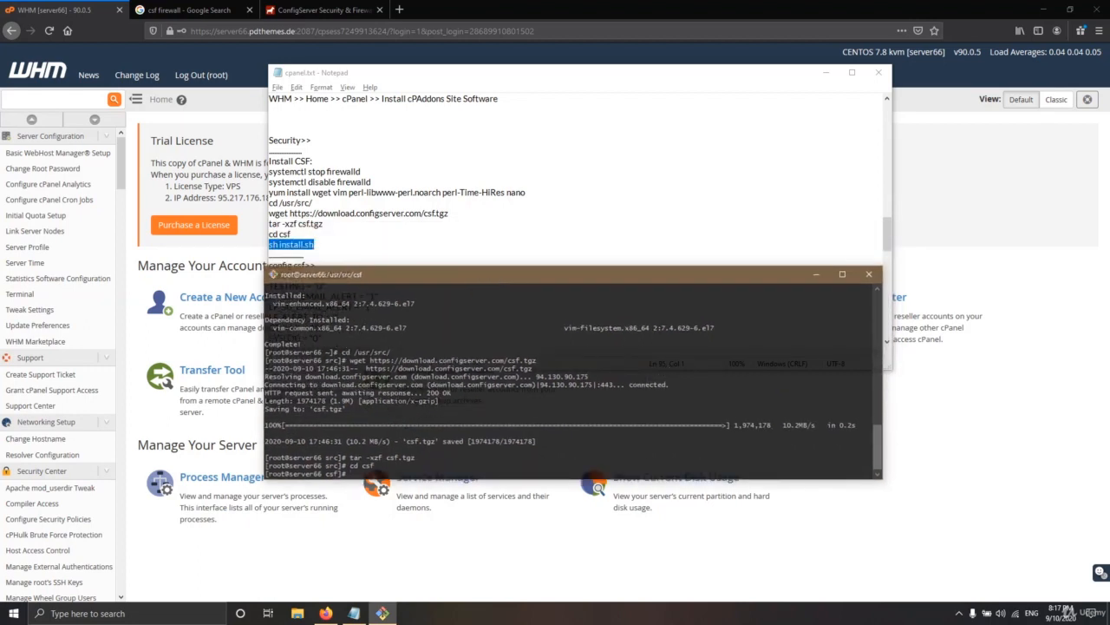
left_click_drag(325, 247, 266, 243)
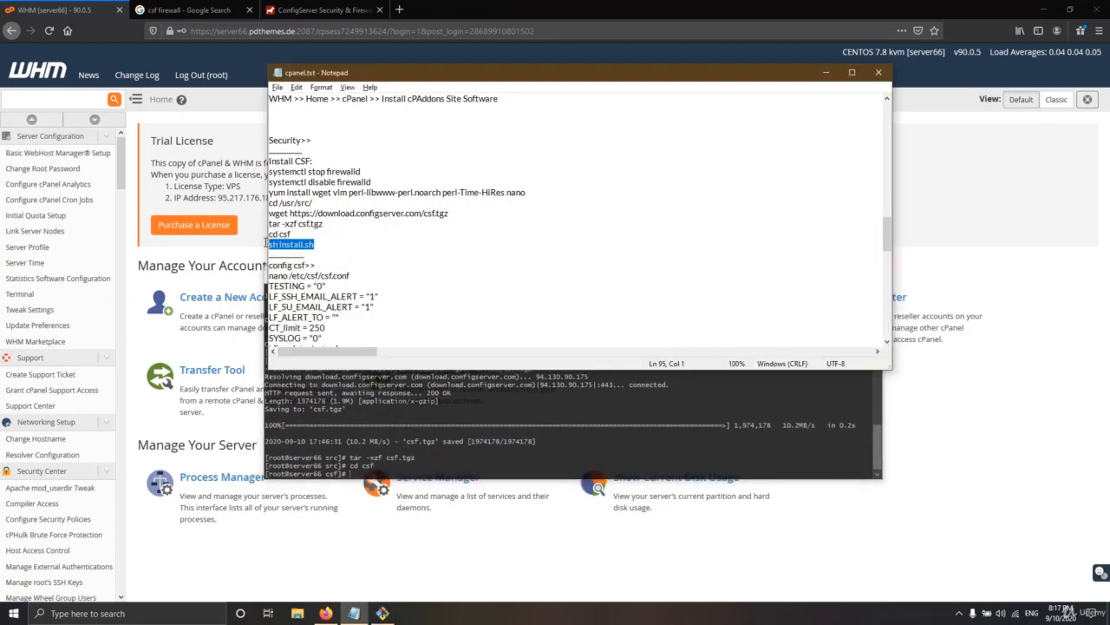
right_click(296, 246)
left_click(321, 285)
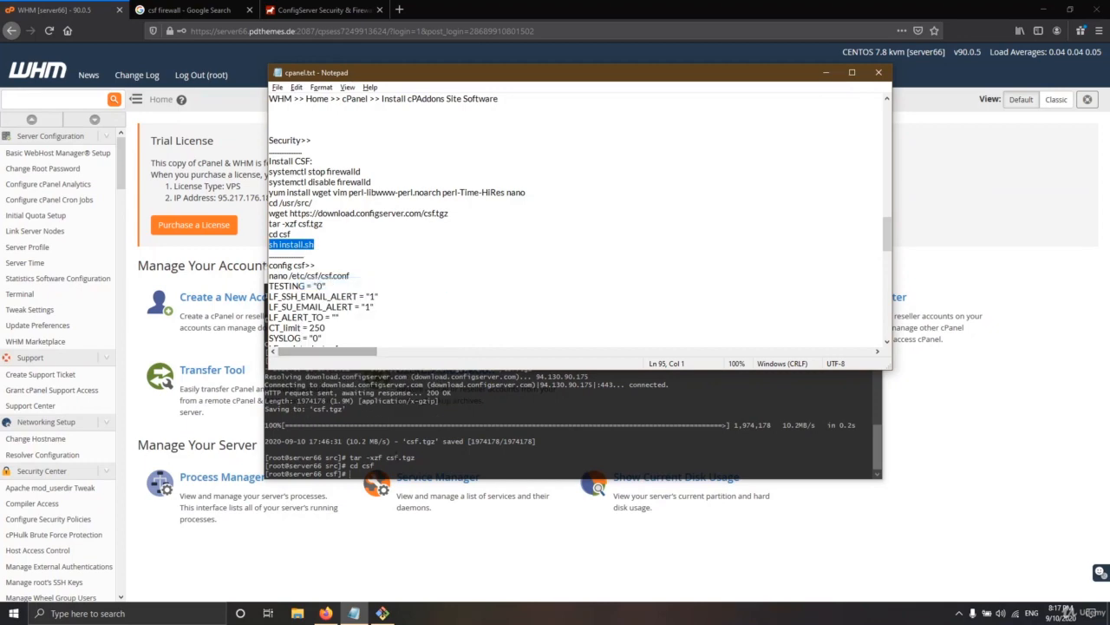
left_click(401, 472)
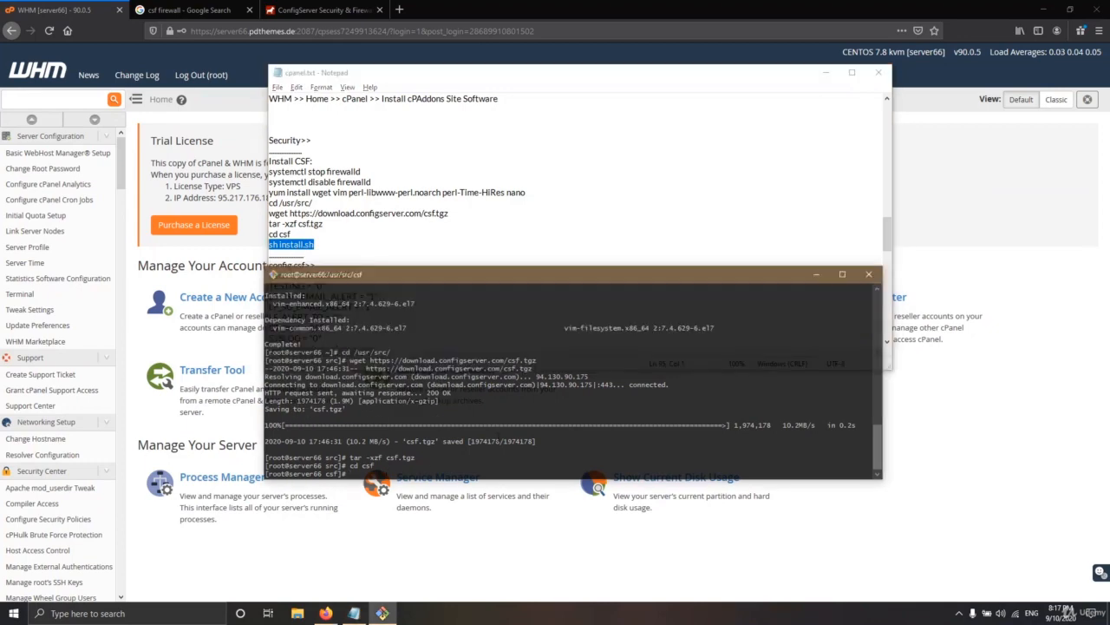
key("shift+Insert")
key("Return")
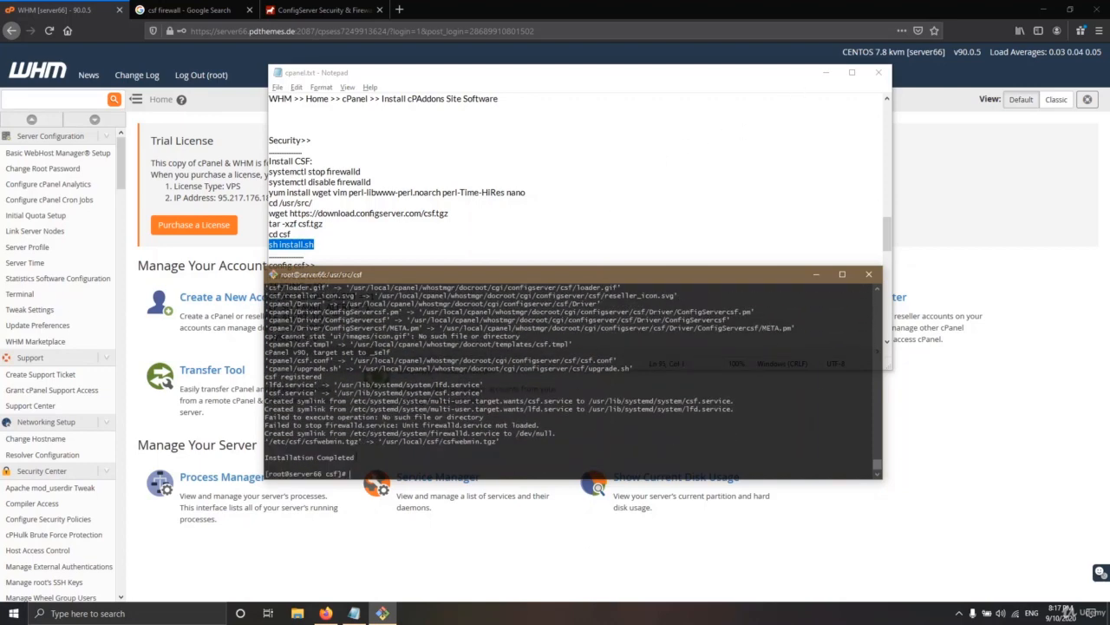
left_click_drag(873, 457, 265, 457)
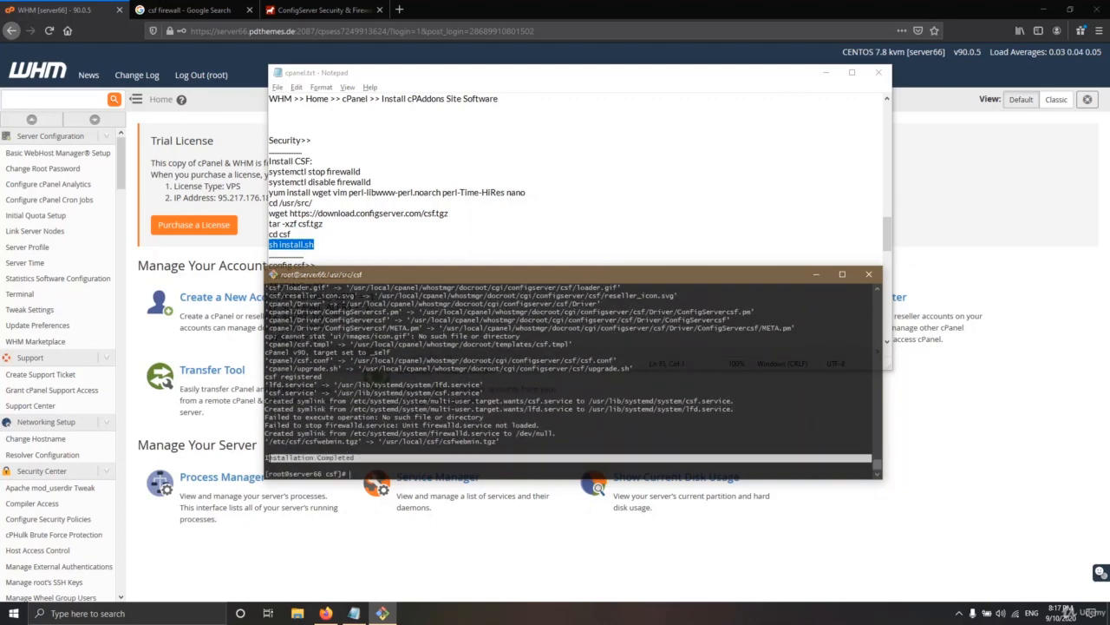
Search the WHM sidebar for 'reboo', open Graceful Server Reboot and click Proceed >>
left_click(38, 75)
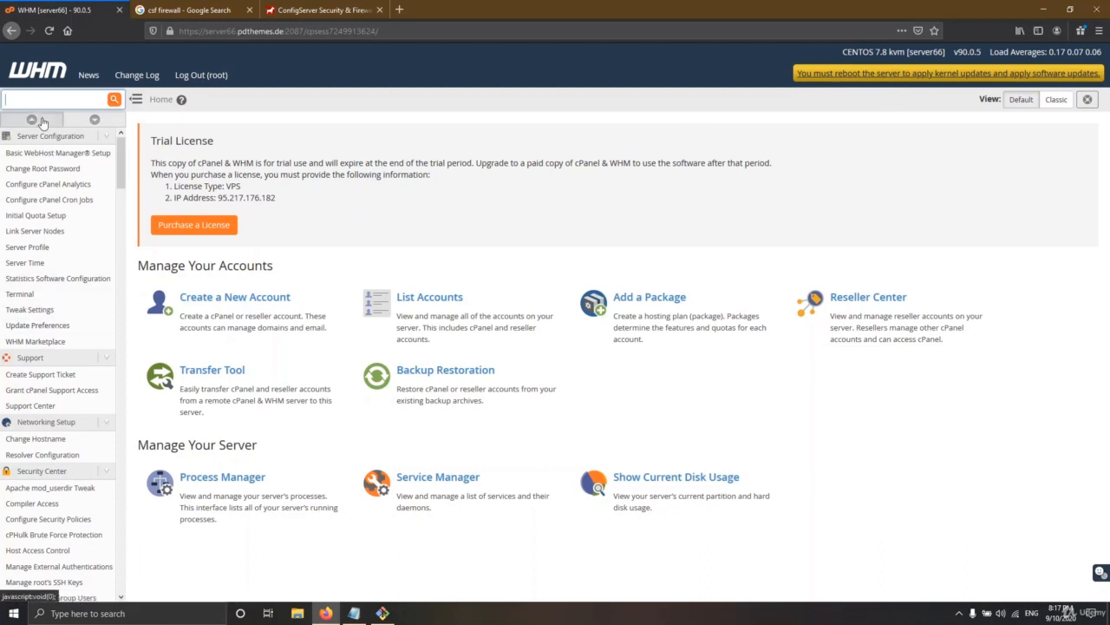
type("reb")
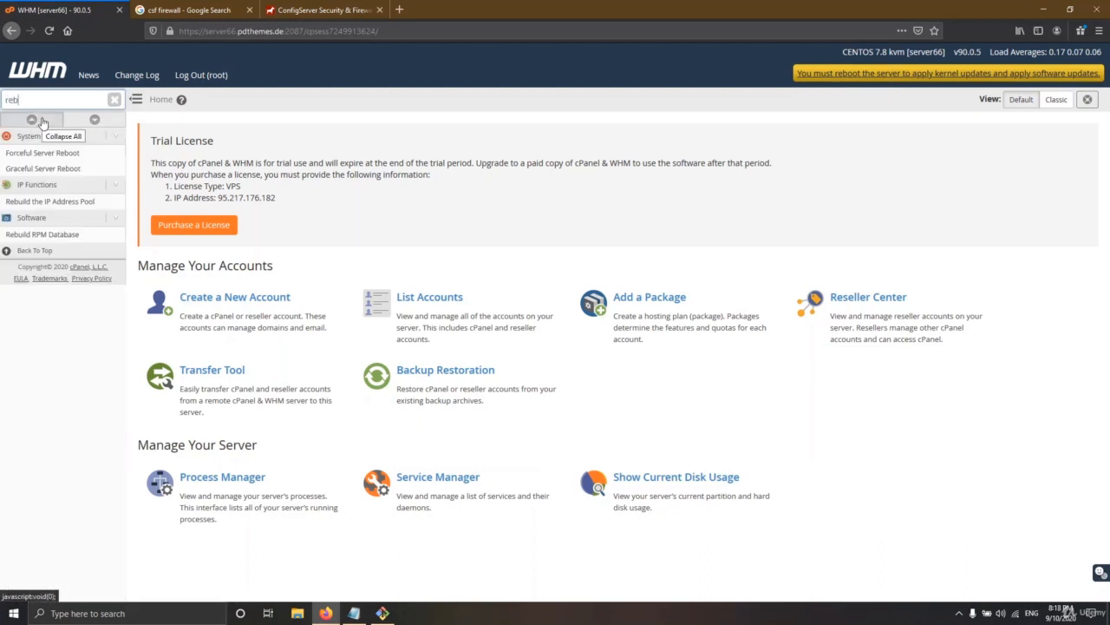
type("i")
key("BackSpace")
type("p")
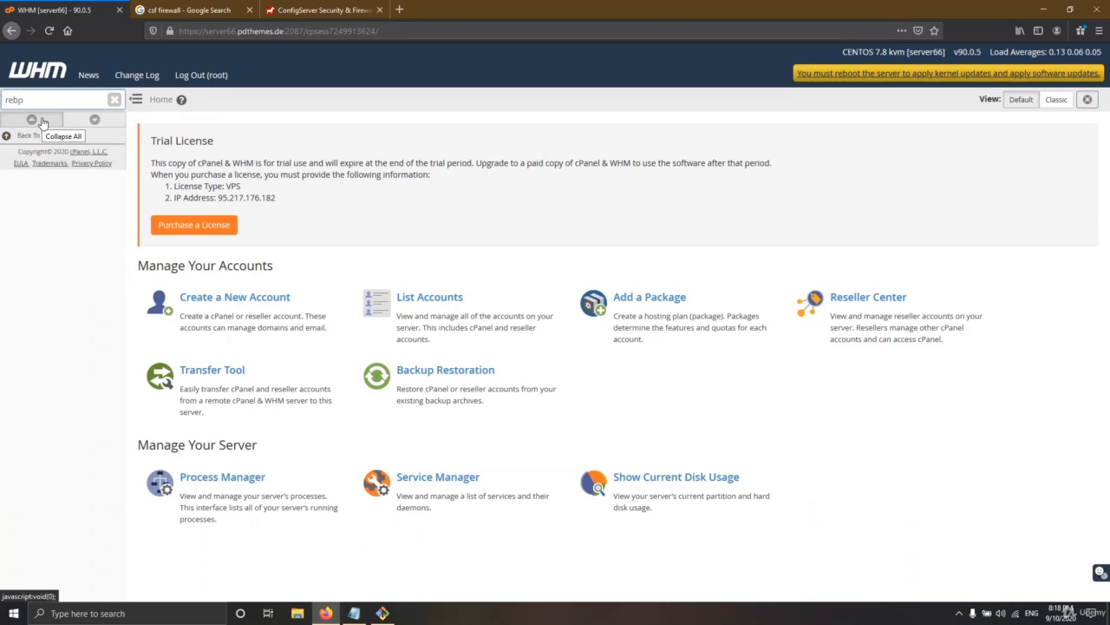
key("BackSpace")
type("oo")
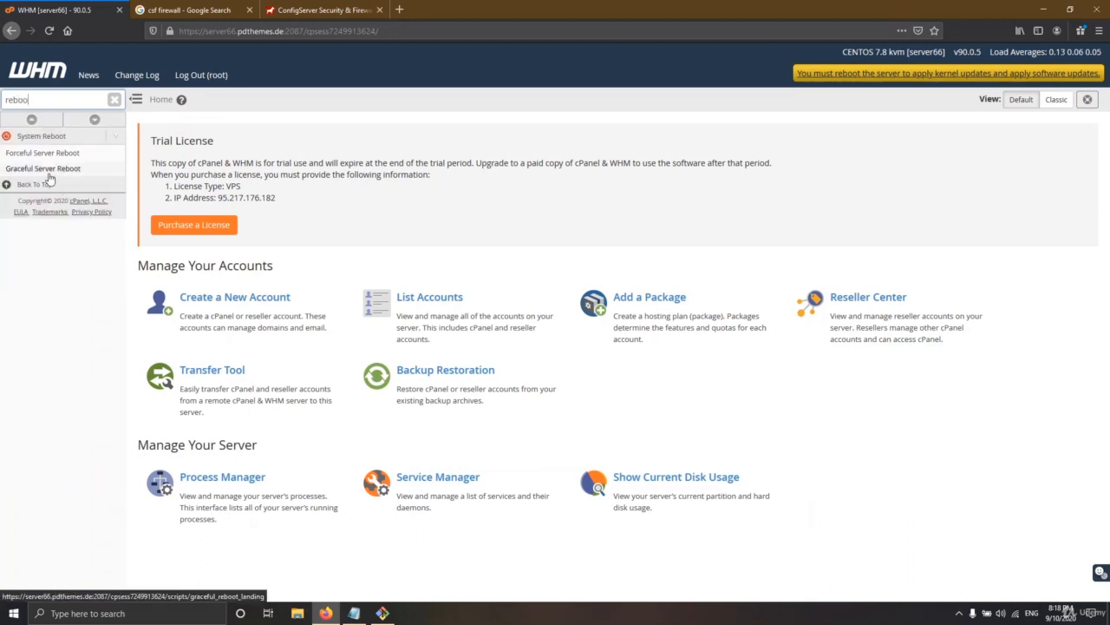
left_click(39, 156)
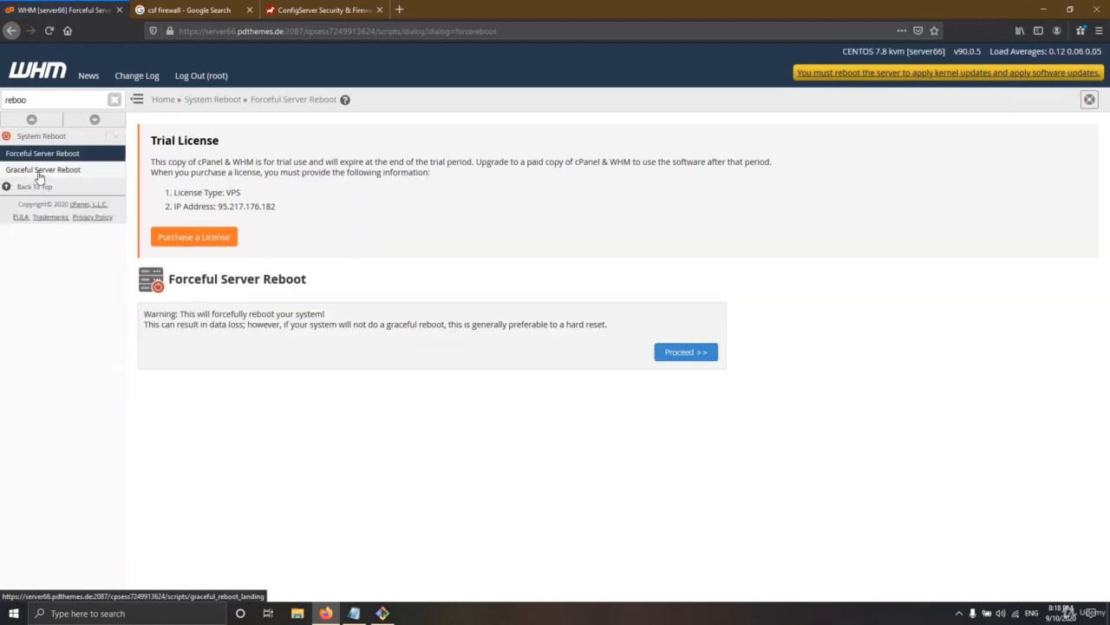
left_click(39, 171)
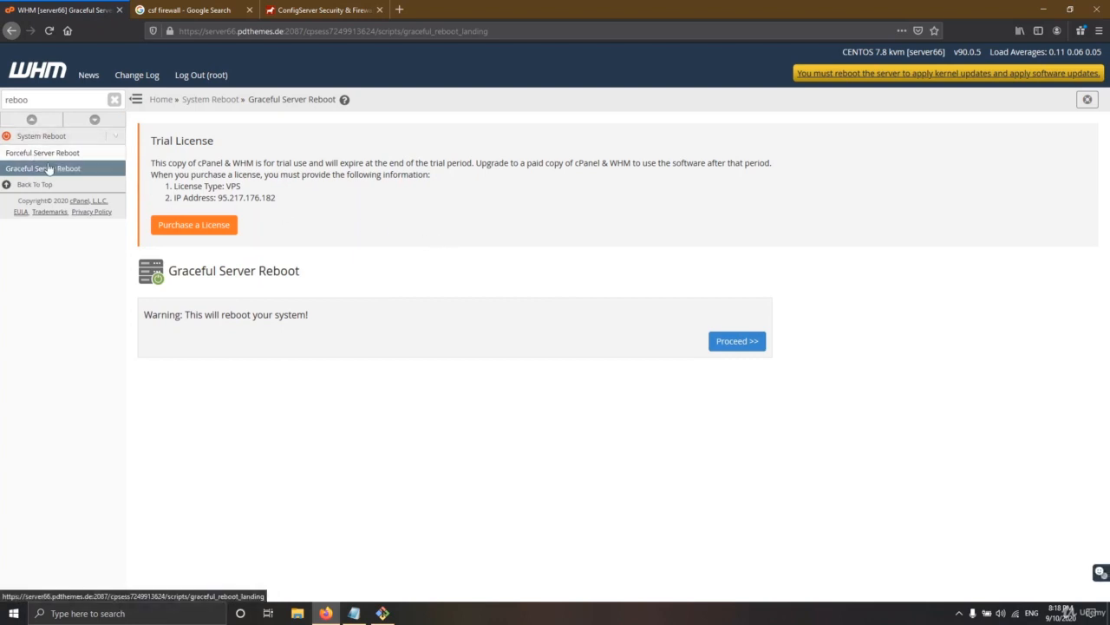
left_click(740, 341)
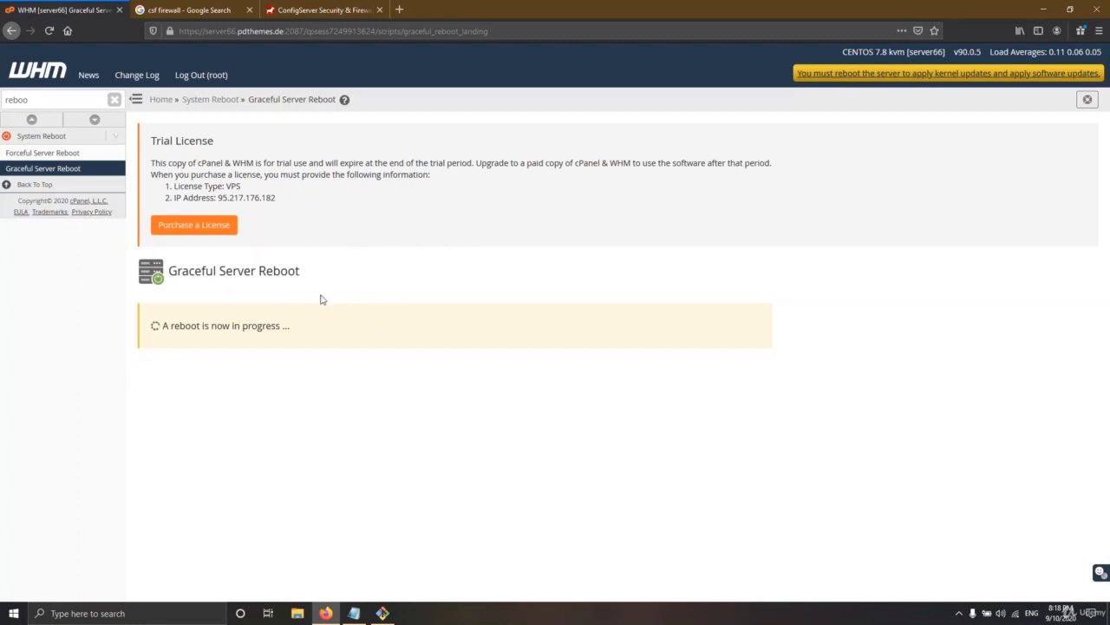
left_click(37, 73)
Close the WHM tab and highlight the supported operating systems list on the ConfigServer csf page
left_click(120, 11)
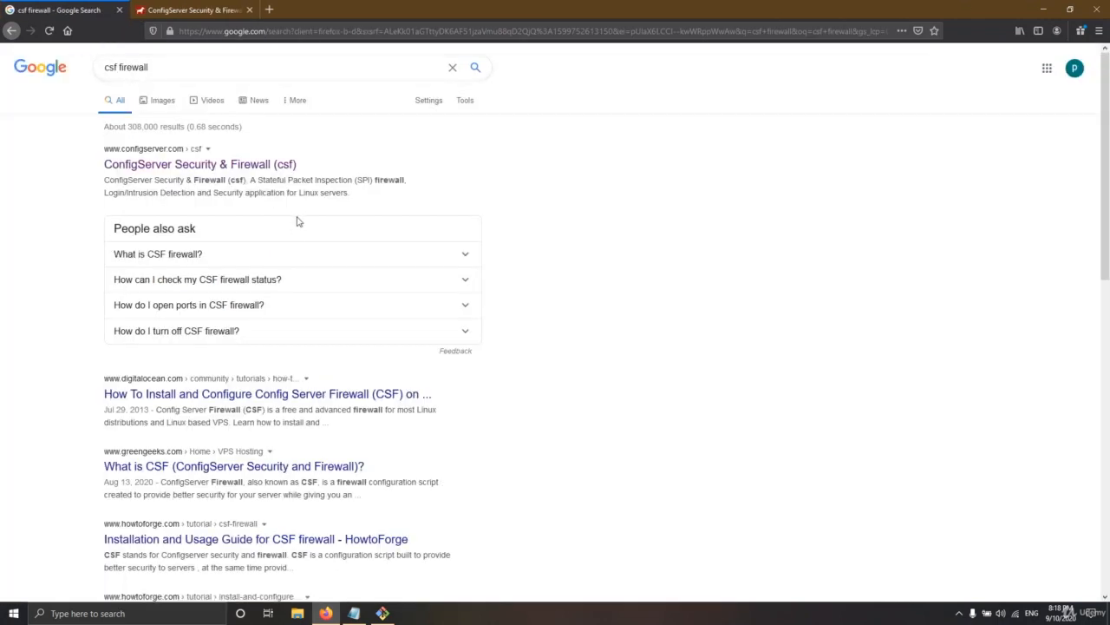
key("ctrl+Tab")
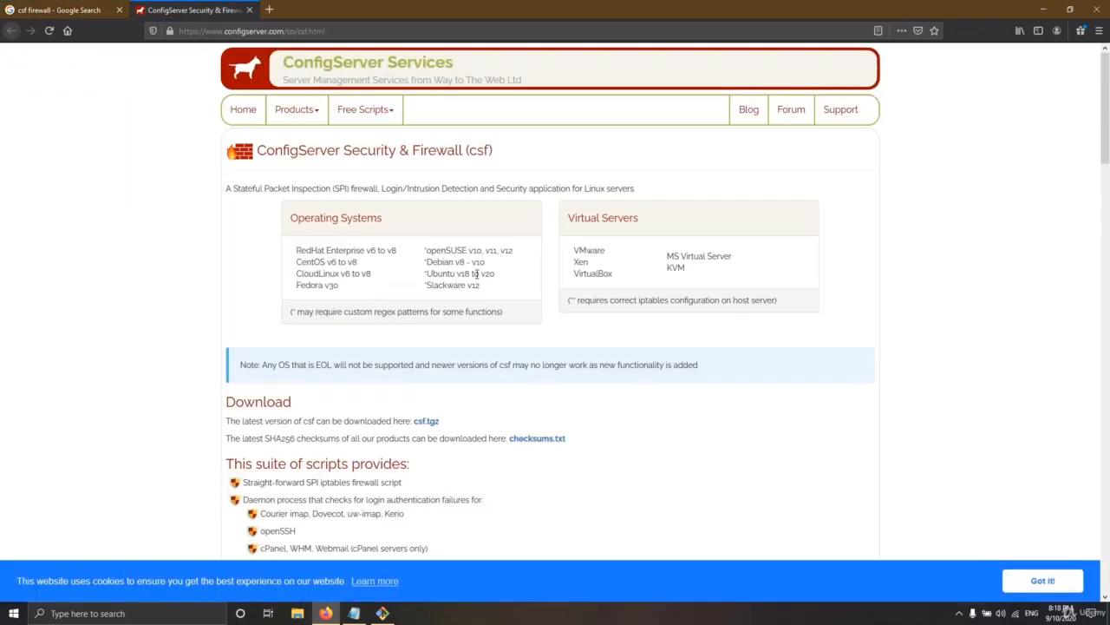
left_click_drag(491, 288, 299, 250)
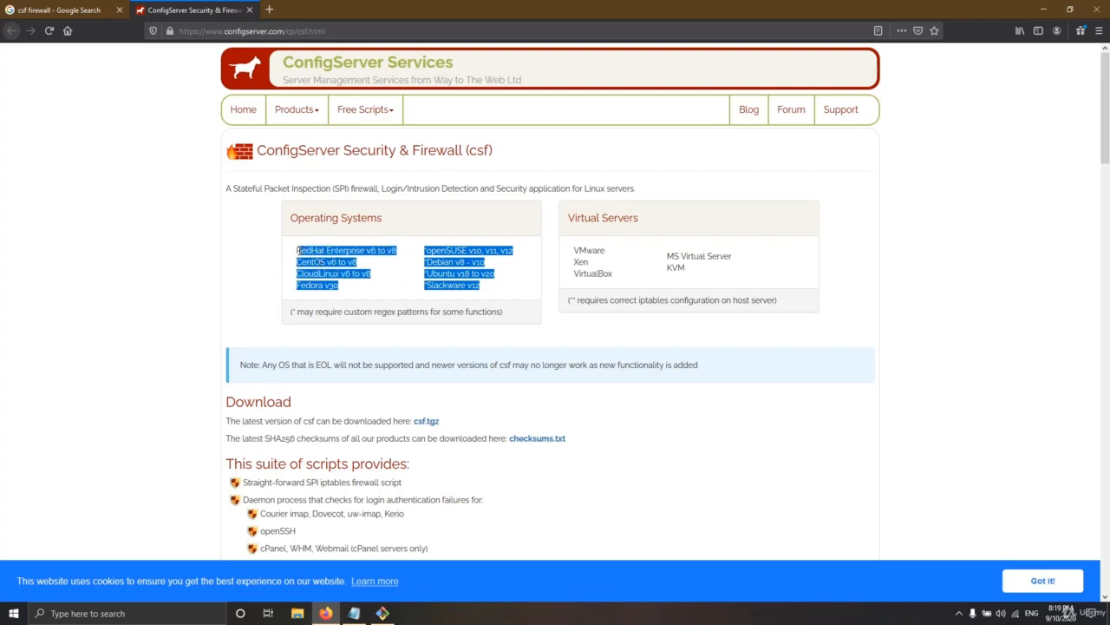
left_click(492, 278)
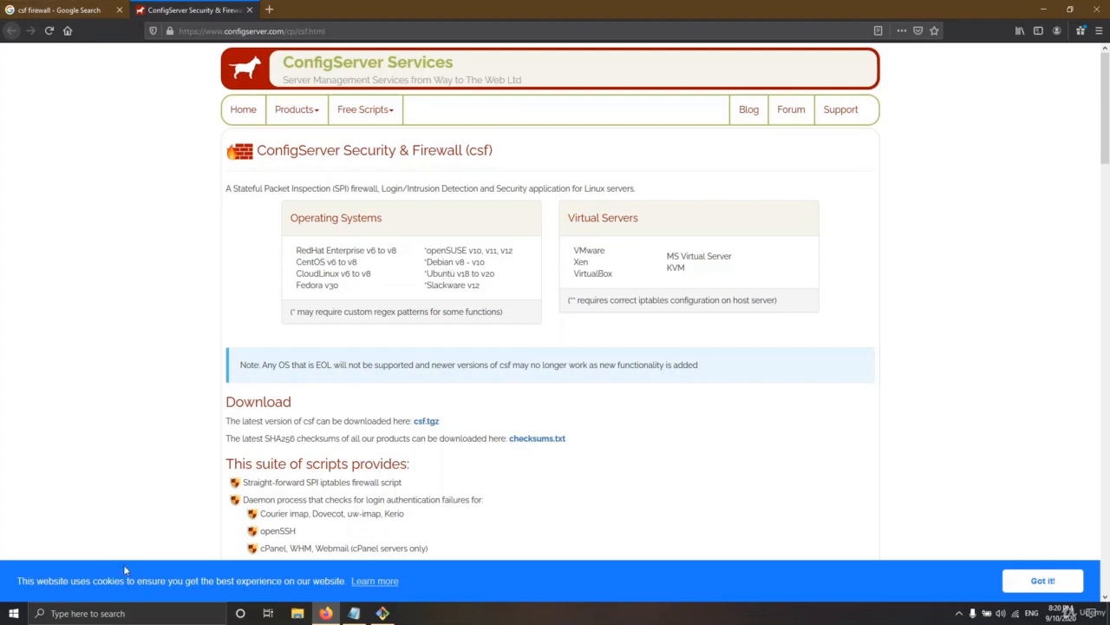
Highlight csf's cPanel/WHM login-failure entry and UI Integration control panels, then bring Git Bash forward
scroll(365, 449, "down", 1)
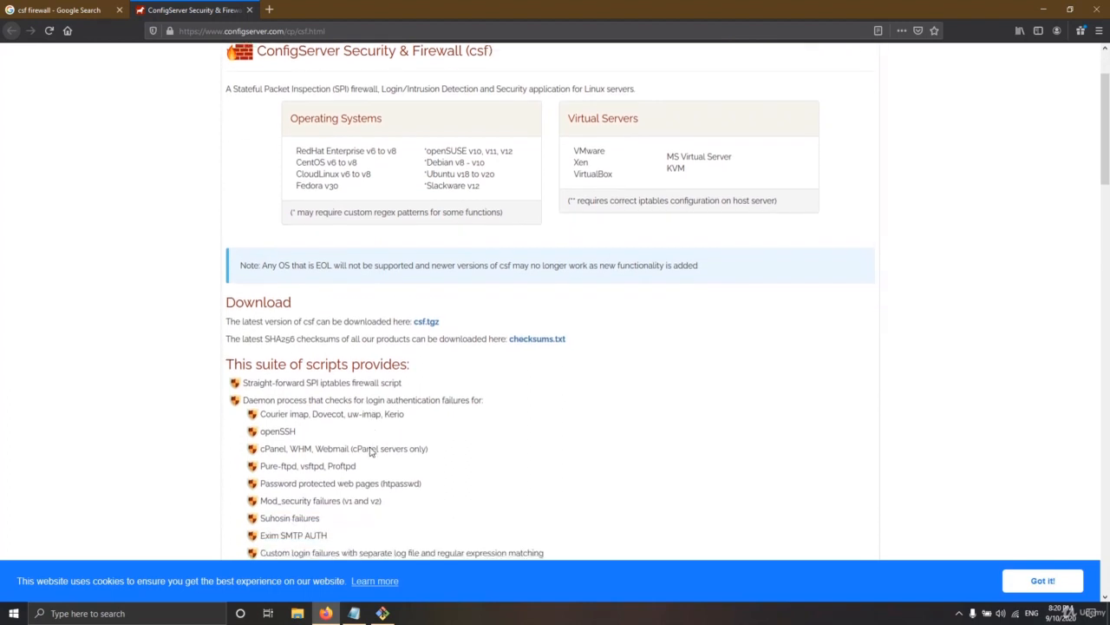
left_click_drag(261, 429, 328, 434)
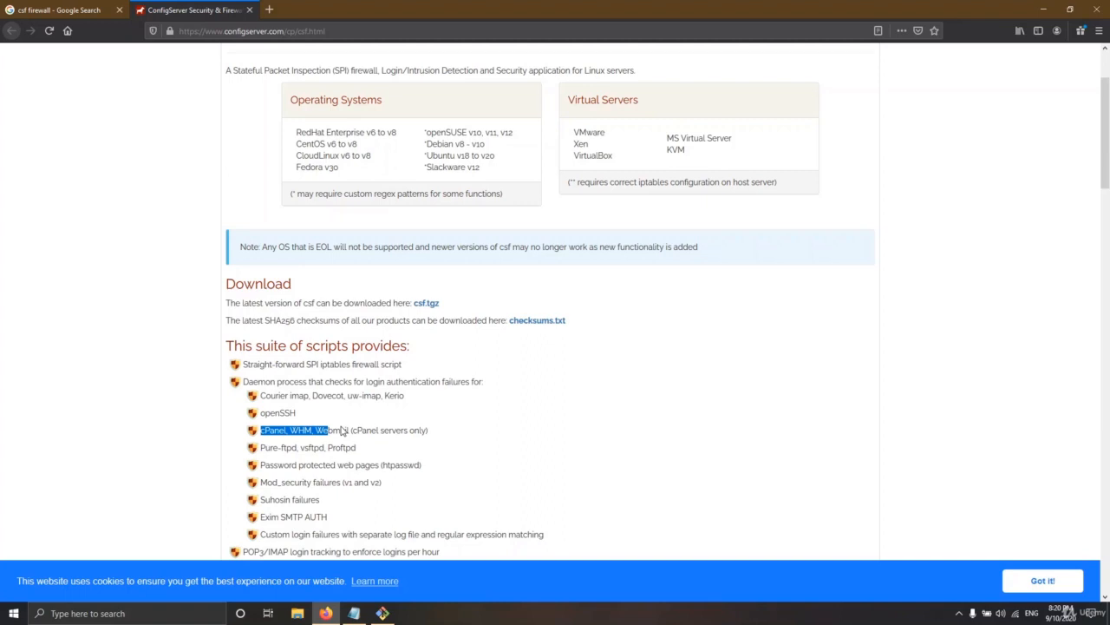
scroll(373, 448, "down", 3)
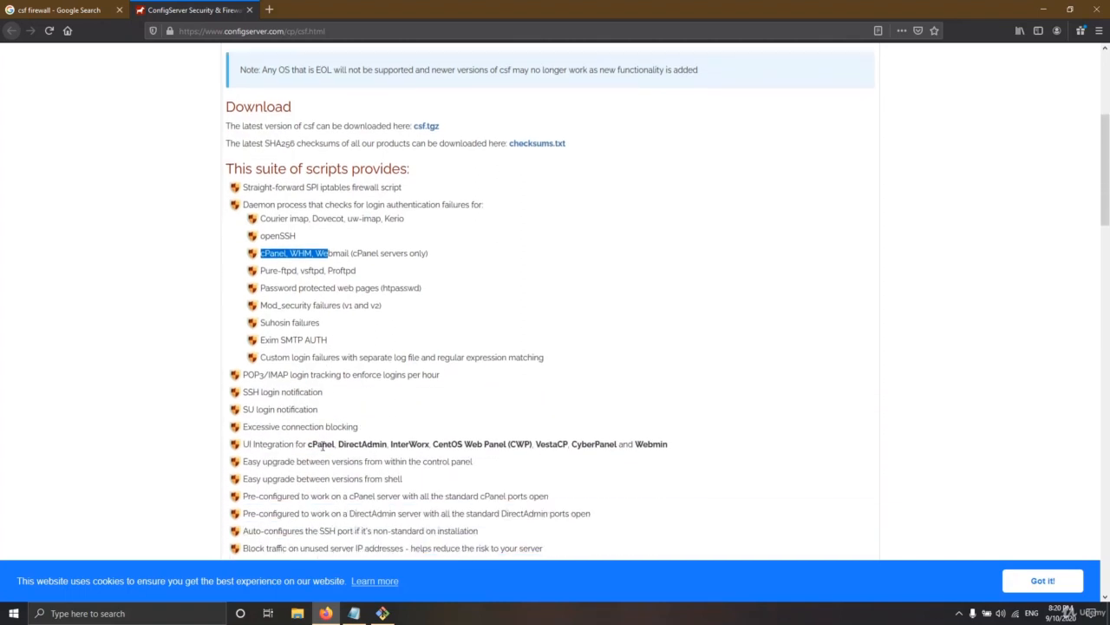
left_click_drag(309, 443, 463, 445)
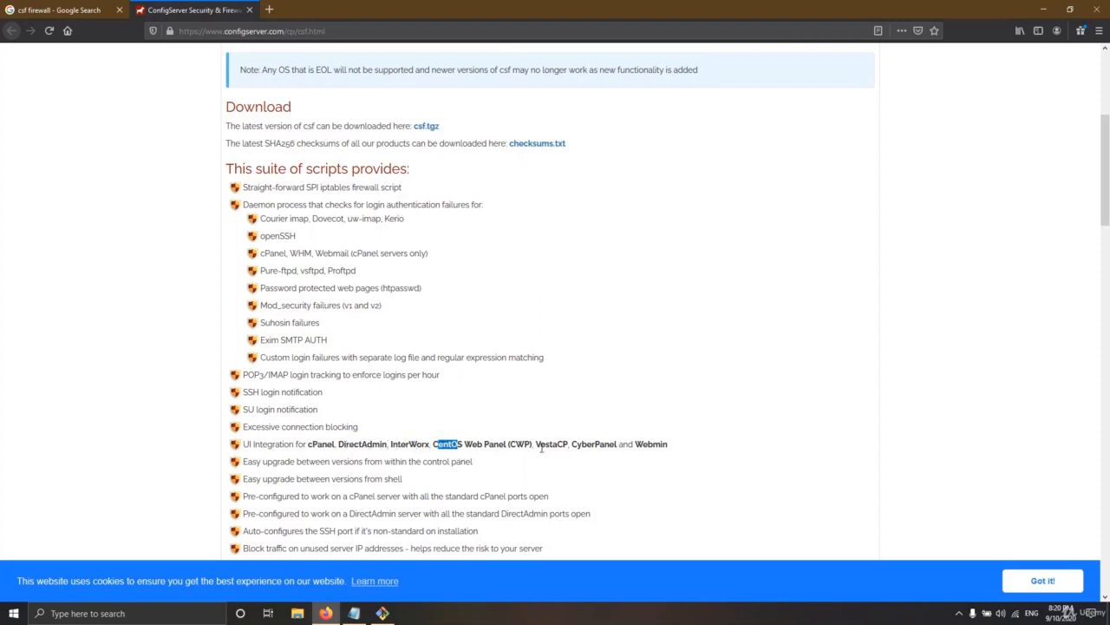
left_click_drag(537, 444, 247, 445)
left_click(282, 445)
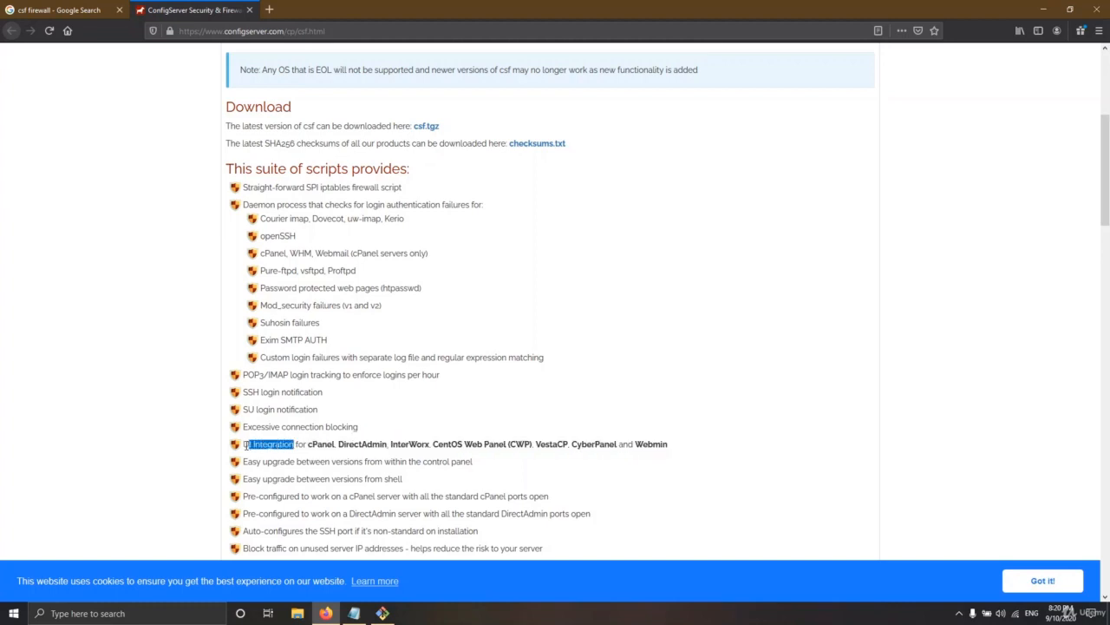
left_click(381, 613)
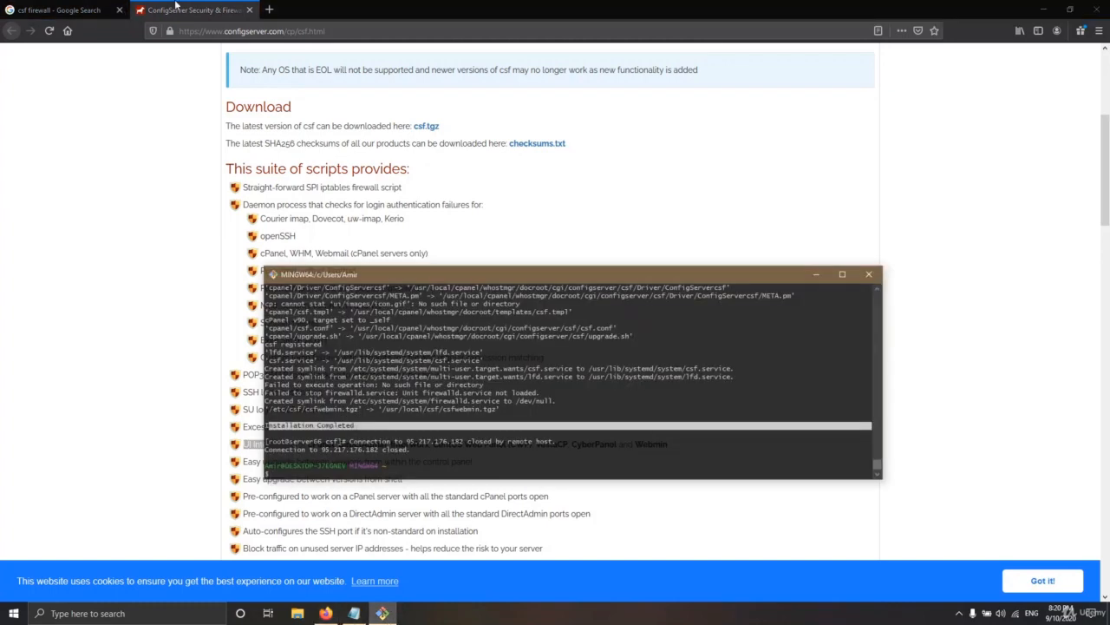
left_click(270, 8)
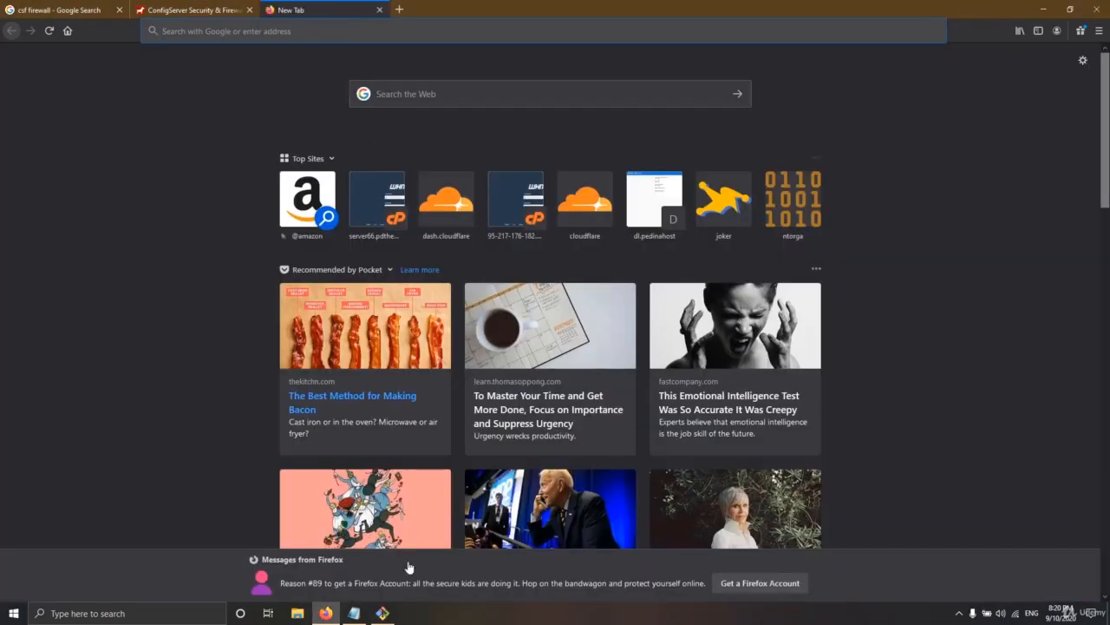
left_click(382, 612)
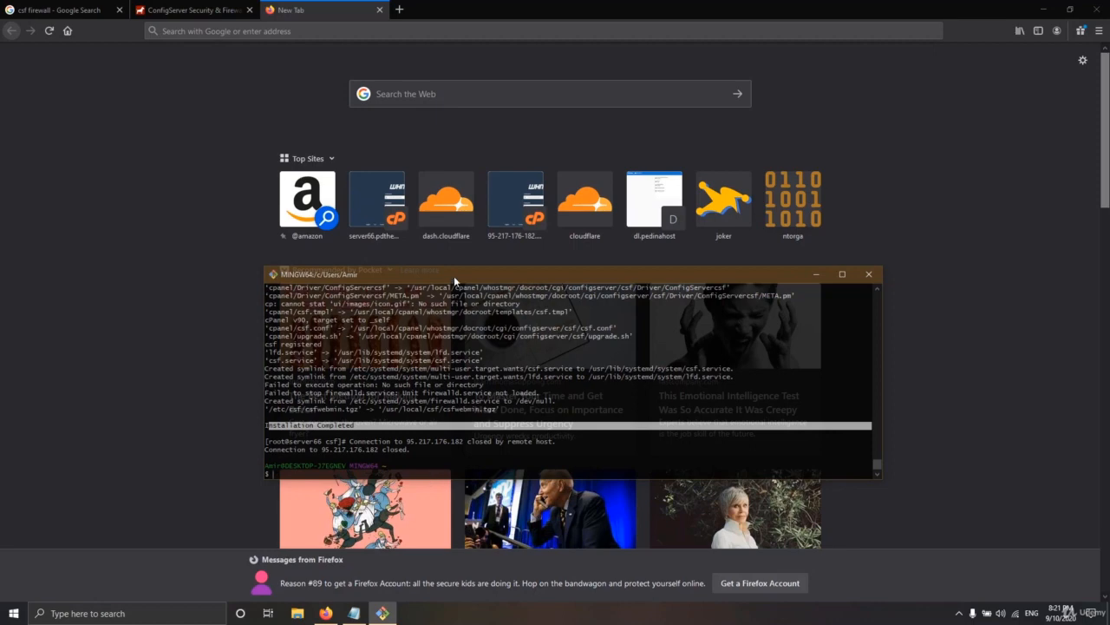
left_click_drag(454, 276, 443, 269)
left_click(806, 268)
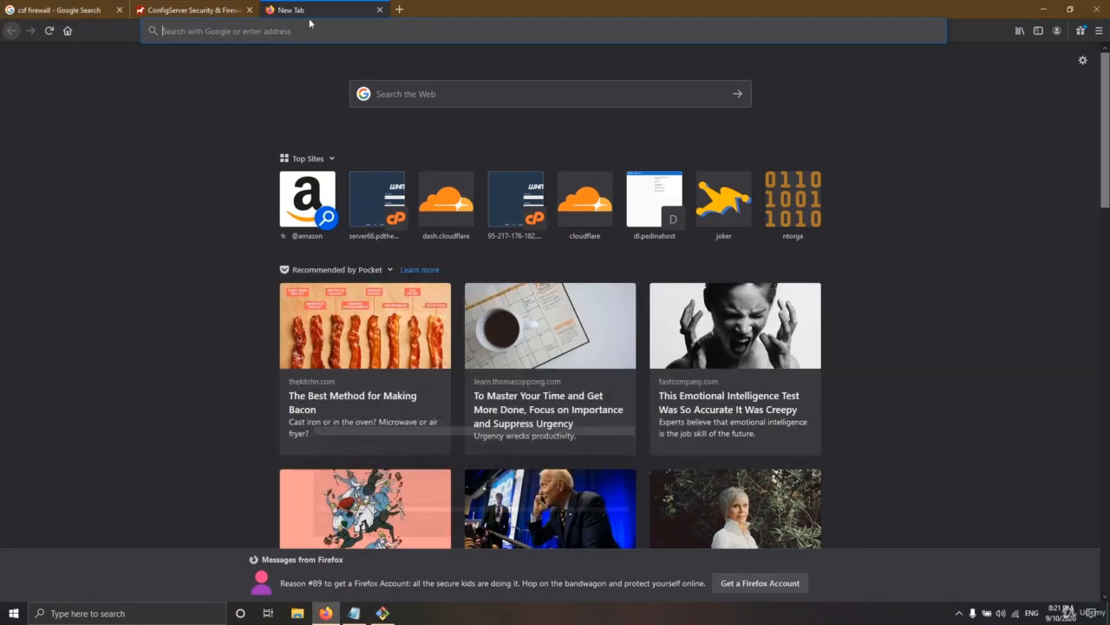
left_click(235, 28)
type("https://server66.pdthemes.de:2087")
key("Return")
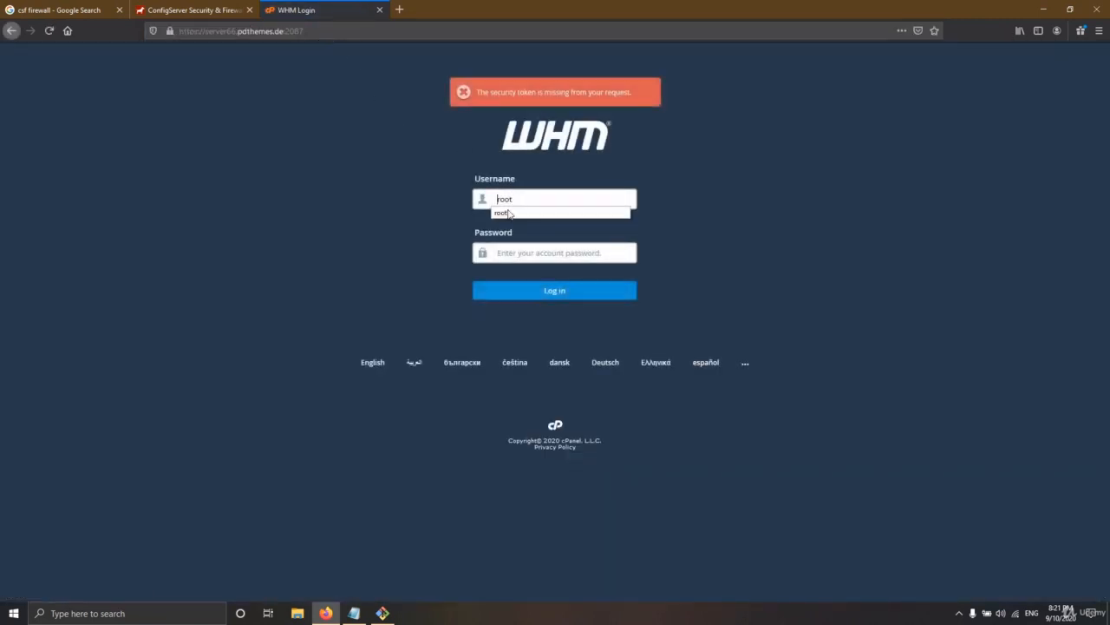
Sign in to WHM as root using the password copied from the cpanel.txt notes
left_click(510, 213)
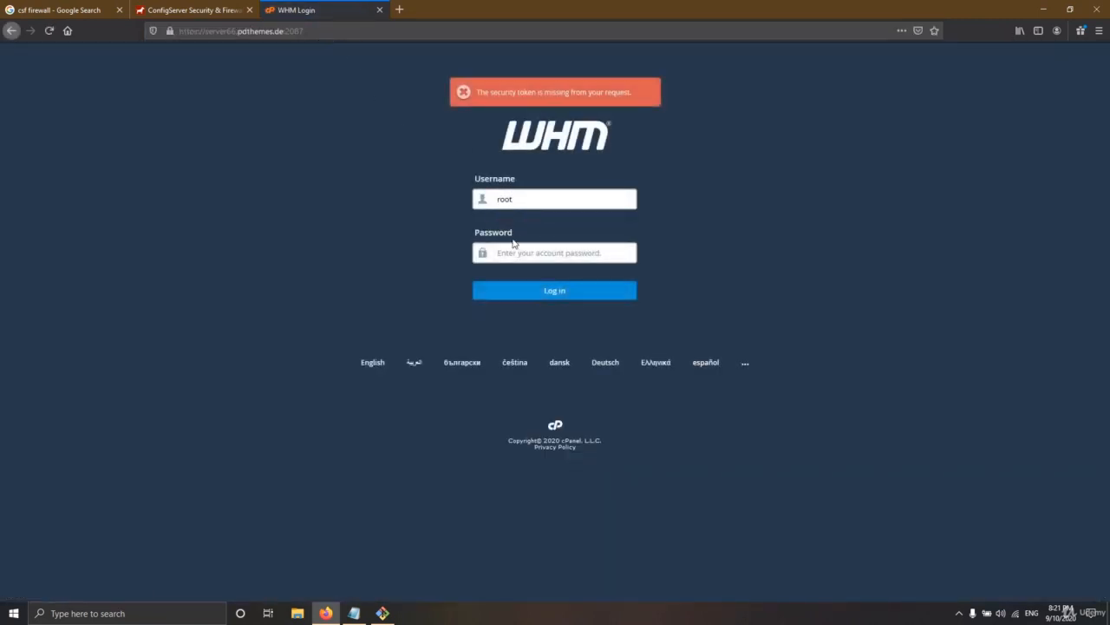
left_click(354, 613)
scroll(355, 138, "up", 15)
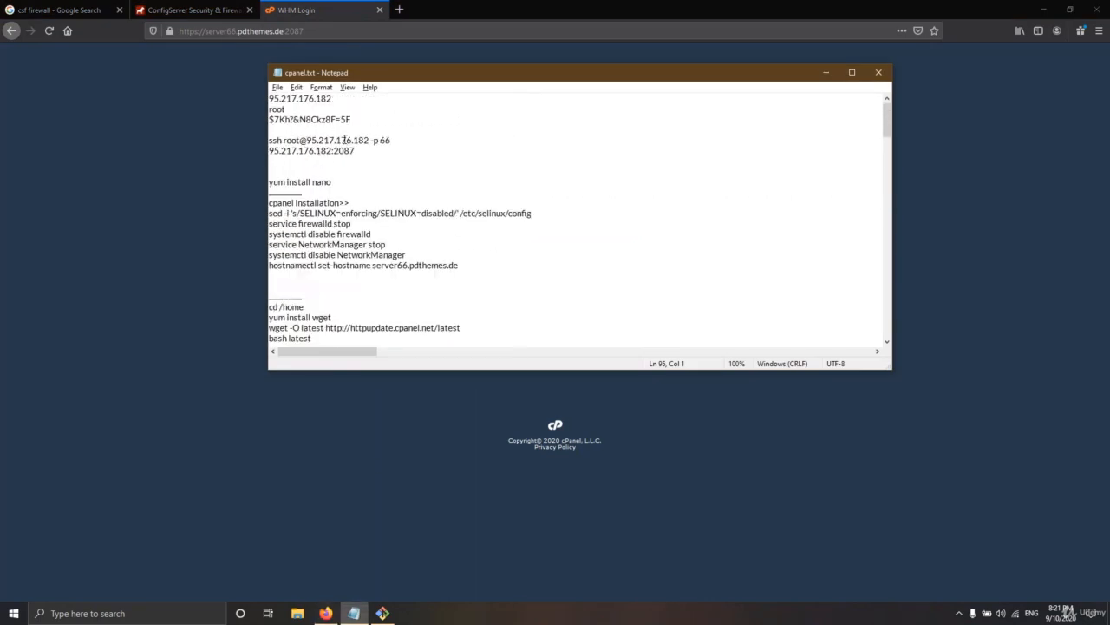
left_click_drag(352, 119, 269, 119)
key("ctrl+c")
key("alt+Tab")
left_click(530, 253)
key("ctrl+v")
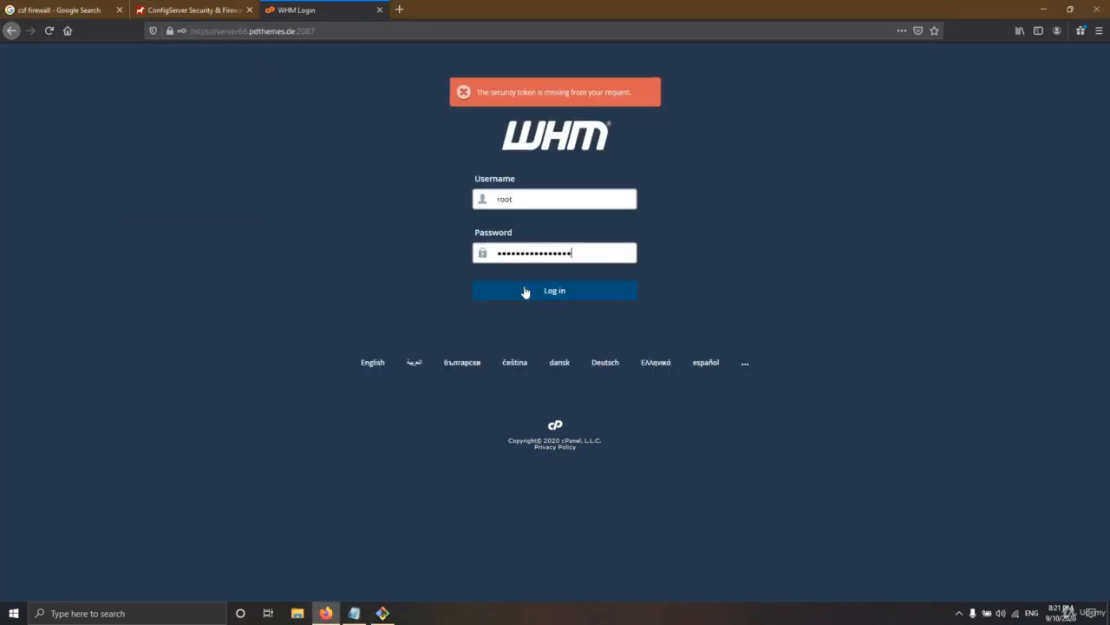
left_click(525, 291)
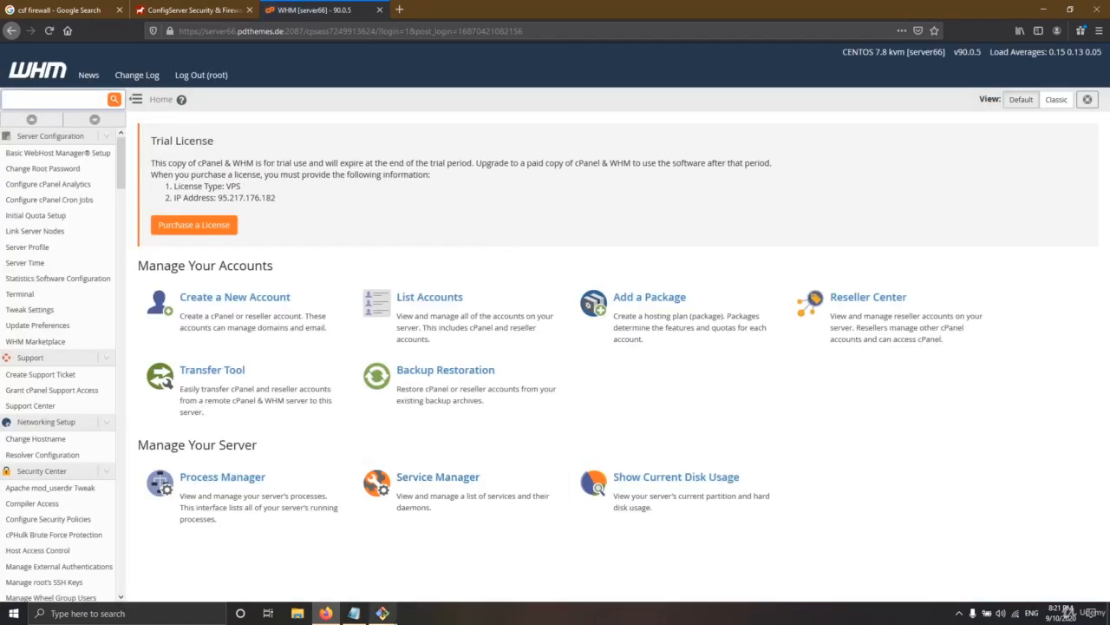
Scroll the WHM sidebar down to Plugins and open ConfigServer Security & Firewall
left_click(383, 612)
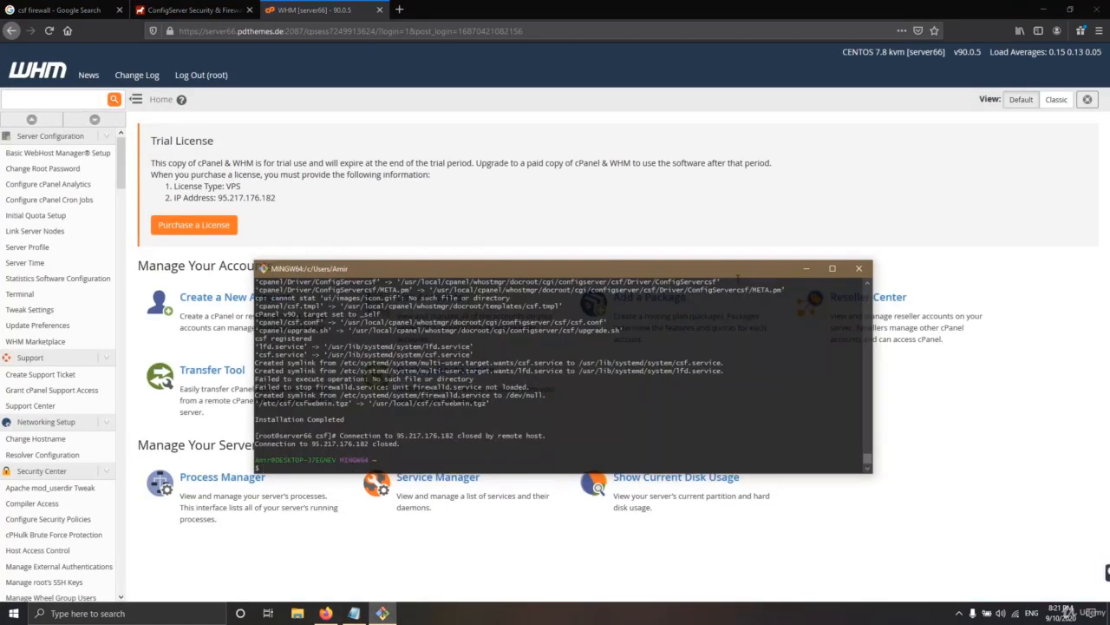
left_click(383, 612)
scroll(9, 303, "down", 10)
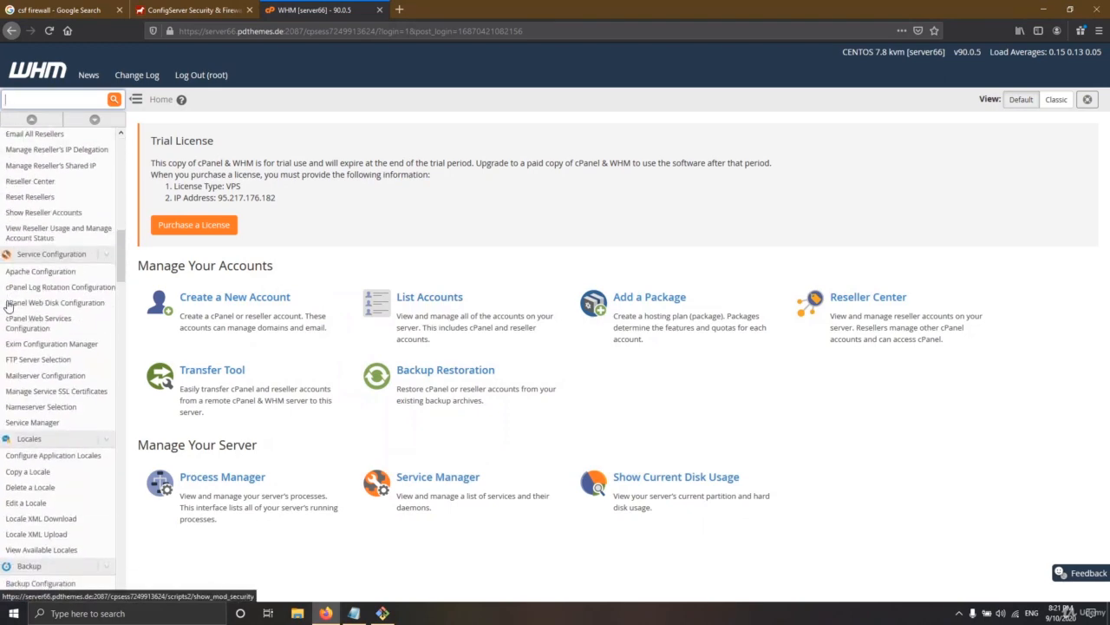
scroll(9, 303, "down", 15)
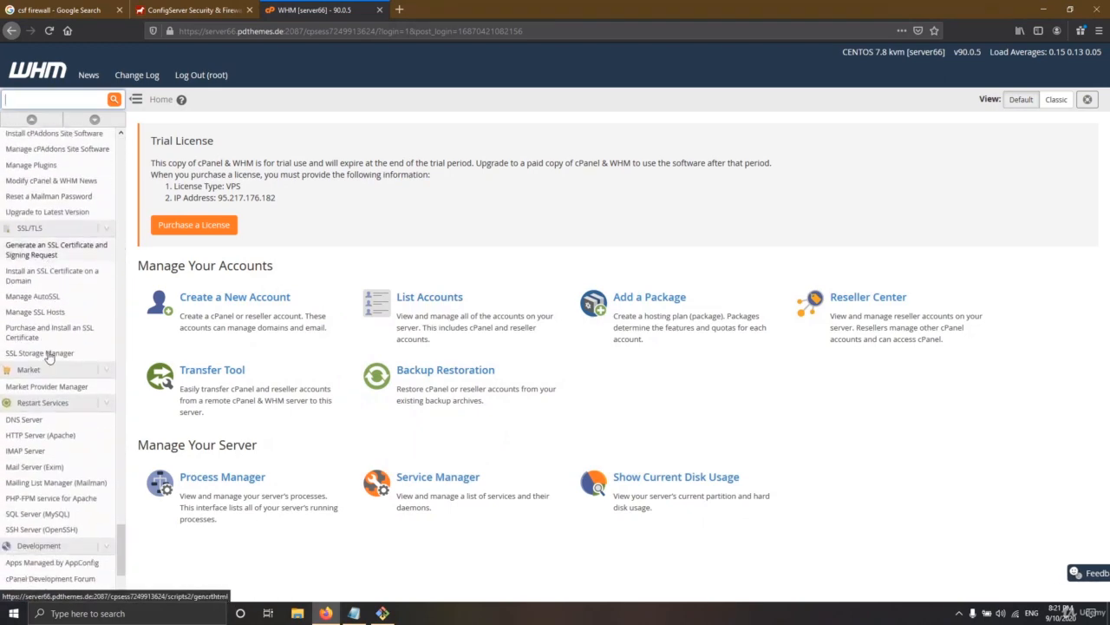
scroll(50, 355, "down", 3)
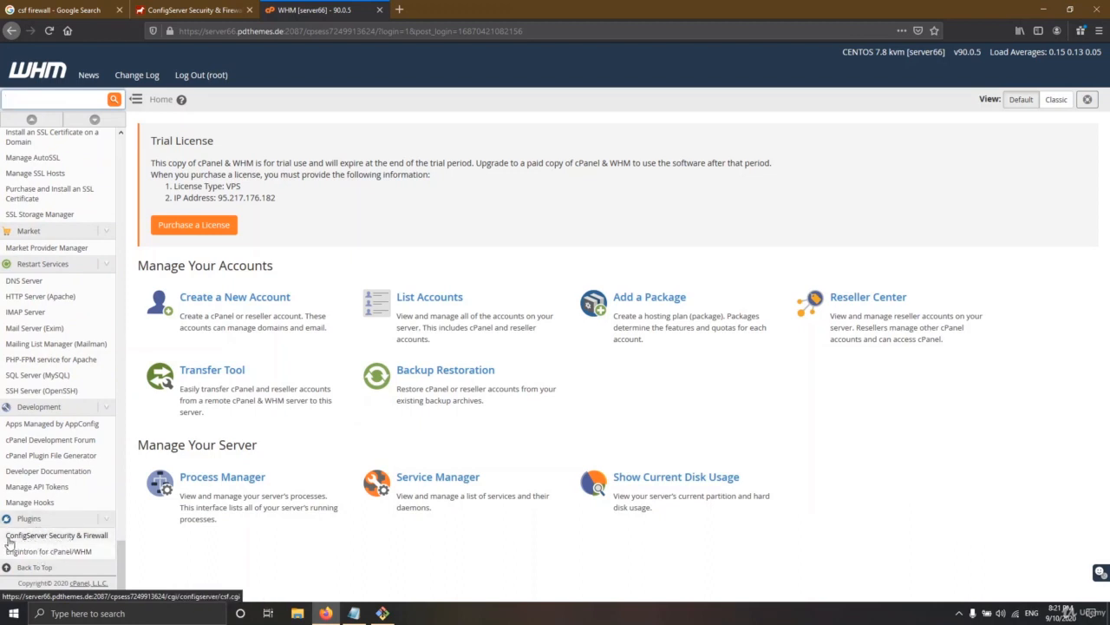
left_click(72, 541)
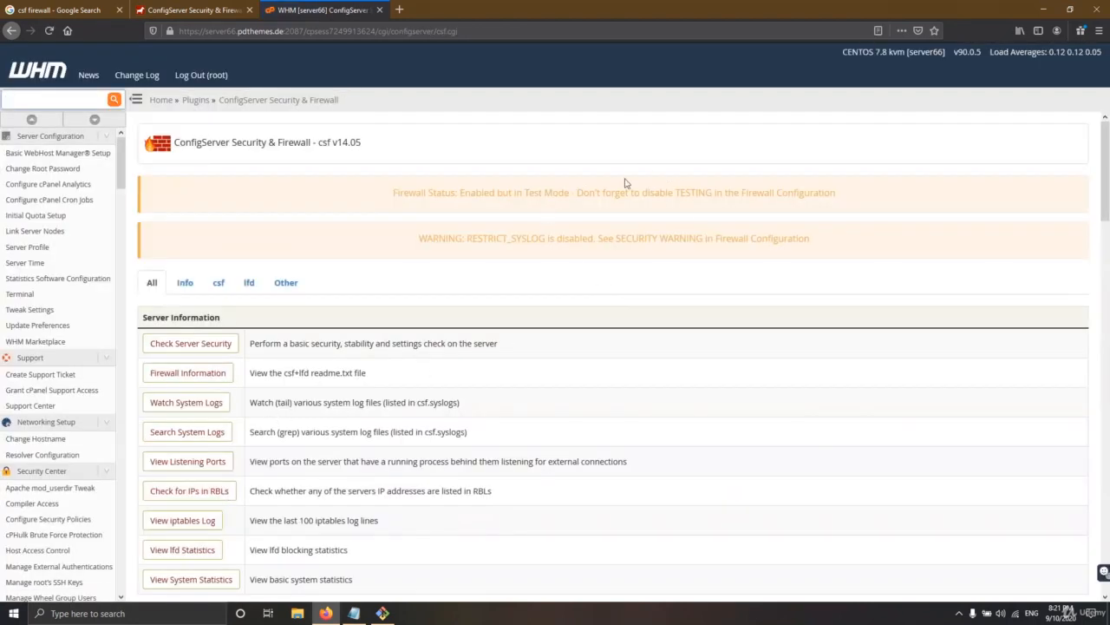
Review the firewall Test Mode warning on the csf plugin page
left_click_drag(392, 192, 839, 197)
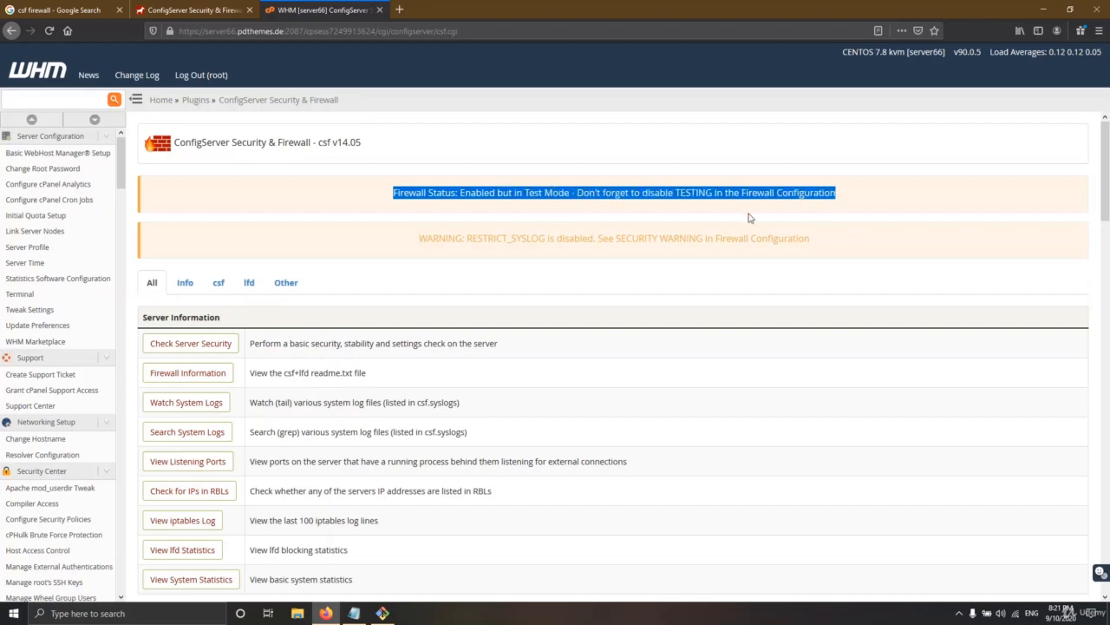
left_click(645, 209)
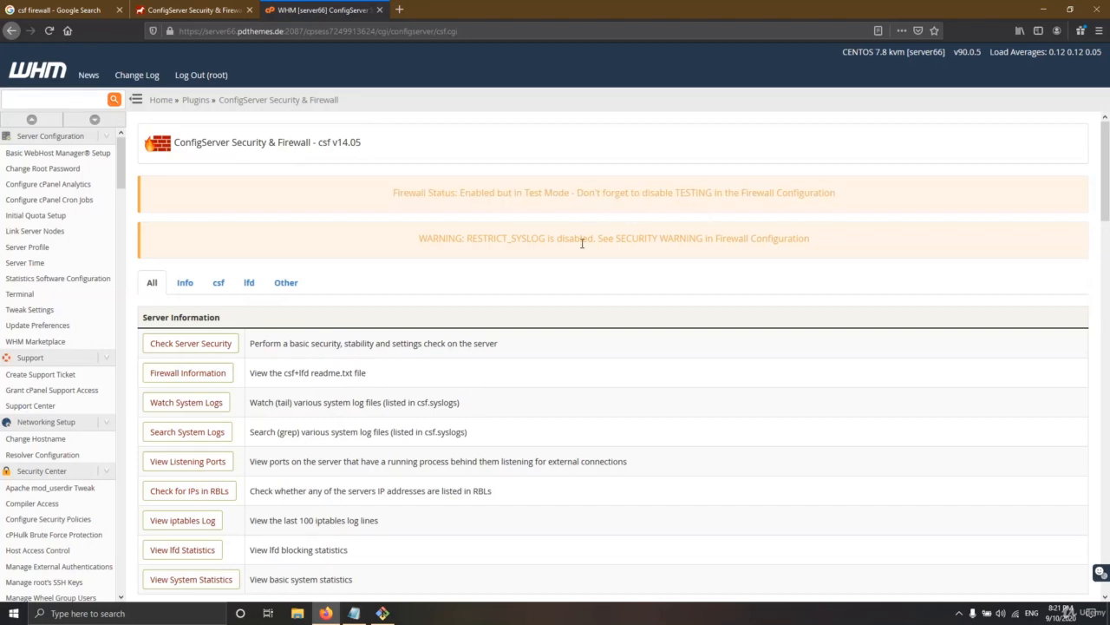
scroll(456, 282, "down", 8)
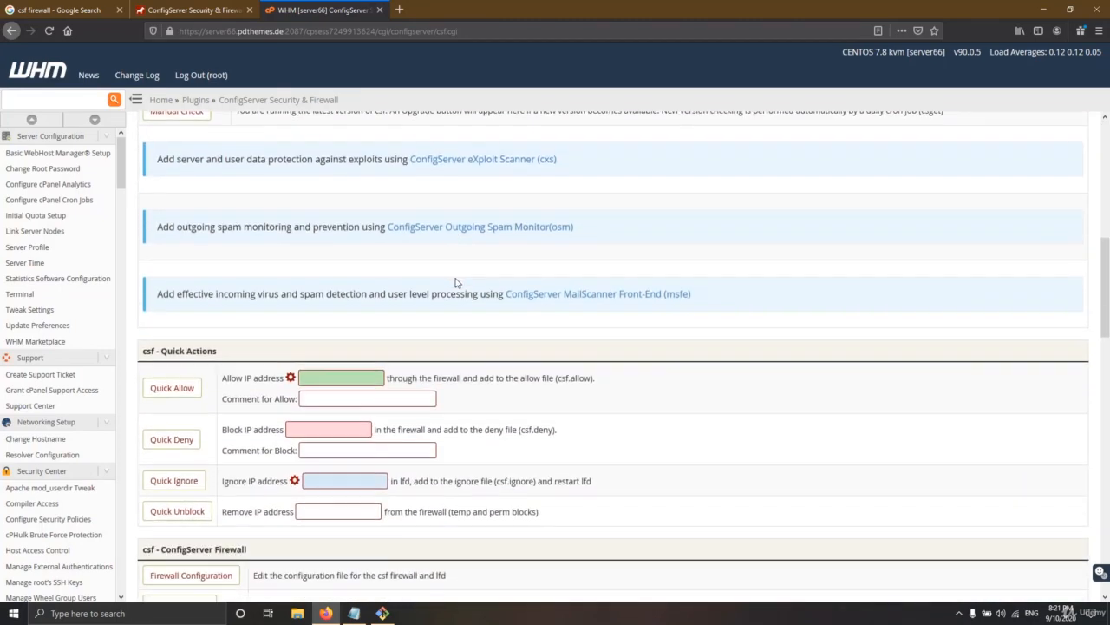
scroll(457, 282, "down", 3)
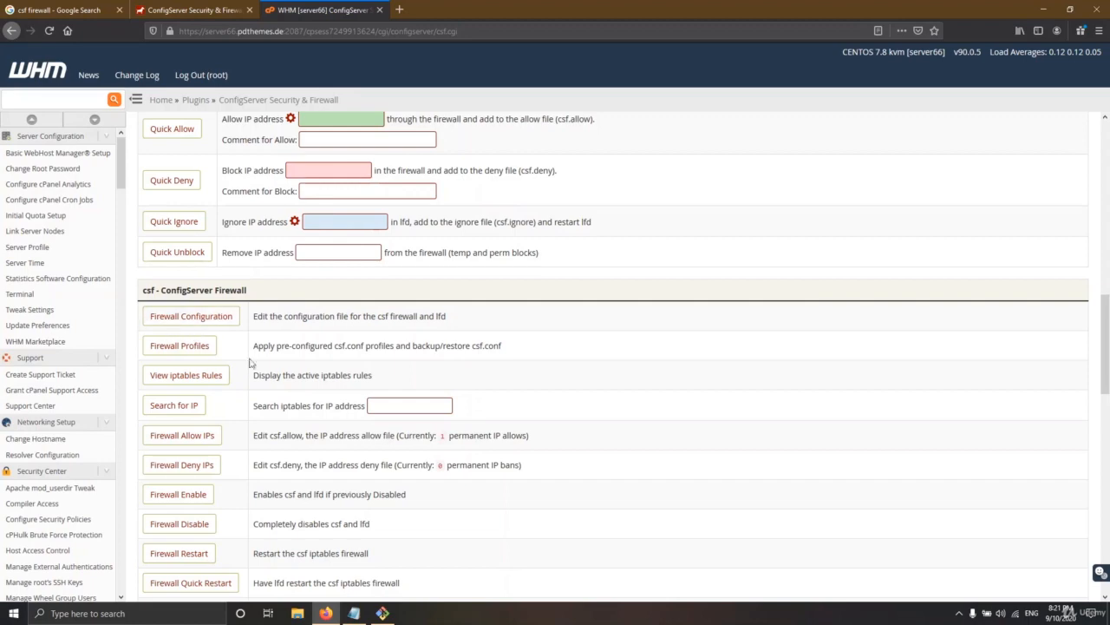
Find the nano /etc/csf/csf.conf line in the cpanel.txt notes
left_click(353, 613)
scroll(370, 234, "down", 5)
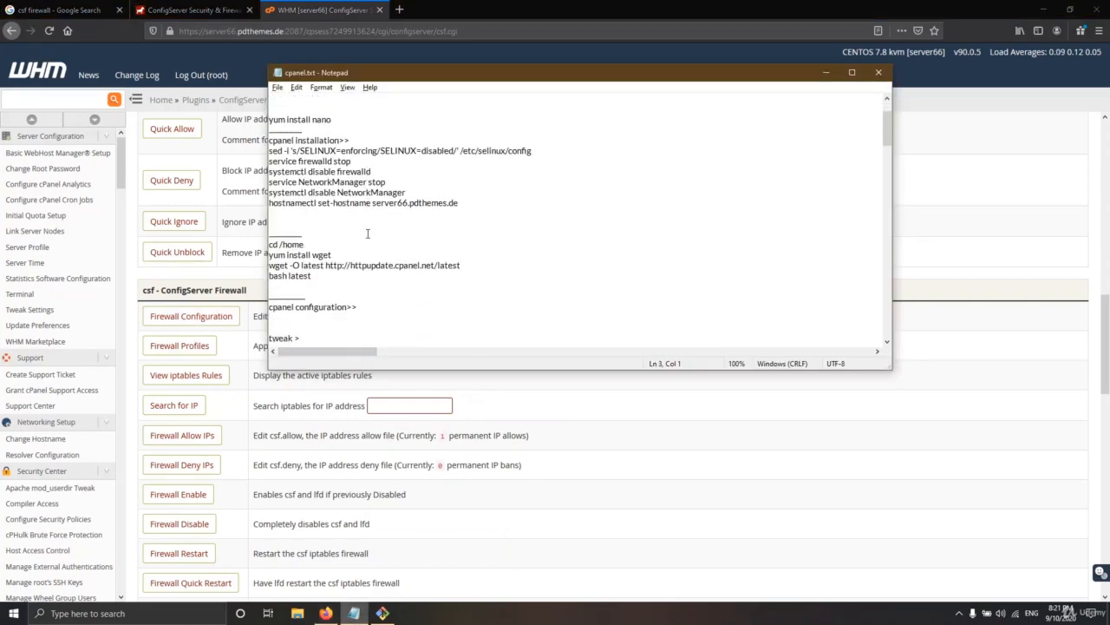
scroll(360, 234, "up", 5)
scroll(344, 217, "down", 15)
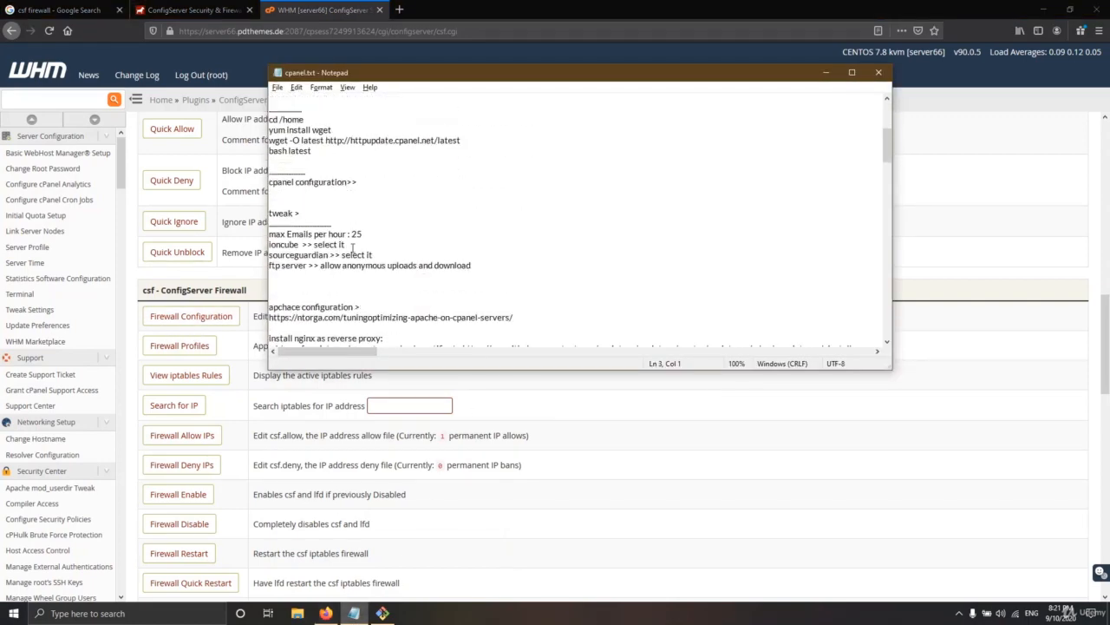
scroll(353, 249, "down", 5)
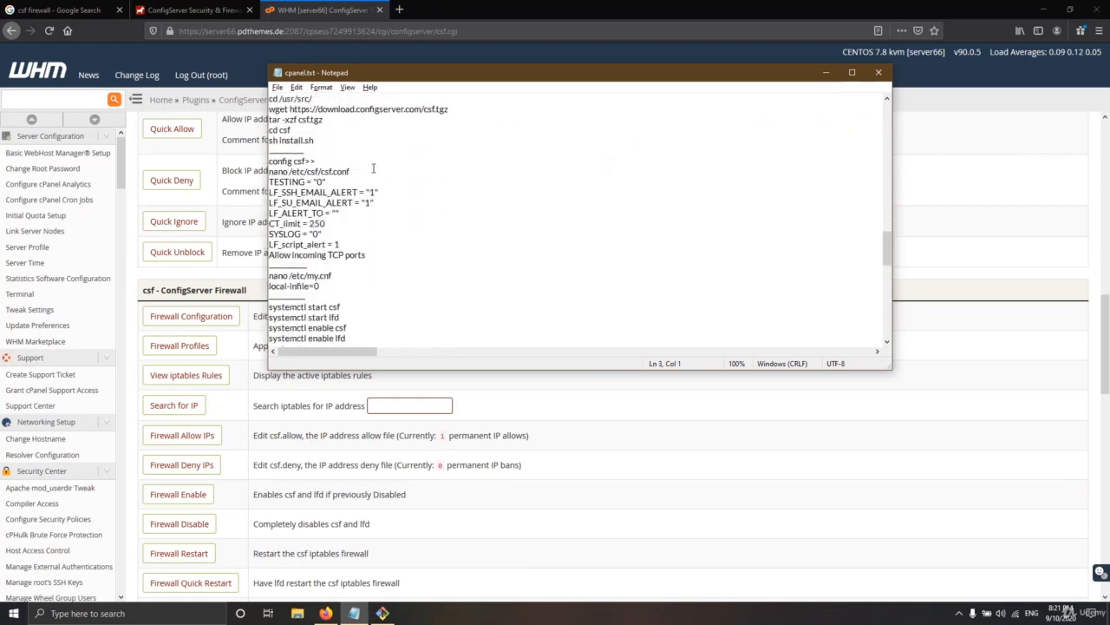
left_click_drag(375, 173, 269, 173)
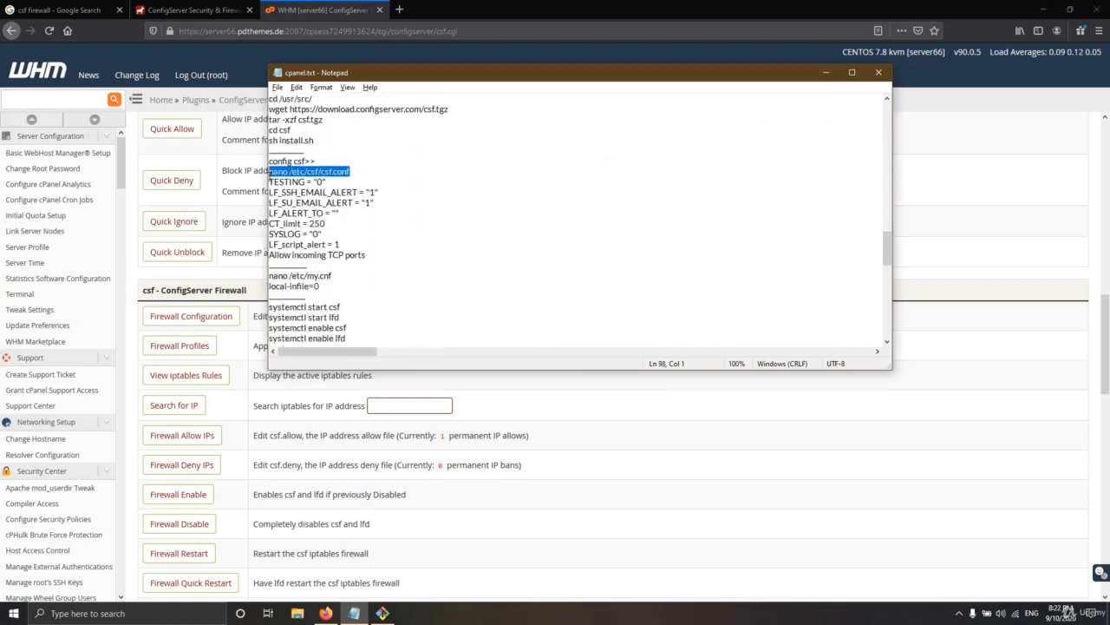
left_click(316, 177)
left_click_drag(360, 173, 268, 174)
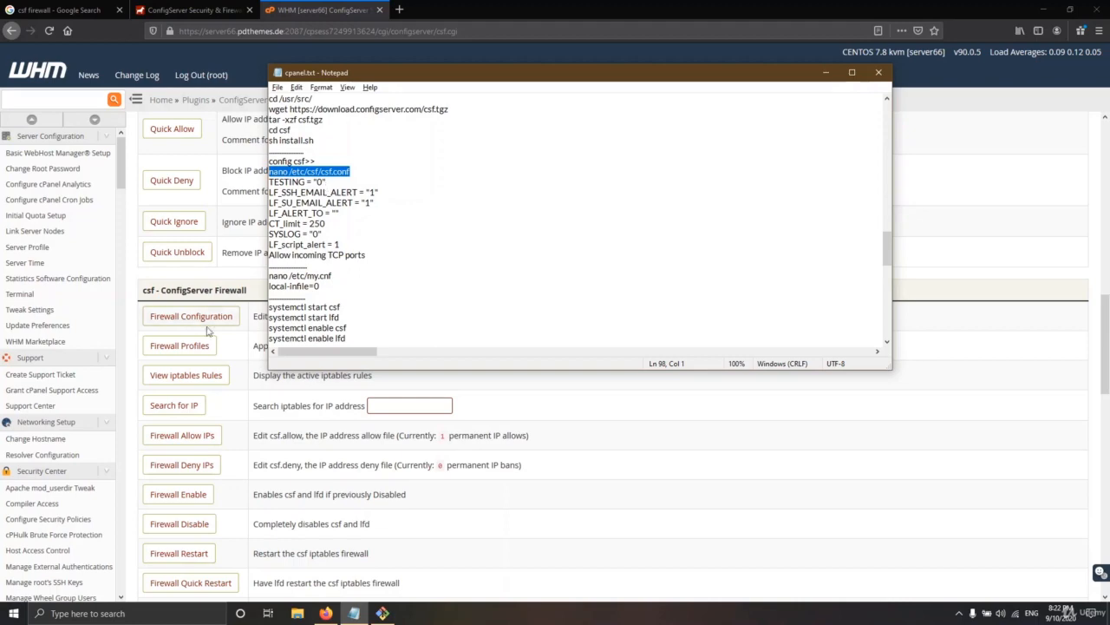
Back in WHM, open csf's Firewall Configuration editor
left_click(554, 4)
scroll(476, 166, "up", 10)
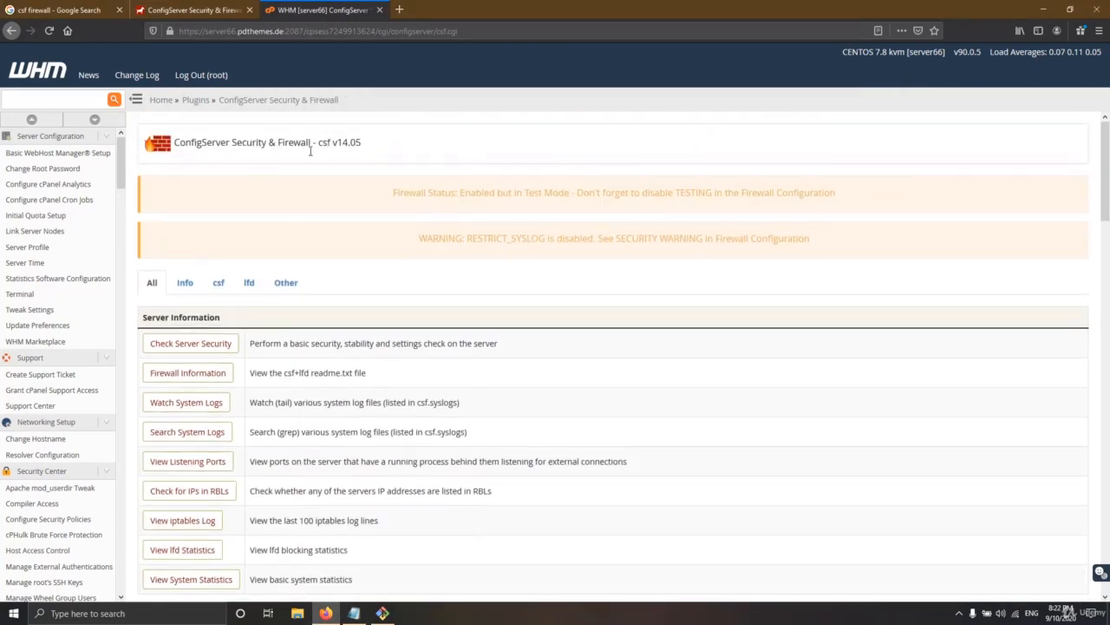
scroll(314, 241, "down", 5)
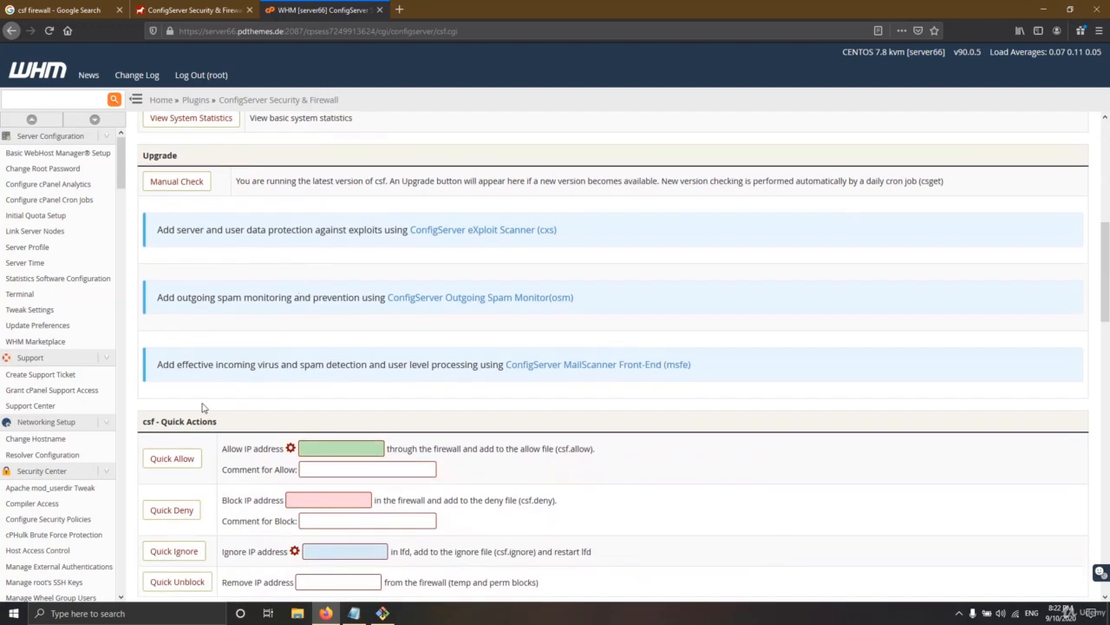
scroll(202, 407, "down", 3)
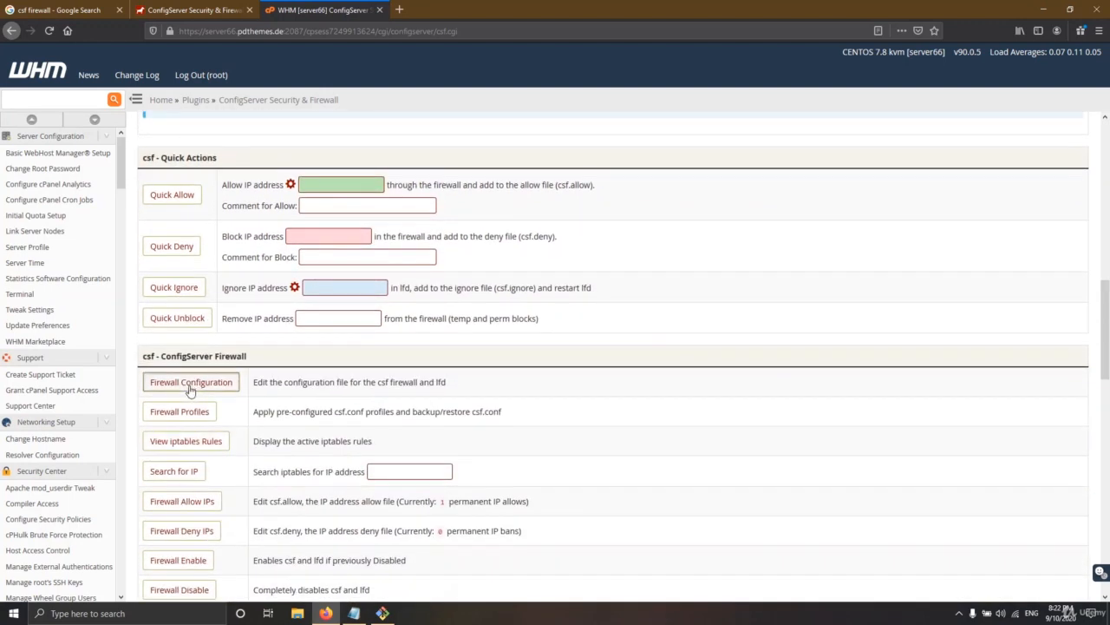
left_click(190, 383)
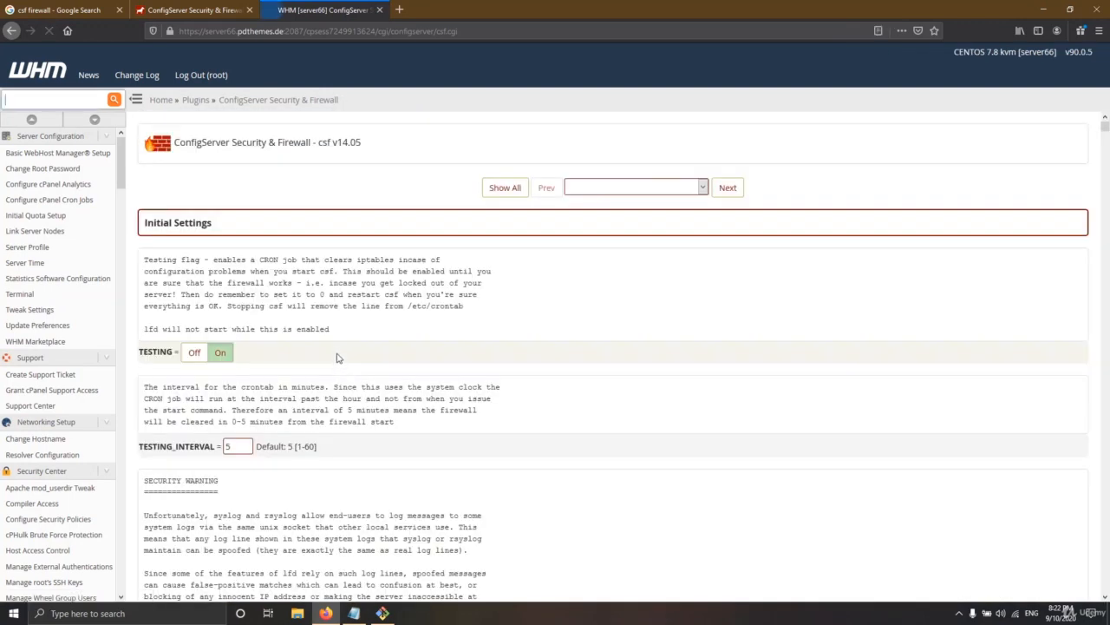
Set the csf TESTING option to Off
left_click(219, 357)
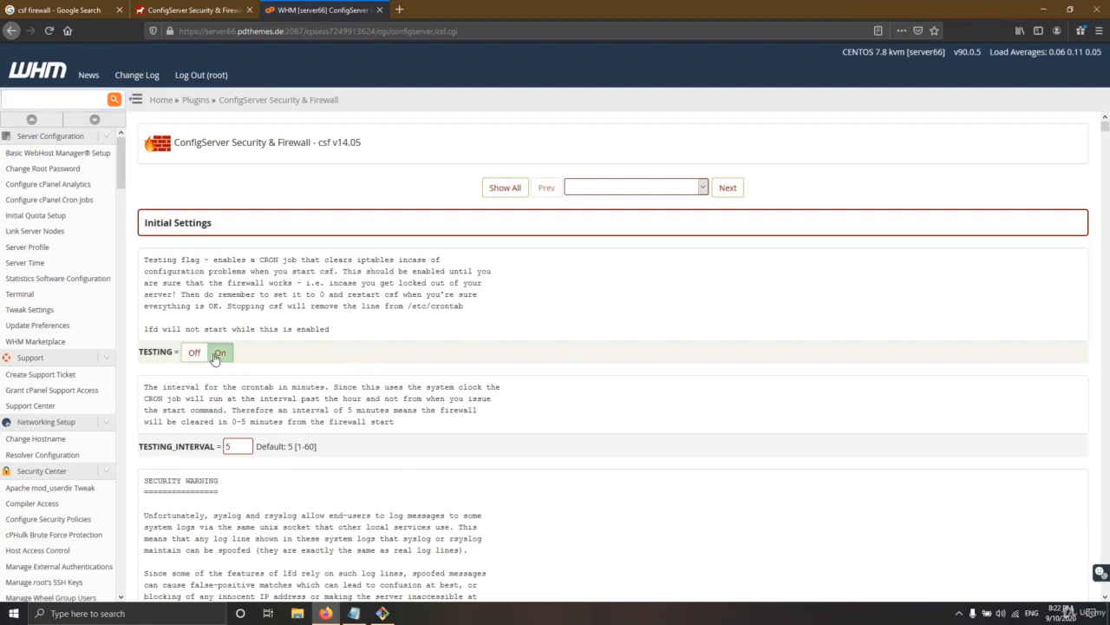
left_click(195, 353)
scroll(393, 388, "down", 4)
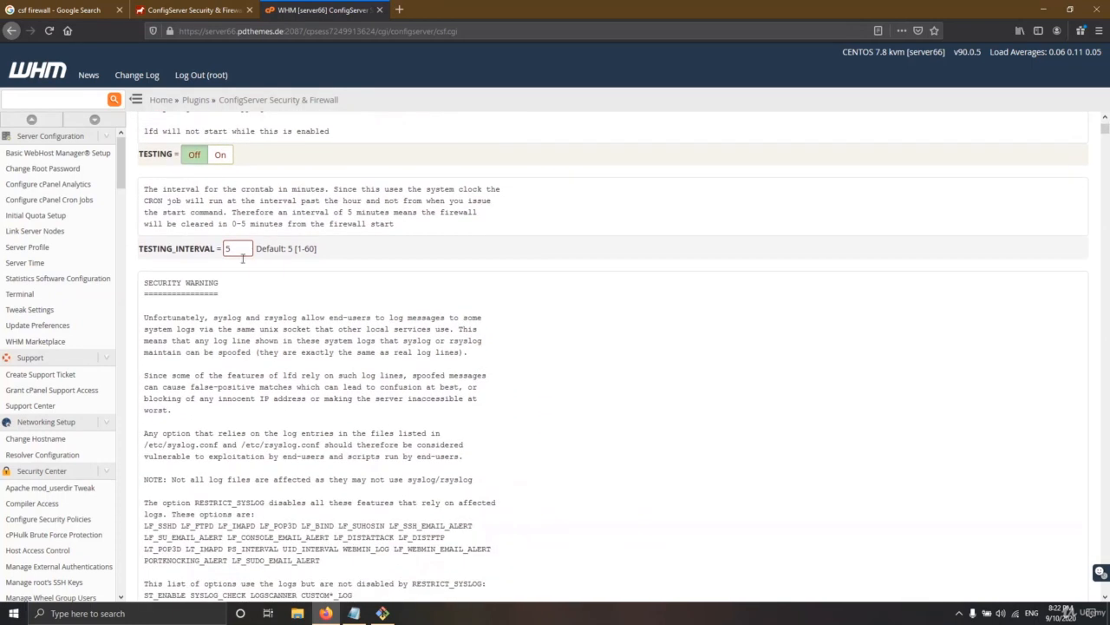
Copy the LF_SSH_EMAIL_ALERT setting name from the cpanel.txt notes
left_click(327, 614)
left_click(354, 613)
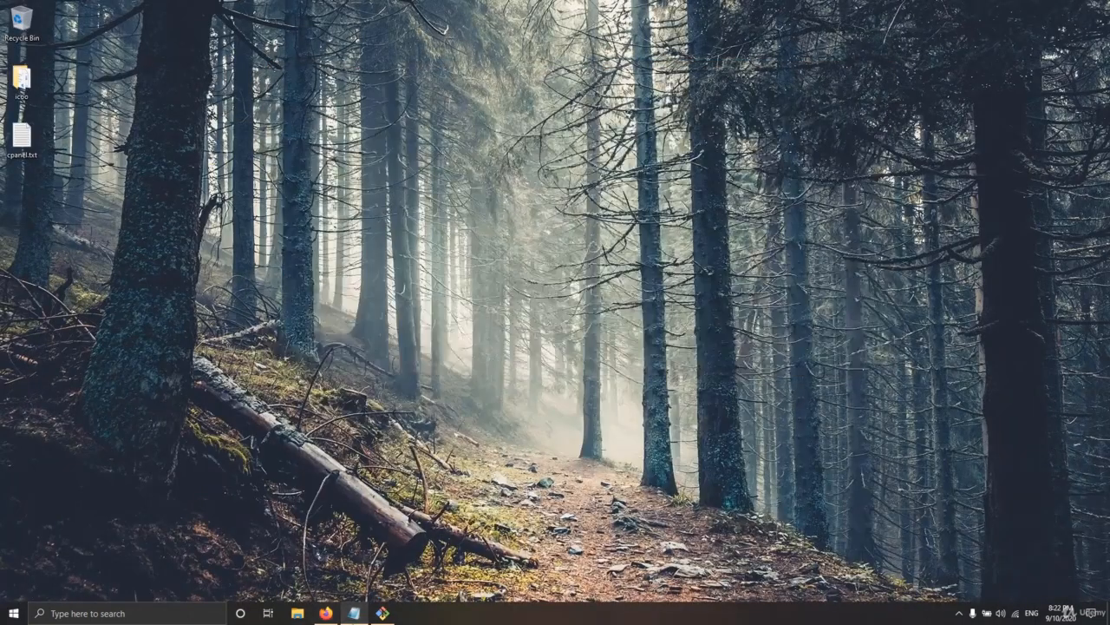
left_click(354, 613)
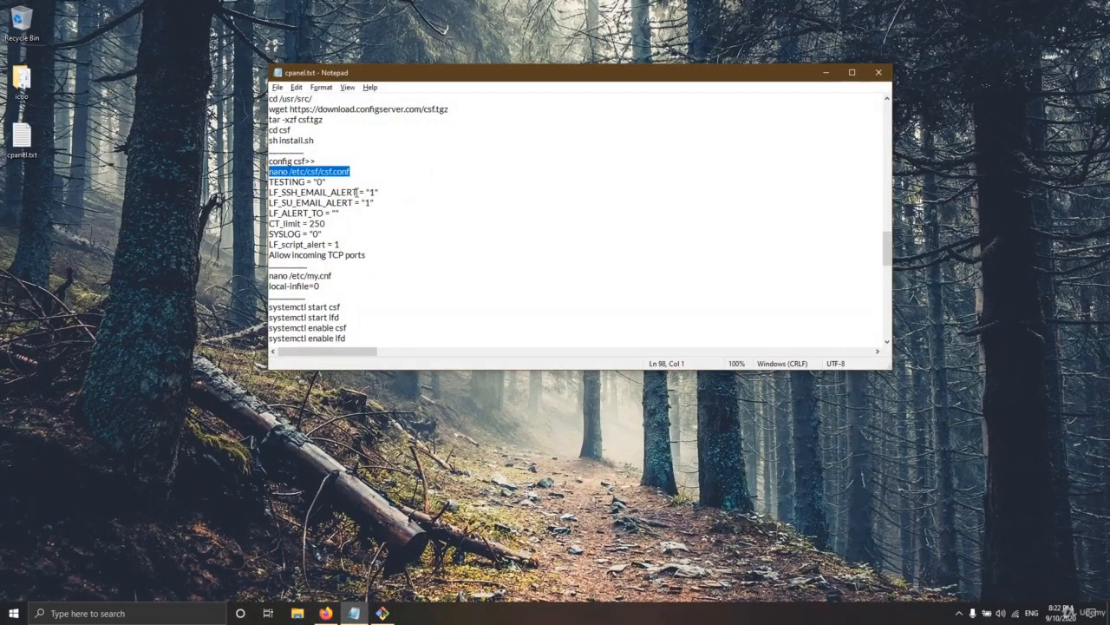
left_click_drag(358, 191, 273, 192)
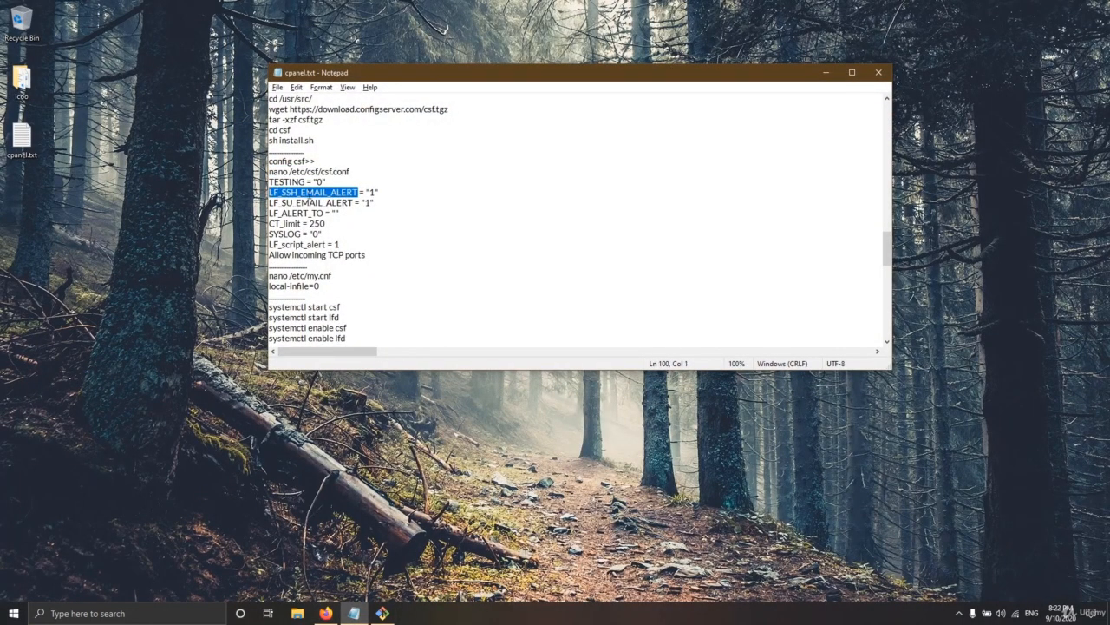
right_click(323, 201)
left_click(351, 228)
key("alt+Tab")
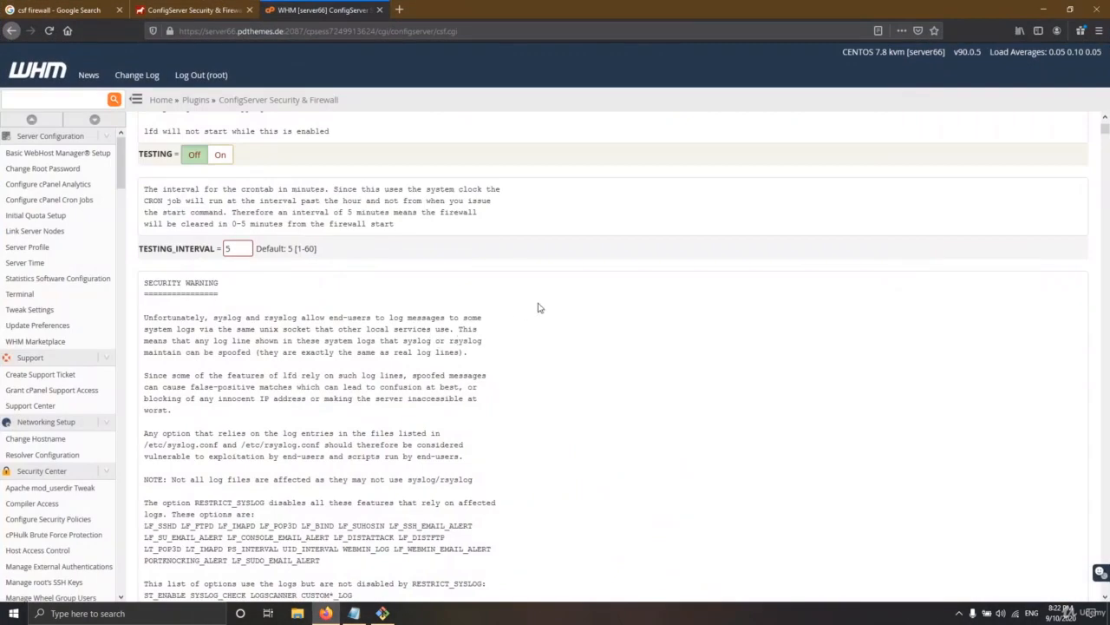
Find LF_SSH_EMAIL_ALERT in the editor and confirm it is On, matching the notes' value 1
key("ctrl+f")
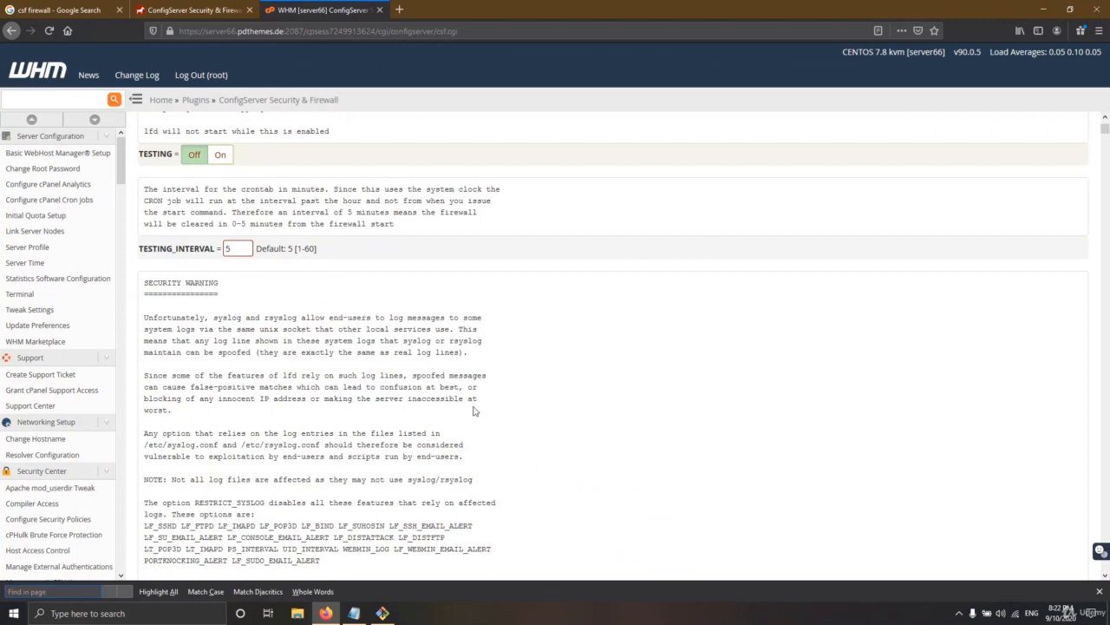
key("ctrl+v")
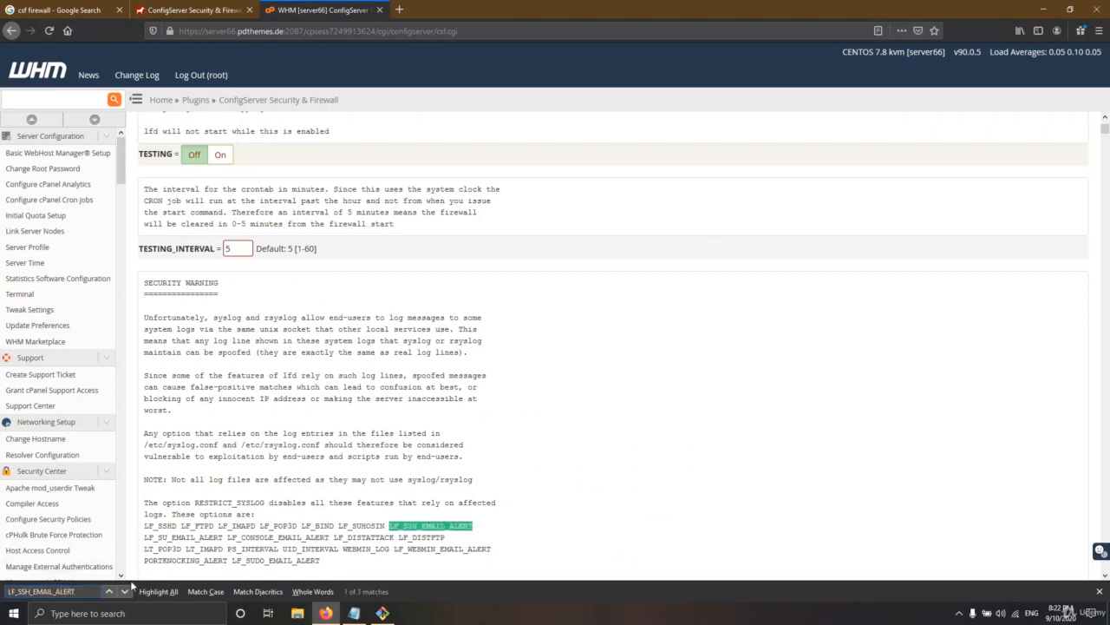
left_click(125, 591)
left_click(126, 592)
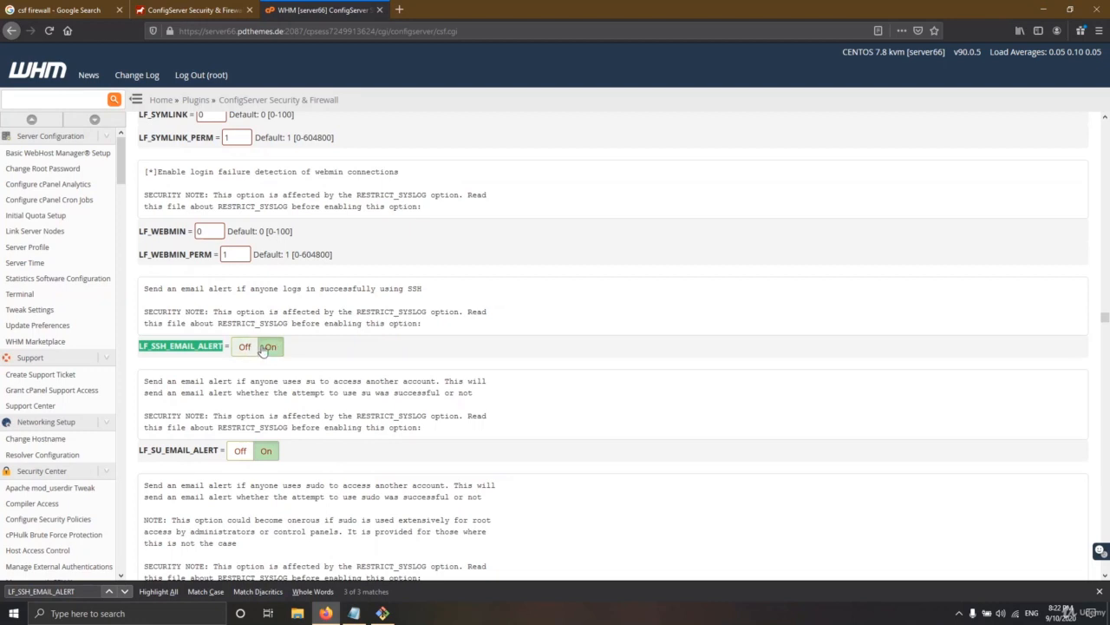
key("alt+Tab")
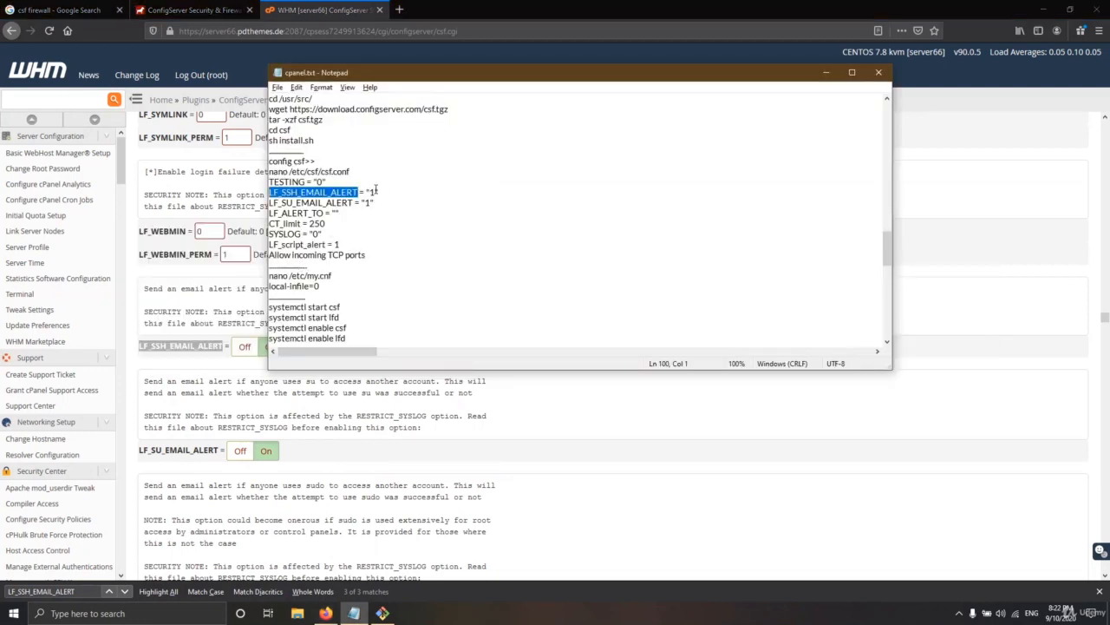
left_click_drag(374, 191, 370, 192)
left_click_drag(319, 233, 313, 233)
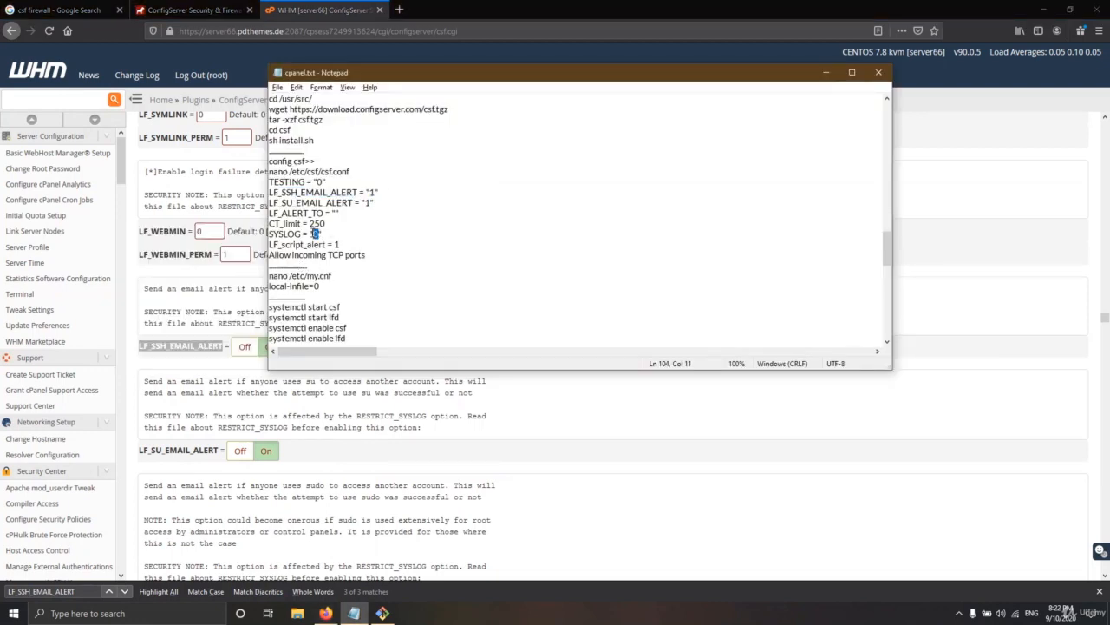
key("alt+Tab")
scroll(252, 356, "down", 3)
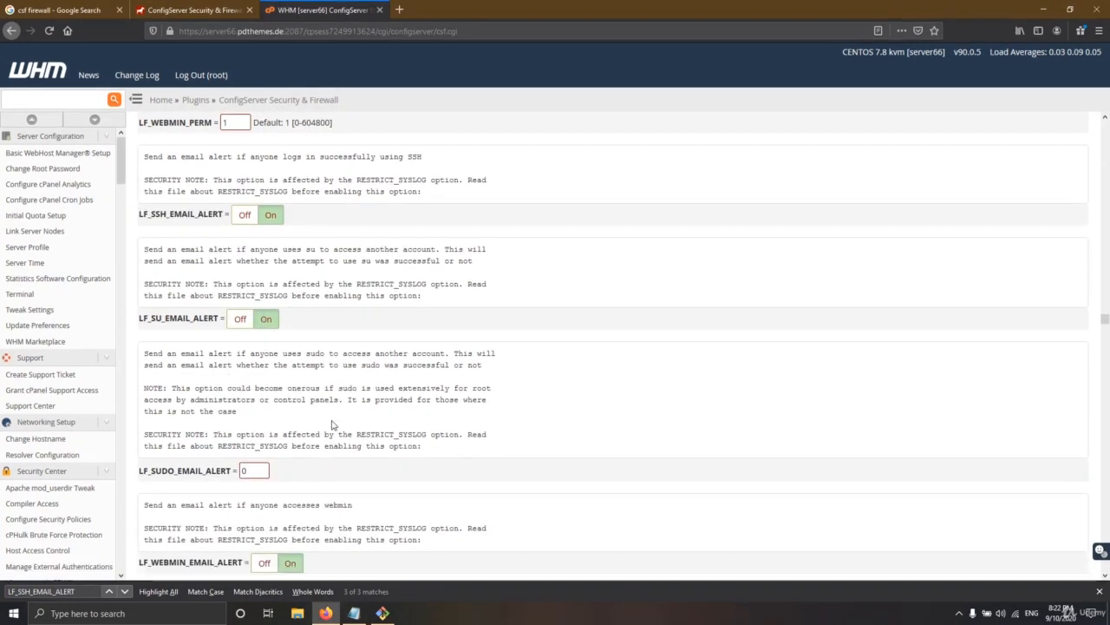
Take LF_ALERT_TO from the notes and search the editor for it
key("alt+Tab")
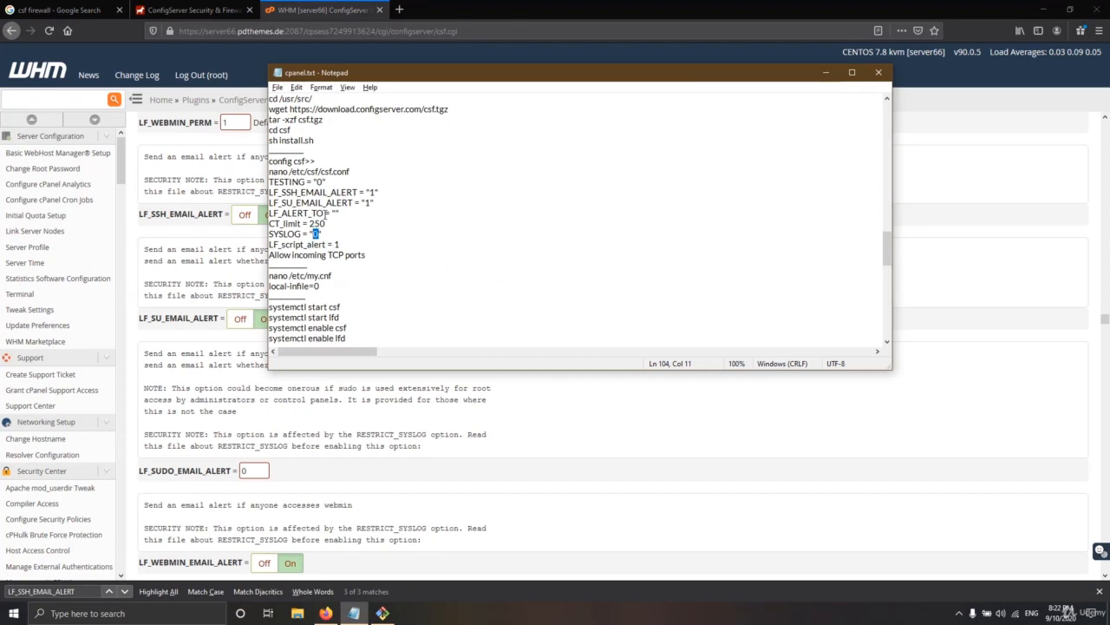
left_click_drag(323, 213, 260, 213)
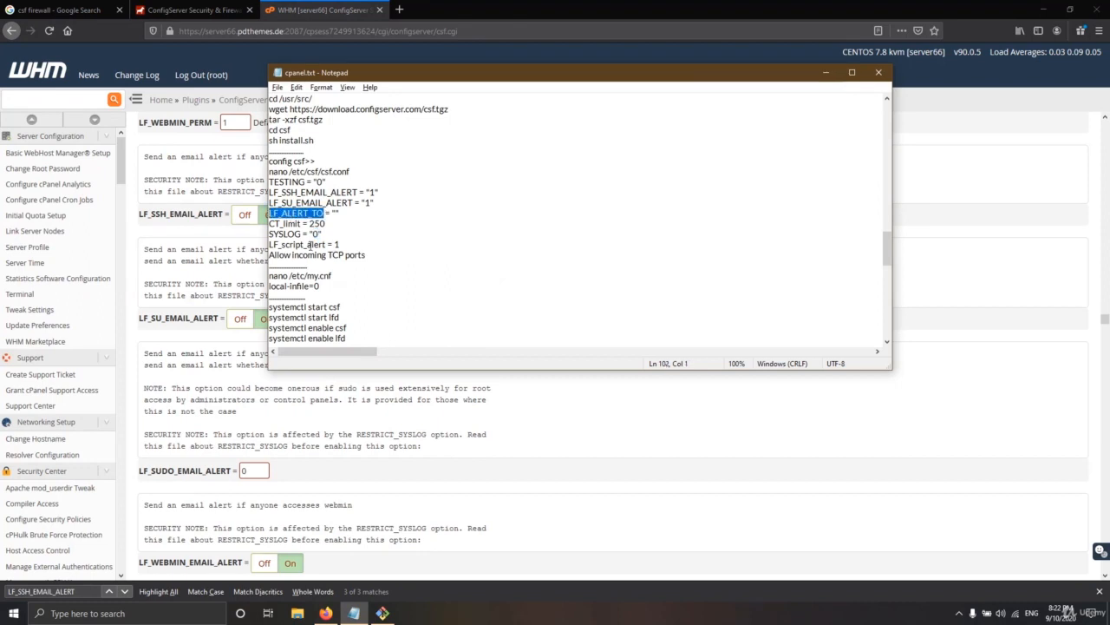
left_click(365, 428)
key("ctrl+f")
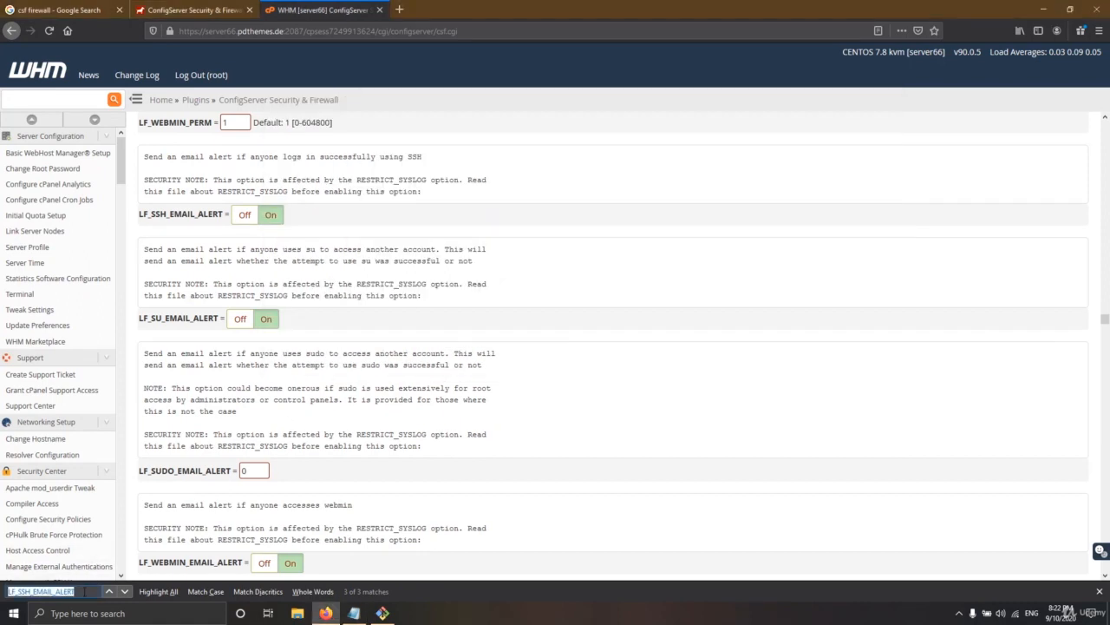
key("ctrl+v")
key("Return")
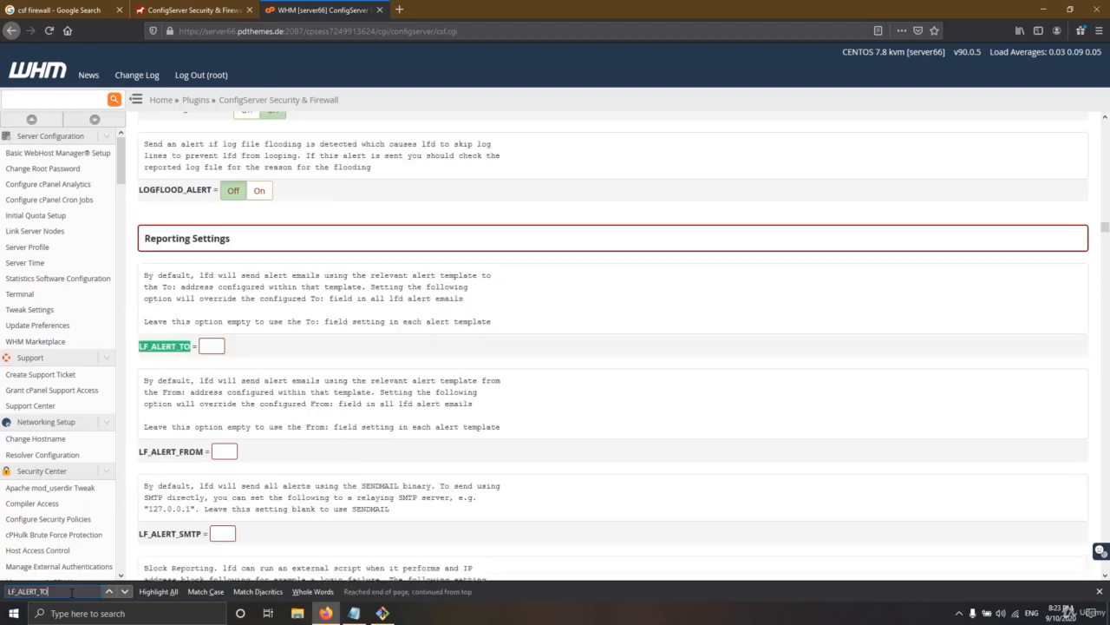
Enter the administrator's Gmail address into LF_ALERT_TO, leaving LF_ALERT_FROM and LF_ALERT_SMTP blank
left_click(213, 346)
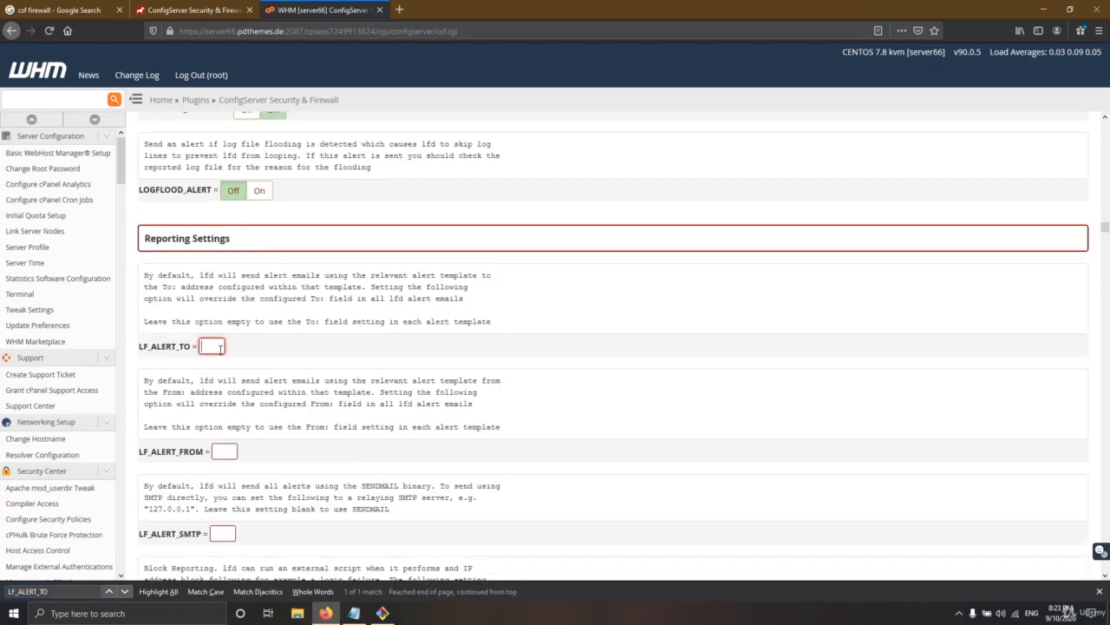
key("Tab")
scroll(214, 453, "down", 4)
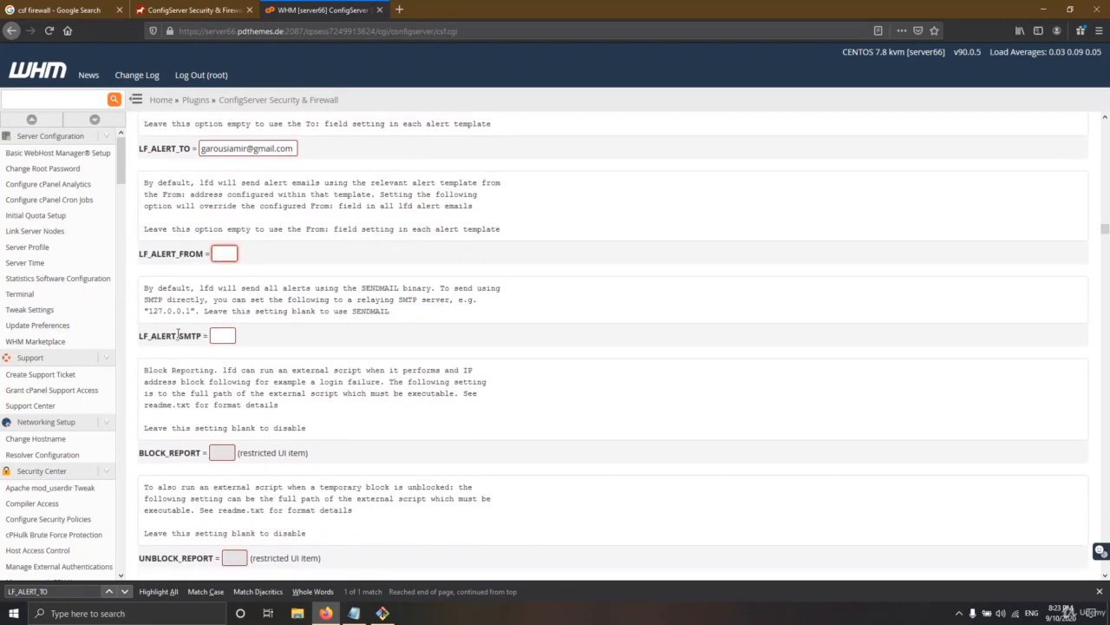
left_click(223, 335)
scroll(308, 339, "up", 3)
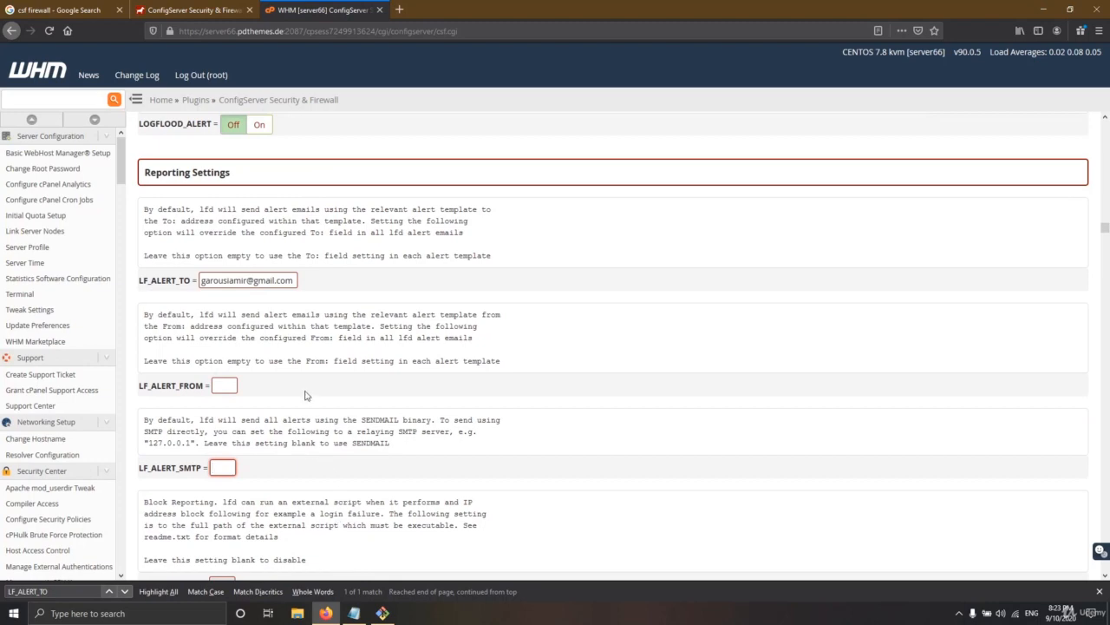
scroll(304, 399, "up", 3)
scroll(301, 402, "down", 12)
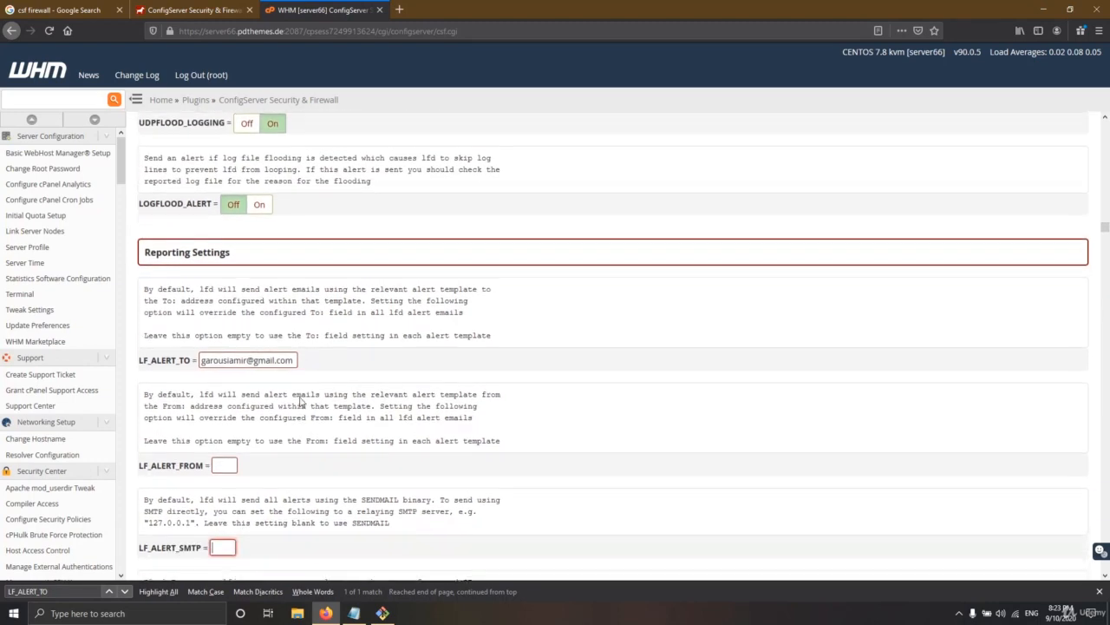
scroll(299, 441, "down", 12)
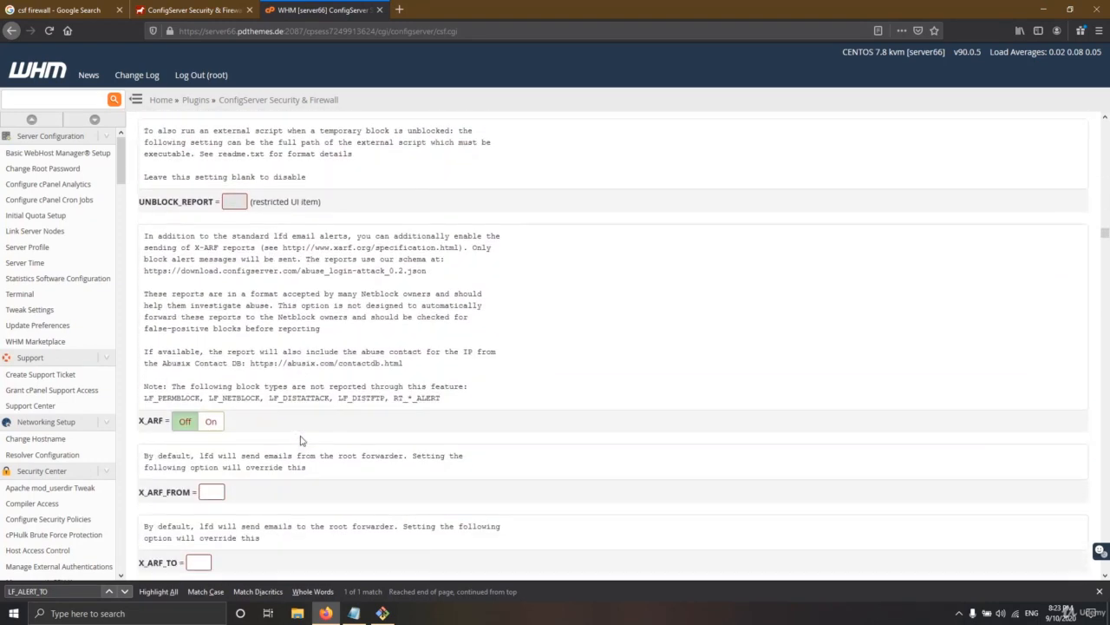
Search the editor for CT_limit and change CT_LIMIT from 0 to 250
left_click(354, 613)
left_click_drag(299, 224, 269, 224)
key("Delete")
key("ctrl+z")
key("ctrl+c")
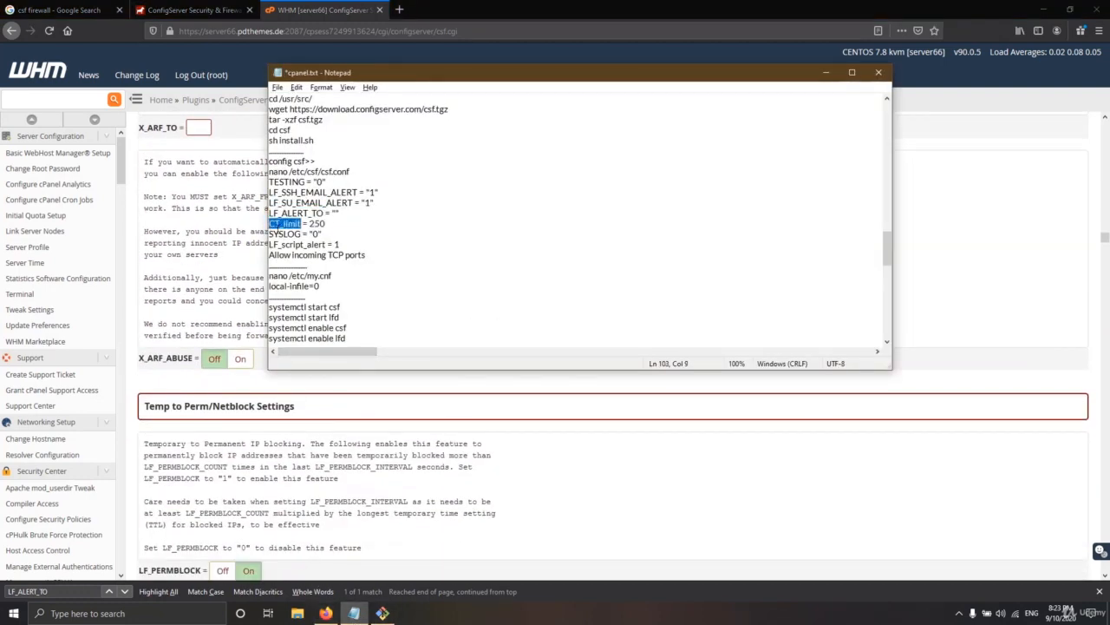
left_click(225, 330)
double_click(75, 590)
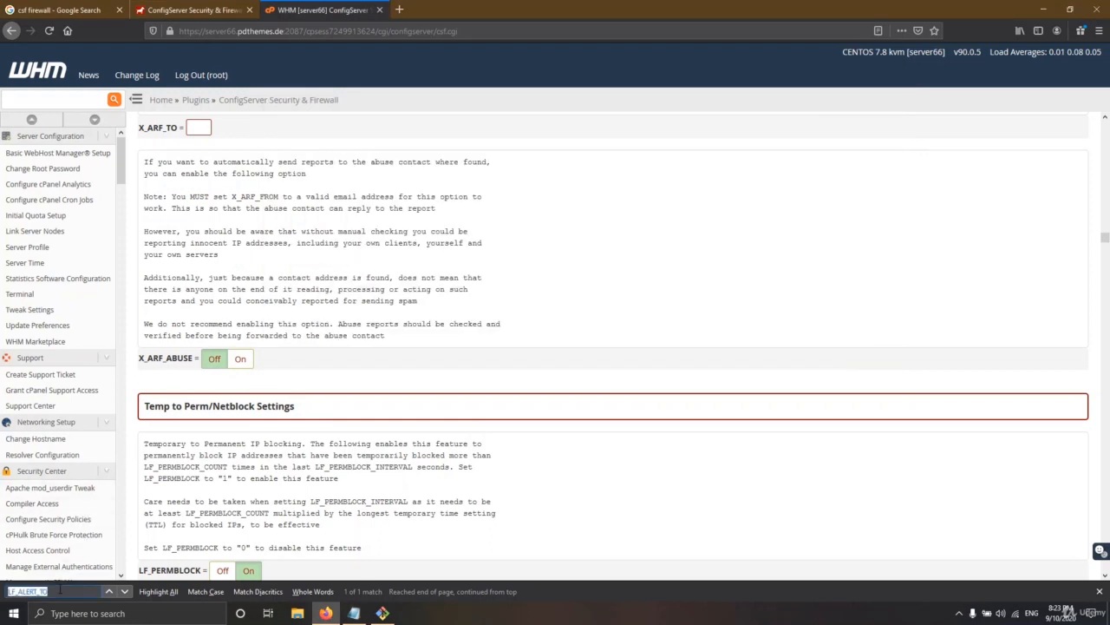
key("ctrl+v")
double_click(188, 346)
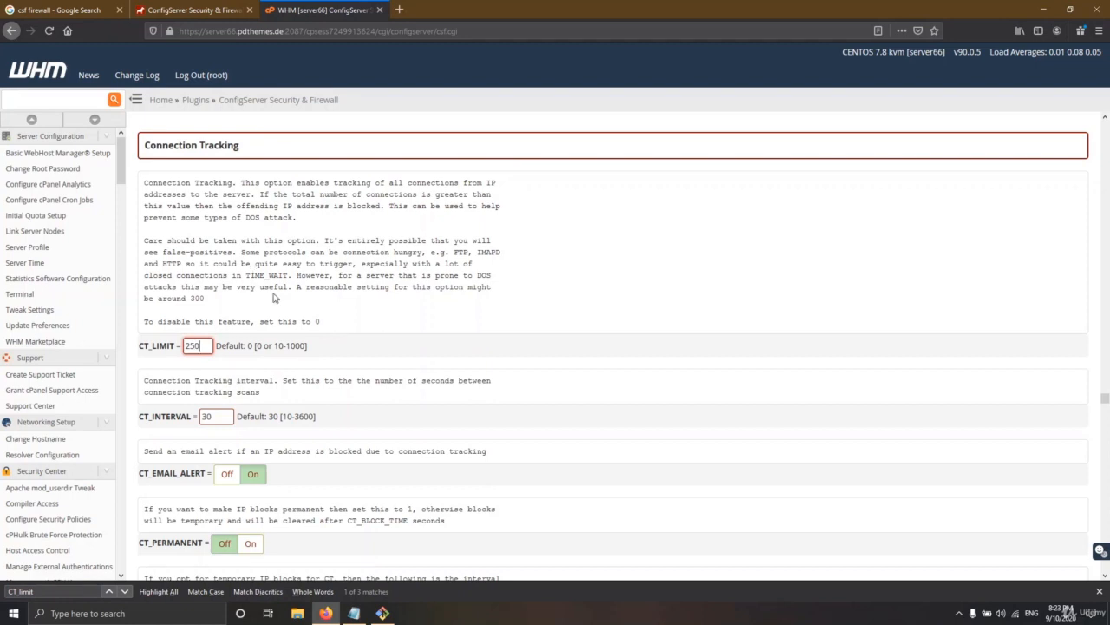
Pick the SYSLOG setting name from the notes for the next page search
key("alt+Tab")
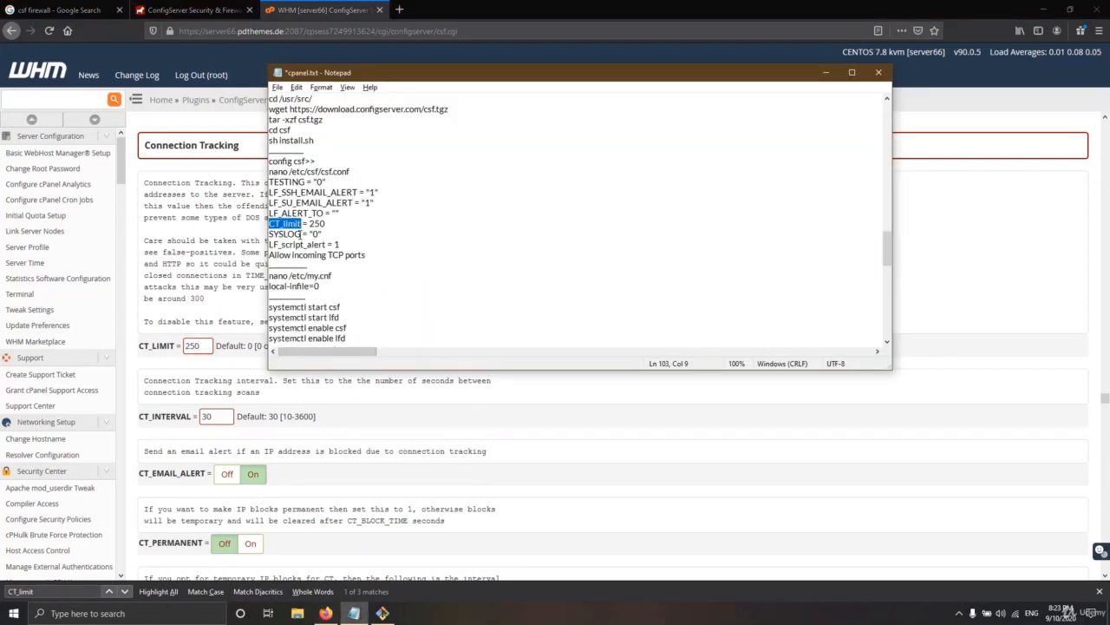
left_click_drag(300, 233, 278, 234)
key("alt+Tab")
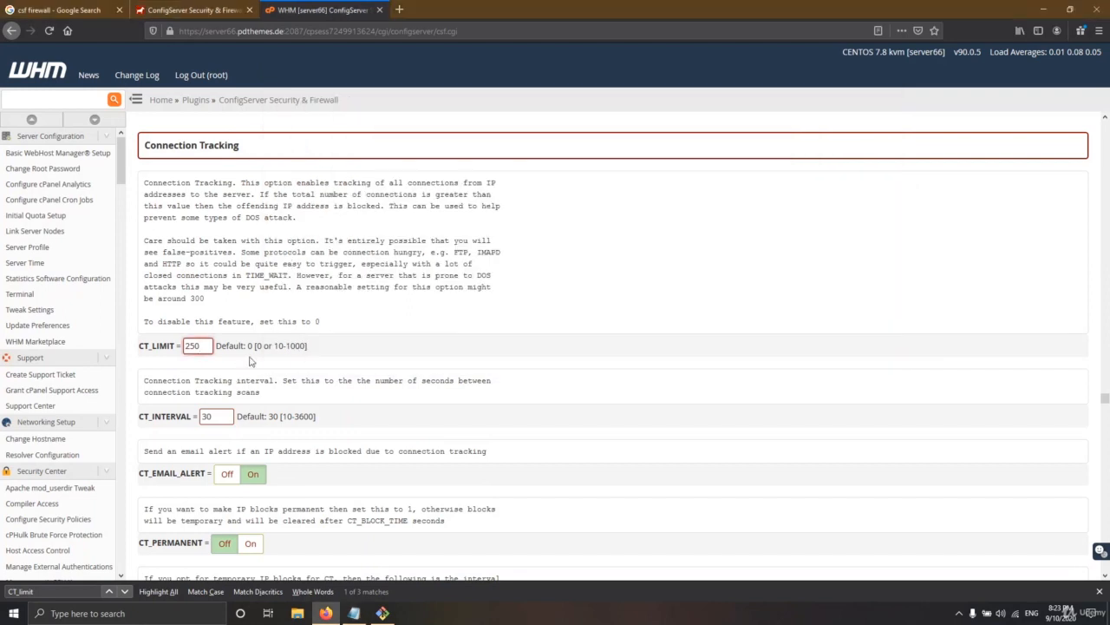
key("ctrl+f")
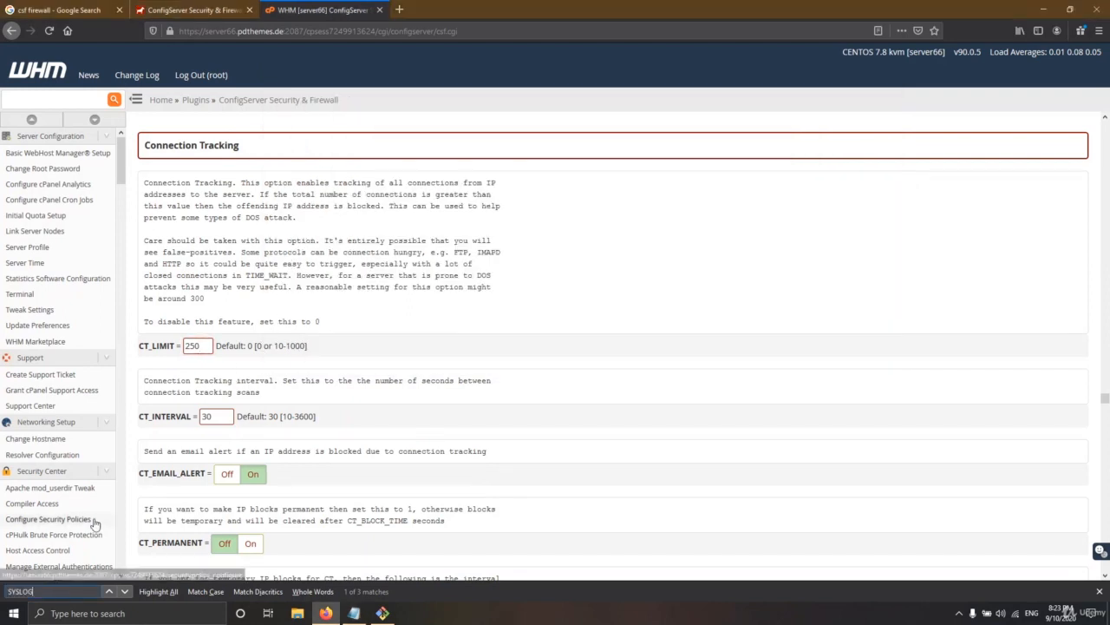
Search for SYSLOG and step through the matches to RESTRICT_SYSLOG
type("SYSLOG")
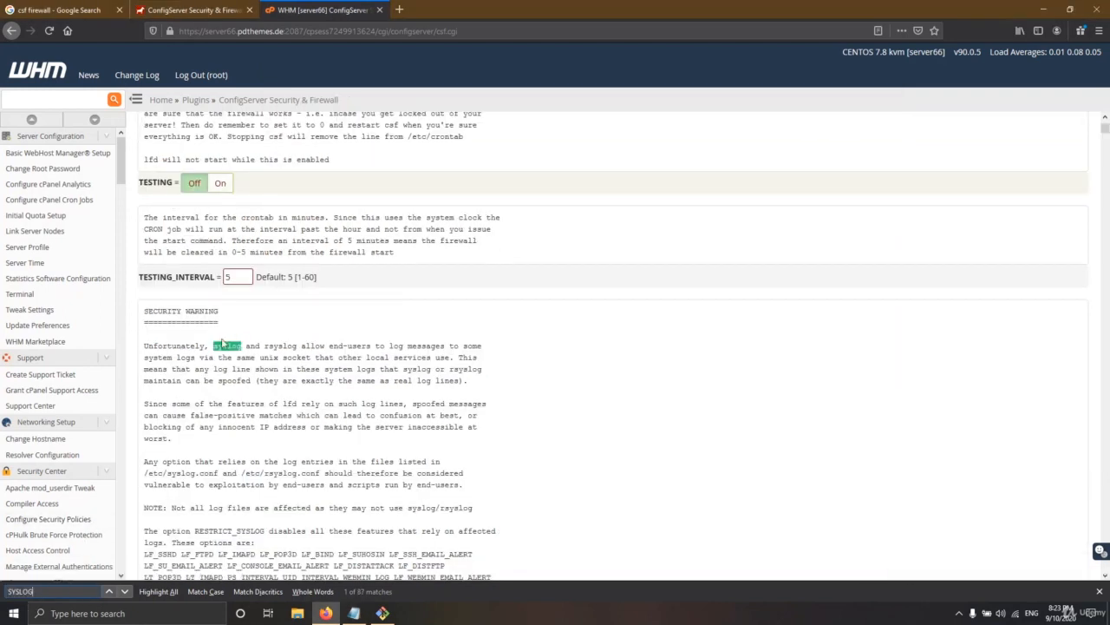
left_click(124, 593)
left_click(124, 593)
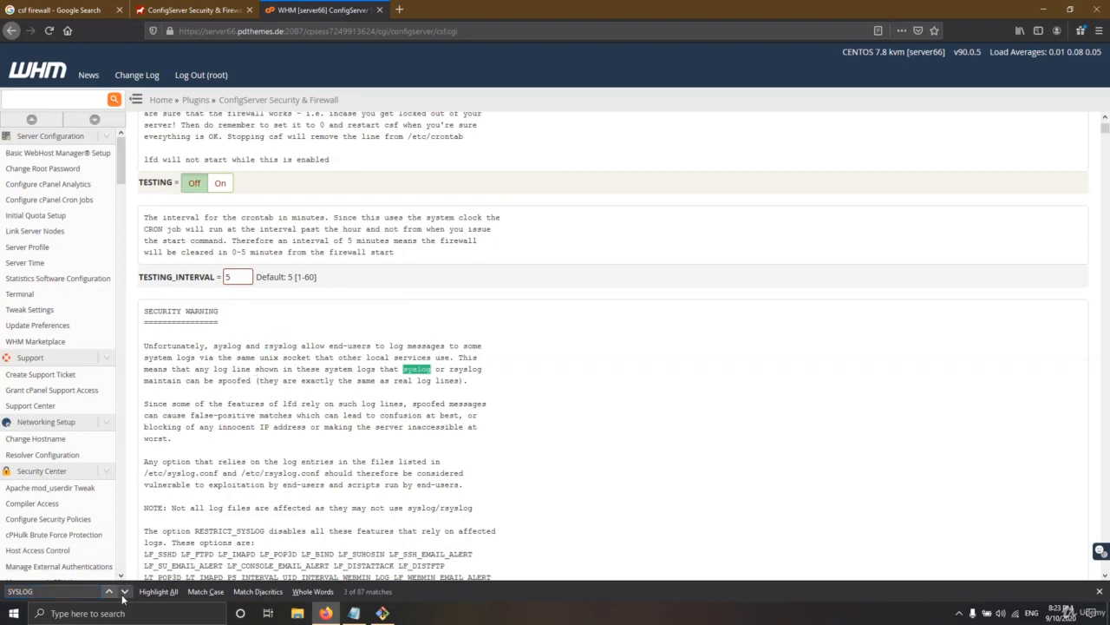
left_click(124, 593)
left_click(124, 593)
left_click(125, 594)
left_click(124, 594)
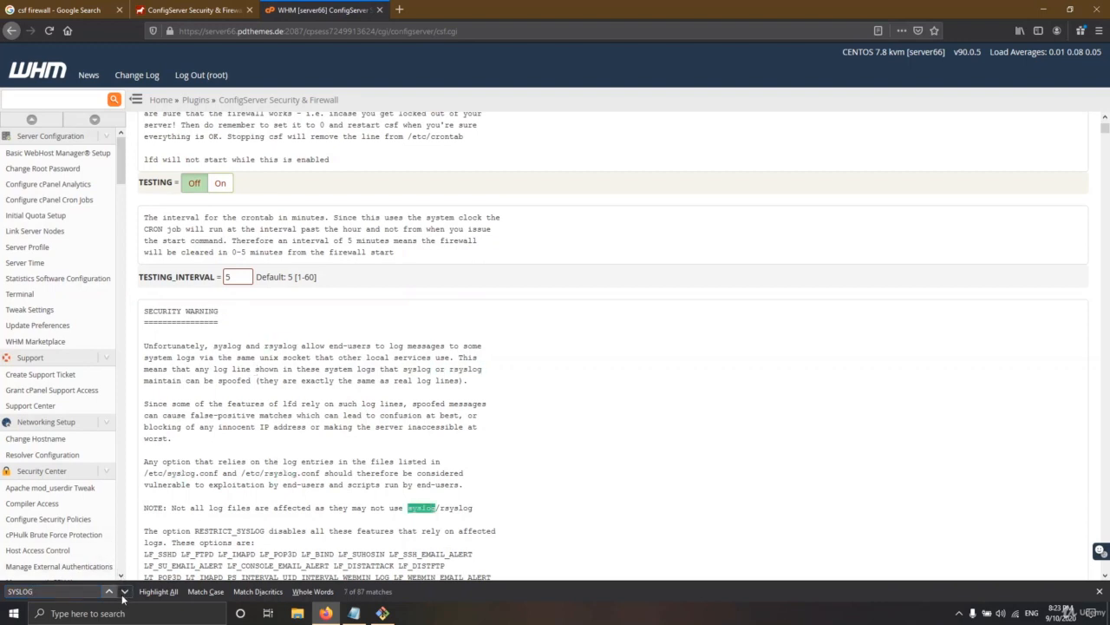
left_click(124, 594)
left_click(124, 593)
left_click(124, 593)
left_click(124, 593)
left_click(124, 593)
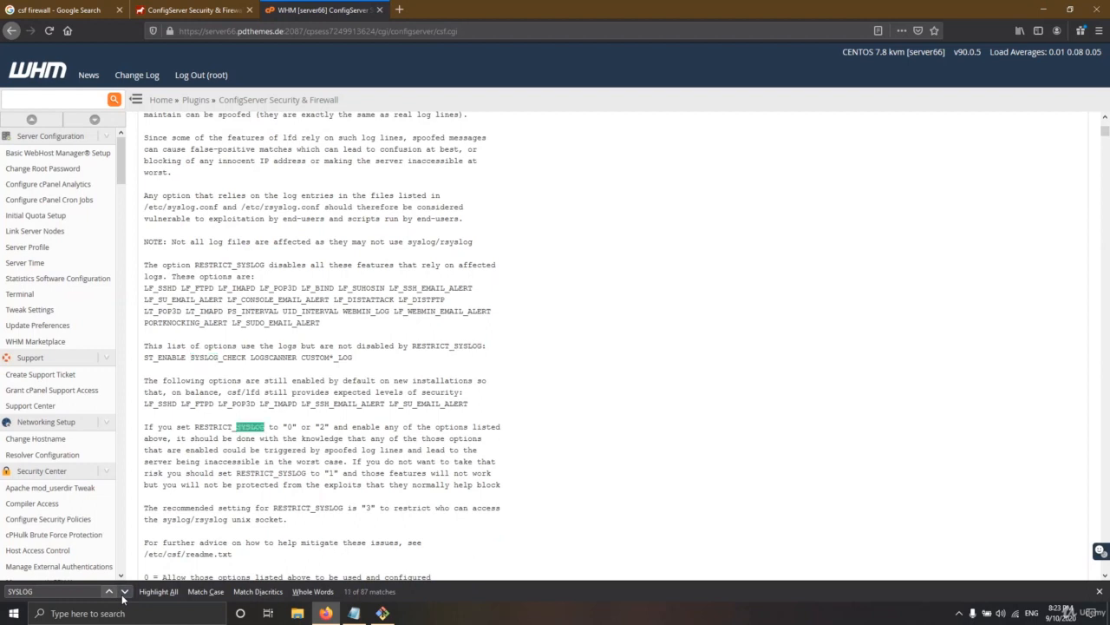
left_click(124, 593)
left_click(124, 593)
left_click(124, 593)
left_click(124, 593)
left_click(124, 593)
left_click(124, 593)
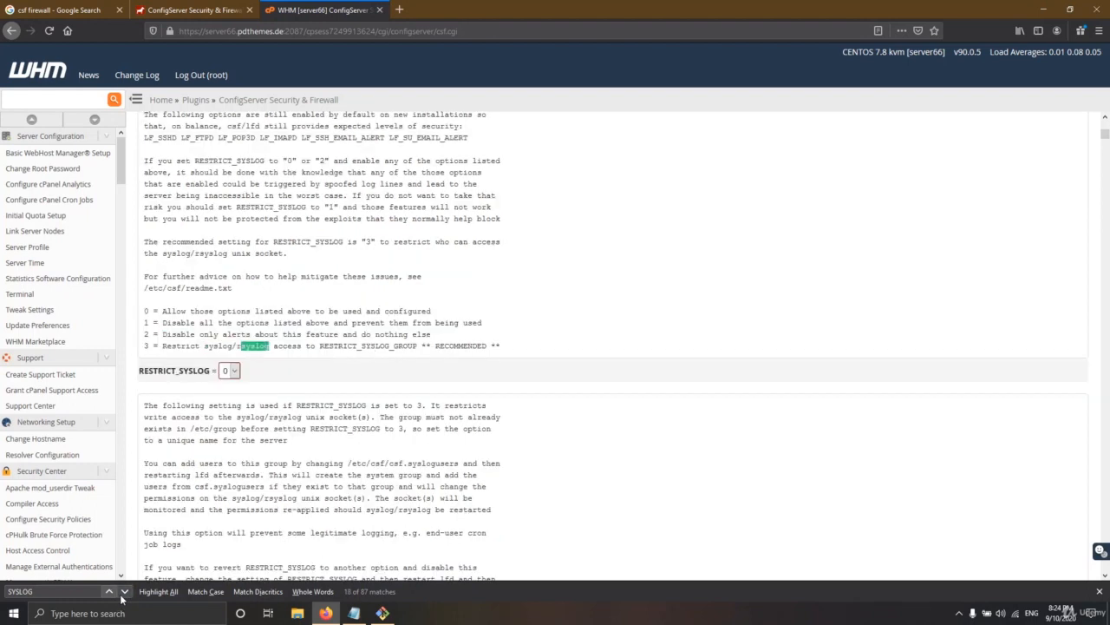
Review RESTRICT_SYSLOG's options 0-3, noting option 3 uses RESTRICT_SYSLOG_GROUP and is RECOMMENDED
left_click(230, 371)
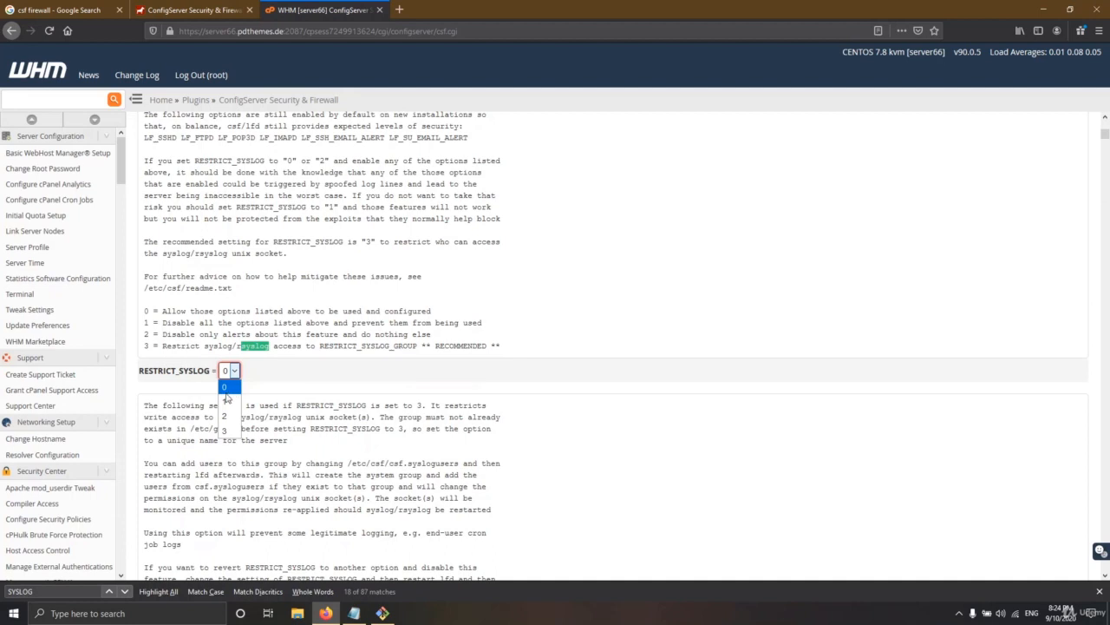
left_click(165, 322)
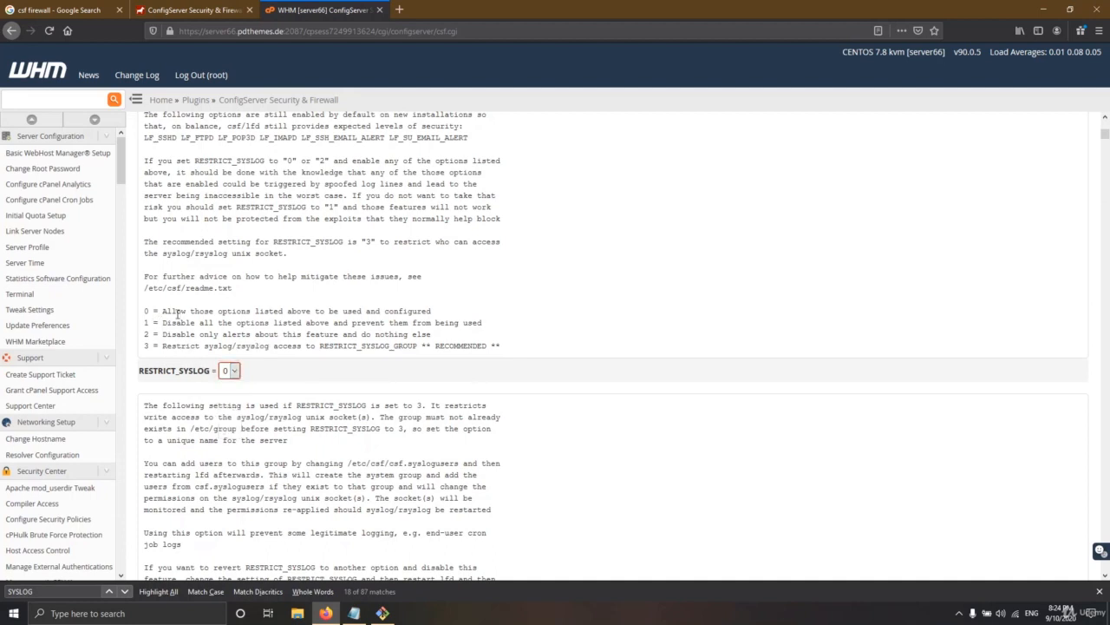
left_click_drag(172, 311, 388, 313)
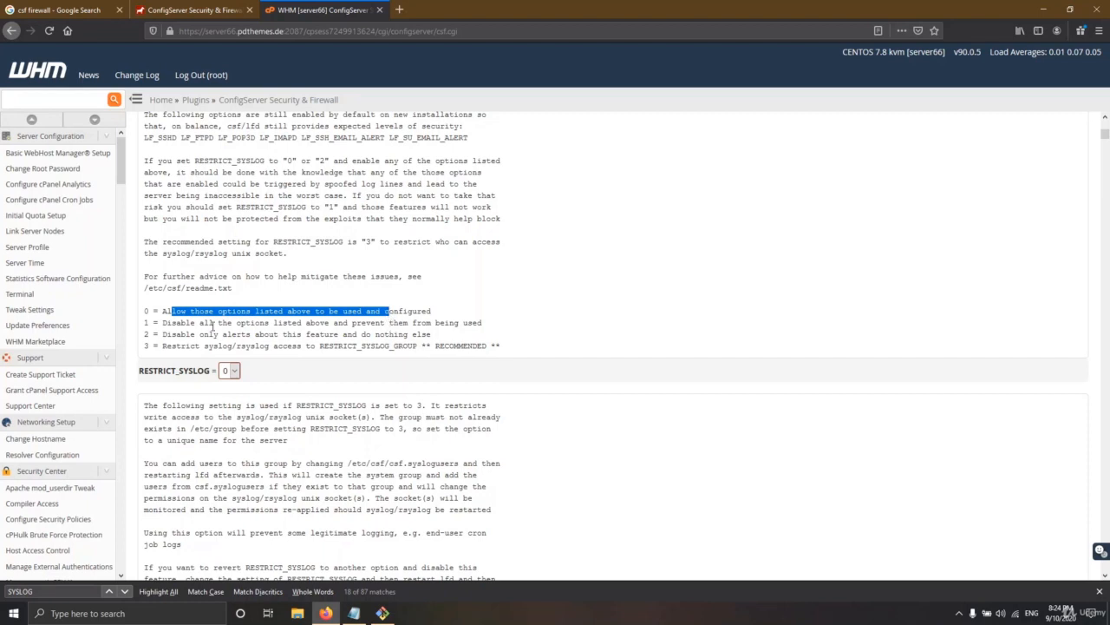
left_click_drag(163, 323, 275, 323)
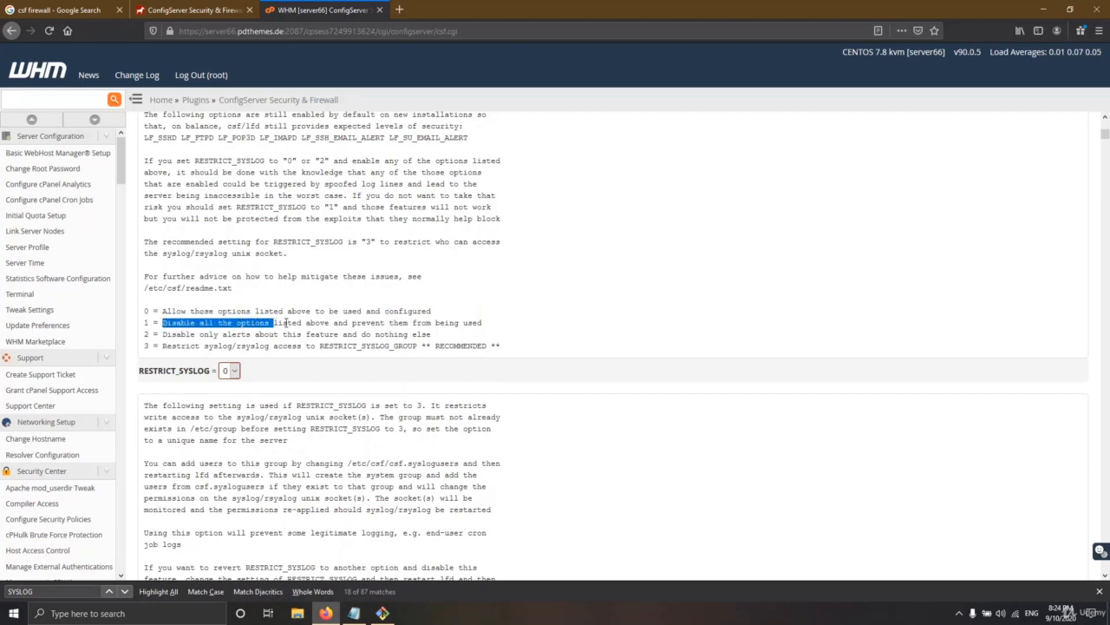
left_click_drag(171, 335, 373, 335)
left_click(206, 347)
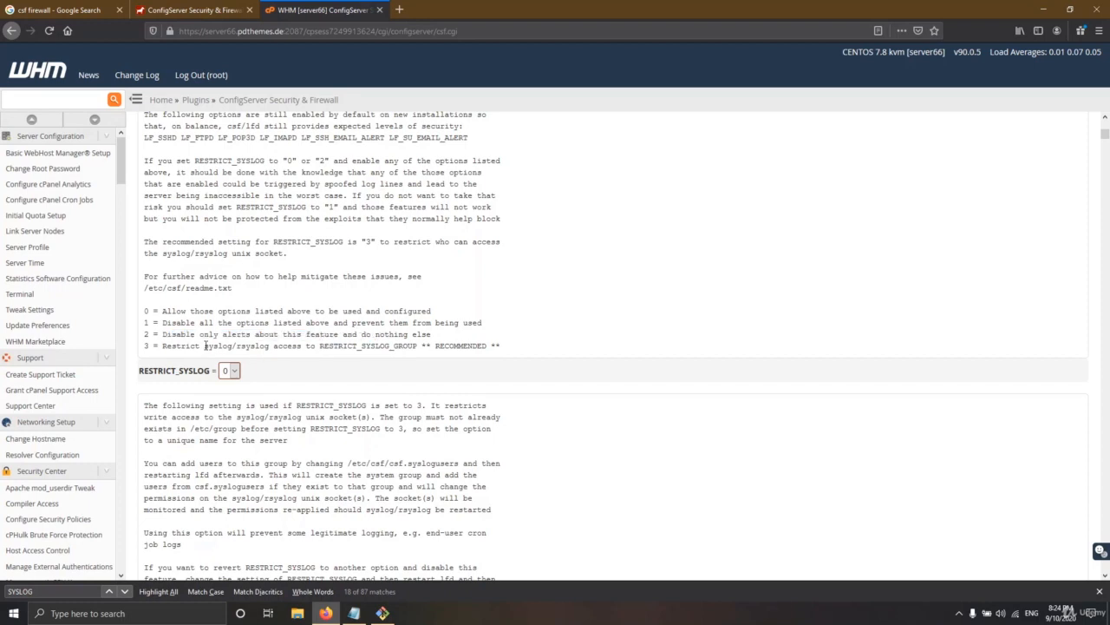
left_click_drag(161, 345, 244, 347)
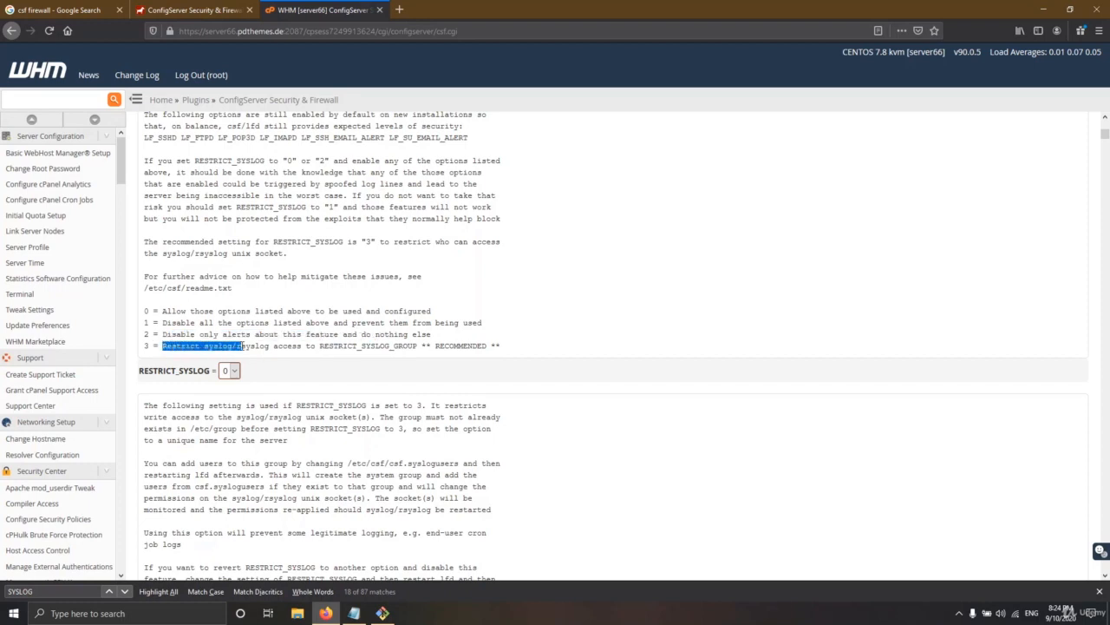
left_click_drag(316, 345, 401, 345)
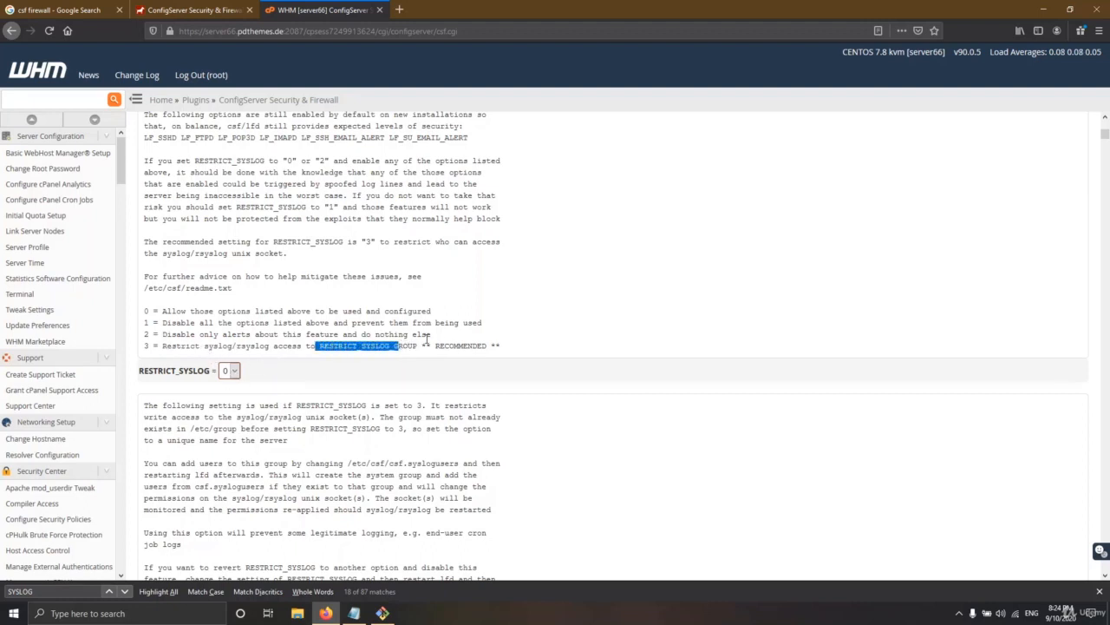
left_click_drag(435, 345, 459, 346)
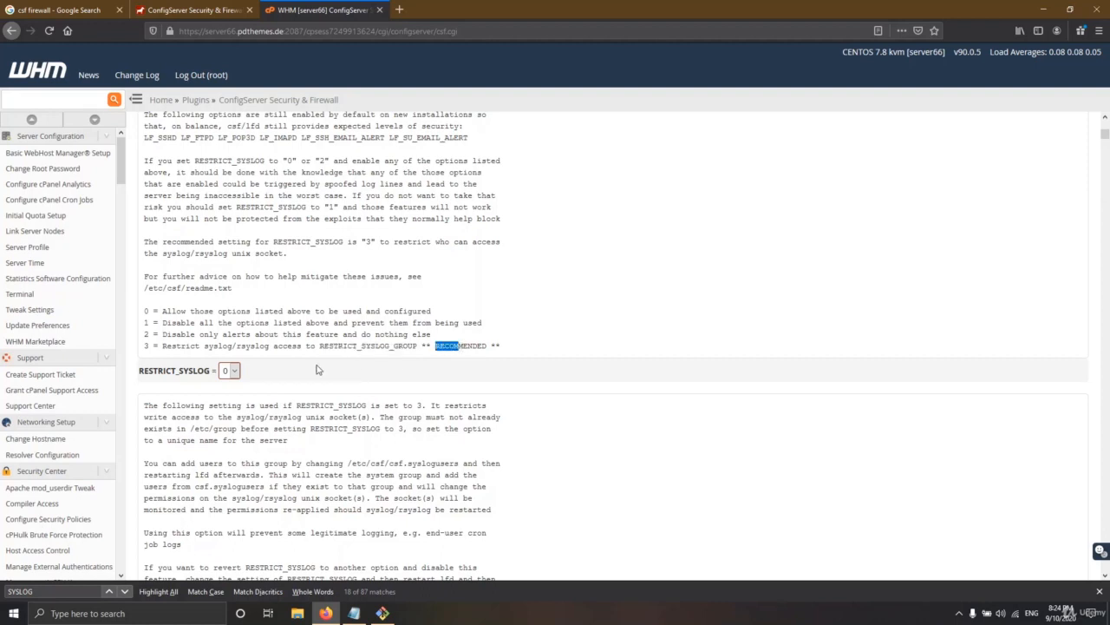
Set RESTRICT_SYSLOG to 3 and bring the cpanel.txt notes back up
left_click(231, 371)
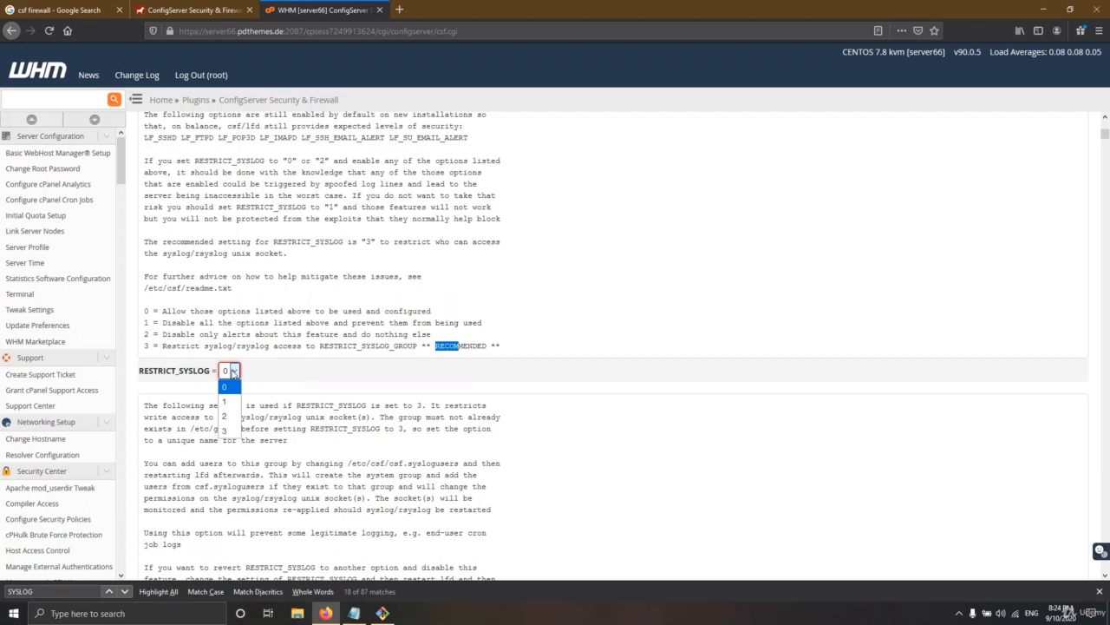
left_click(224, 430)
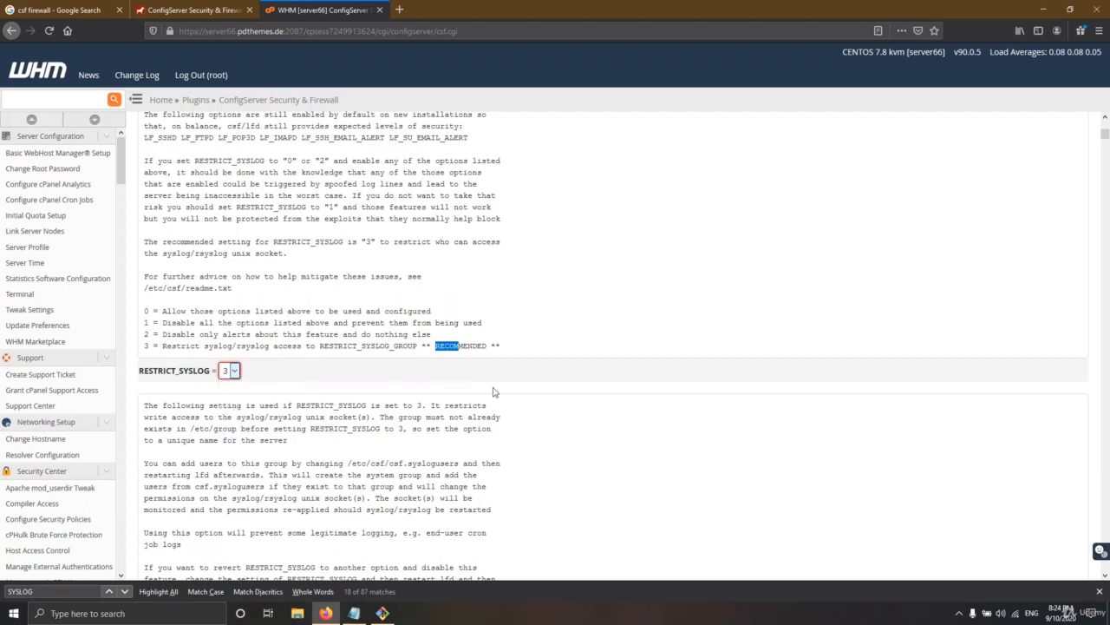
left_click(498, 391)
scroll(498, 390, "down", 3)
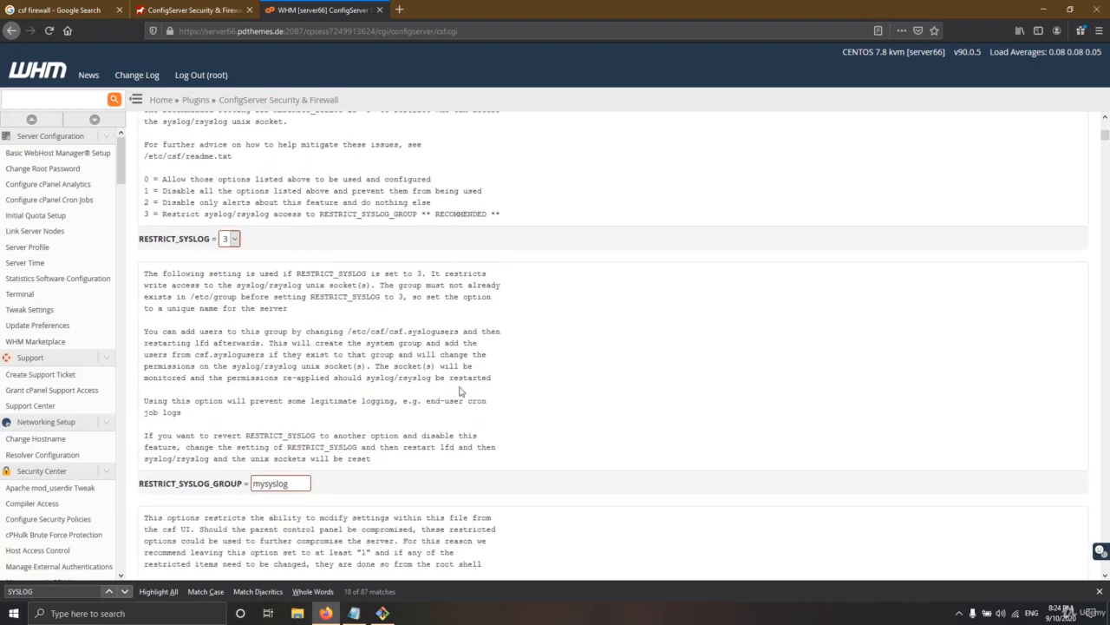
scroll(460, 391, "down", 3)
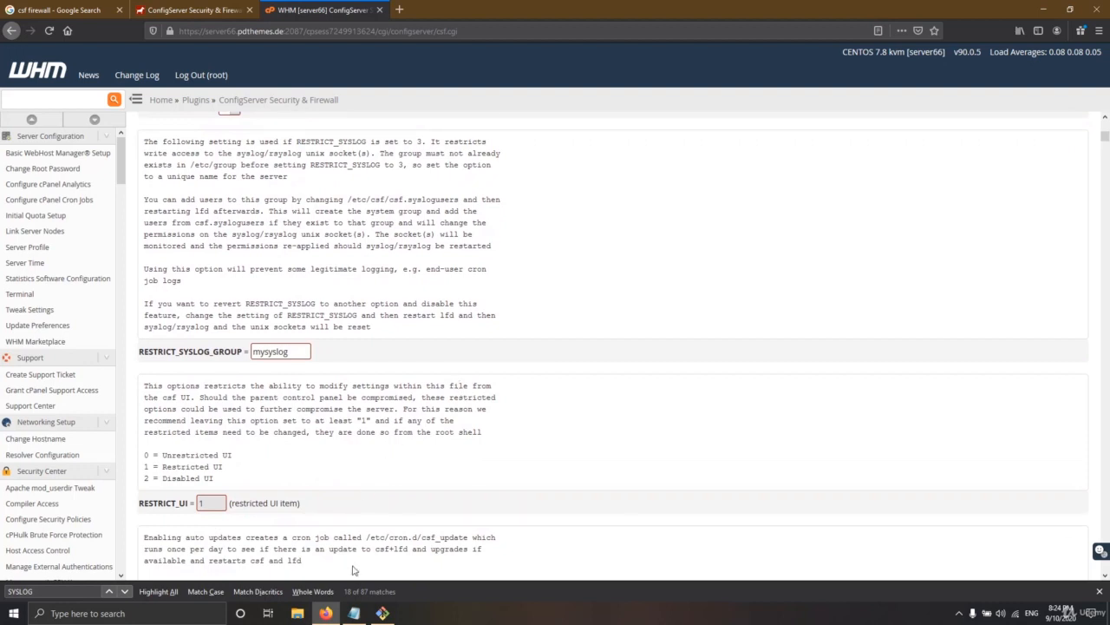
left_click(354, 612)
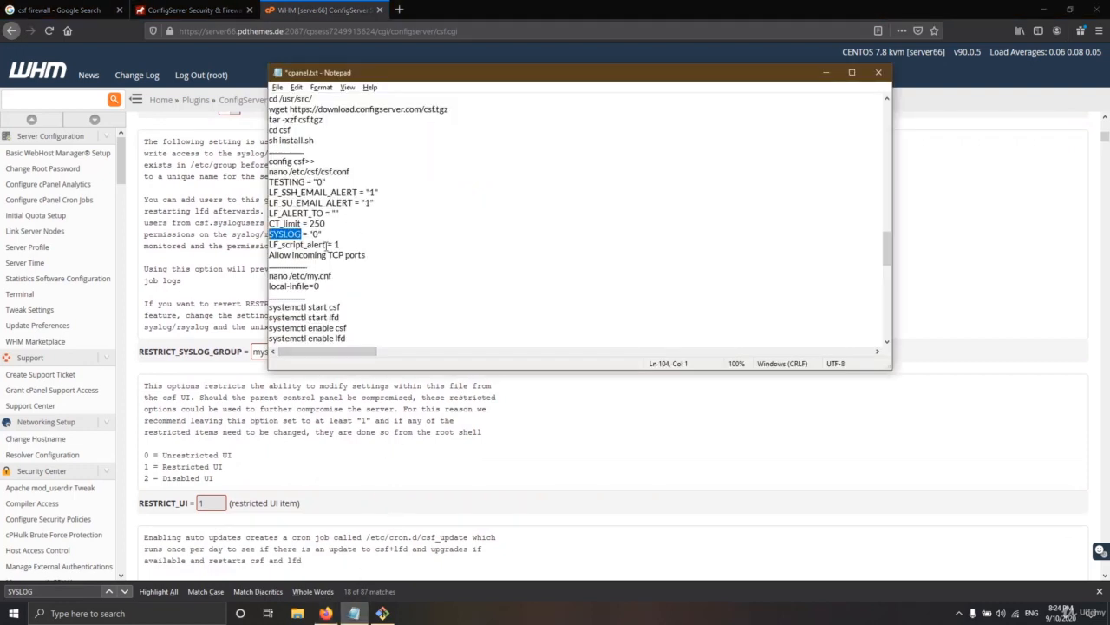
Copy LF_SCRIPT_ALERT from the notes, find it in the csf settings and set it to On
left_click_drag(325, 244, 269, 246)
right_click(299, 247)
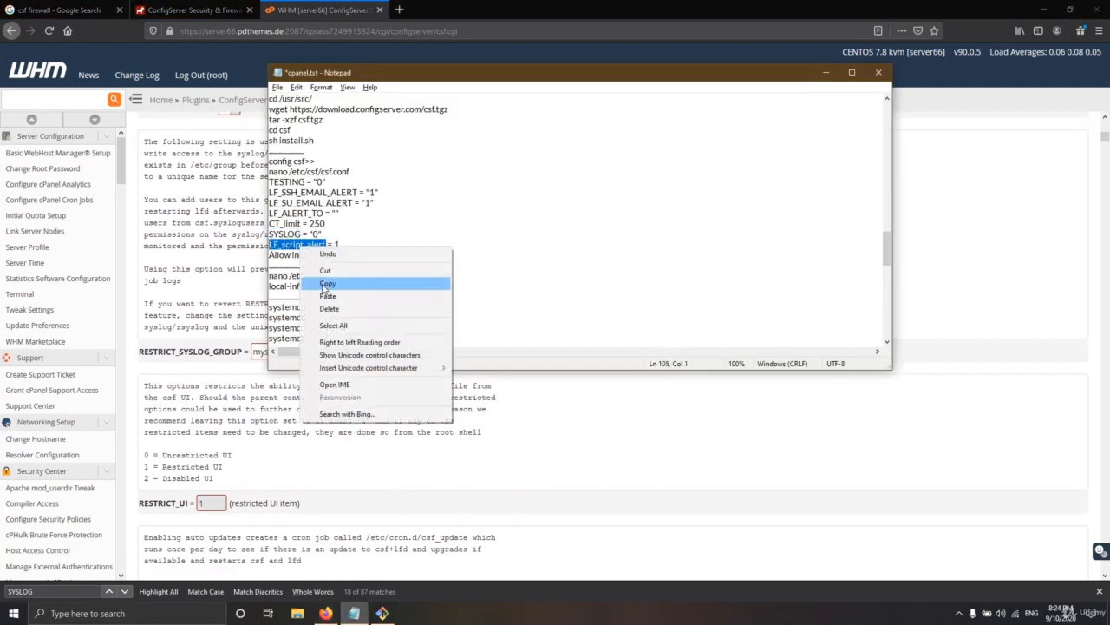
left_click(325, 284)
left_click(499, 408)
key("ctrl+f")
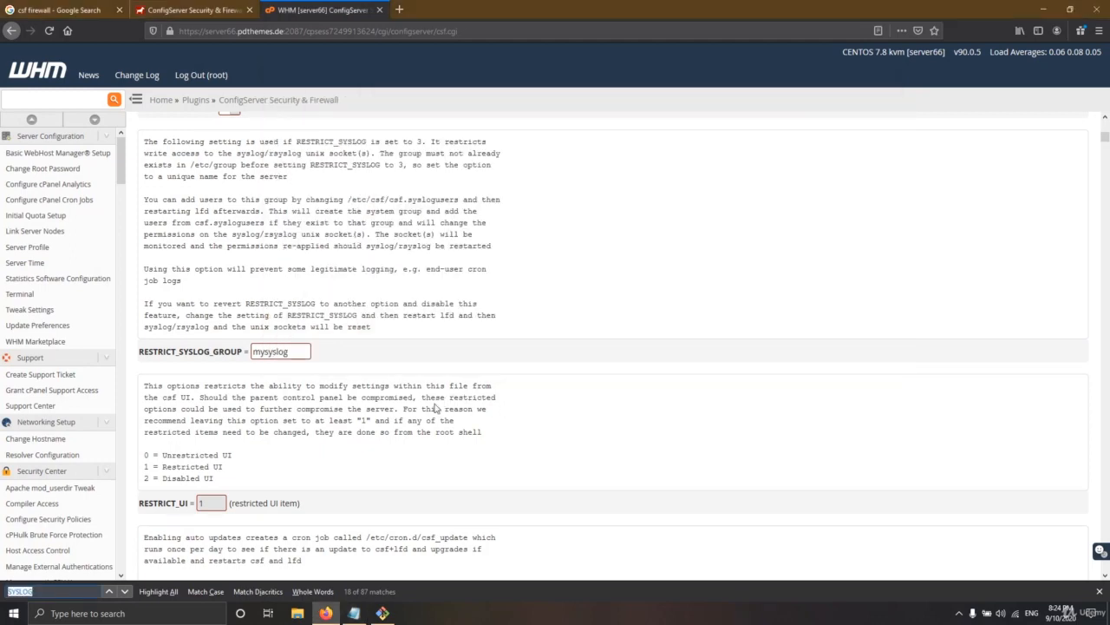
key("ctrl+v")
left_click(253, 354)
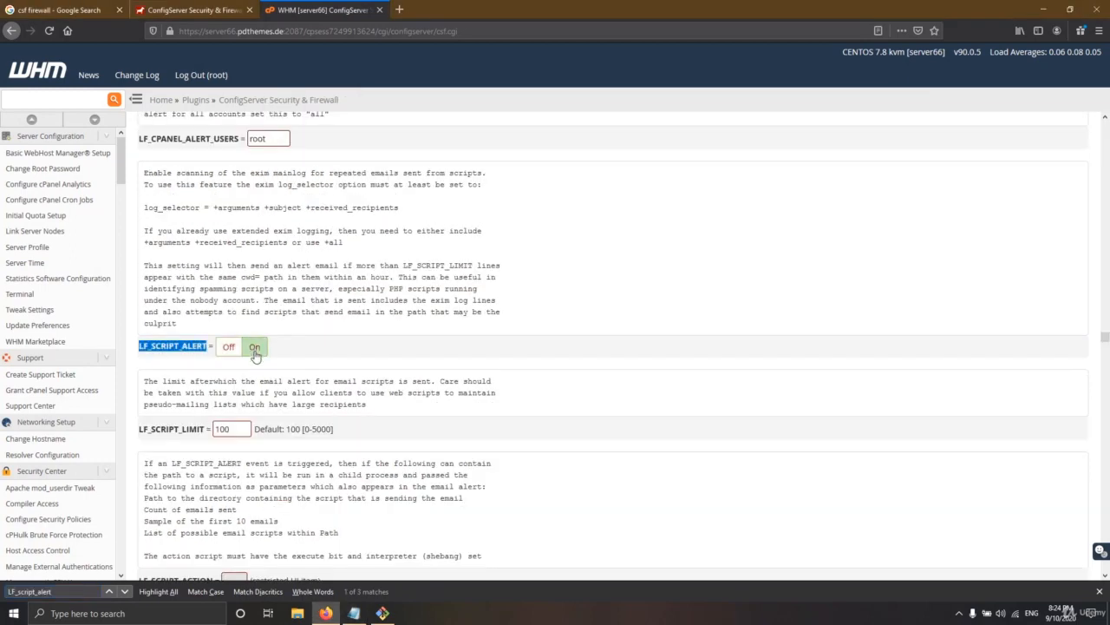
Copy 'TCP ports' from the notes and search the settings page to jump to TCP_IN
key("alt+Tab")
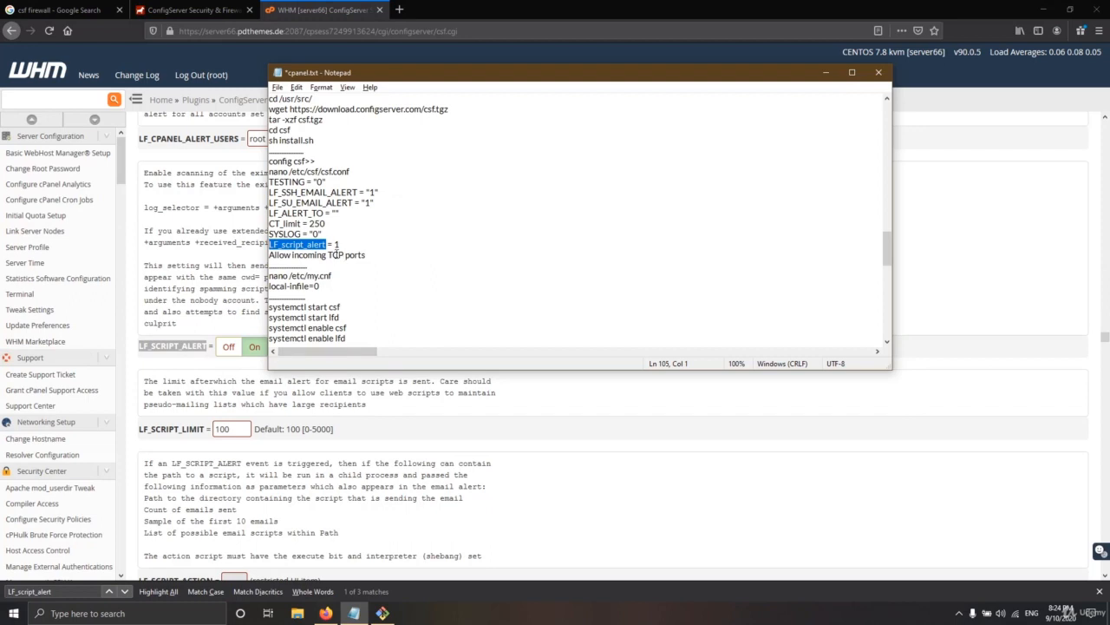
left_click(252, 352)
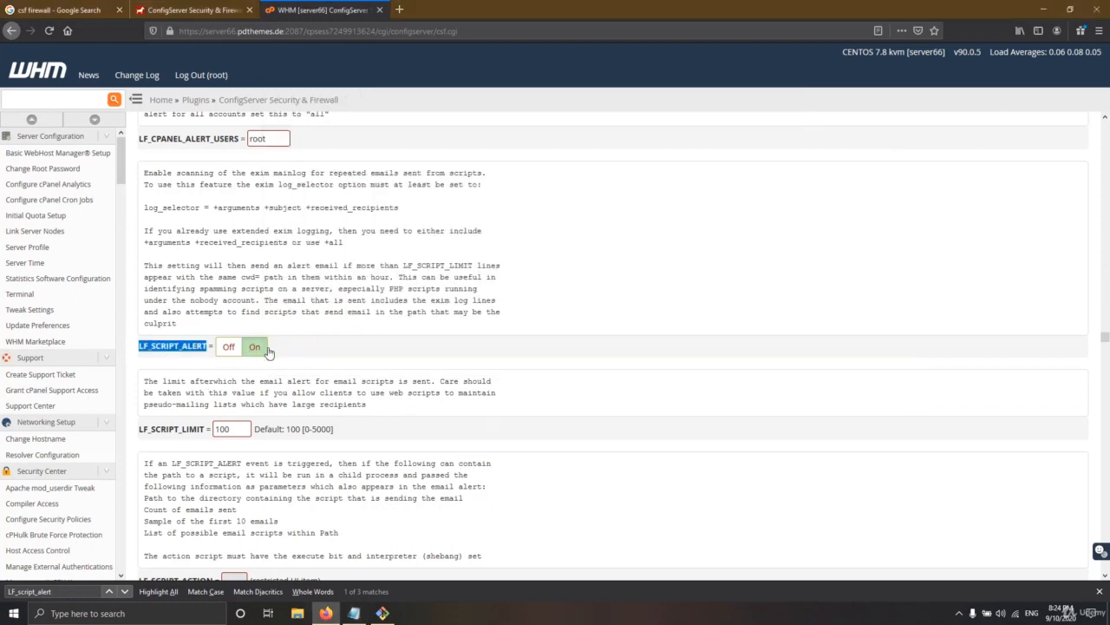
key("alt+Tab")
left_click_drag(365, 255, 328, 255)
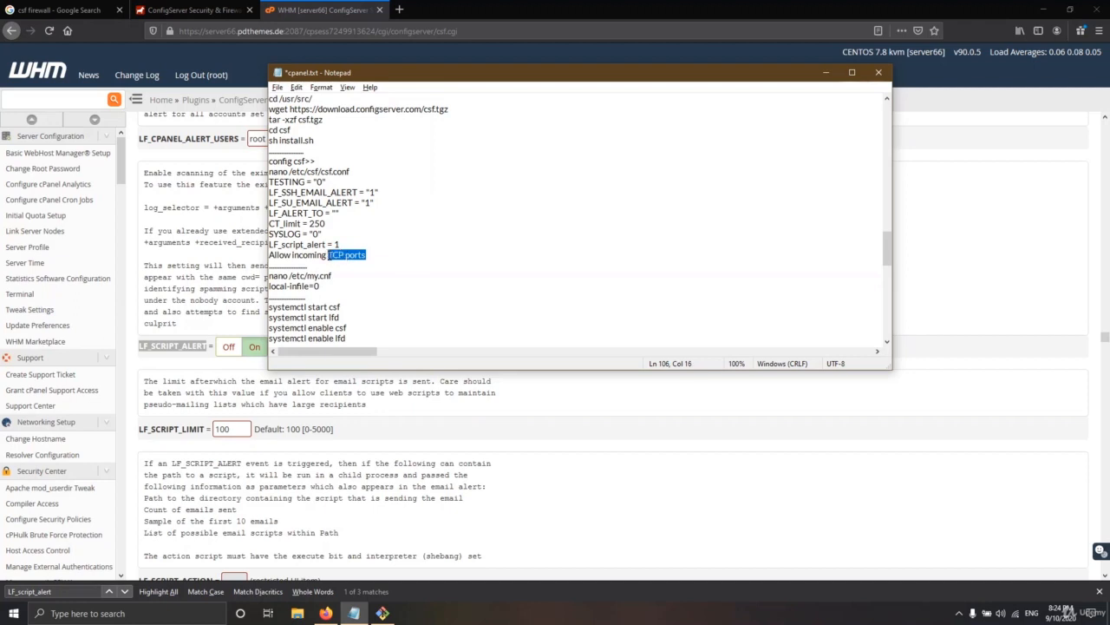
key("ctrl+c")
key("alt+Tab")
key("ctrl+f")
key("ctrl+v")
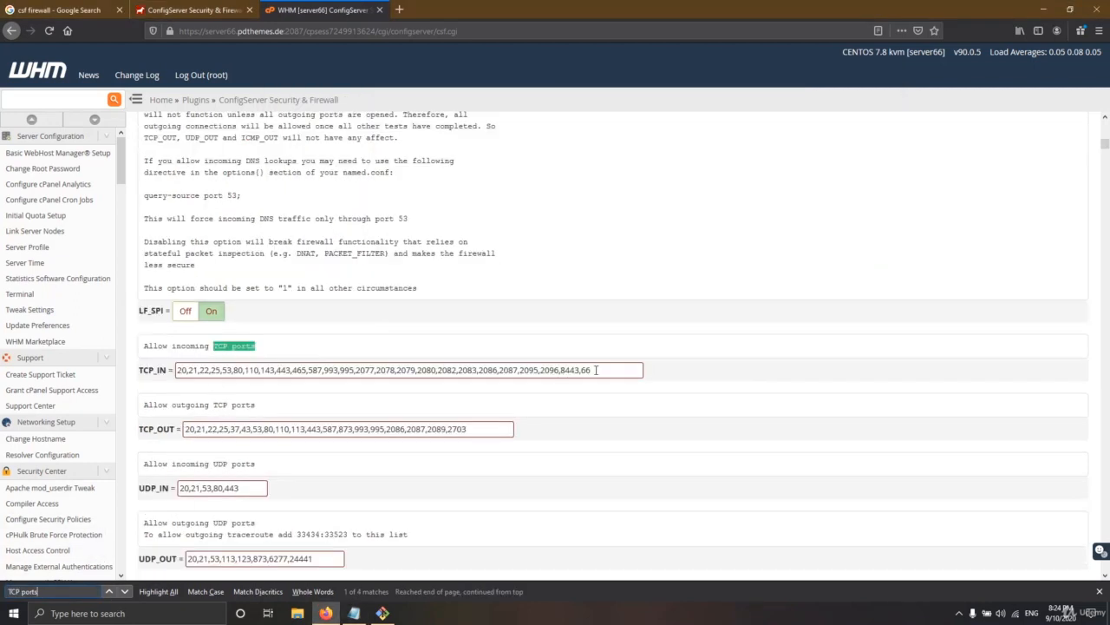
Delete the trailing ',66' and the '22,' entry from the TCP_IN allowed ports field
left_click(593, 369)
key("shift+Left")
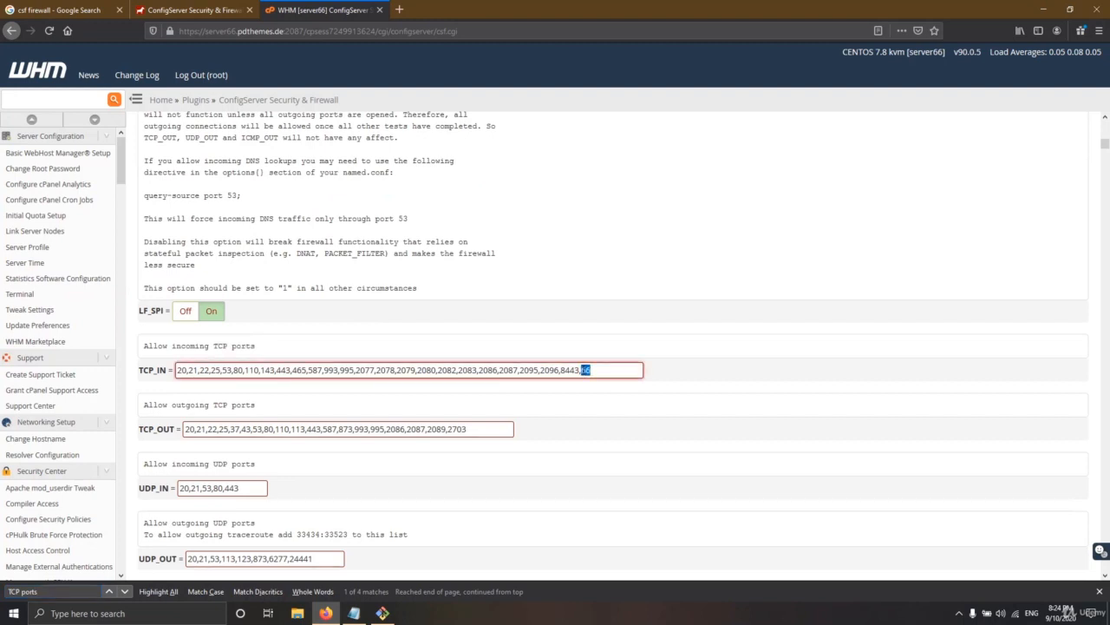
left_click(592, 369)
key("shift+Left")
key("shift+Left")
left_click(605, 370)
key("shift+Left")
key("shift+Left")
left_click_drag(590, 371, 192, 371)
left_click(212, 370)
key("BackSpace")
key("BackSpace")
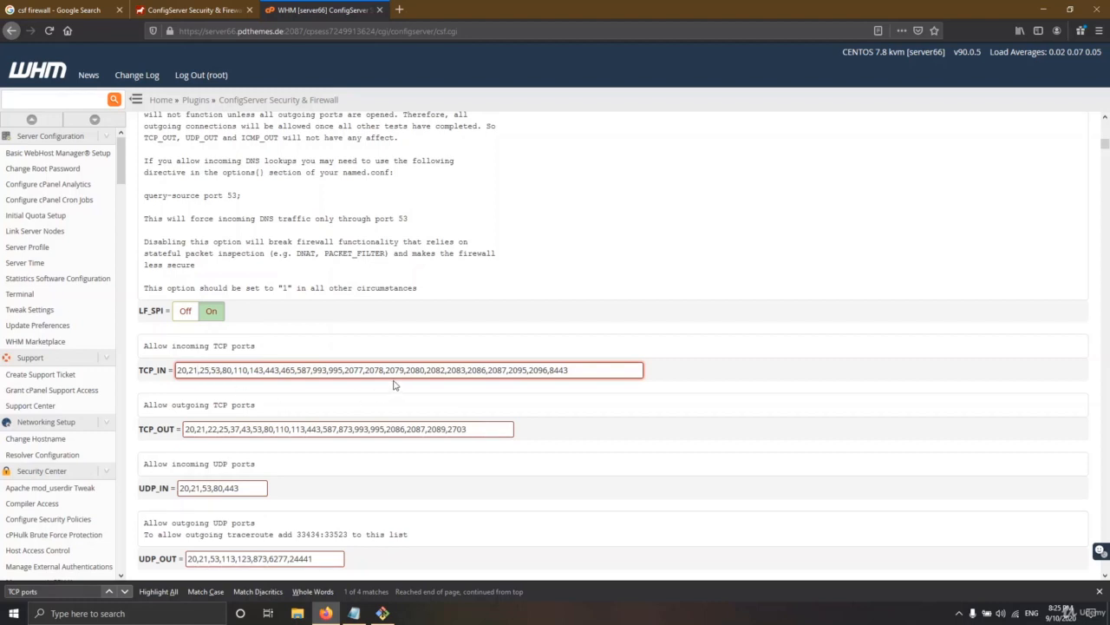
Review the TCP_IN and TCP_OUT lists, confirming port 2087 matches the page address
left_click(575, 369)
left_click_drag(575, 369, 178, 370)
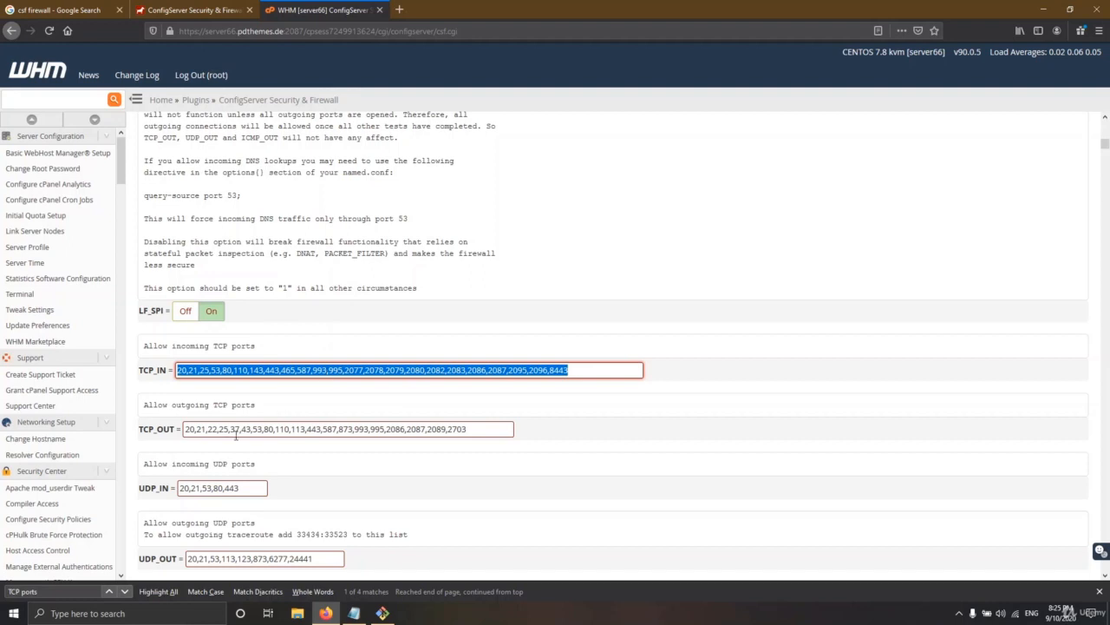
left_click_drag(488, 429, 189, 431)
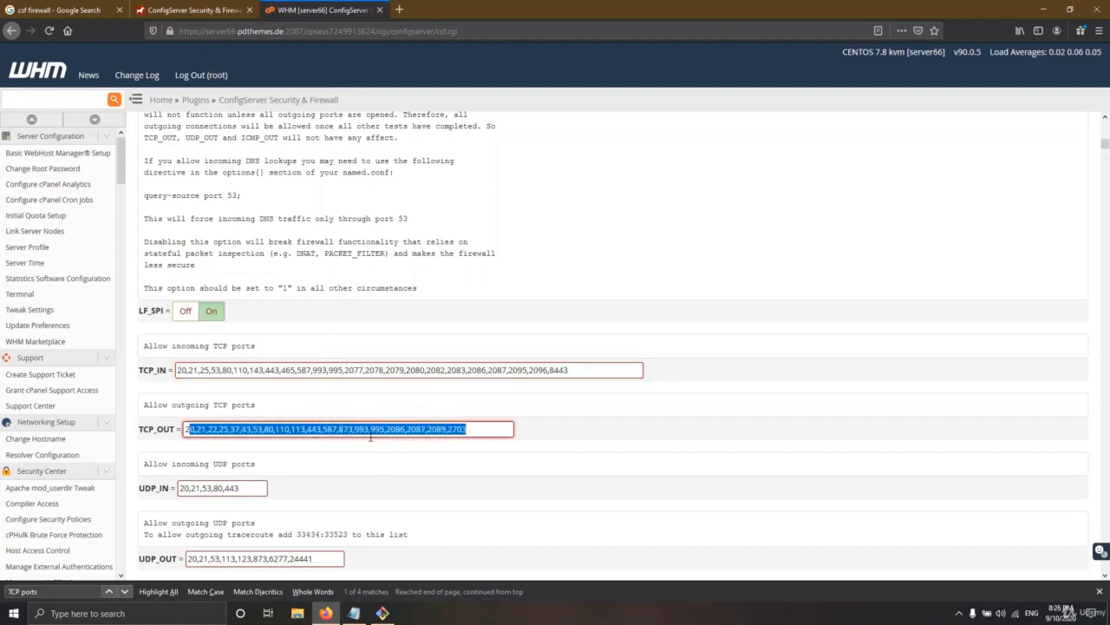
left_click(472, 428)
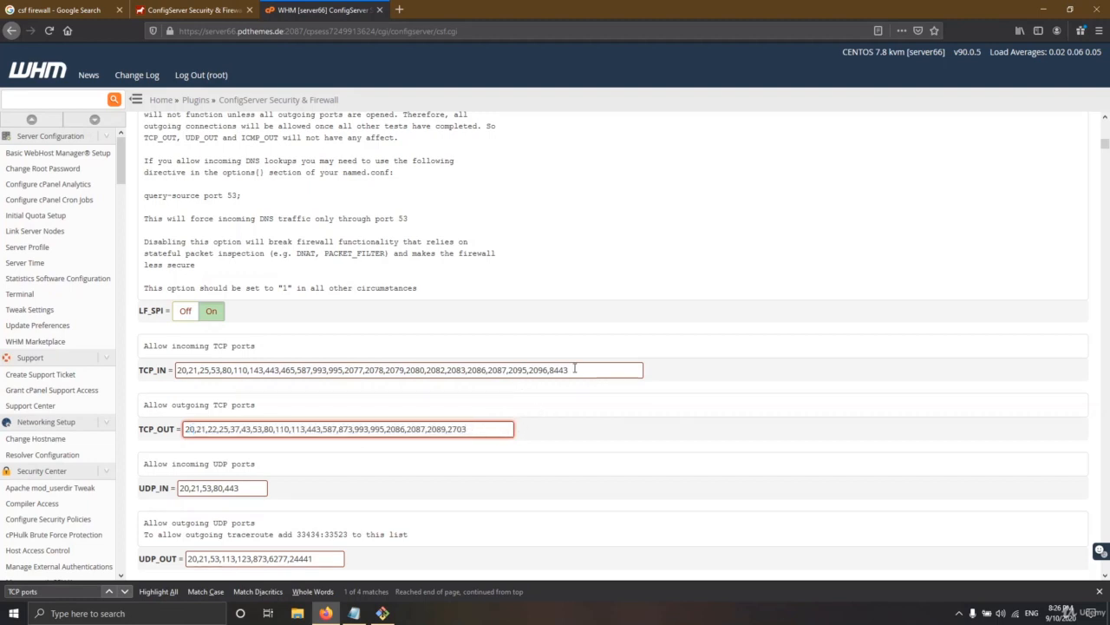
triple_click(483, 364)
left_click_drag(507, 371, 496, 371)
double_click(293, 31)
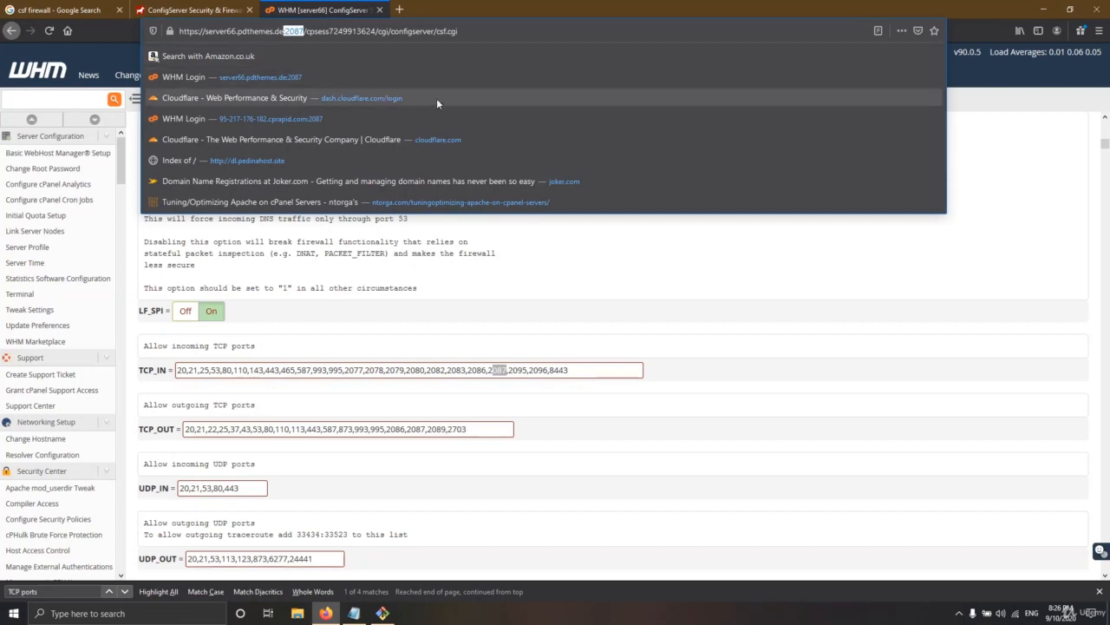
Save the edited csf configuration using the Change button at the bottom of the page
left_click(572, 365)
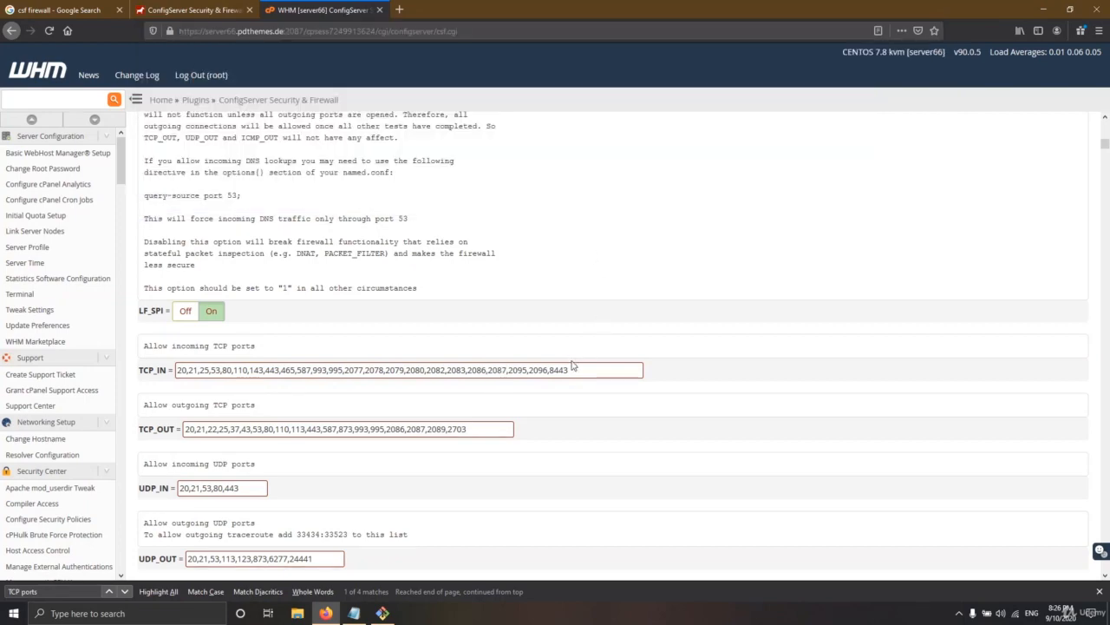
scroll(499, 421, "down", 15)
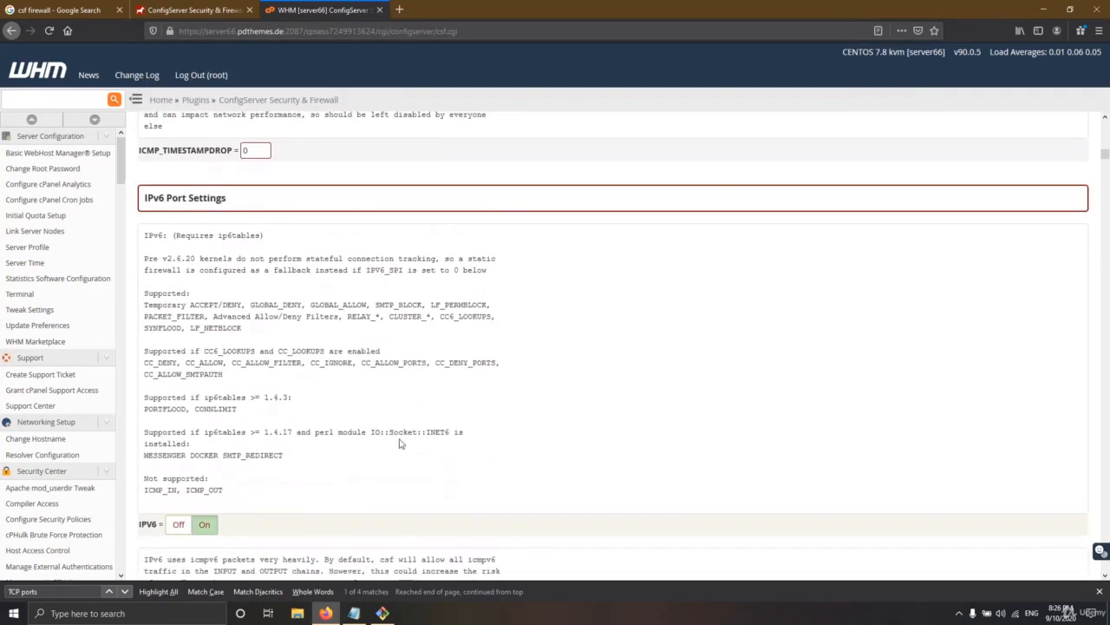
scroll(400, 444, "down", 20)
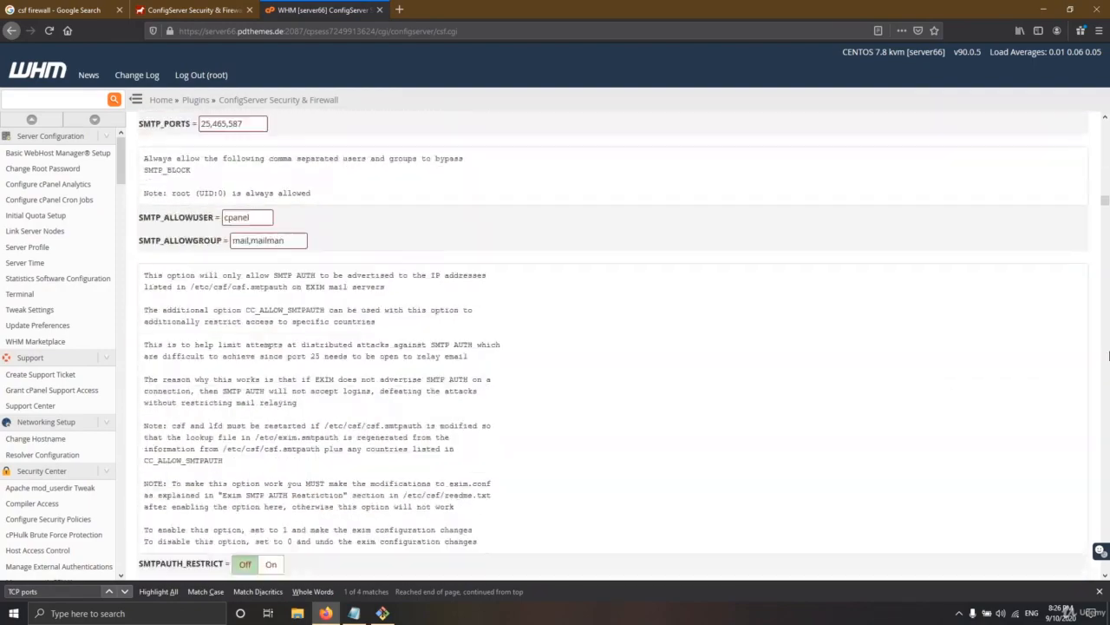
scroll(1104, 206, "down", 20)
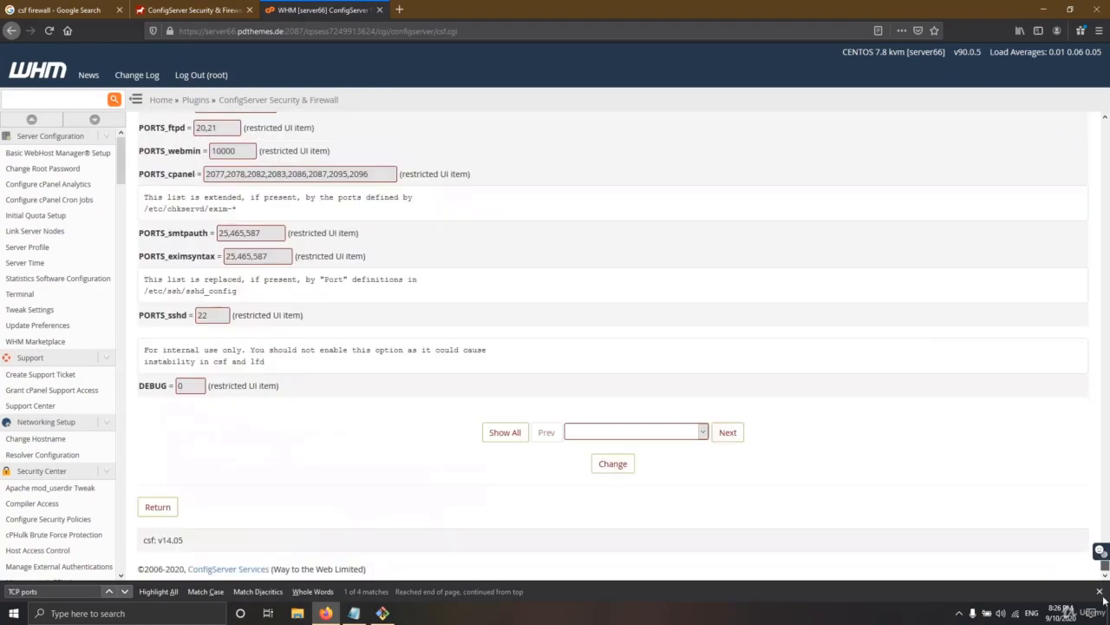
left_click(613, 462)
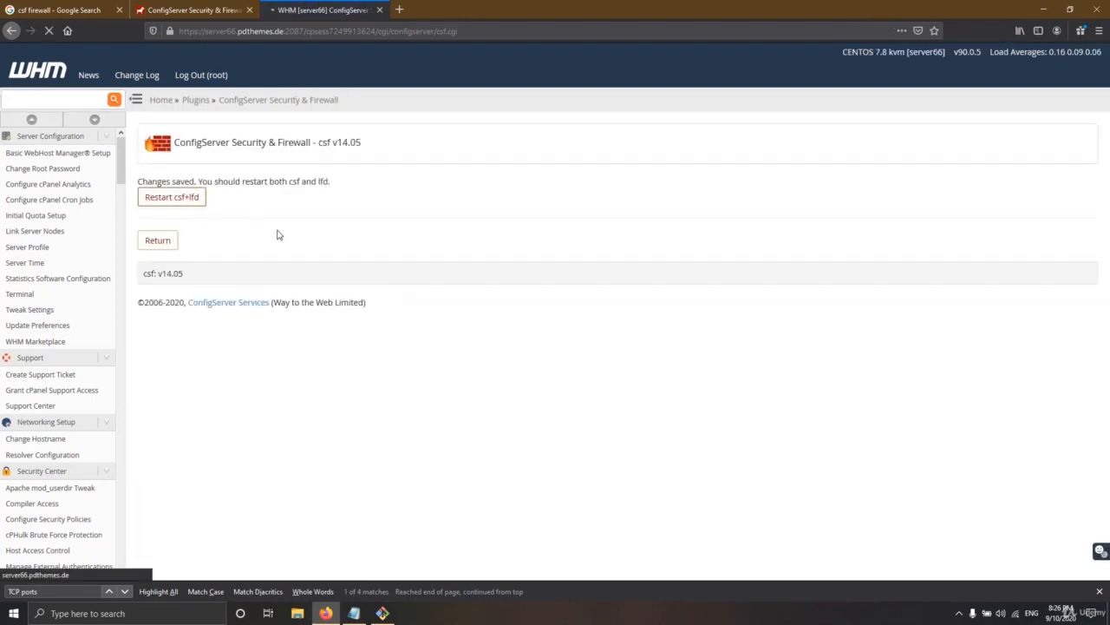
Return to the main csf page showing the firewall Enabled and Running, then switch to Git Bash
scroll(407, 301, "down", 5)
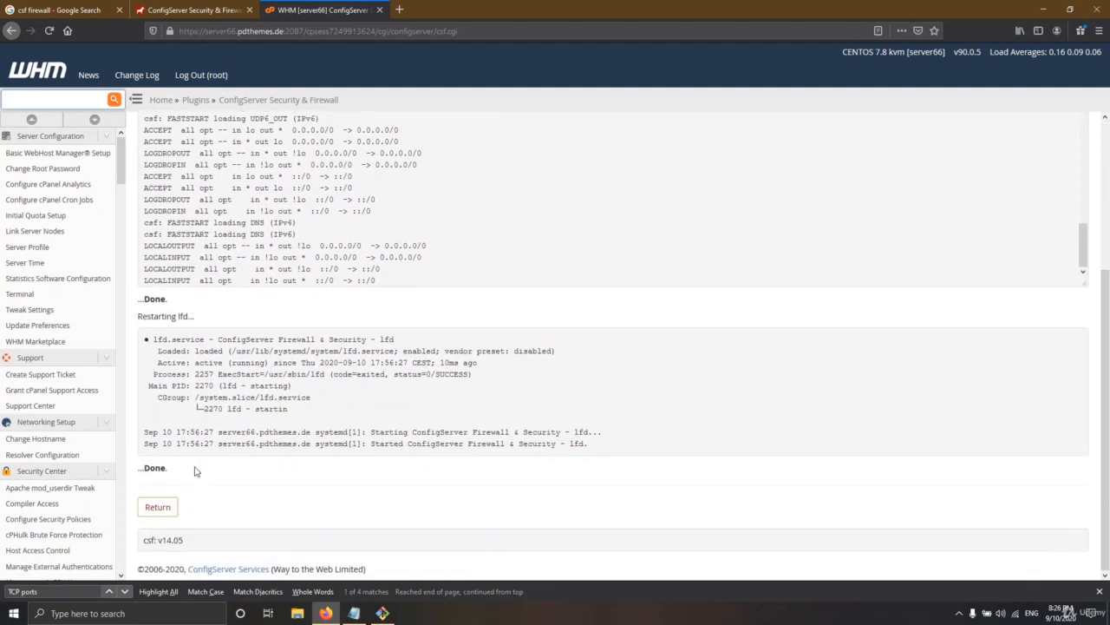
left_click(159, 507)
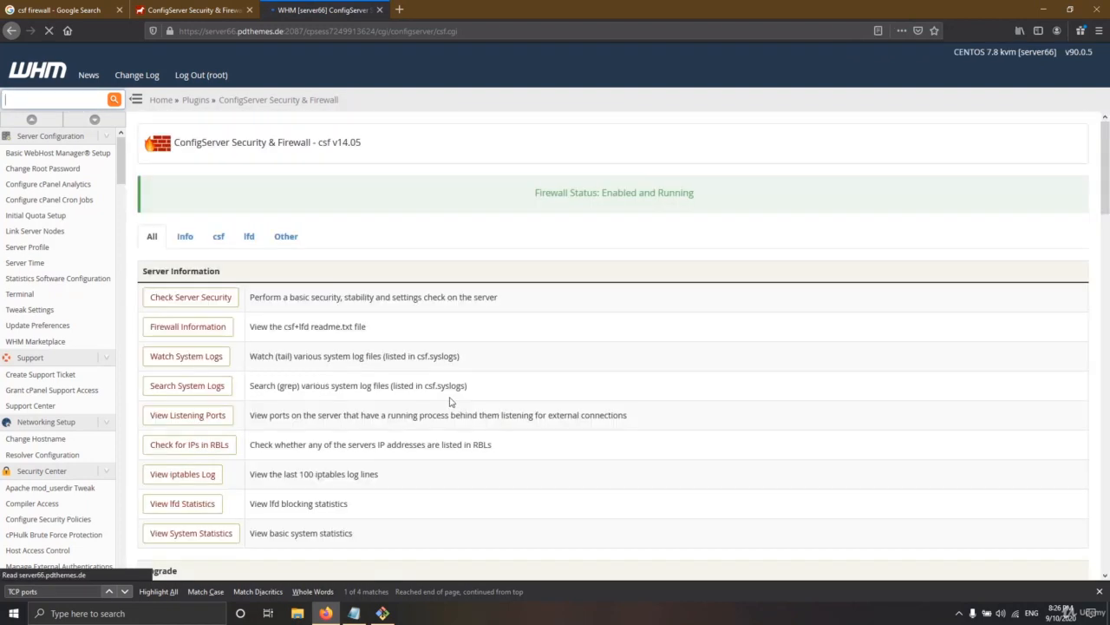
left_click_drag(536, 193, 695, 193)
left_click(381, 612)
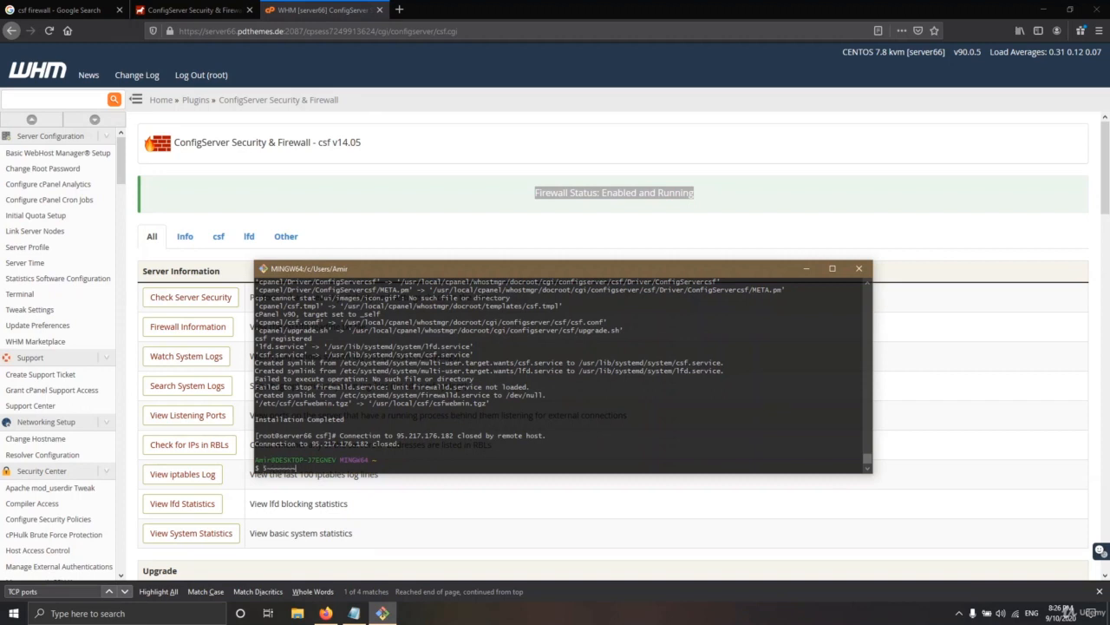
Clear the terminal screen, correcting the mistyped 'cleat' command
key("BackSpace")
key("BackSpace")
key("BackSpace")
key("BackSpace")
key("BackSpace")
key("BackSpace")
key("BackSpace")
key("BackSpace")
key("BackSpace")
type("cleat")
key("Return")
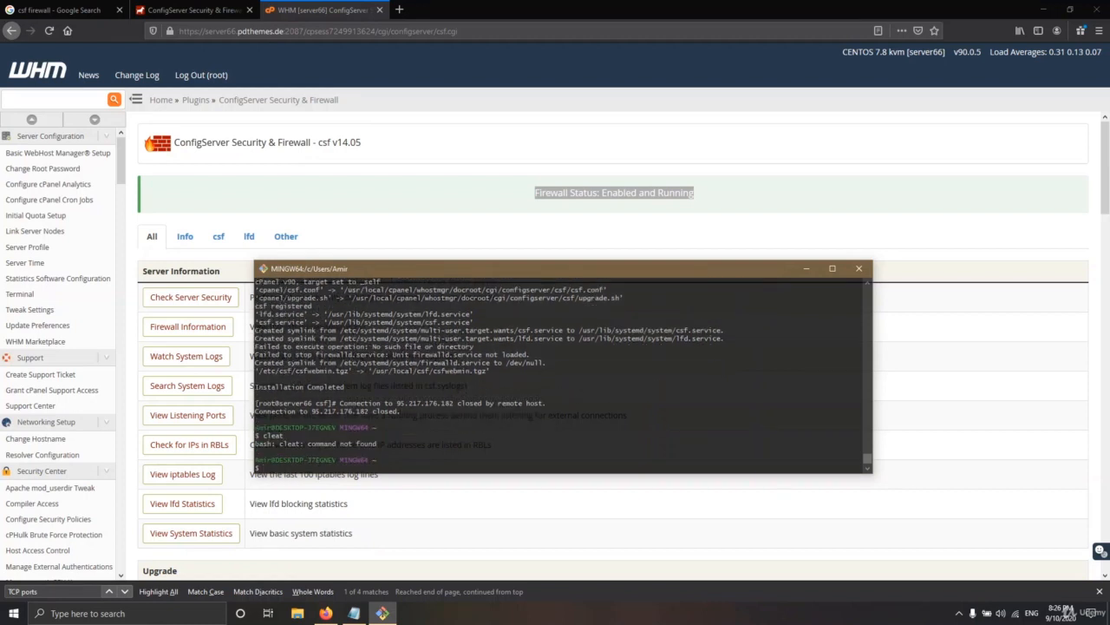
type("clear")
key("Return")
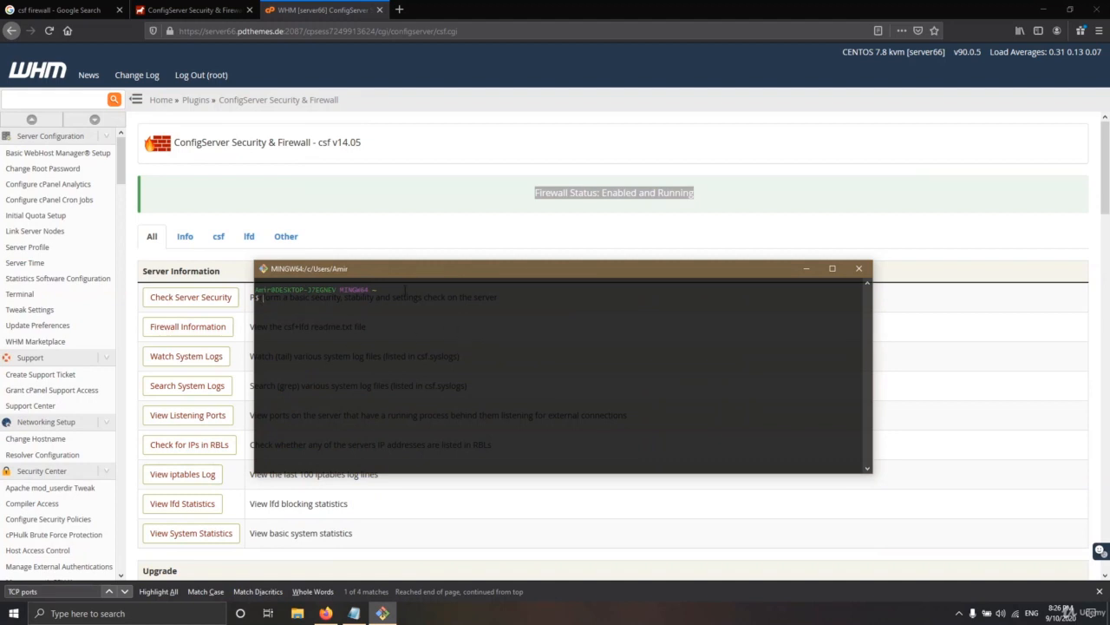
left_click_drag(422, 275, 459, 253)
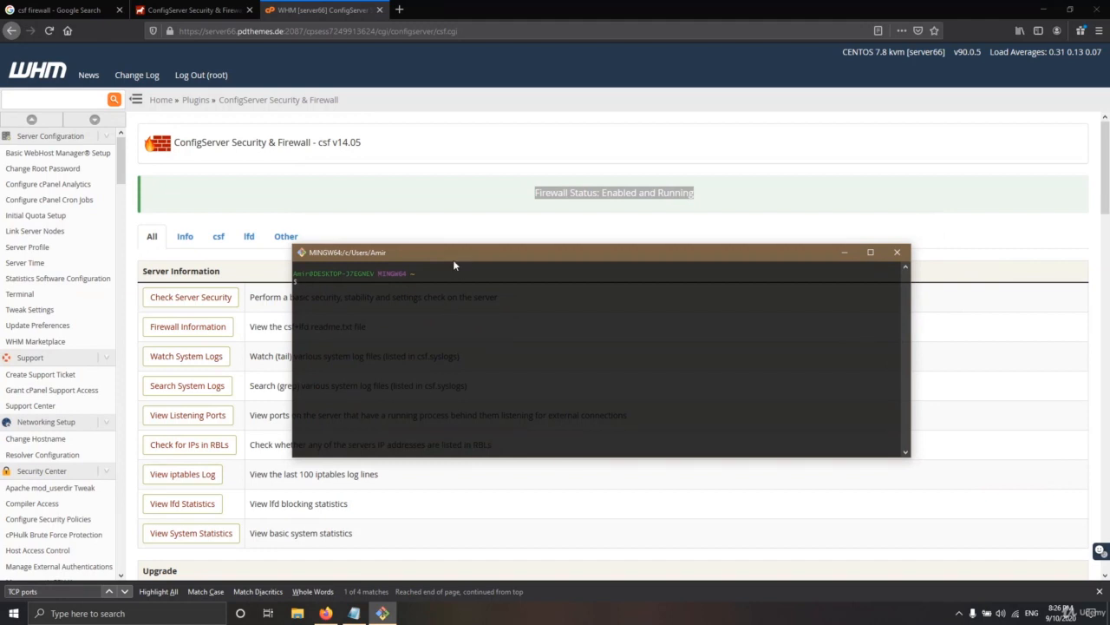
Rerun the ssh login as root to the server on port 66, reaching the password prompt
type("clear")
key("Up")
left_click_drag(900, 283, 297, 283)
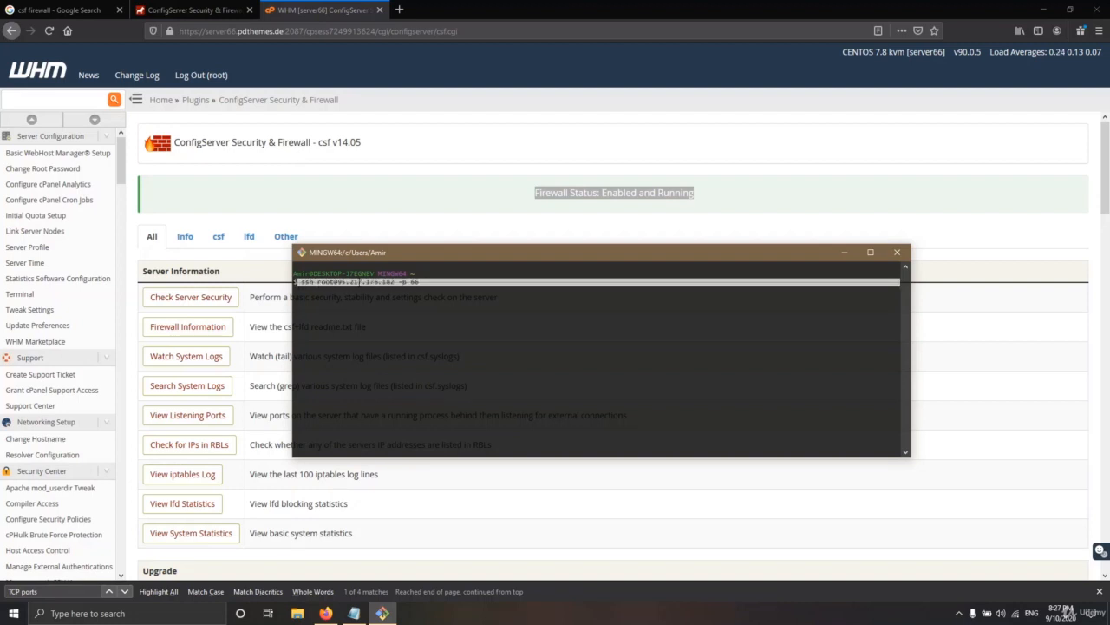
left_click(425, 276)
left_click_drag(423, 281, 412, 281)
left_click(443, 281)
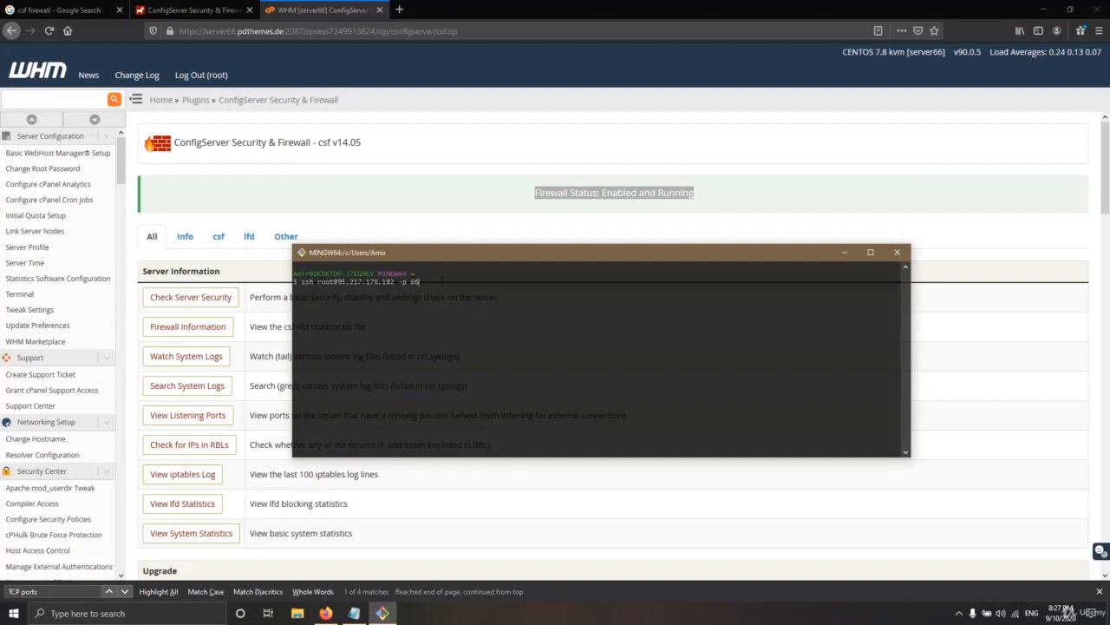
key("Return")
left_click_drag(557, 247, 637, 384)
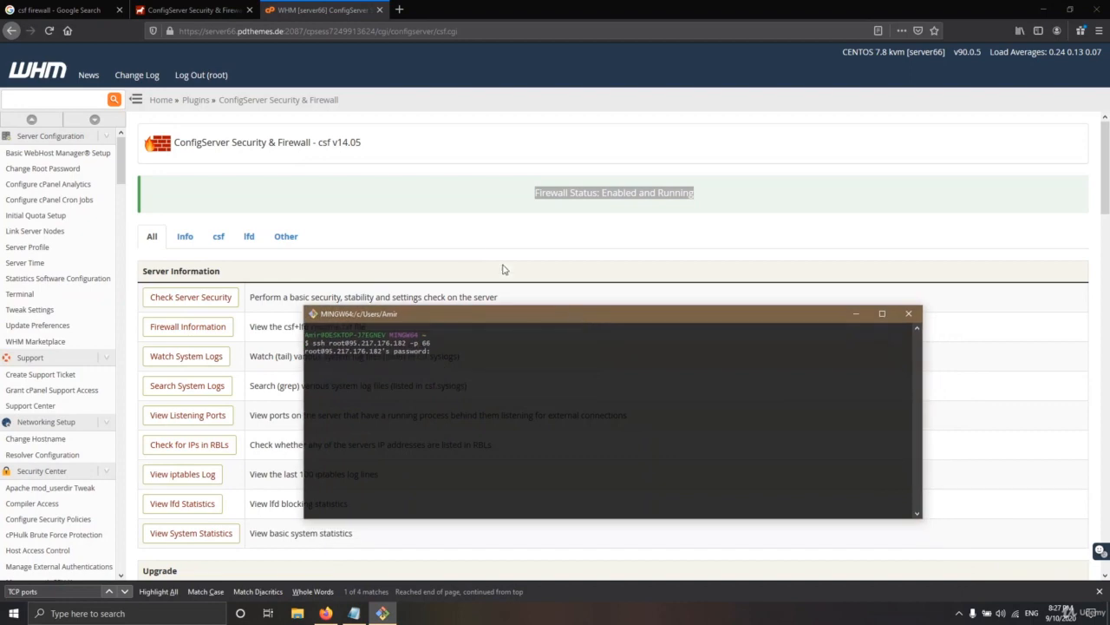
Reopen the firewall configuration settings and save them again with Change at the bottom
left_click(559, 241)
scroll(457, 263, "down", 3)
scroll(295, 321, "down", 5)
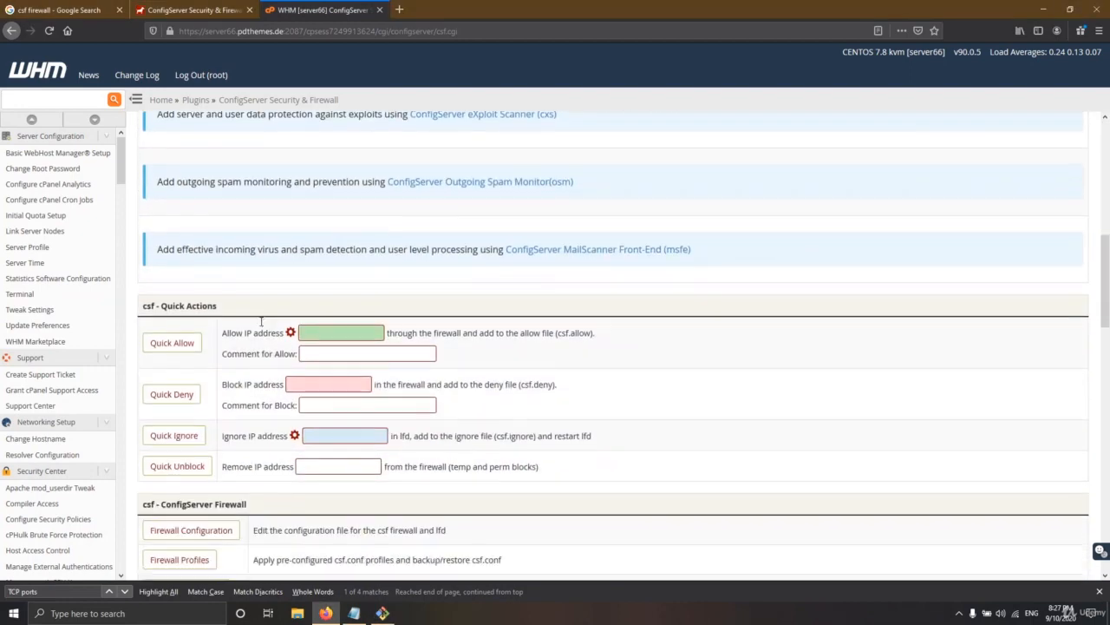
left_click(191, 402)
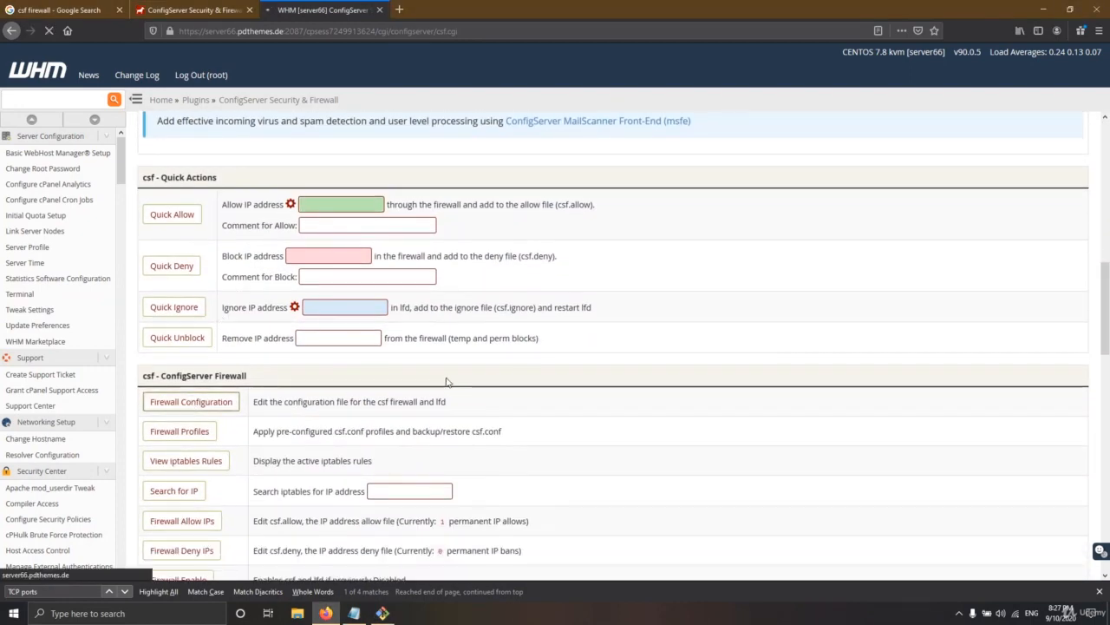
scroll(432, 401, "down", 20)
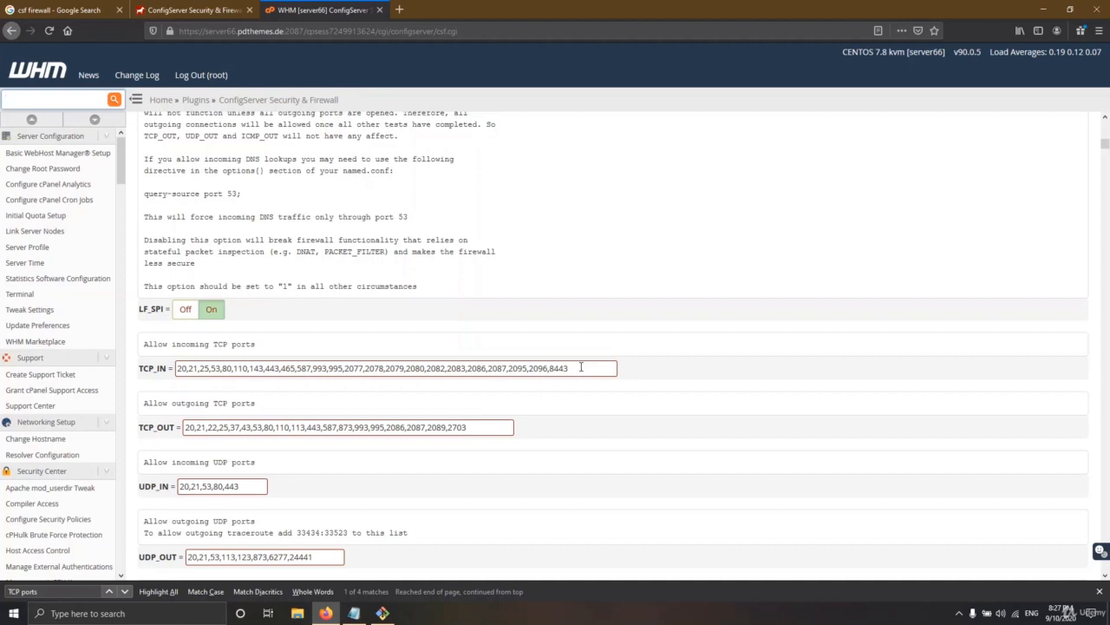
left_click(579, 368)
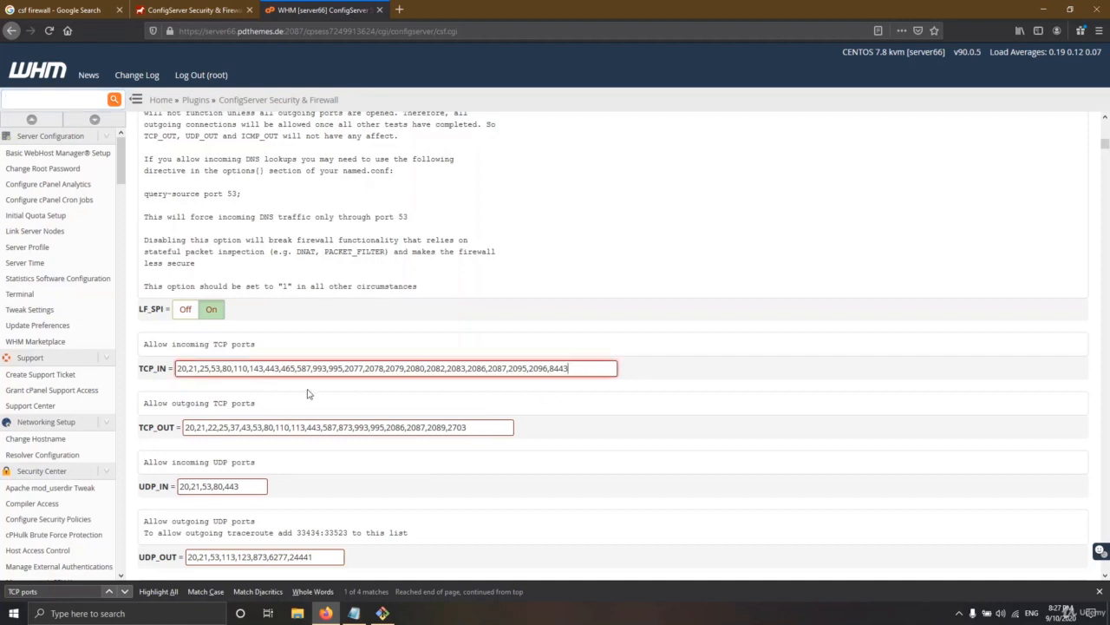
scroll(306, 393, "down", 3)
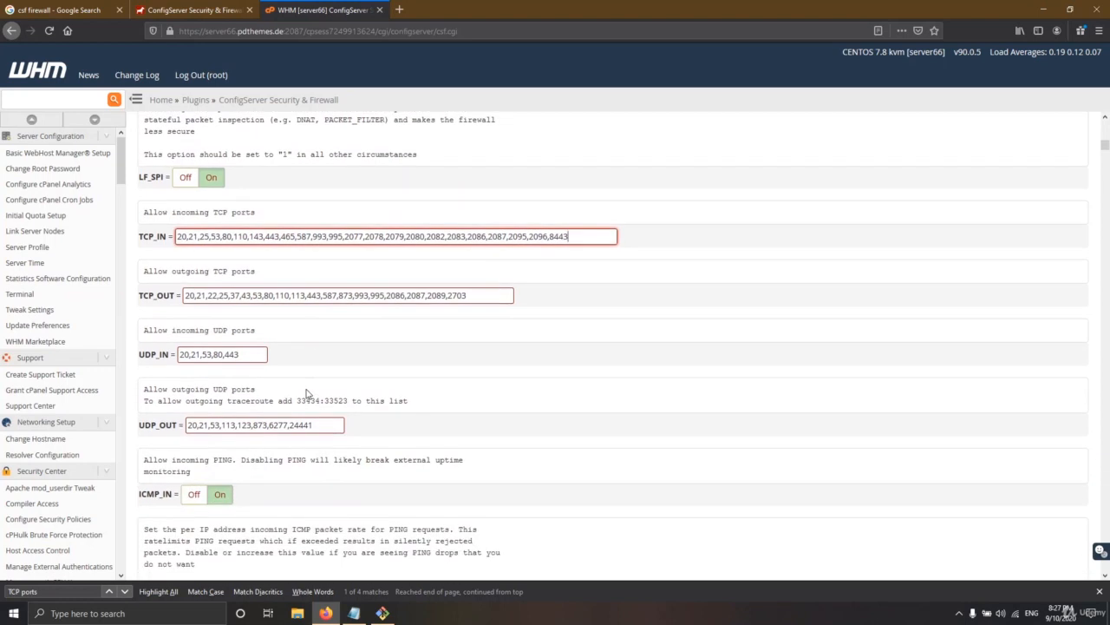
left_click(381, 613)
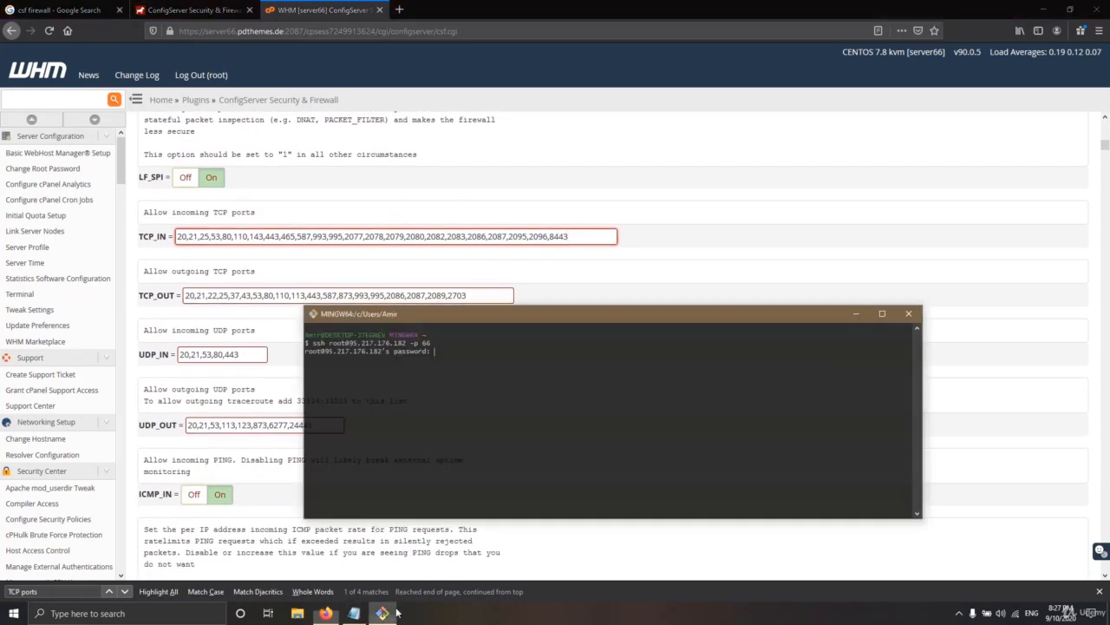
left_click(857, 313)
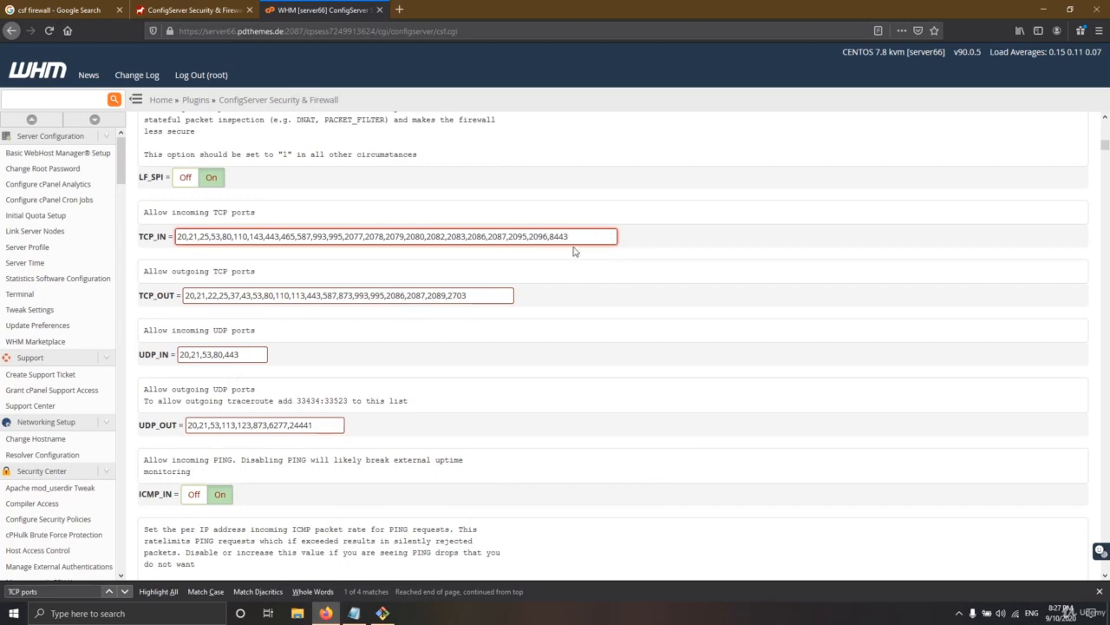
scroll(434, 434, "down", 15)
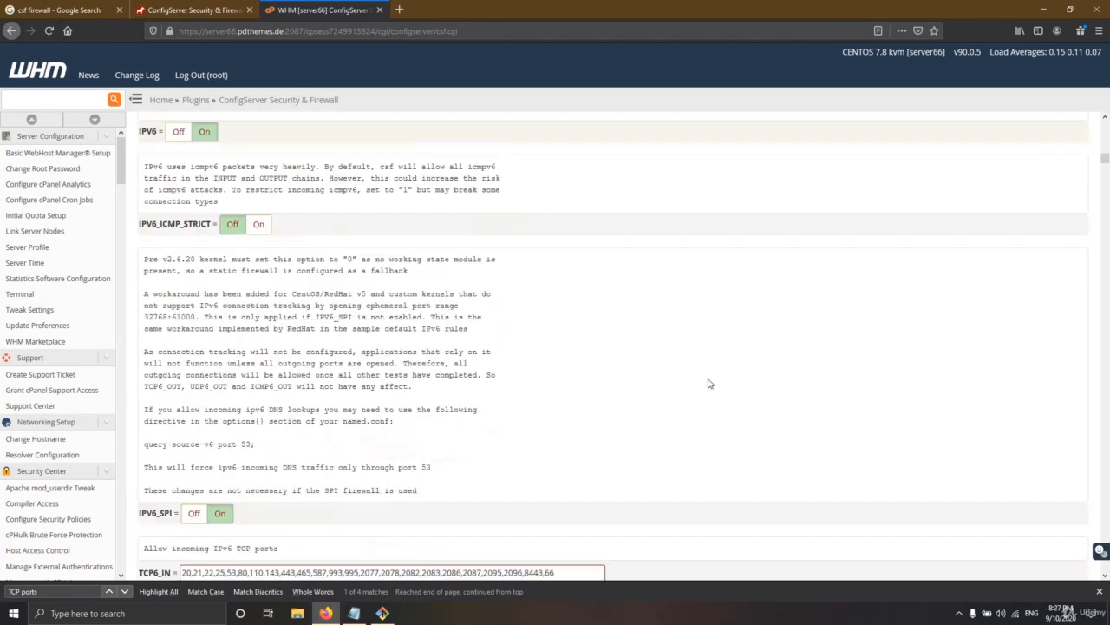
scroll(1102, 335, "down", 10)
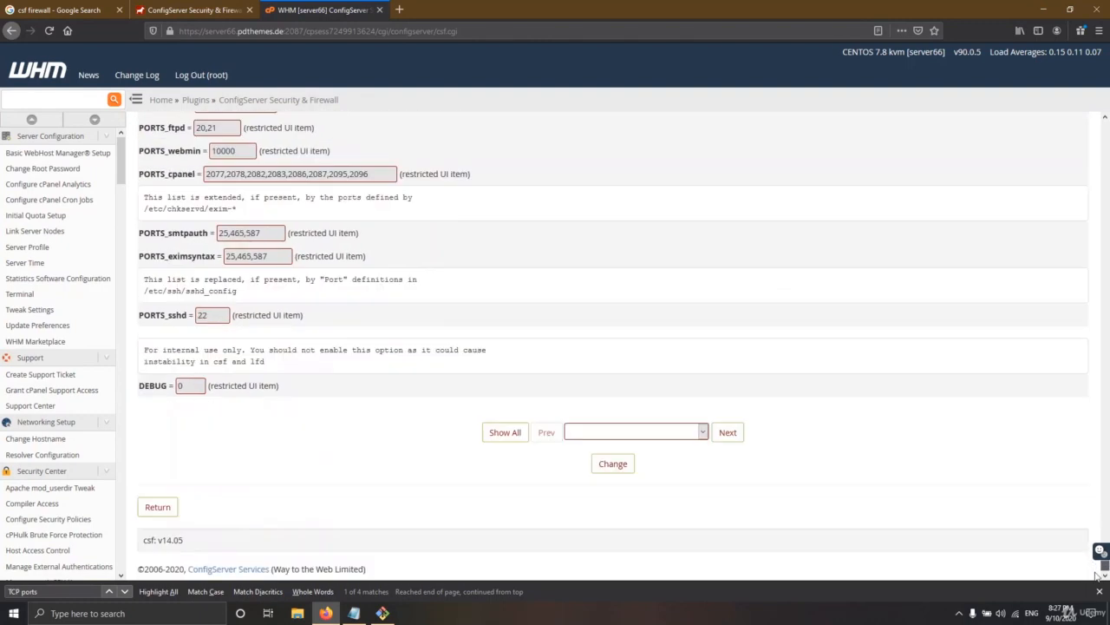
left_click(618, 472)
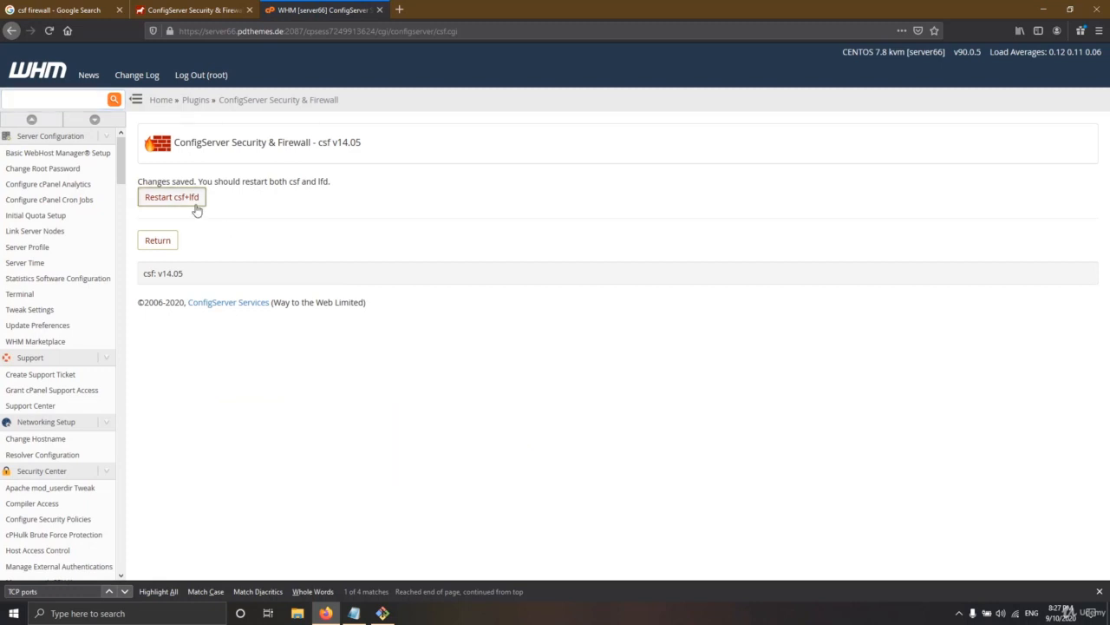
Restart csf and lfd, then return to the main ConfigServer Security & Firewall page
left_click(193, 201)
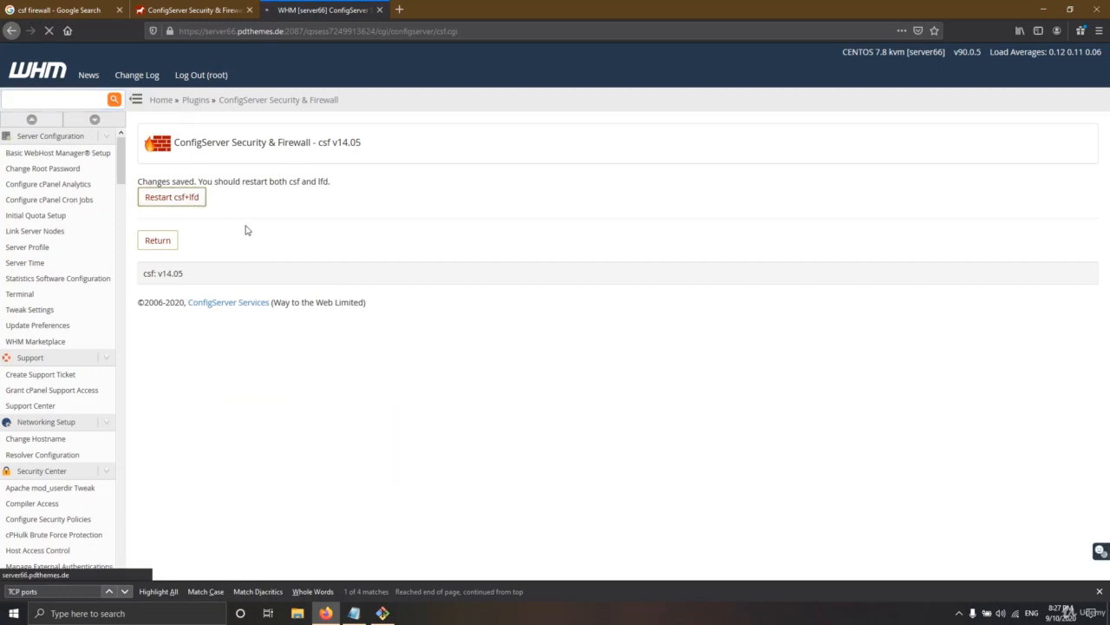
scroll(369, 342, "down", 3)
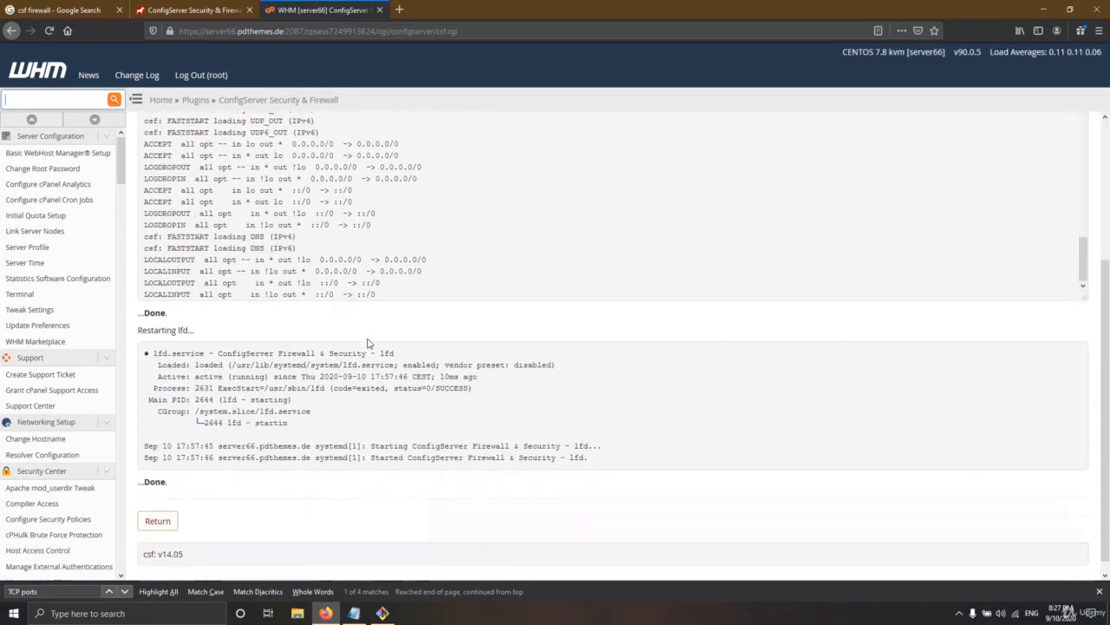
left_click(158, 508)
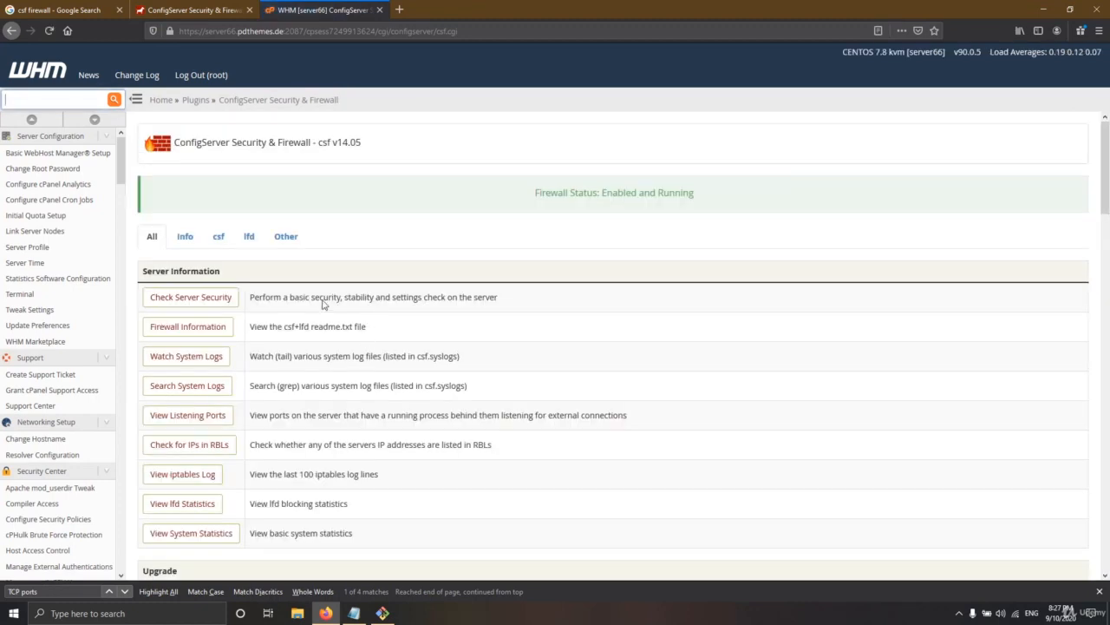
Browse the csf, lfd, Other, Info and All sections of the main firewall page
left_click(219, 236)
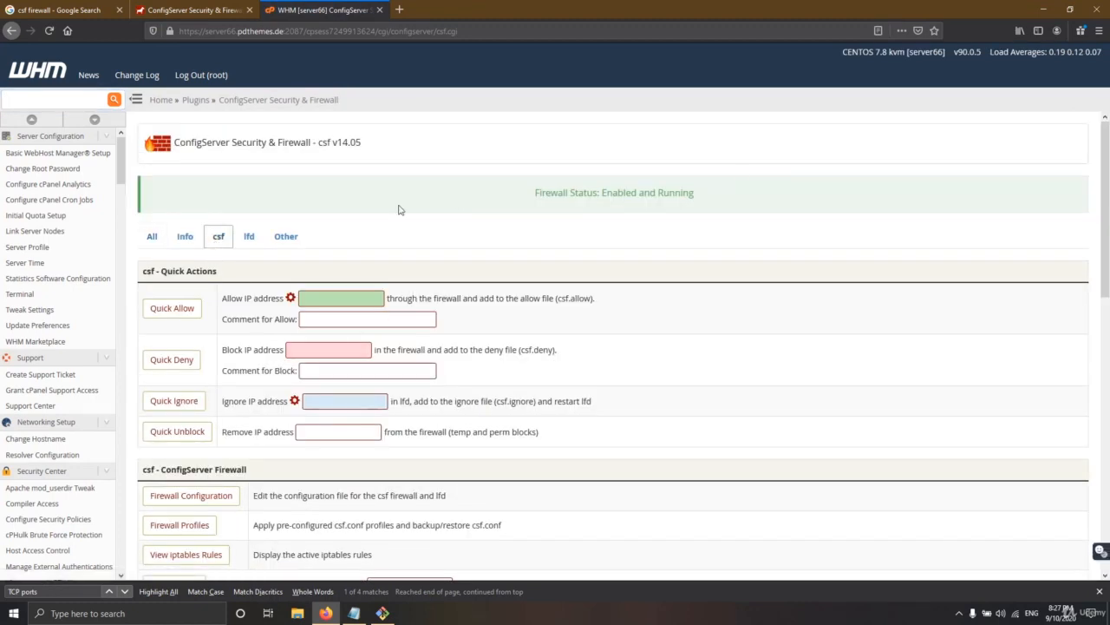
left_click(251, 239)
left_click(284, 237)
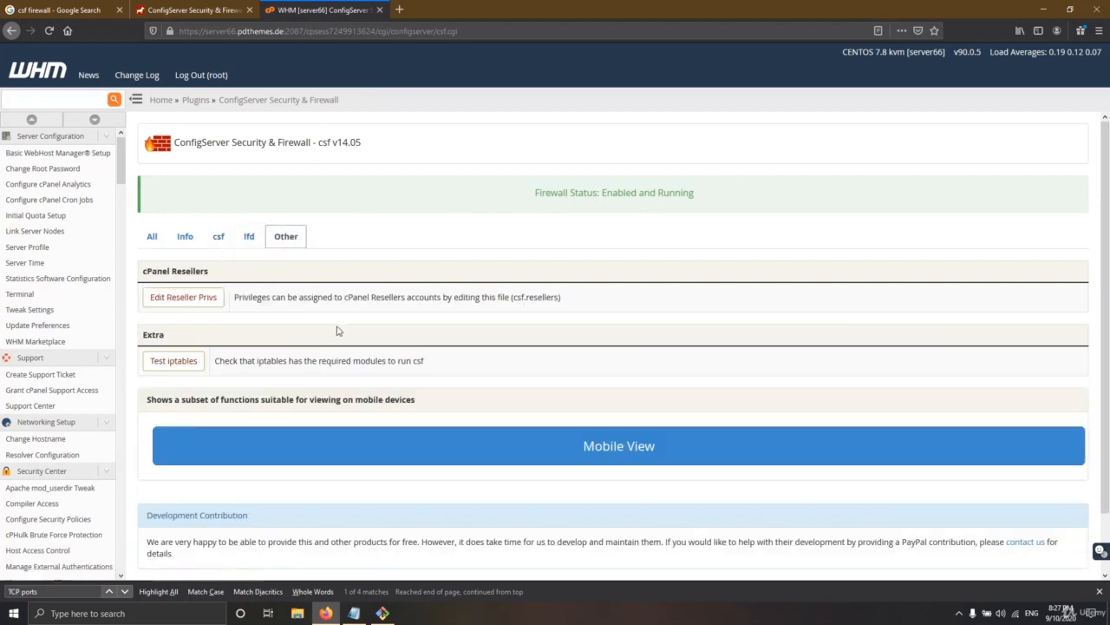
scroll(336, 328, "down", 2)
scroll(336, 328, "up", 1)
scroll(335, 328, "up", 1)
left_click(249, 236)
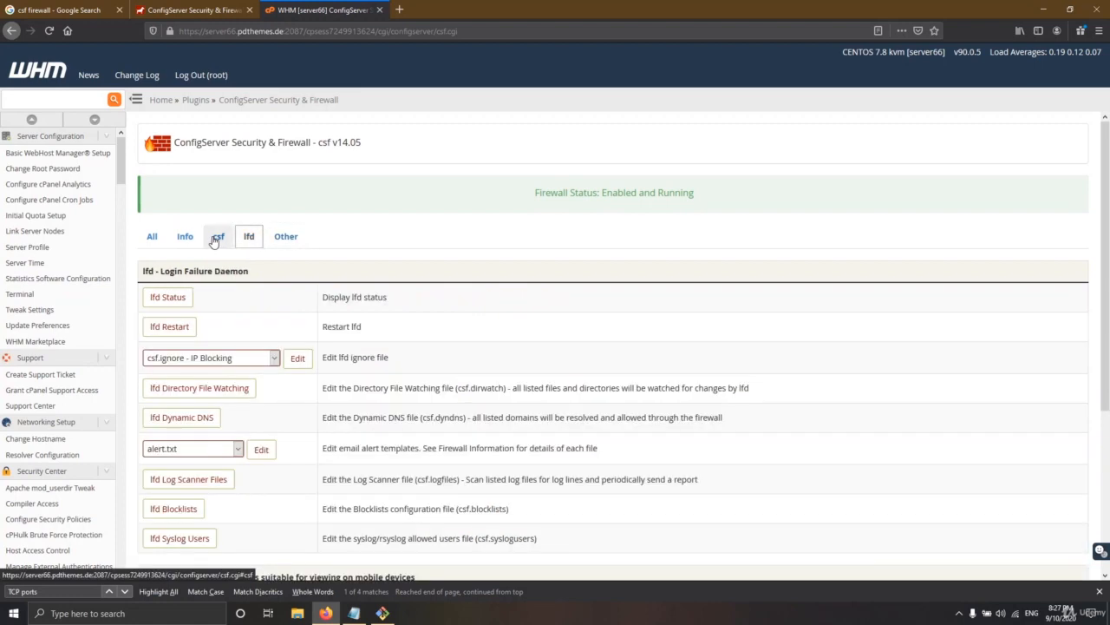
left_click(219, 236)
left_click(184, 236)
left_click(150, 239)
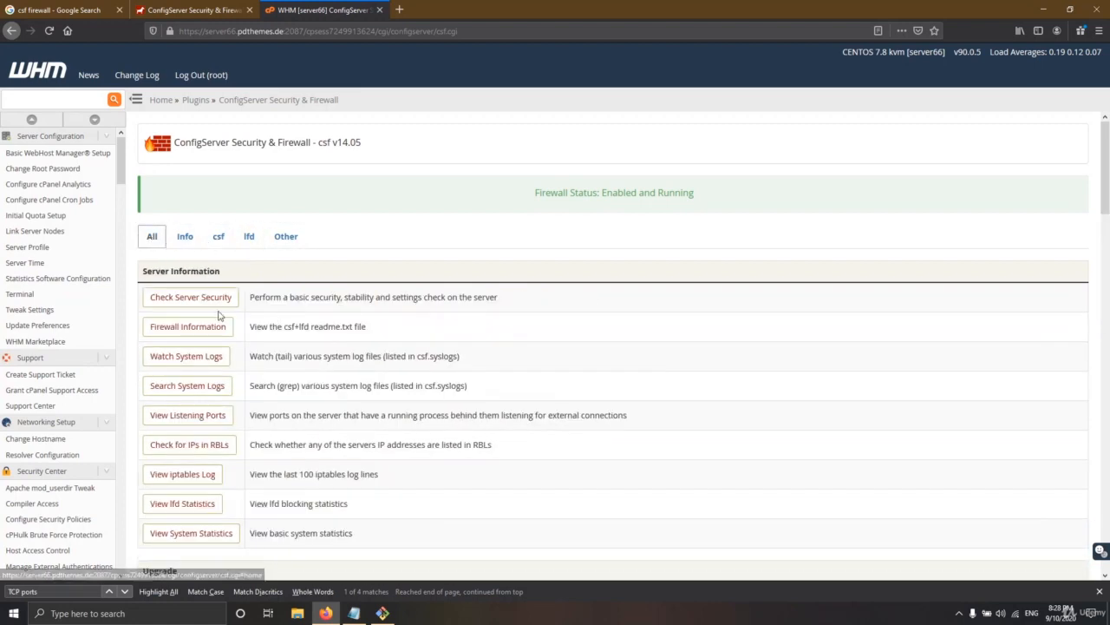
scroll(256, 297, "down", 10)
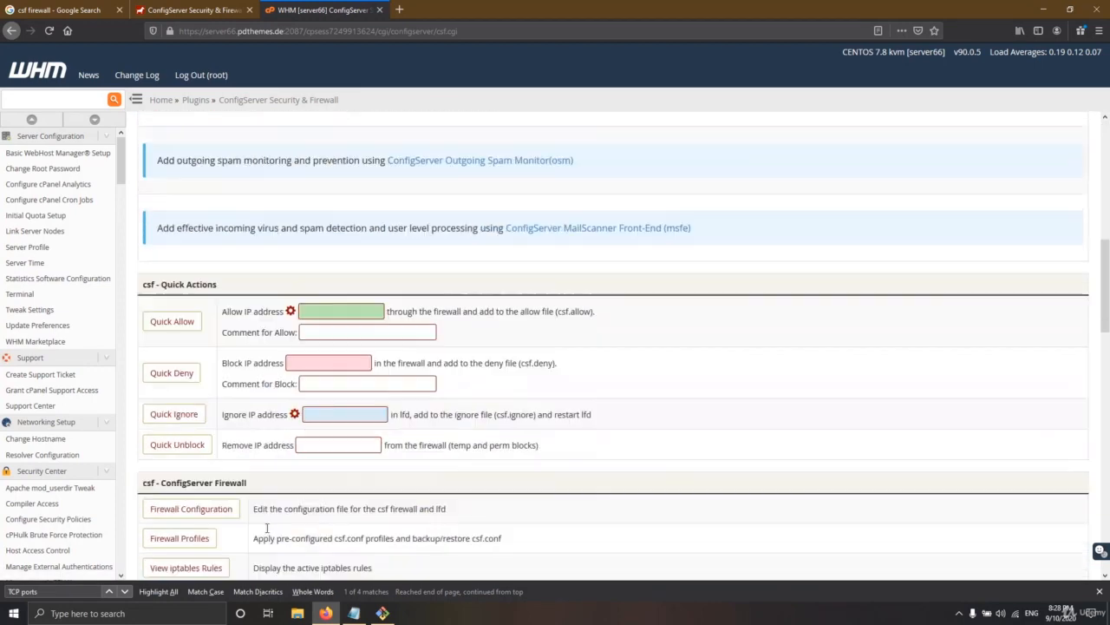
Cancel the pending login and rerun the ssh command to the server on port 66
left_click(383, 612)
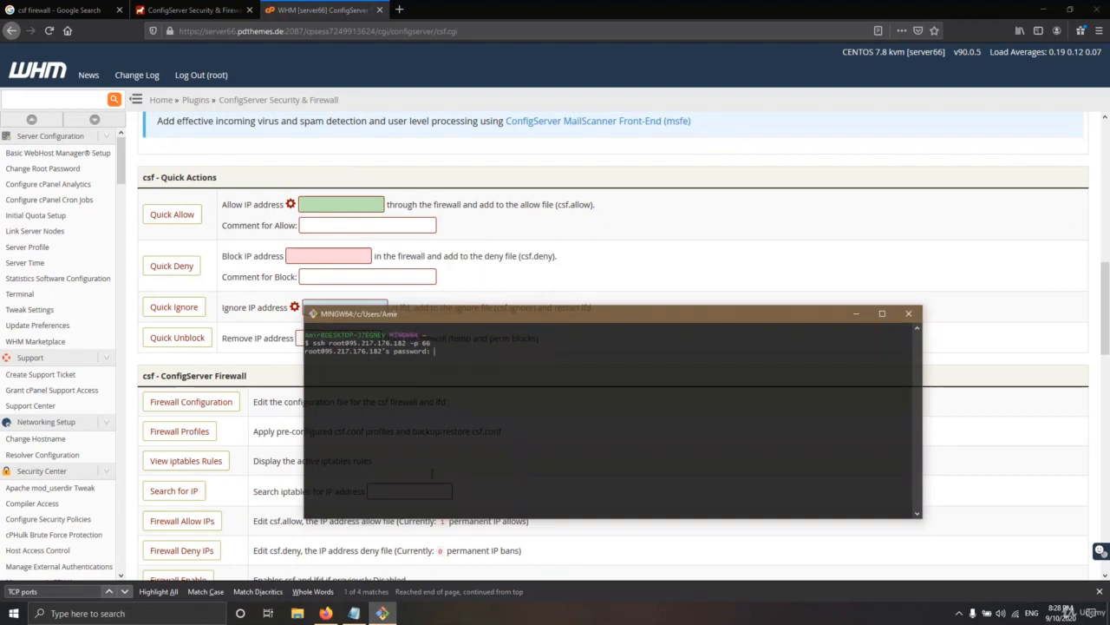
key("ctrl+c")
key("Up")
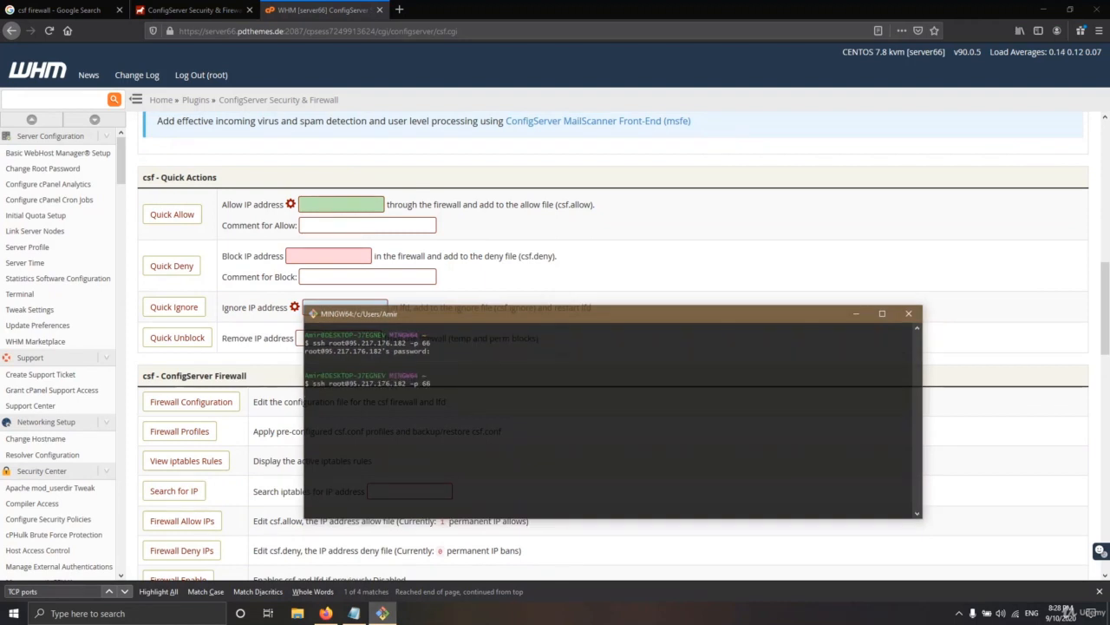
key("Return")
Copy the saved root password from the cpanel.txt notes for the terminal login
left_click(354, 613)
scroll(829, 187, "down", 10)
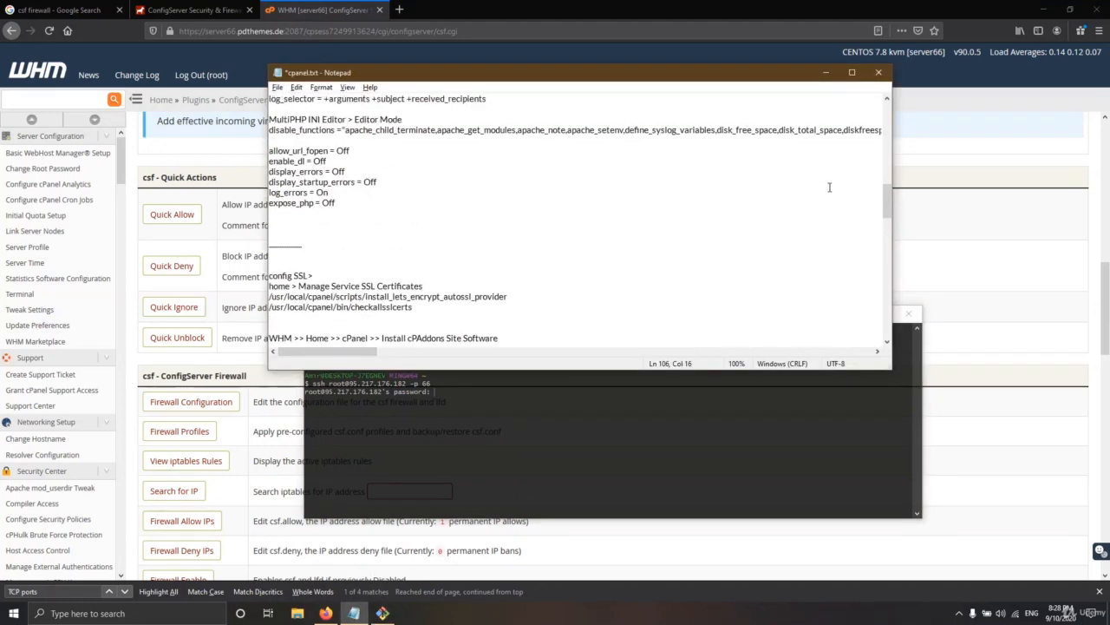
scroll(829, 188, "up", 15)
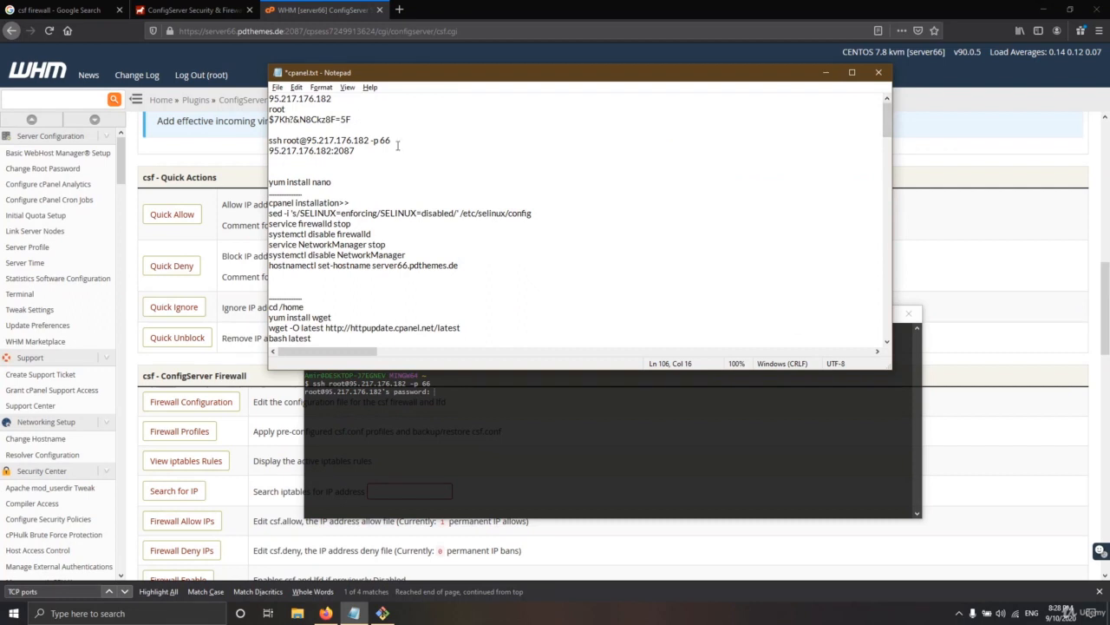
left_click_drag(352, 119, 257, 121)
key("ctrl+c")
key("alt+Tab")
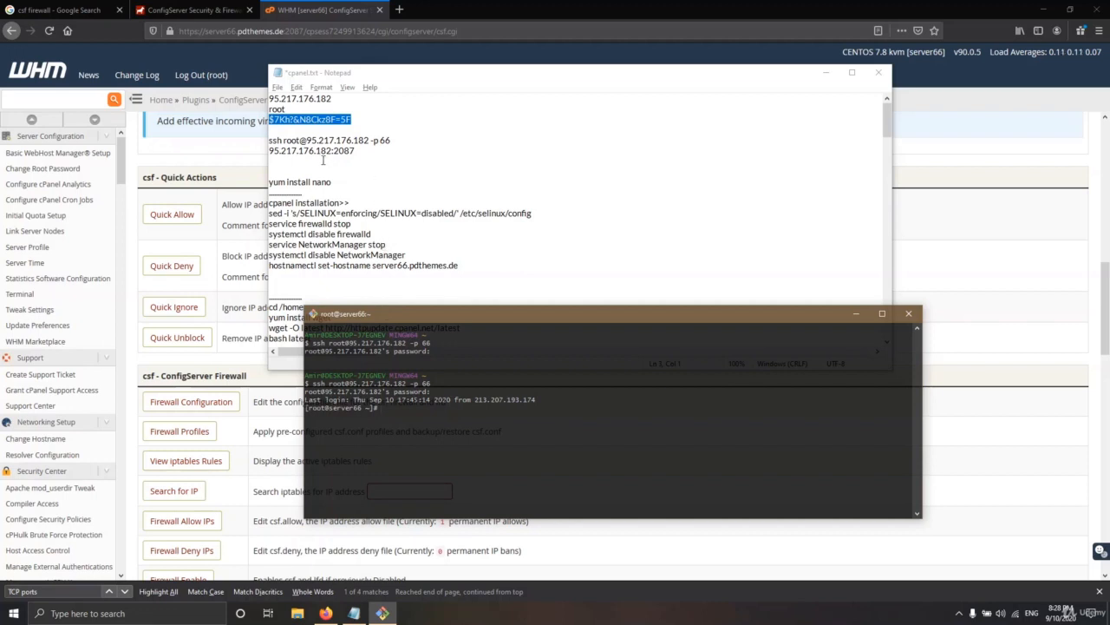
Select the nano /etc/csf/csf.conf command line in the cpanel.txt notes
scroll(346, 195, "down", 15)
scroll(349, 198, "down", 10)
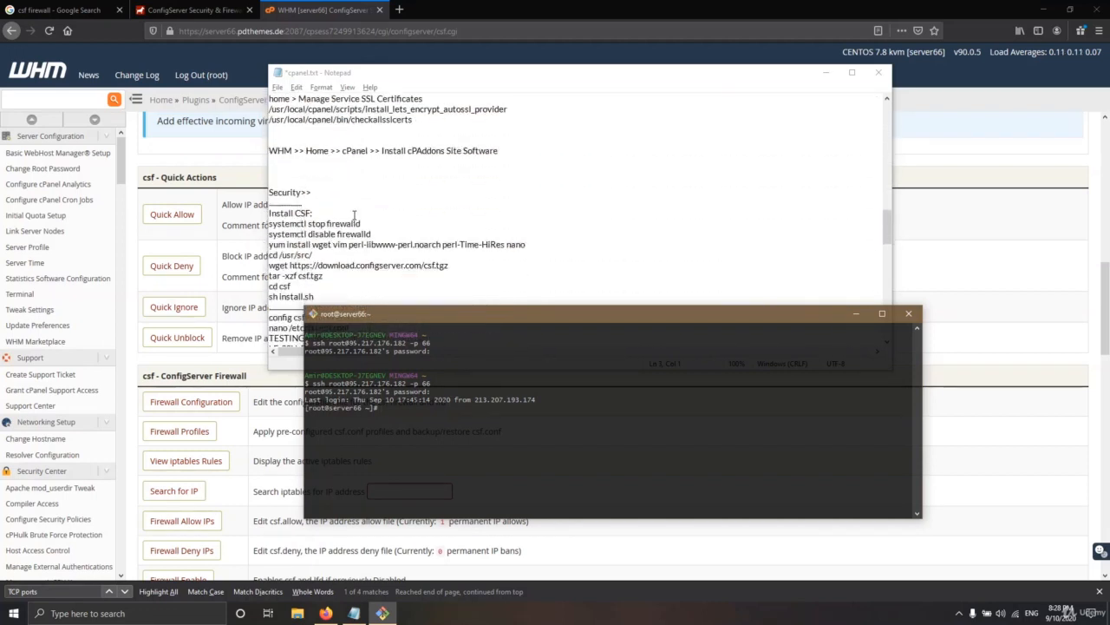
left_click_drag(356, 173, 269, 172)
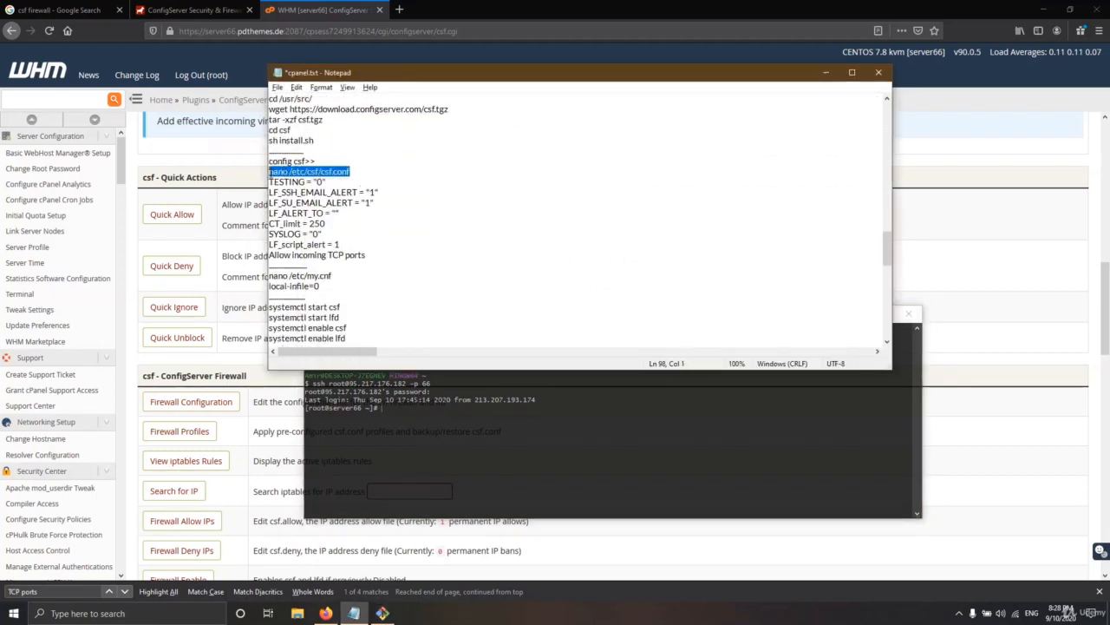
left_click(418, 408)
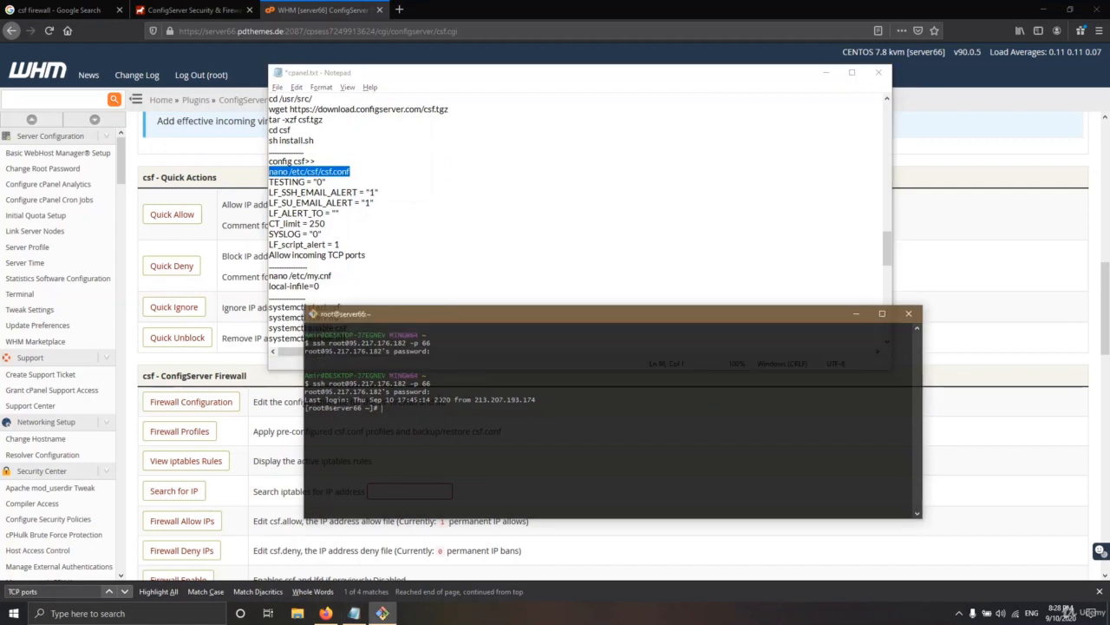
Paste and run 'nano /etc/csf/csf.conf' to open the firewall configuration file
key("shift+Insert")
left_click_drag(480, 408, 435, 407)
key("Return")
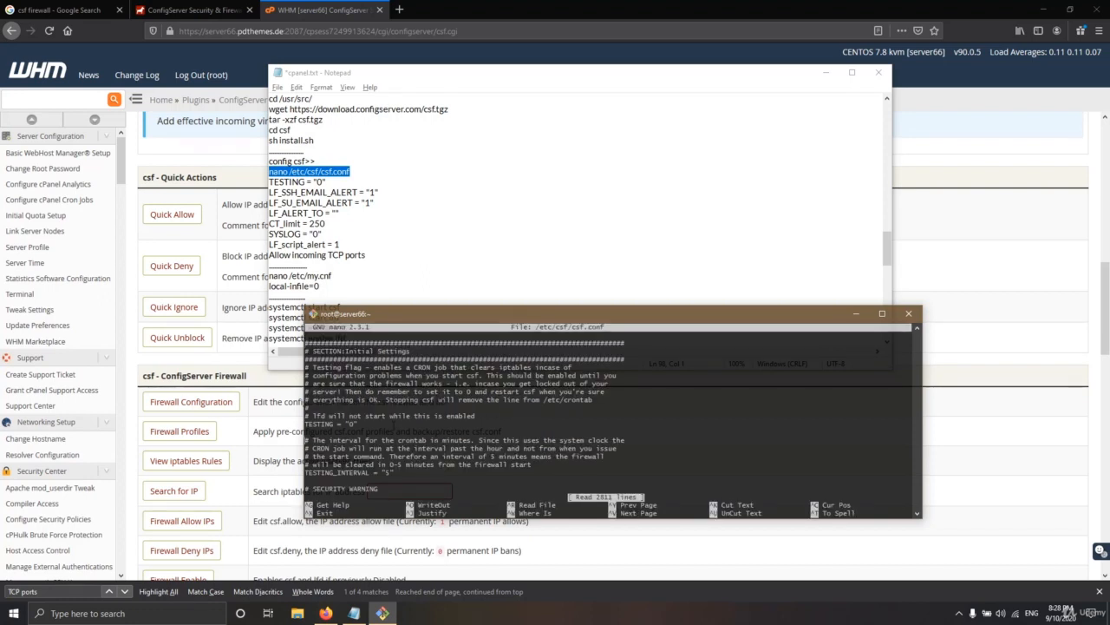
scroll(607, 416, "down", 6)
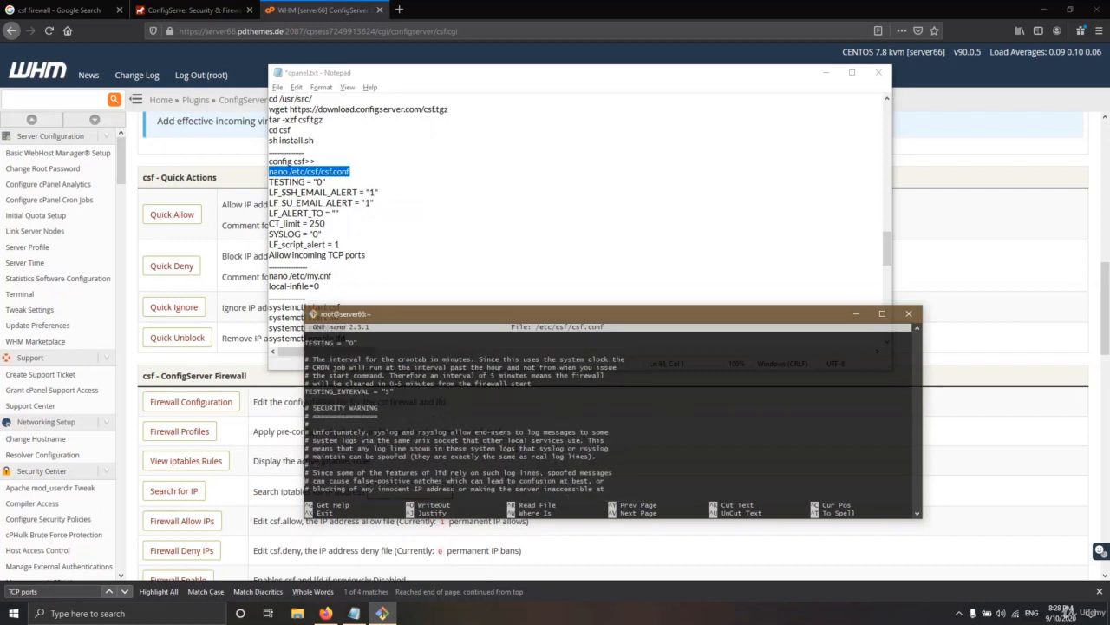
Search csf.conf for 'TCP ports' to reach the Allow incoming TCP ports section
key("ctrl+w")
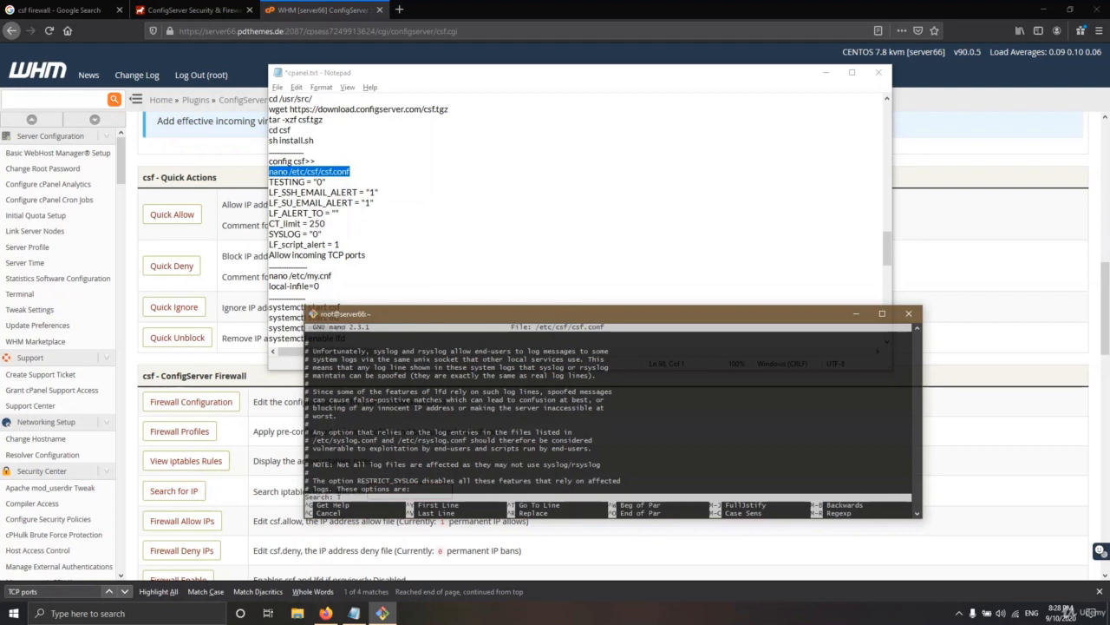
key("Return")
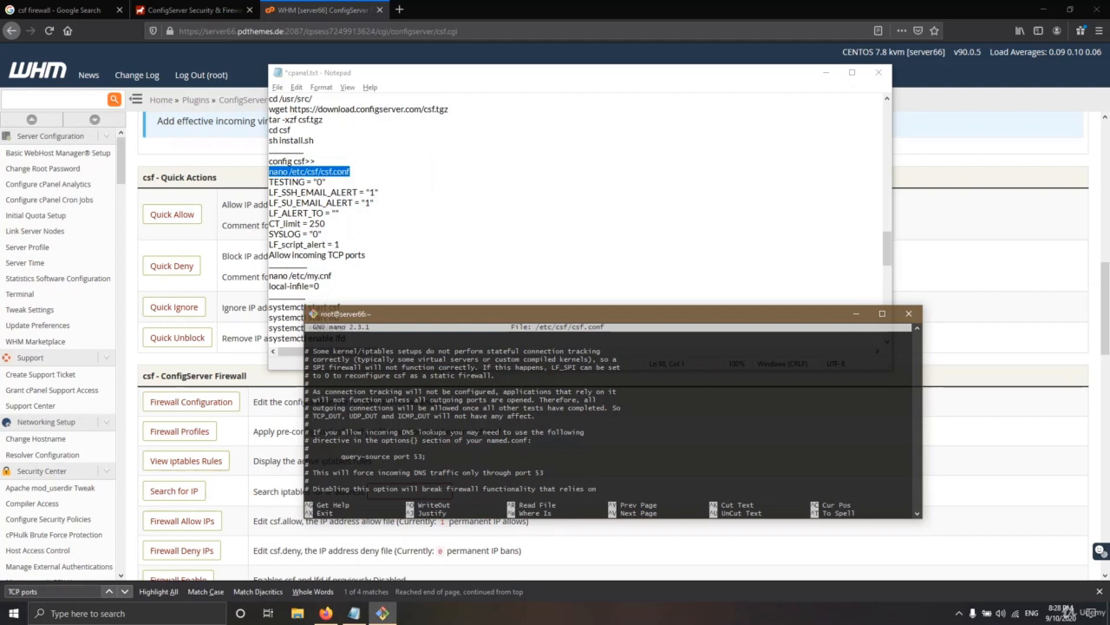
key("ctrl+w")
key("Return")
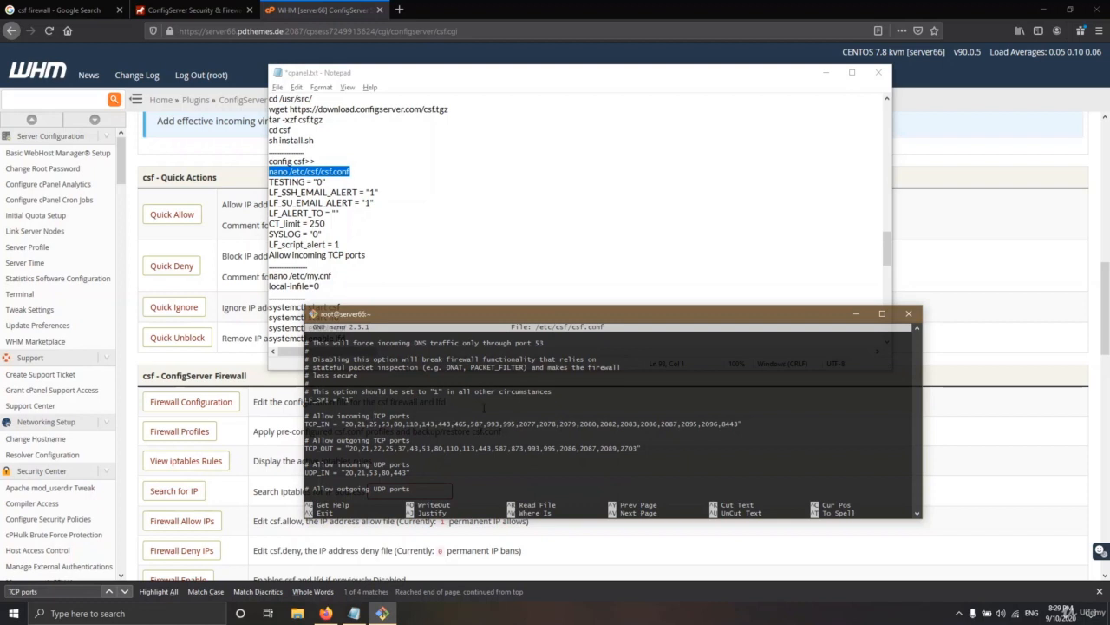
Scroll past the TCP and UDP port lists in csf.conf and exit nano to the shell
scroll(465, 445, "down", 5)
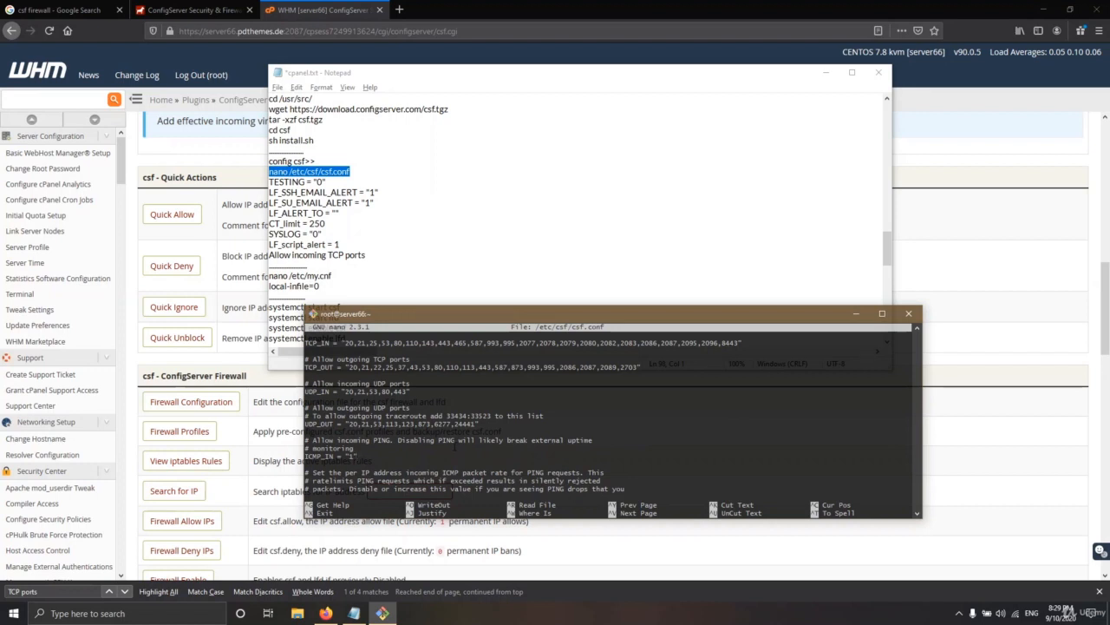
key("ctrl+x")
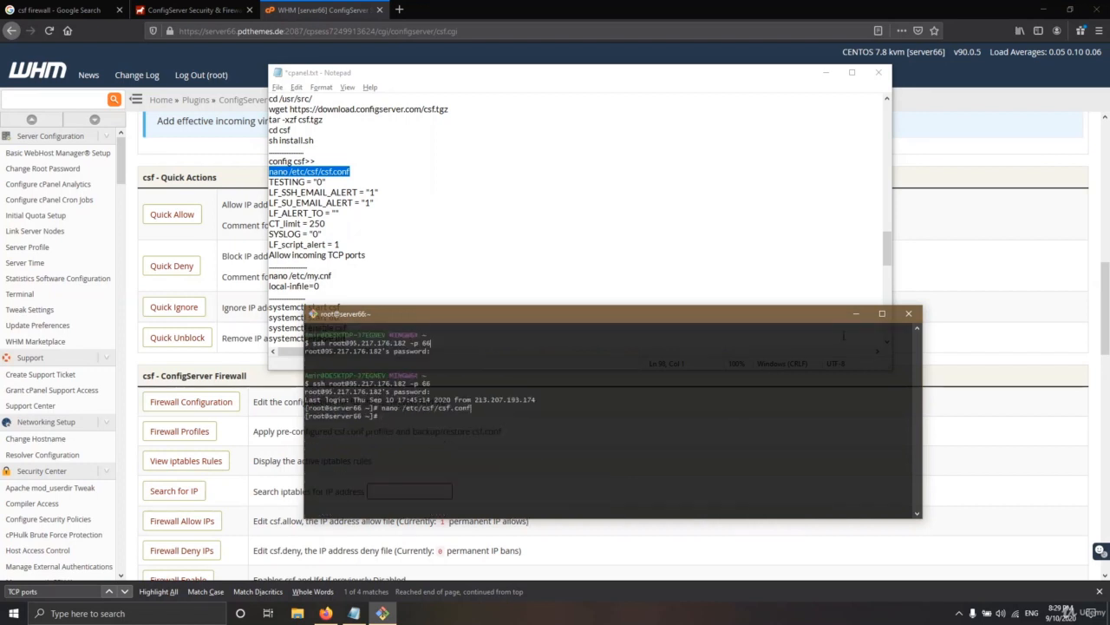
Reboot the server with the reboot command
left_click(856, 313)
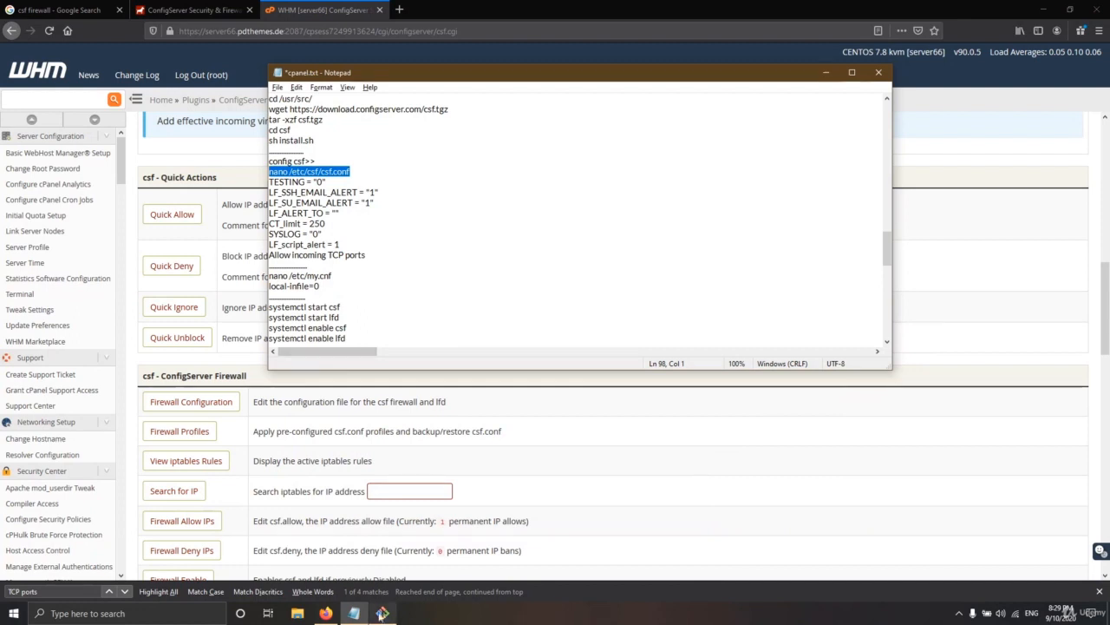
left_click(382, 613)
type("reboot")
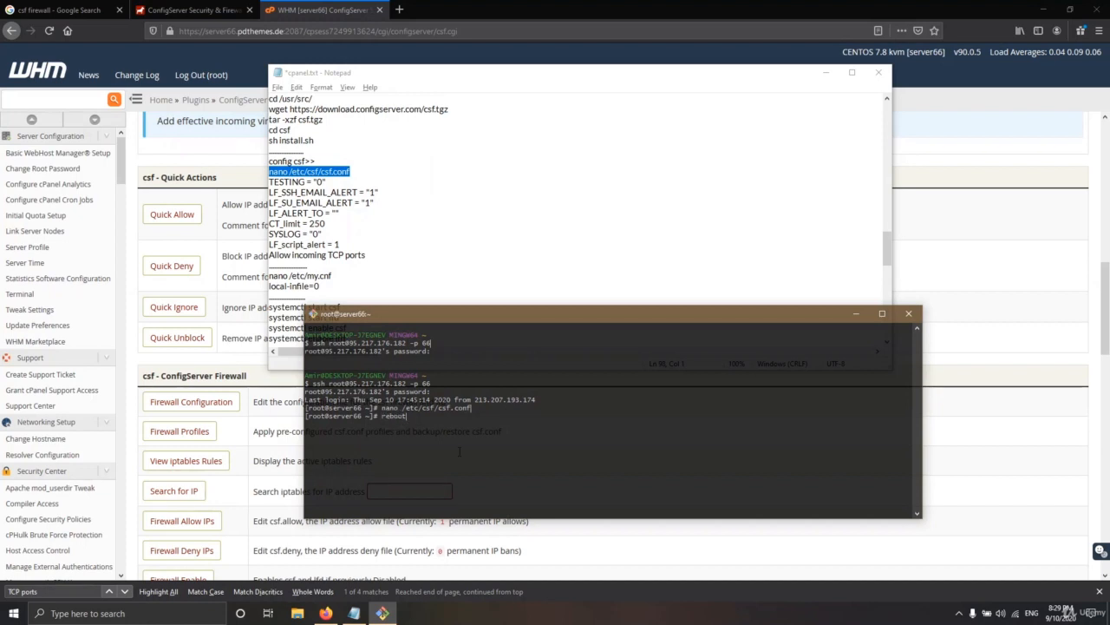
key("Return")
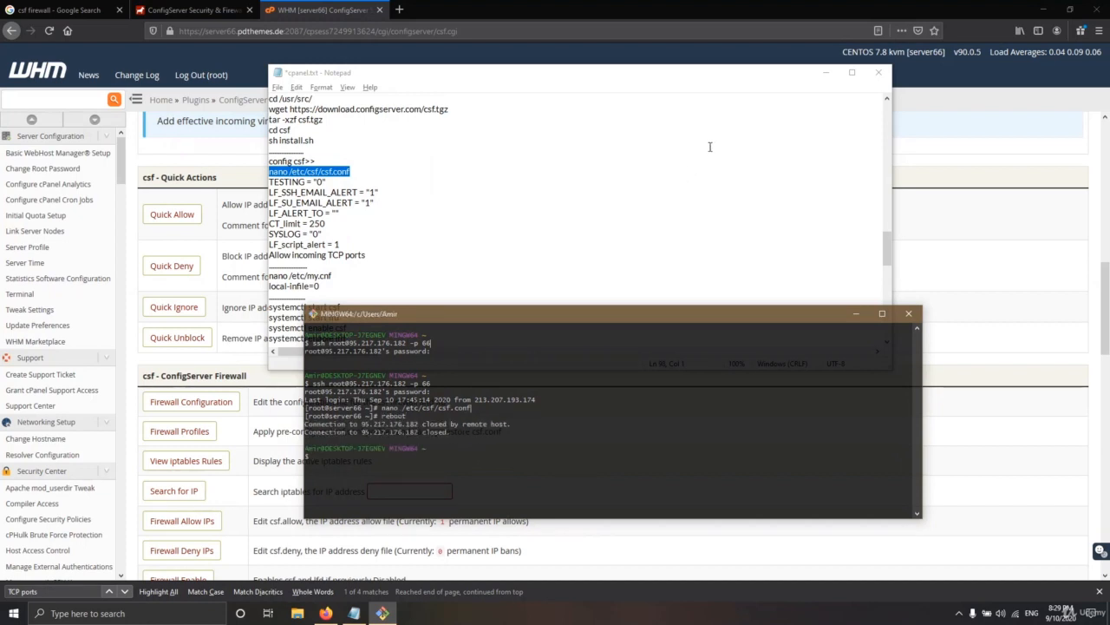
Clear the screen and recall the ssh -p 66 connection, then return to the WHM home page
left_click(826, 72)
left_click_drag(637, 322, 683, 204)
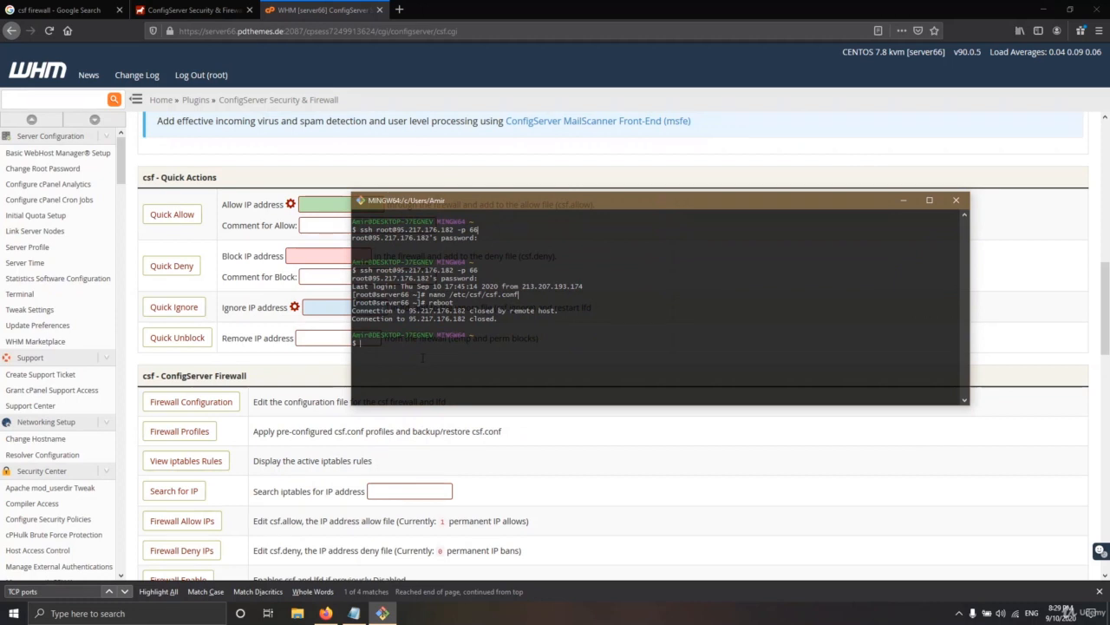
key("Up")
type("clear")
key("Return")
key("Up")
key("Up")
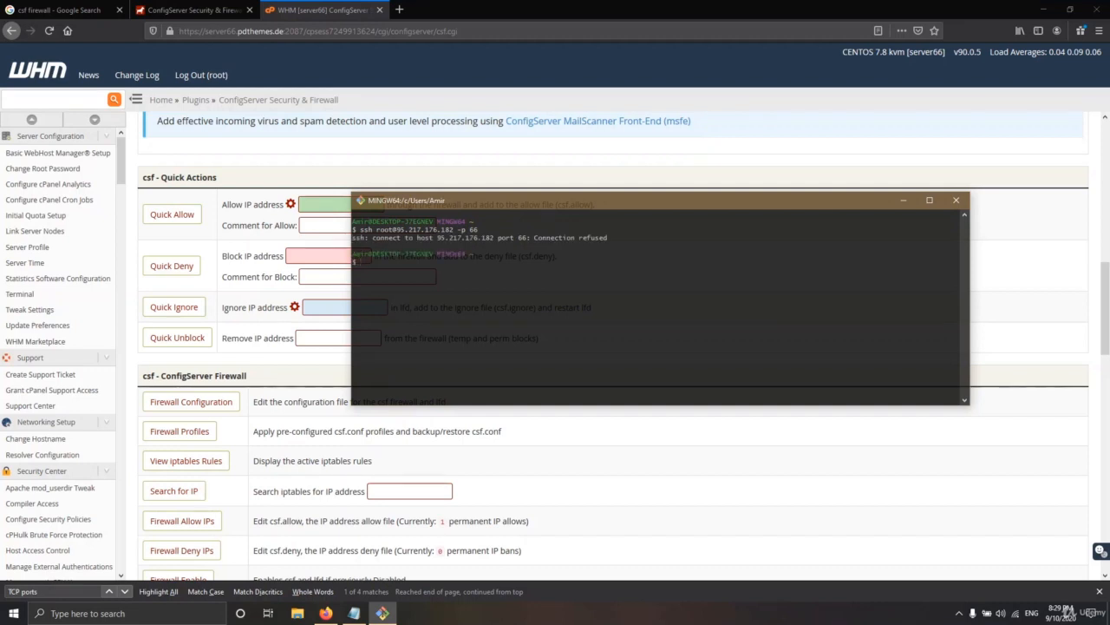
left_click(48, 73)
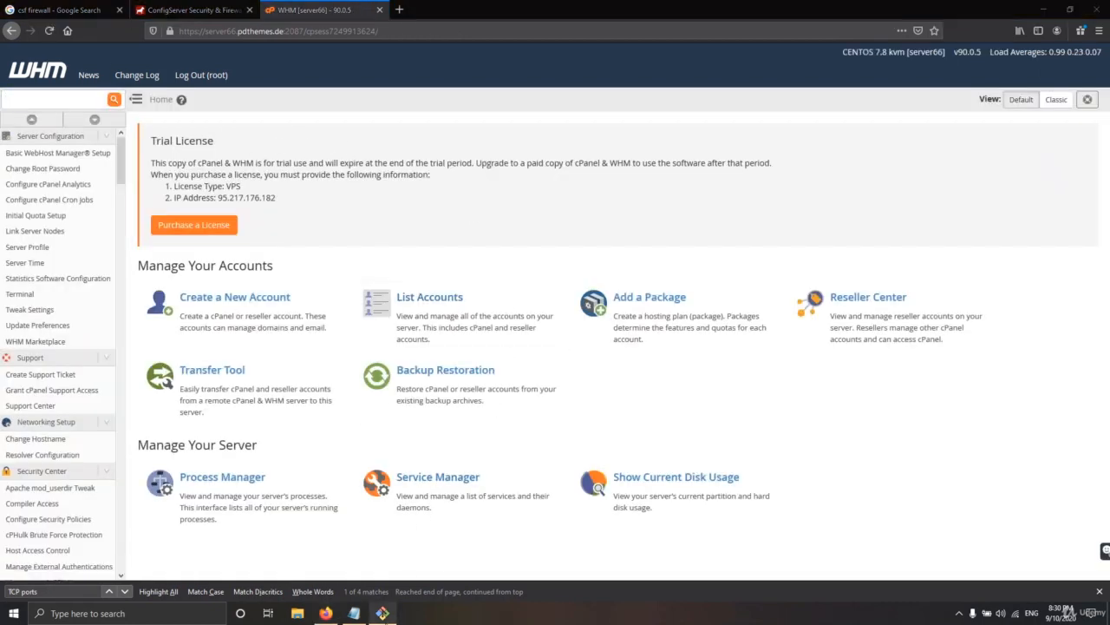
Reposition the Git Bash terminal window lower on the screen
left_click(382, 612)
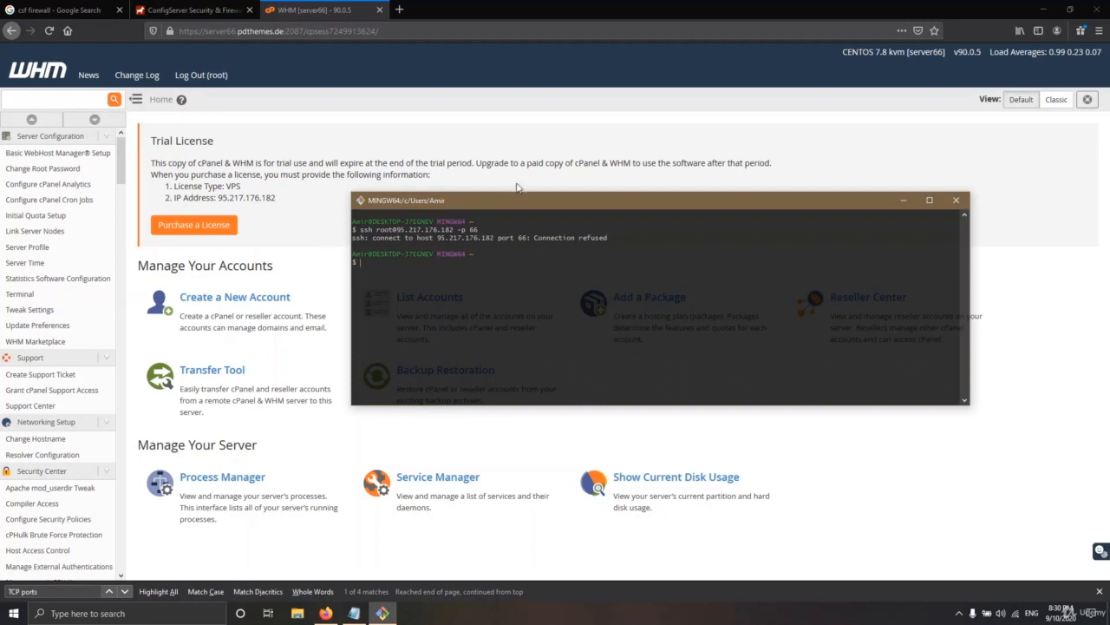
left_click_drag(539, 205, 493, 241)
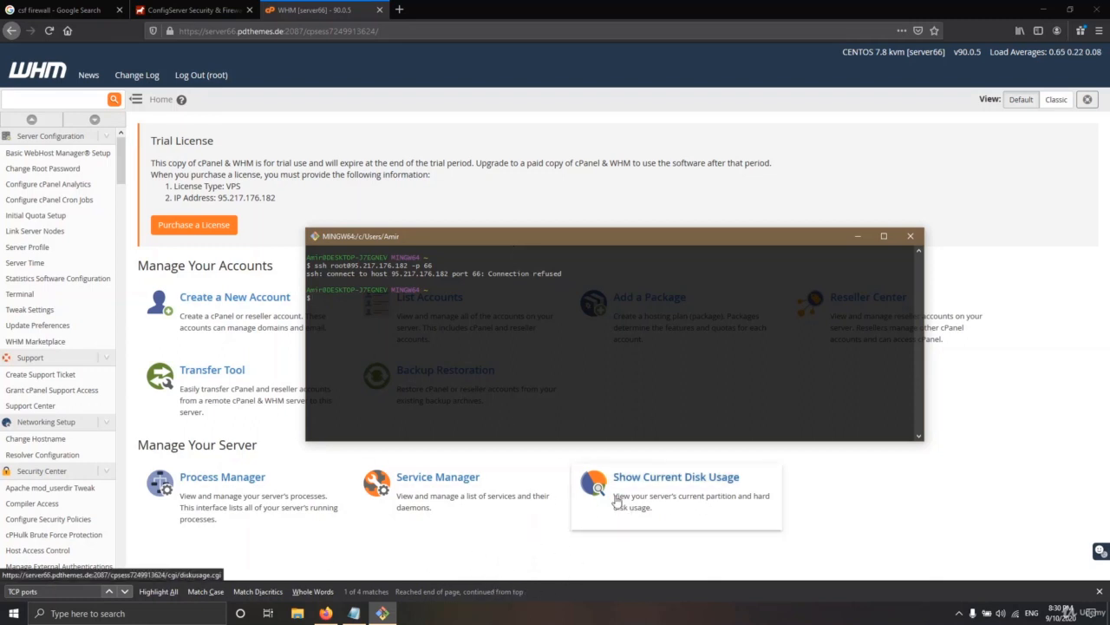
left_click_drag(569, 238, 570, 266)
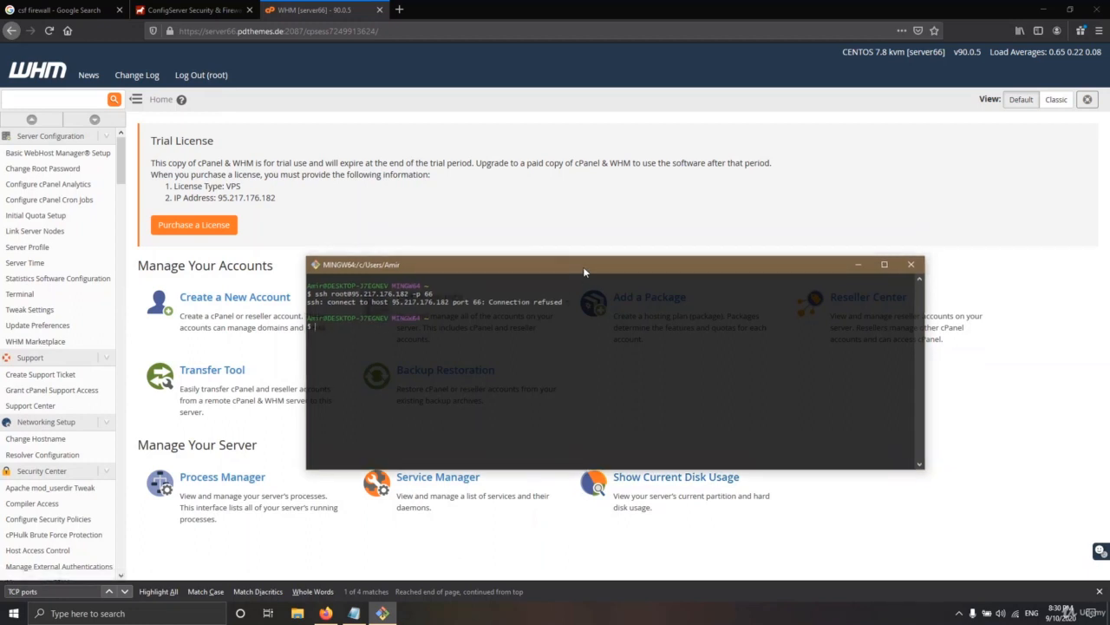
left_click_drag(584, 269, 616, 255)
Scroll the WHM sidebar to Plugins and open ConfigServer Security & Firewall
scroll(53, 347, "down", 8)
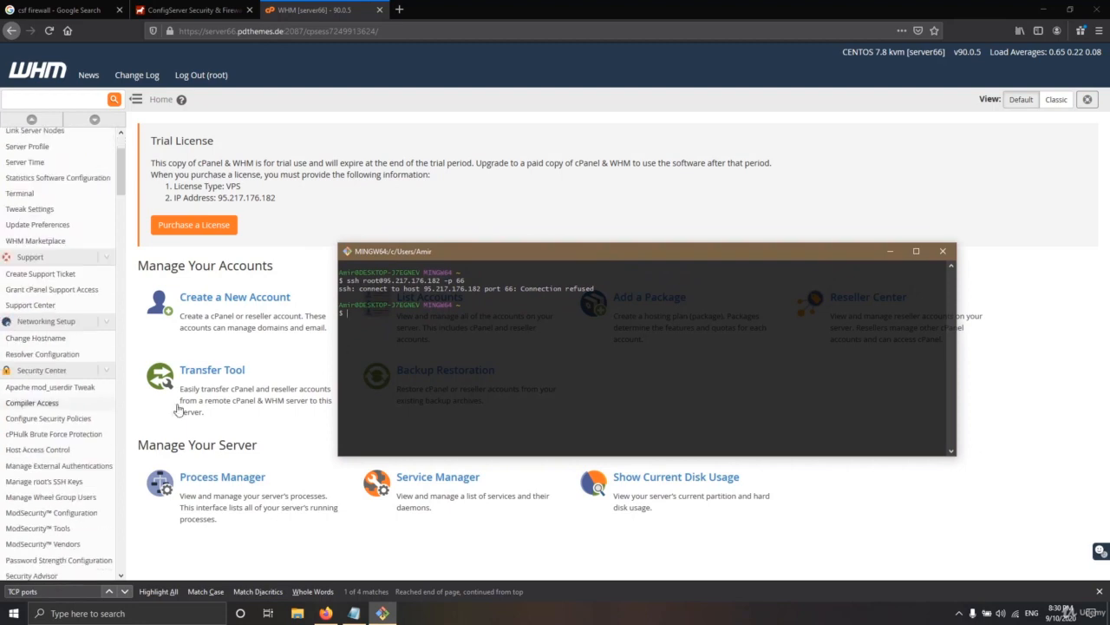
left_click_drag(522, 290, 498, 289)
scroll(39, 331, "down", 18)
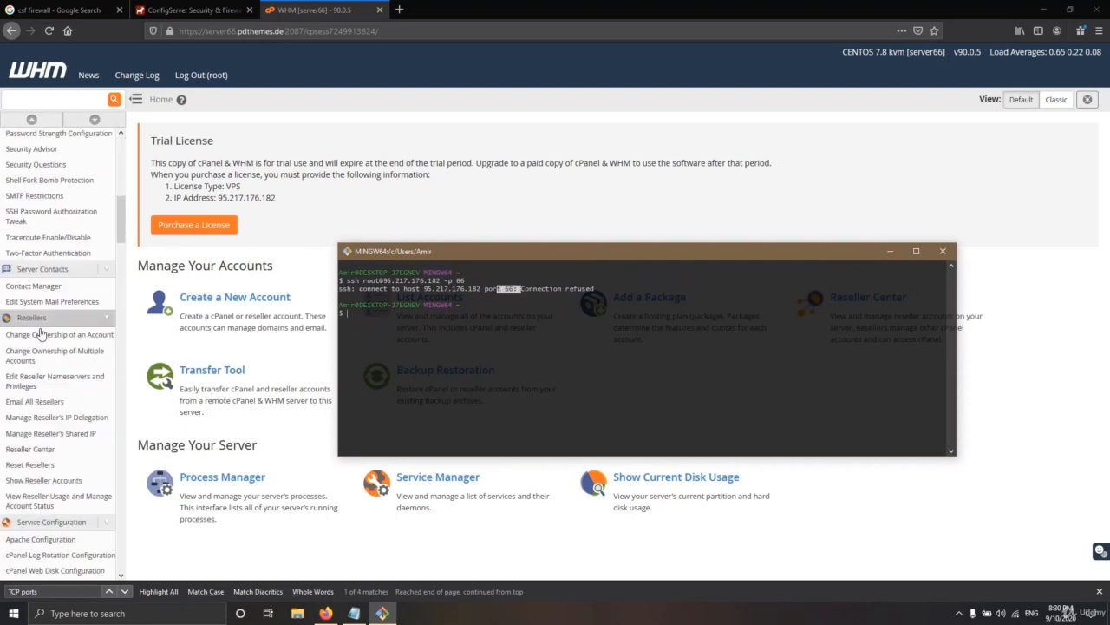
left_click_drag(123, 375, 118, 548)
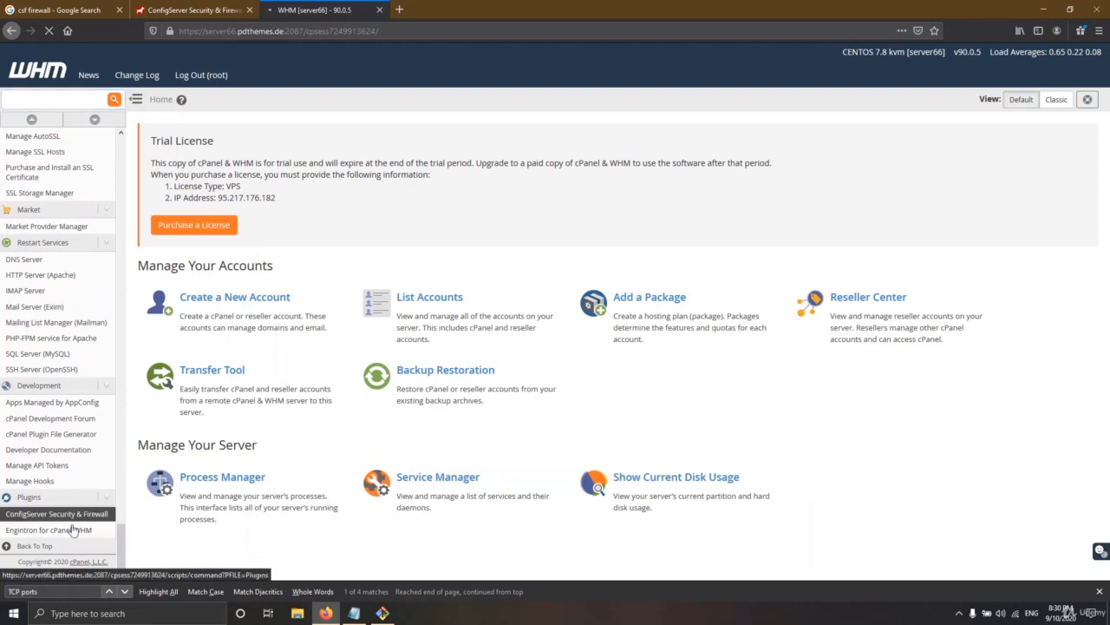
left_click(69, 521)
left_click(354, 618)
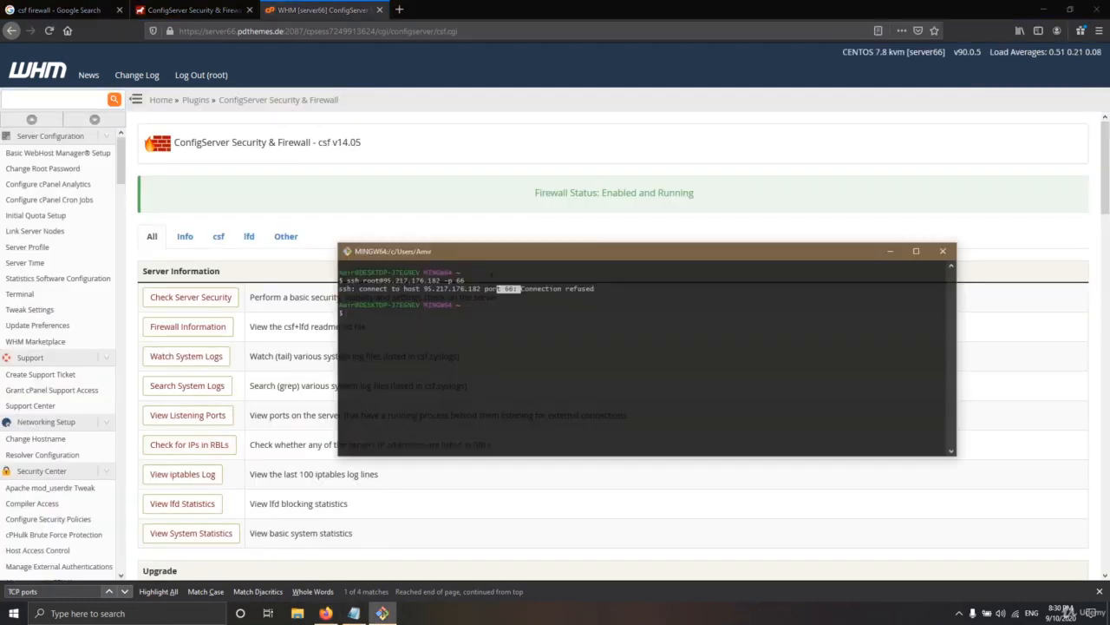
Open CSF Firewall Configuration and search the settings for TCP to reach TCP_IN
left_click_drag(501, 289, 513, 289)
left_click(890, 251)
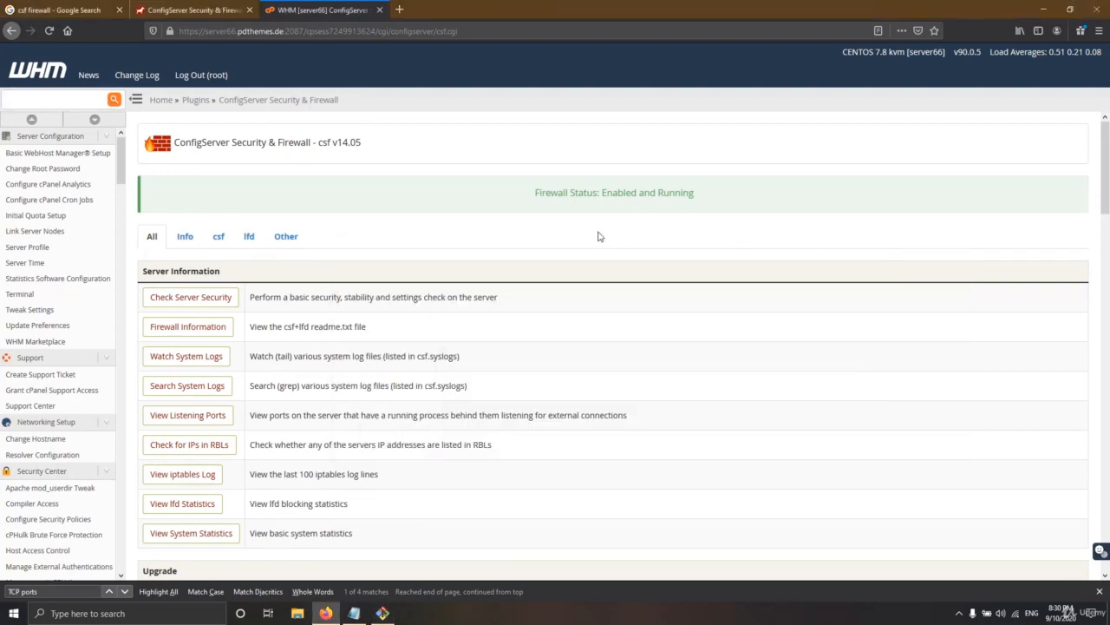
scroll(307, 358, "down", 7)
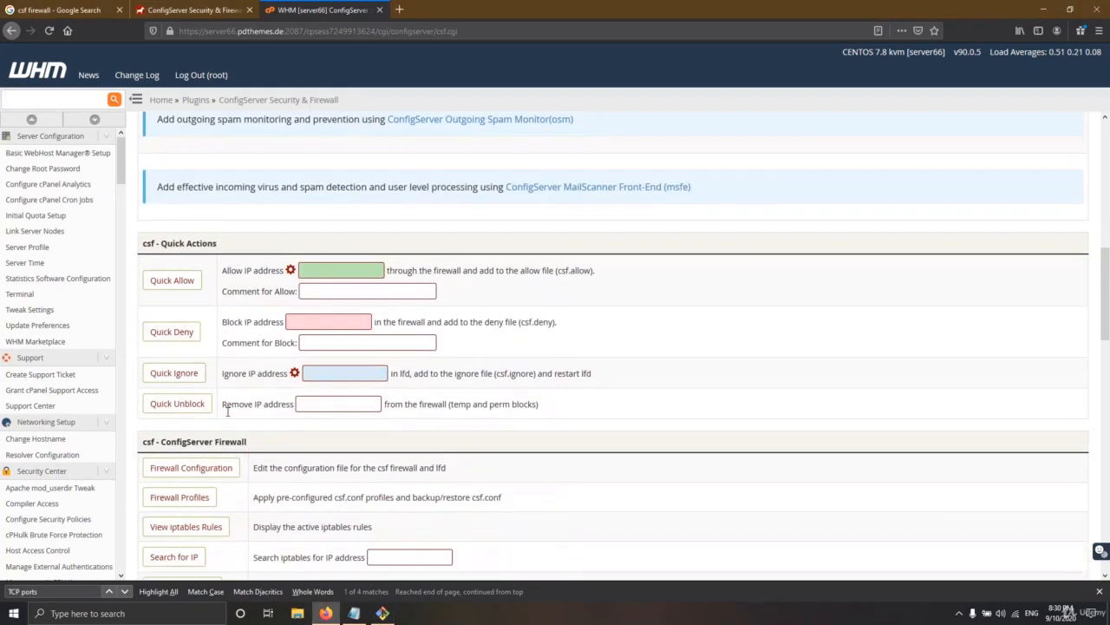
scroll(188, 328, "down", 2)
left_click(186, 274)
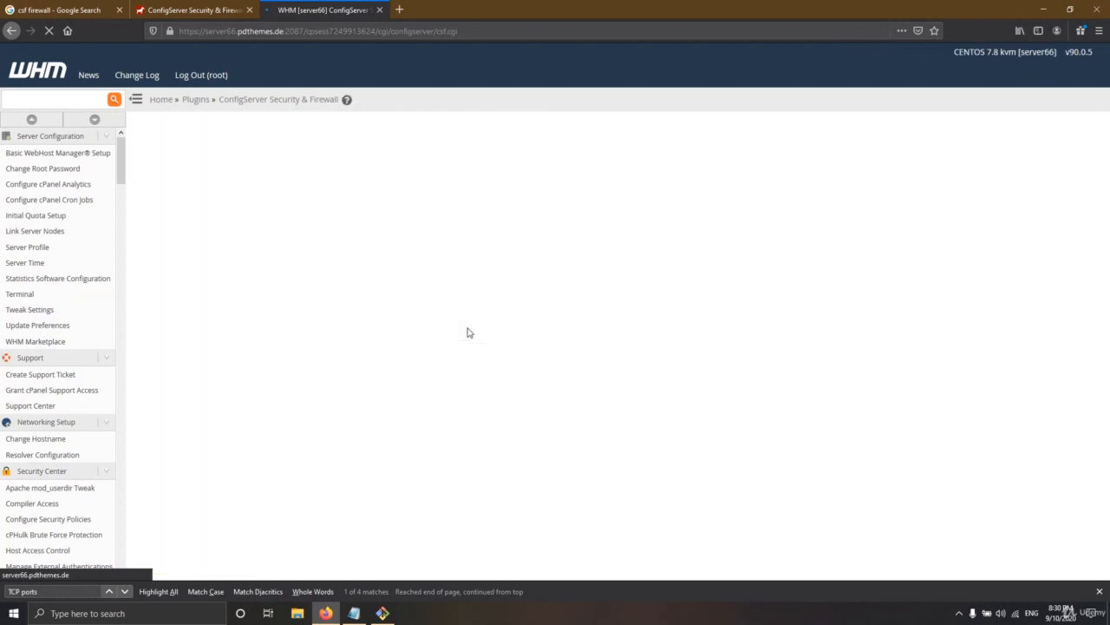
scroll(442, 356, "down", 3)
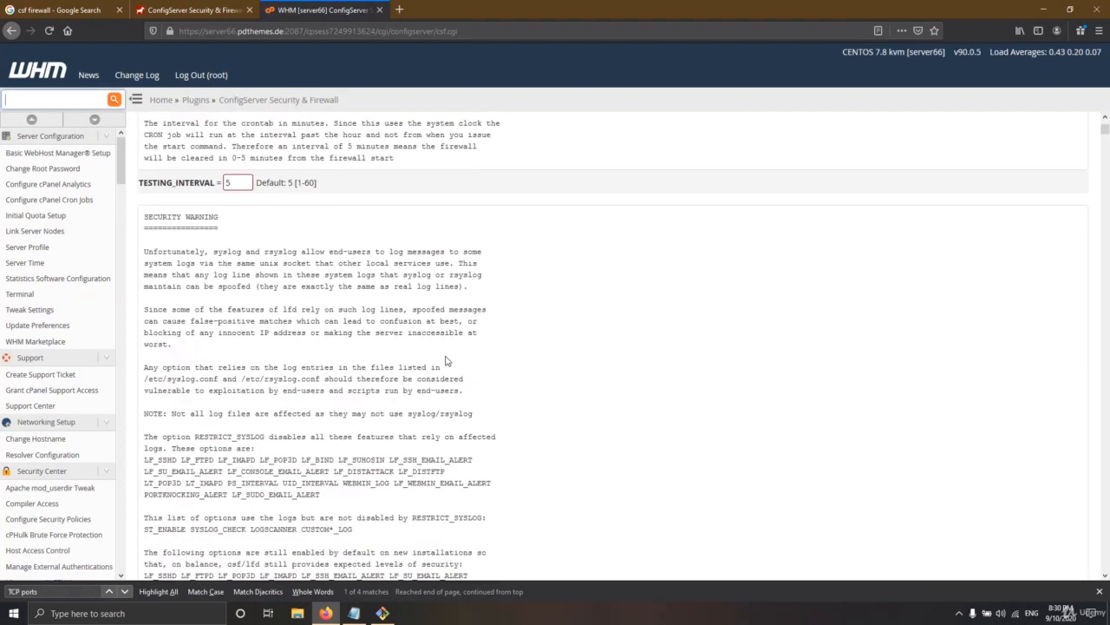
key("ctrl+f")
type("TCP")
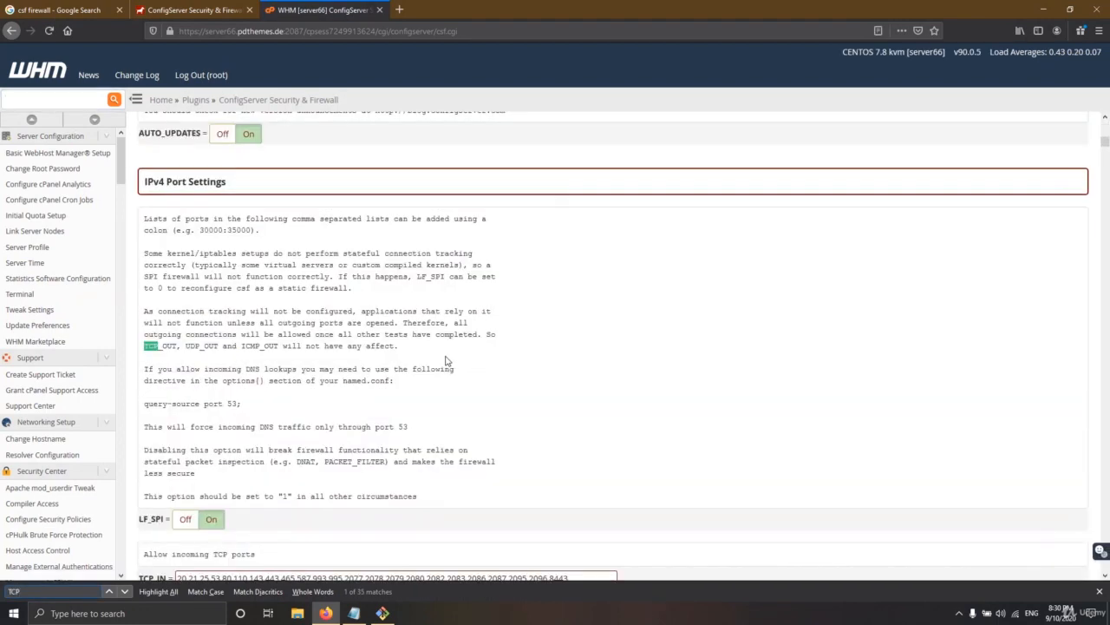
key("Return")
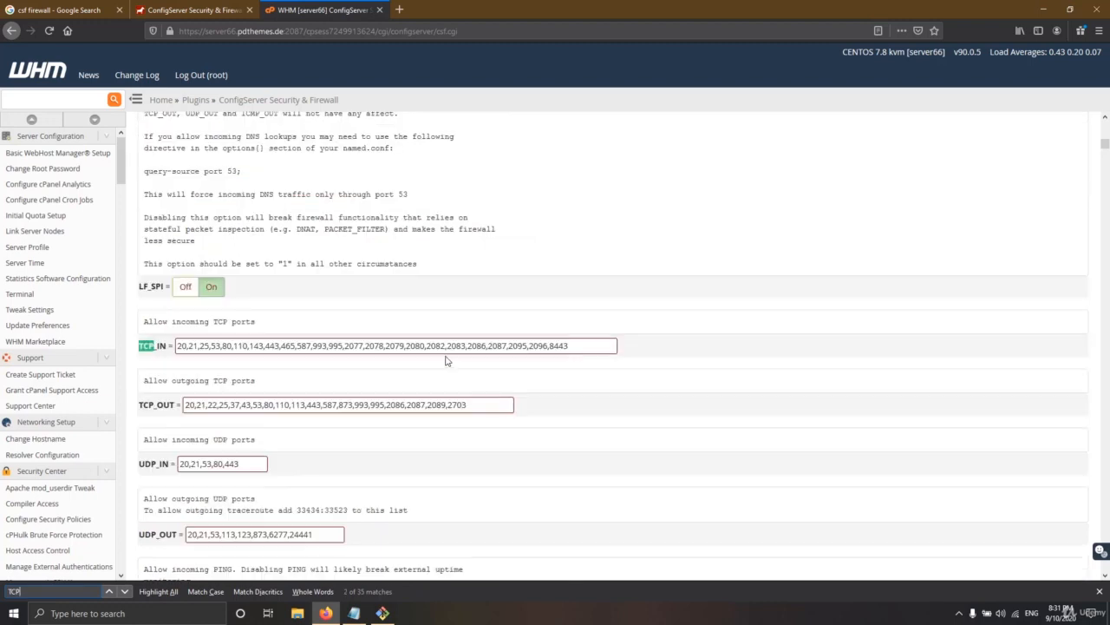
Add port 66 to the TCP_IN list after 53 and save the settings
left_click(222, 346)
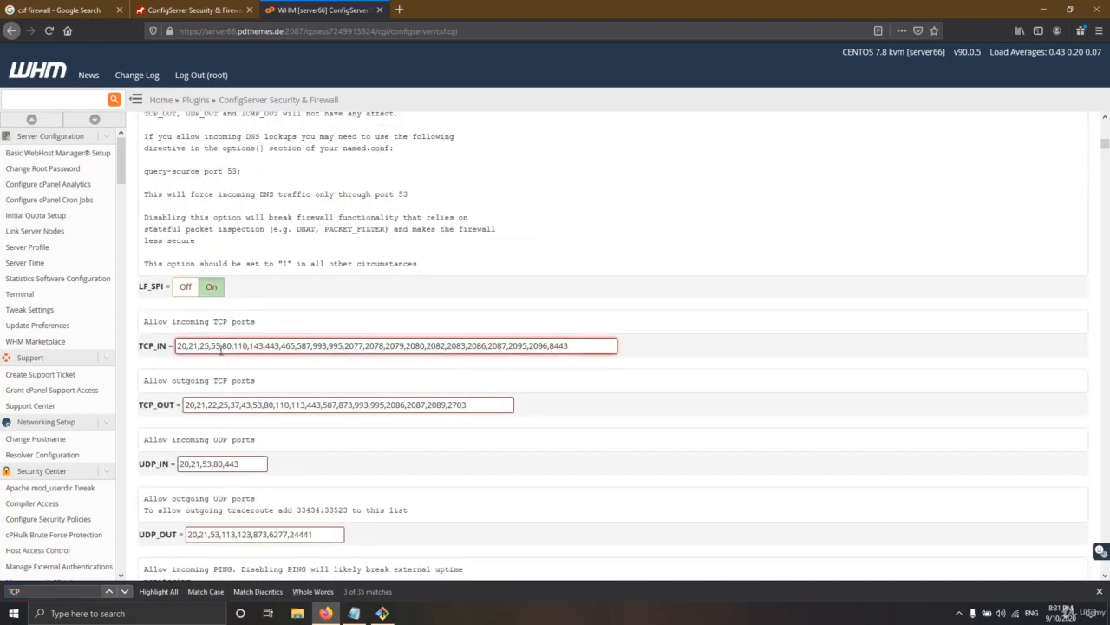
type(",")
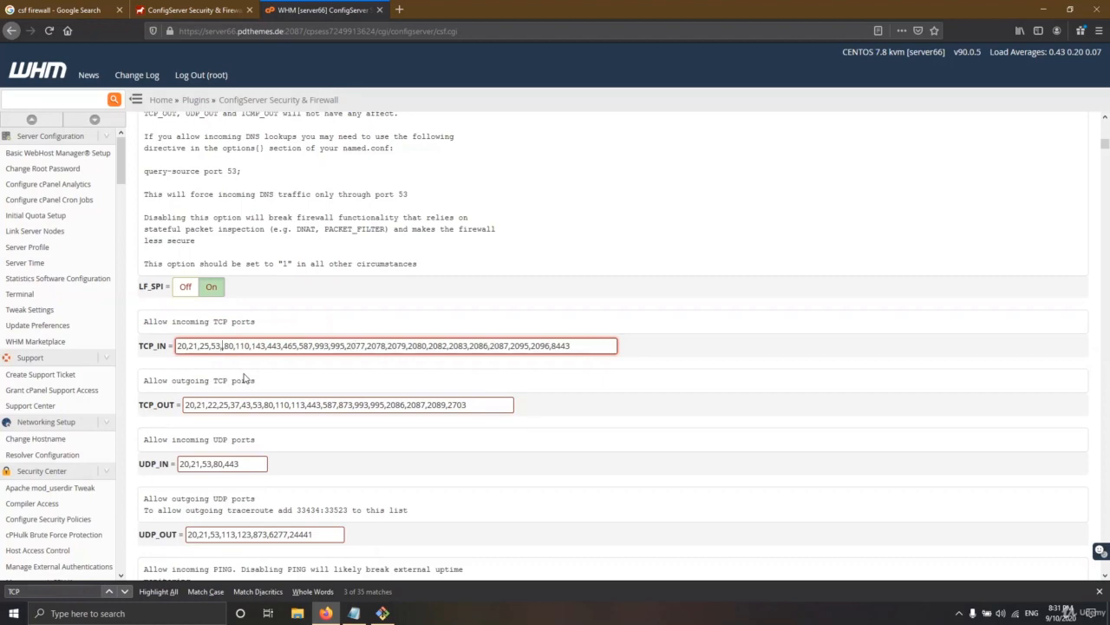
type("69")
scroll(315, 322, "down", 12)
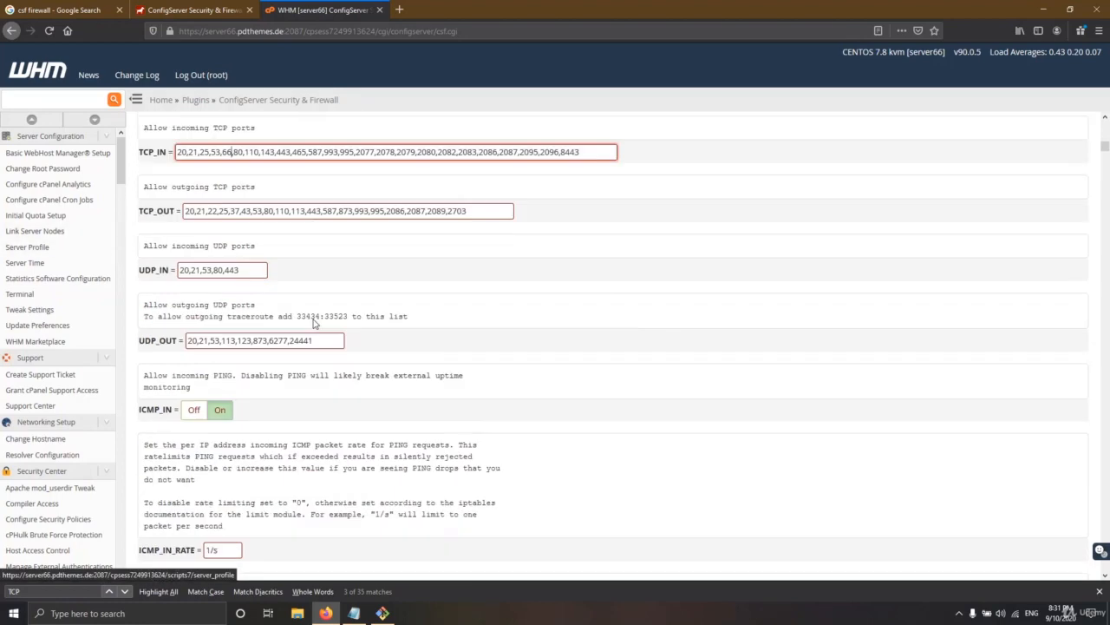
left_click_drag(1106, 160, 1105, 564)
left_click(610, 466)
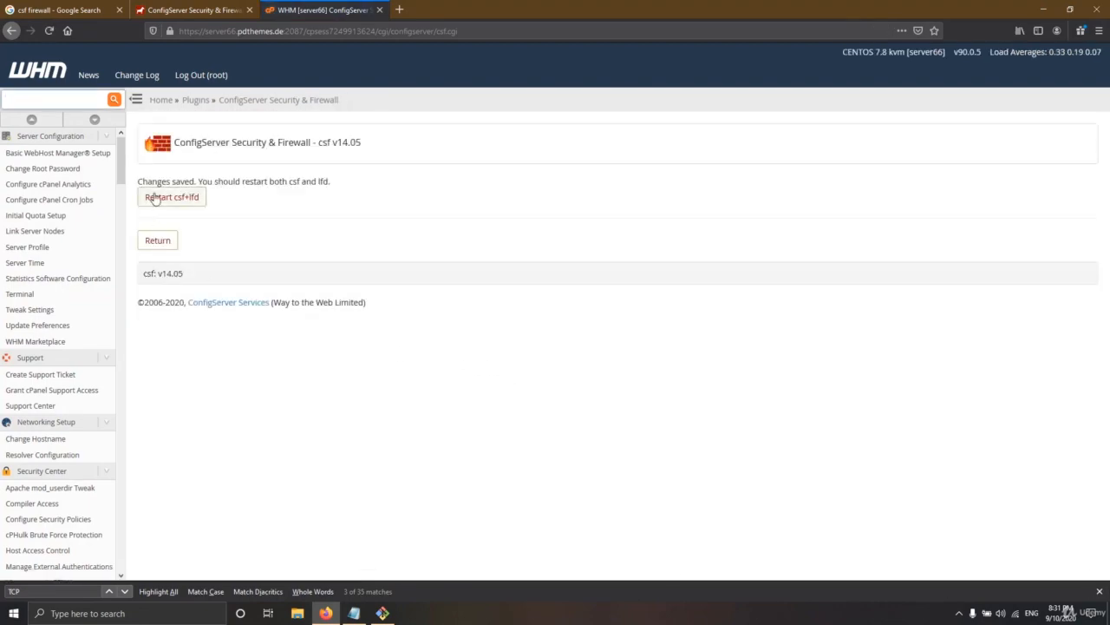
Restart csf+lfd and return to the main CSF page
left_click(157, 197)
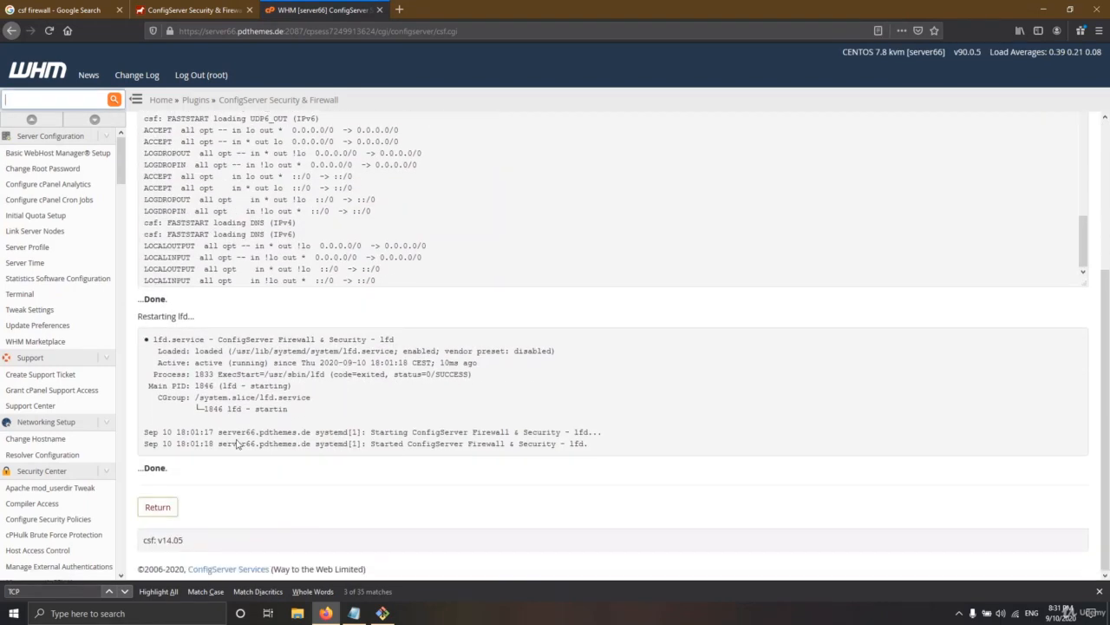
left_click(156, 507)
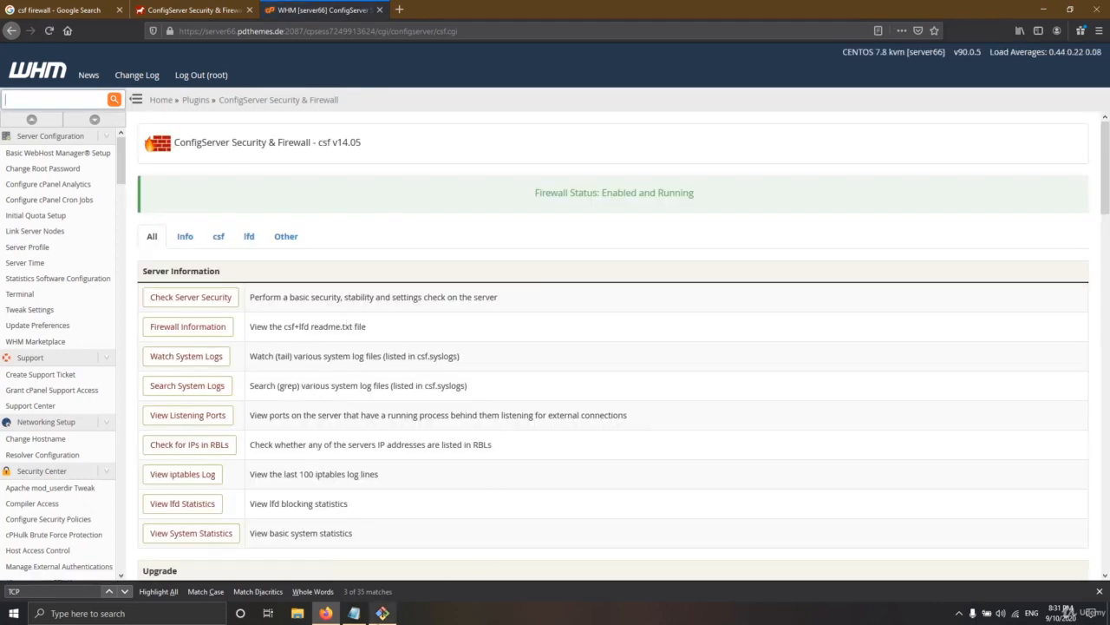
mouse_move(382, 610)
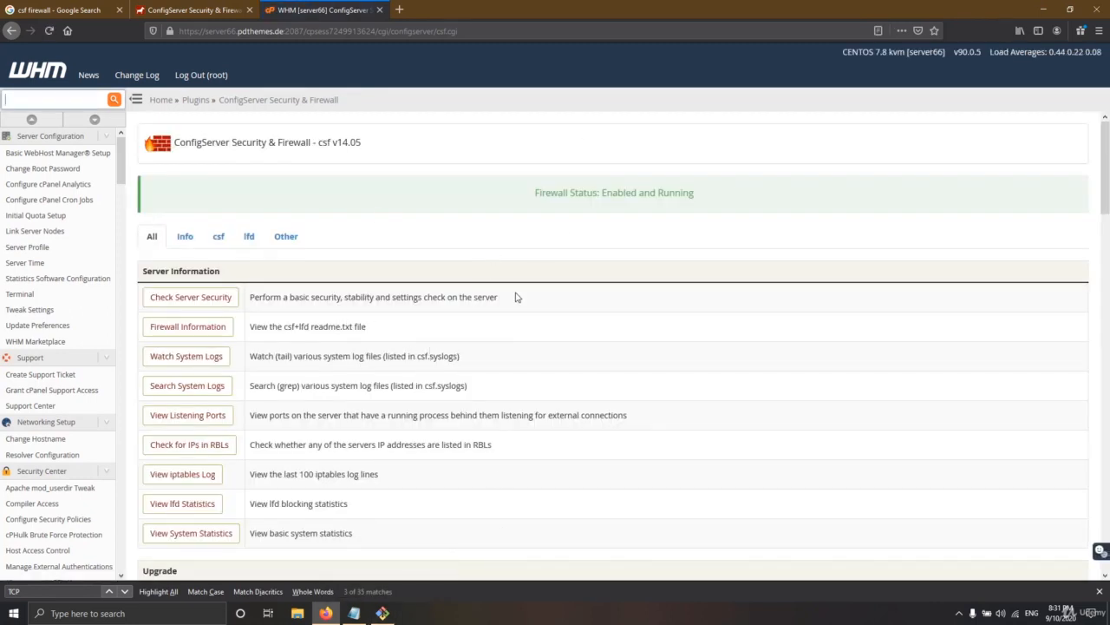
Rerun the ssh connection to the server on port 66
left_click(383, 612)
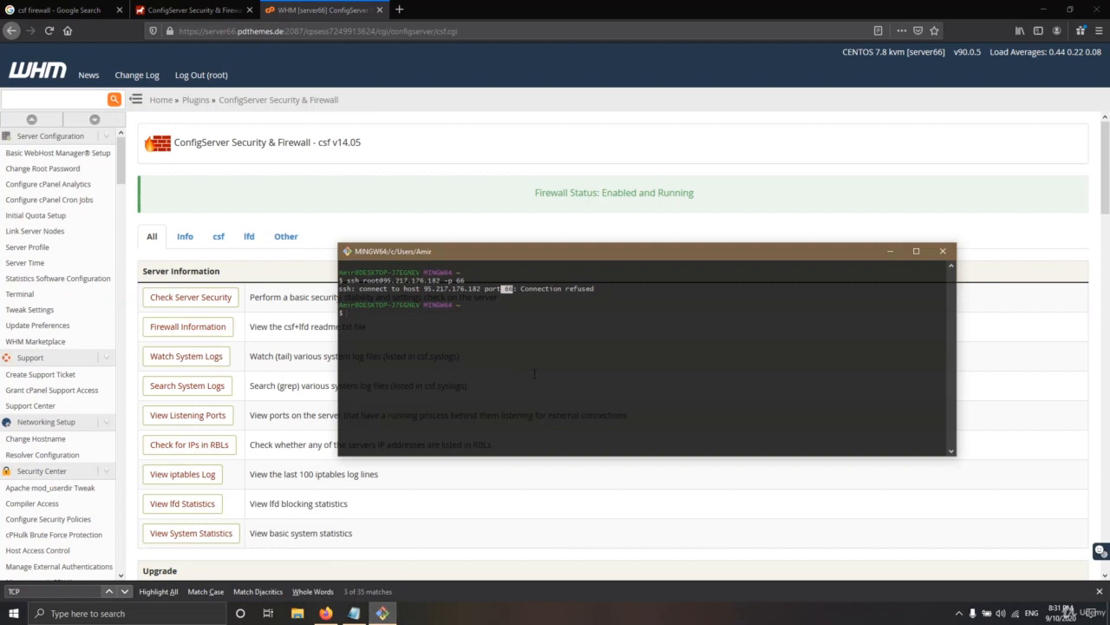
key("Up")
key("Return")
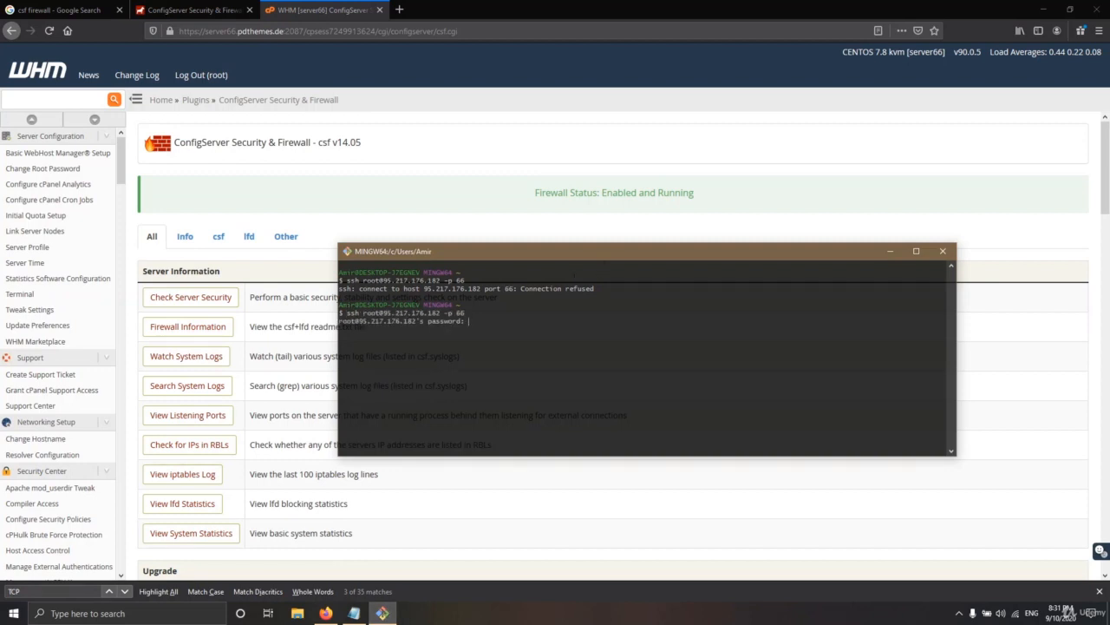
left_click_drag(607, 288, 356, 289)
left_click(557, 284)
left_click_drag(603, 288, 526, 289)
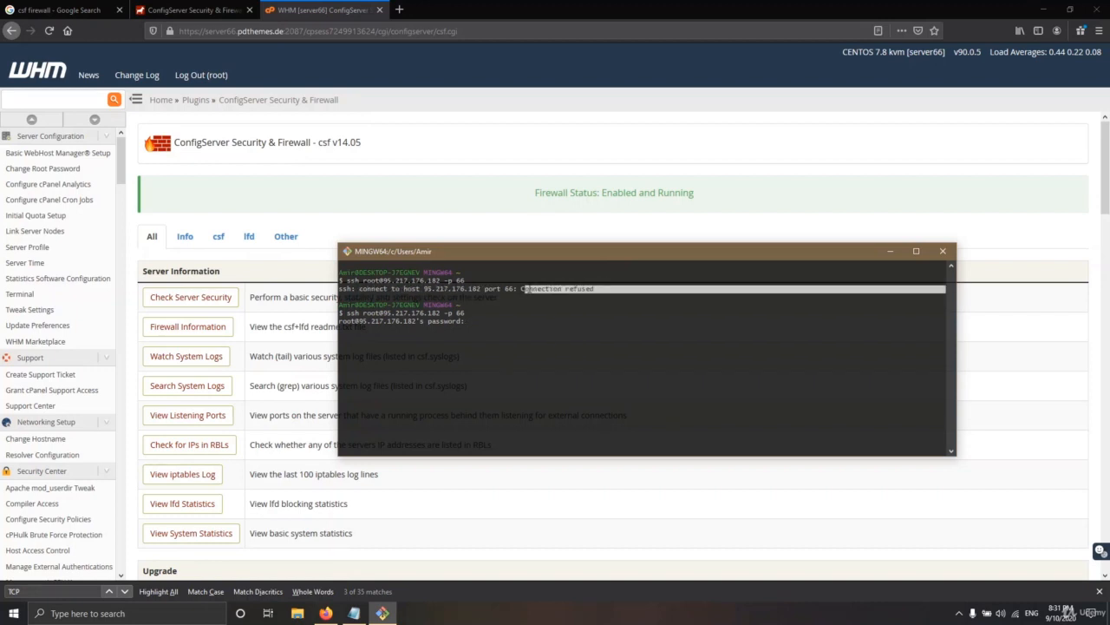
left_click(489, 321)
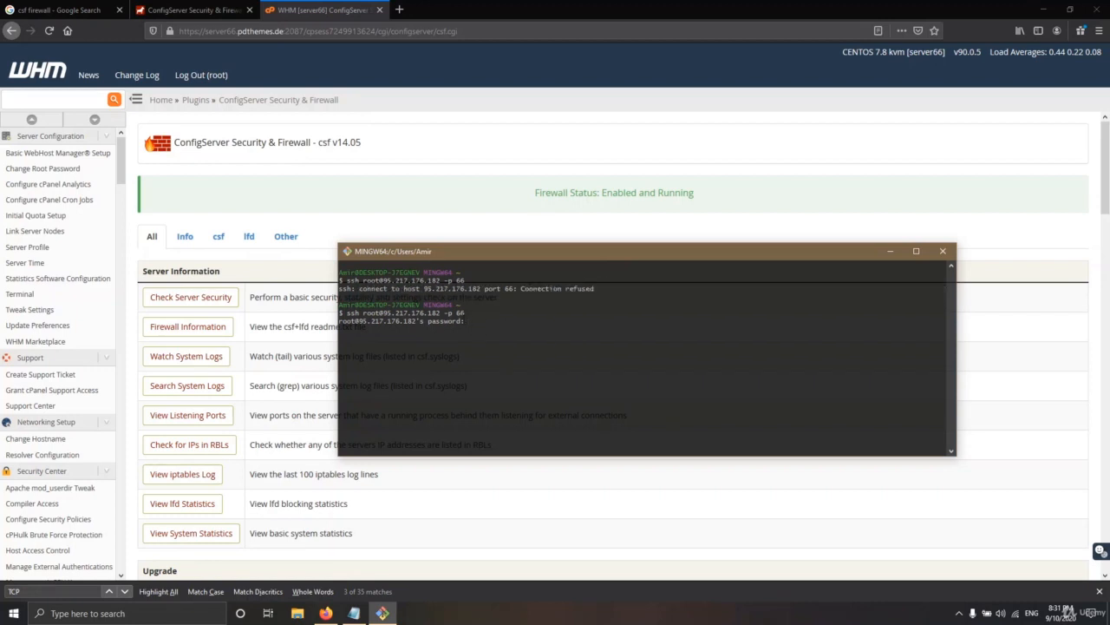
Copy the root password from the cpanel.txt notes and log in to the server
left_click(355, 613)
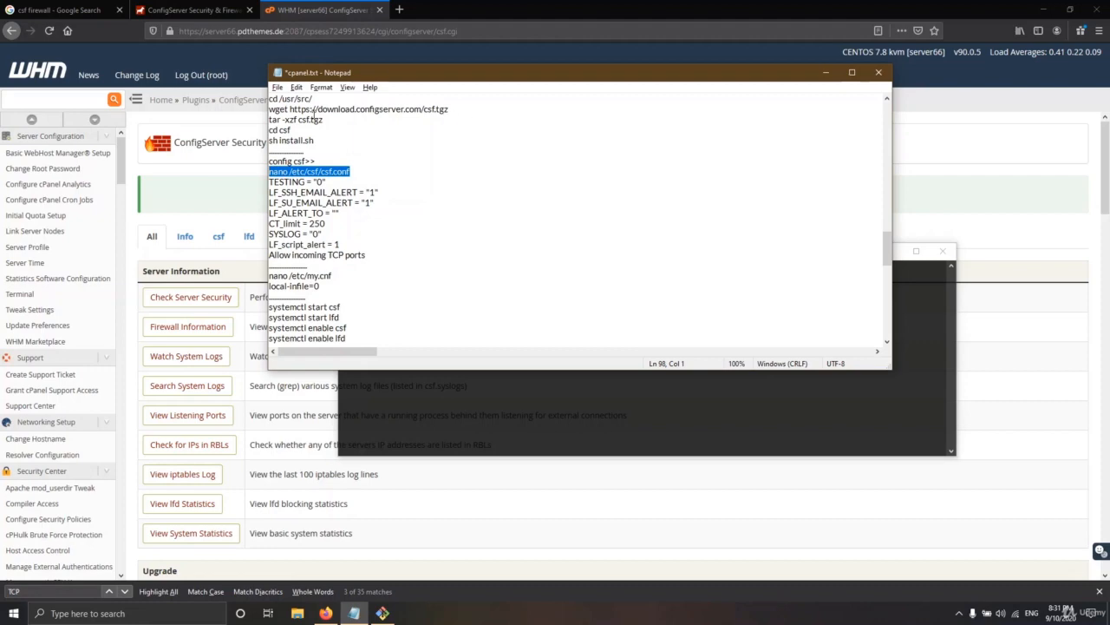
scroll(813, 200, "up", 5)
left_click_drag(887, 227, 886, 117)
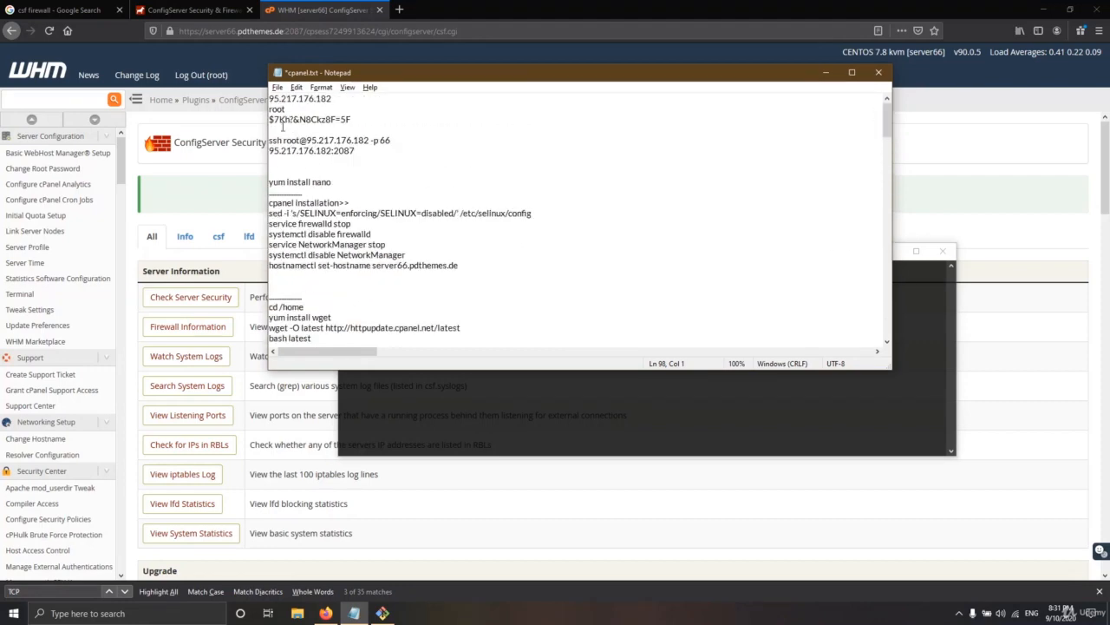
left_click(329, 113)
left_click_drag(330, 113, 267, 119)
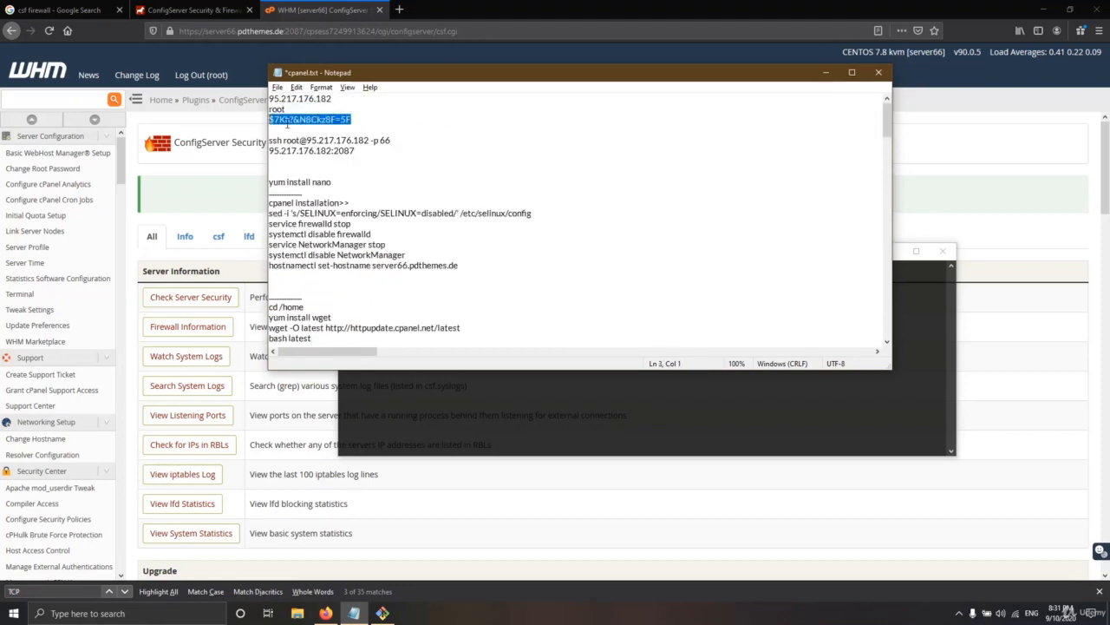
key("alt+Tab")
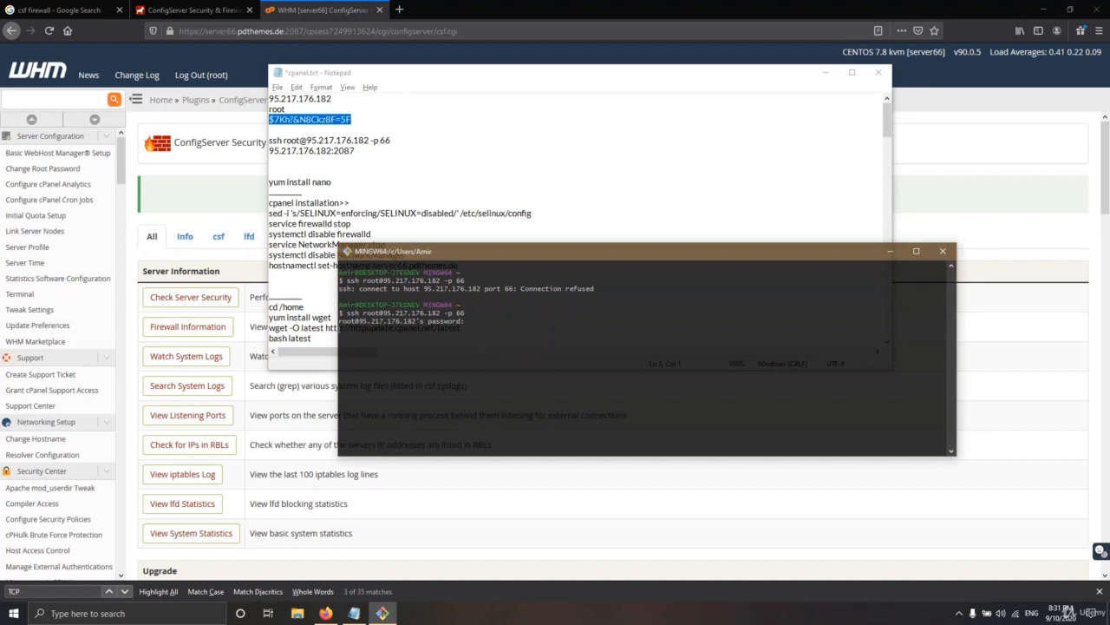
key("Return")
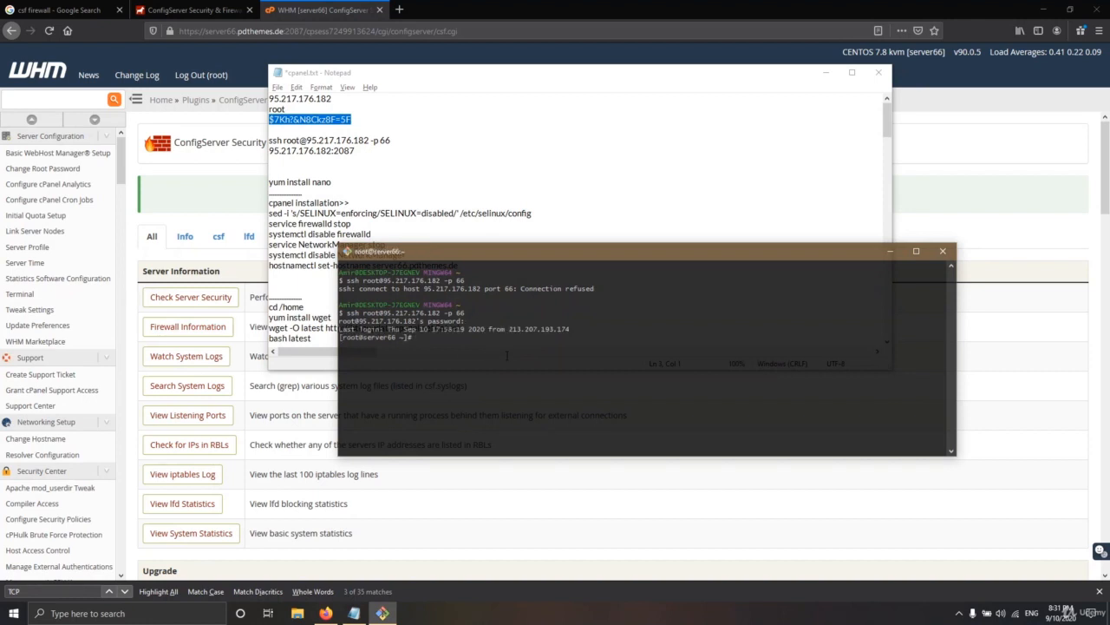
Open csf.conf in nano, search for TCP, confirm TCP_IN includes 66, and exit
type("nano /etc/csf/csf.conf")
key("Return")
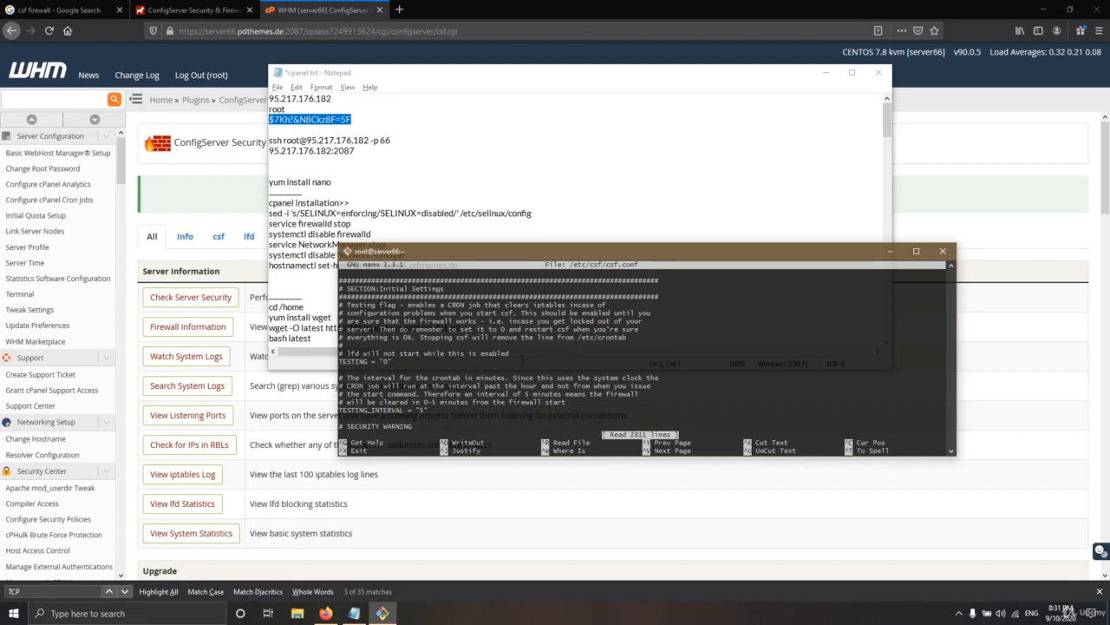
key("ctrl+w")
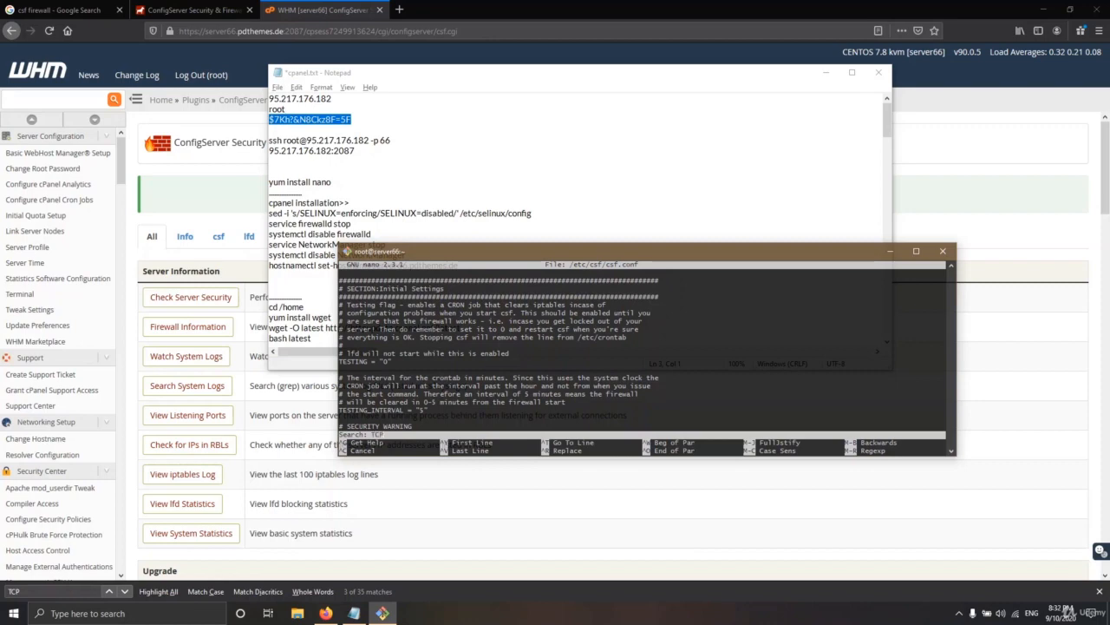
key("Return")
key("ctrl+w")
key("Return")
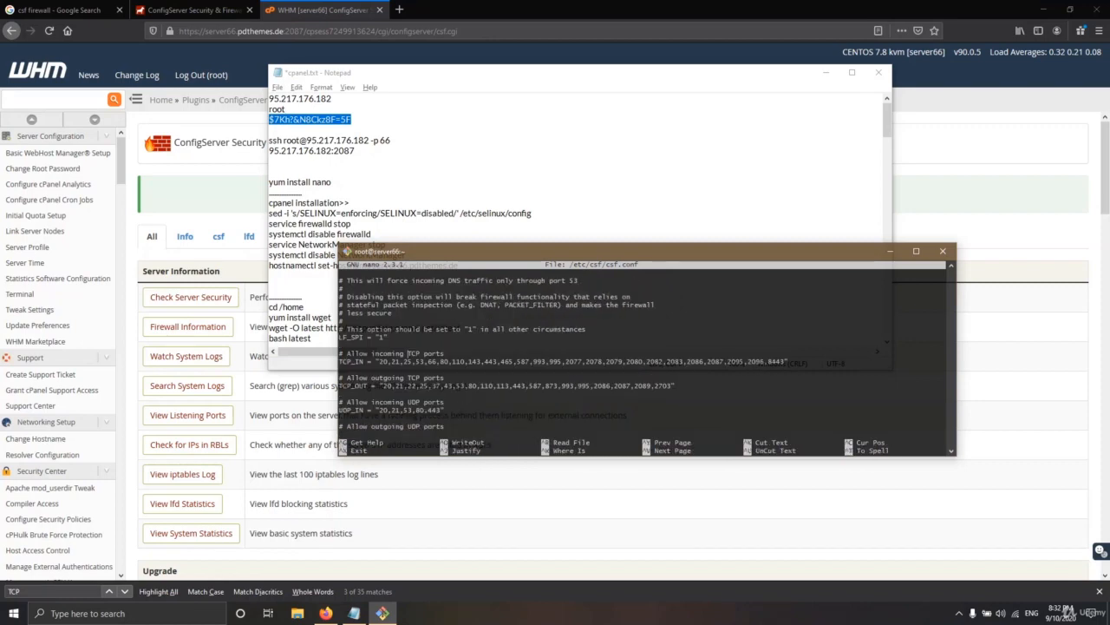
left_click_drag(434, 362, 426, 362)
left_click(440, 358)
left_click_drag(439, 362, 426, 362)
key("ctrl+x")
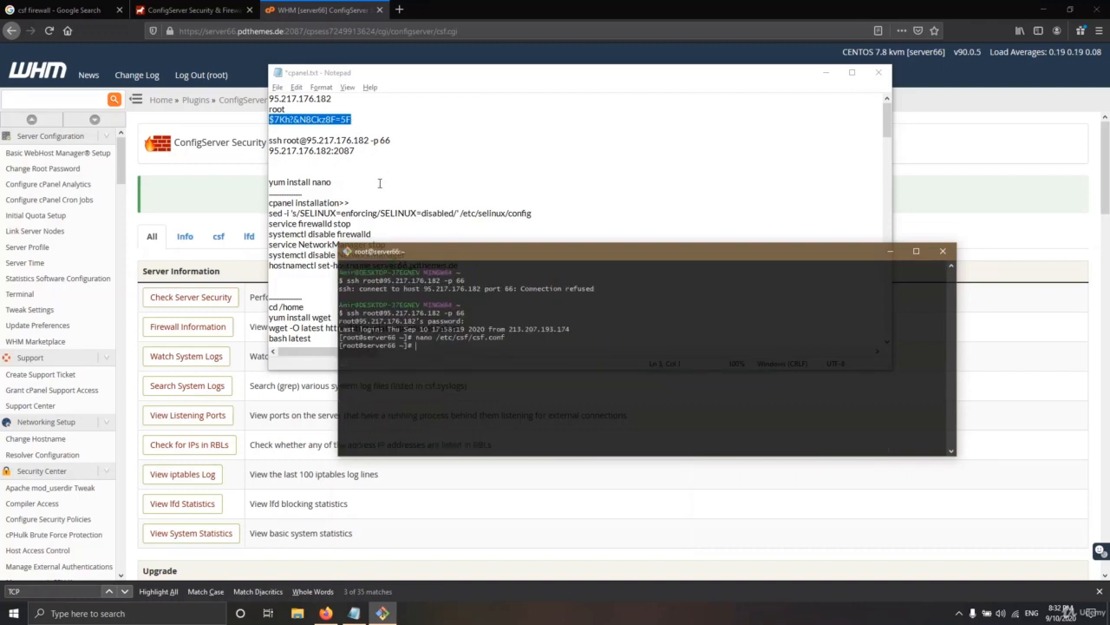
Copy the 'nano /etc/my.cnf' command from the cpanel.txt notes
left_click(378, 180)
scroll(343, 274, "down", 5)
scroll(363, 270, "down", 6)
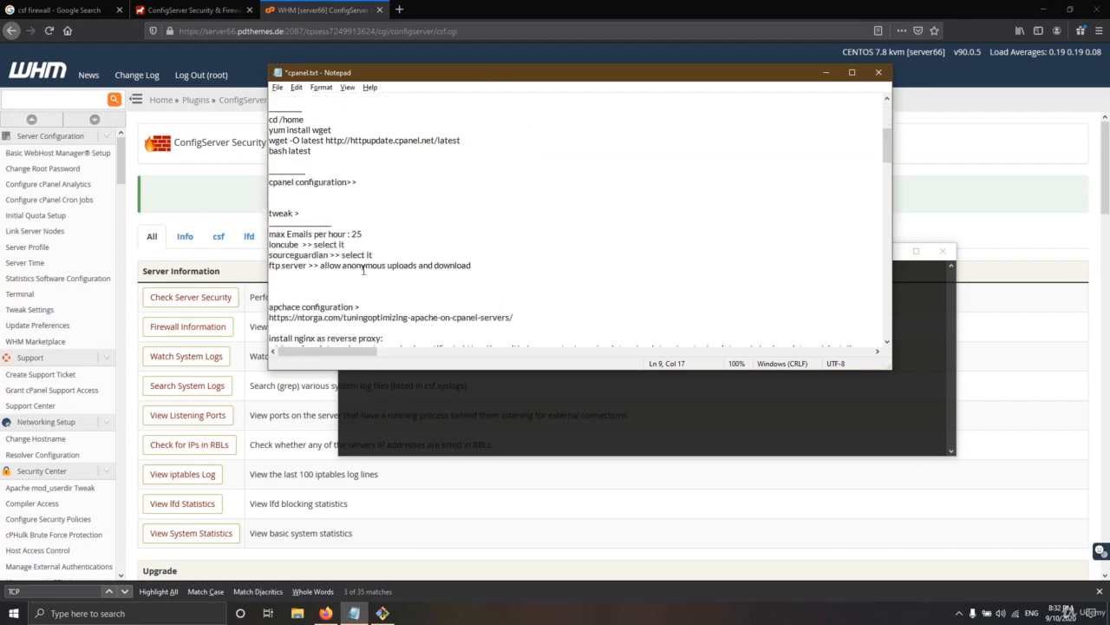
scroll(364, 270, "down", 10)
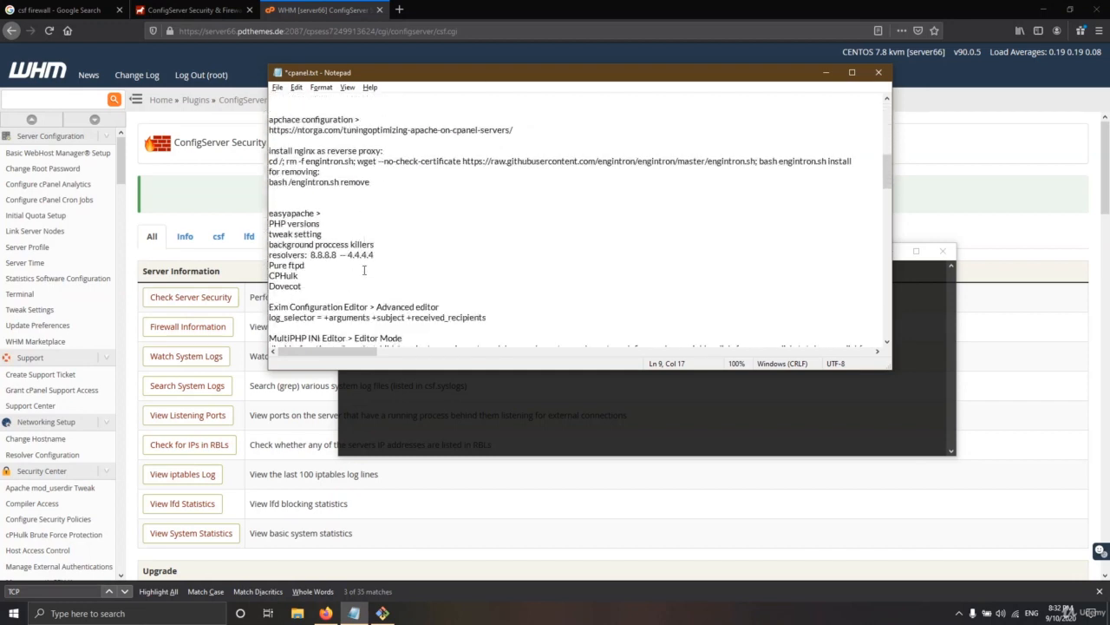
scroll(363, 270, "down", 9)
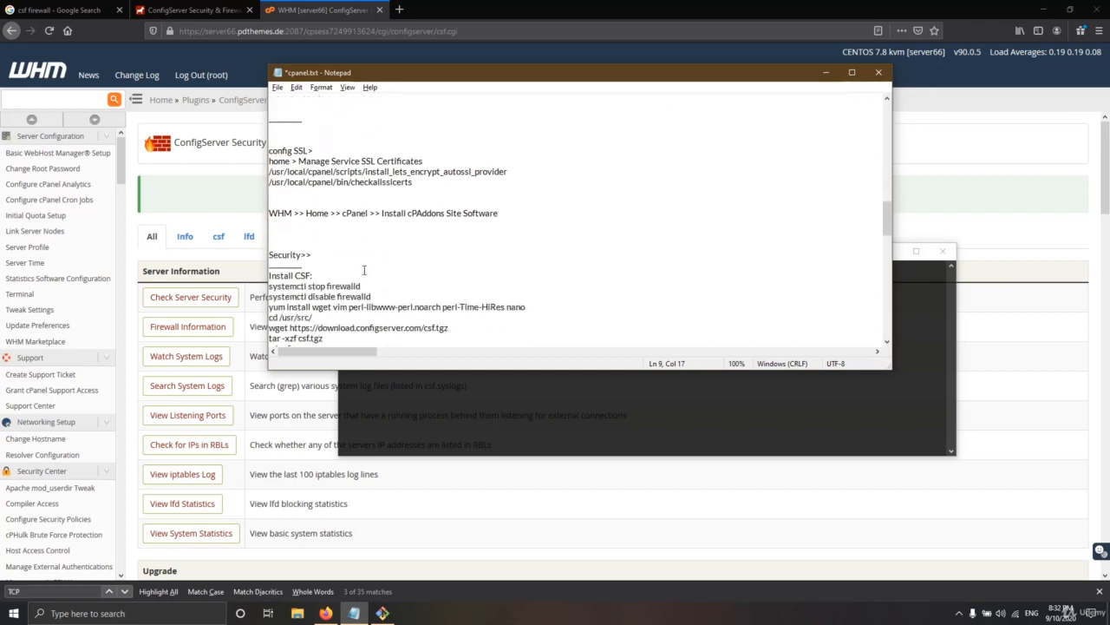
scroll(351, 269, "down", 3)
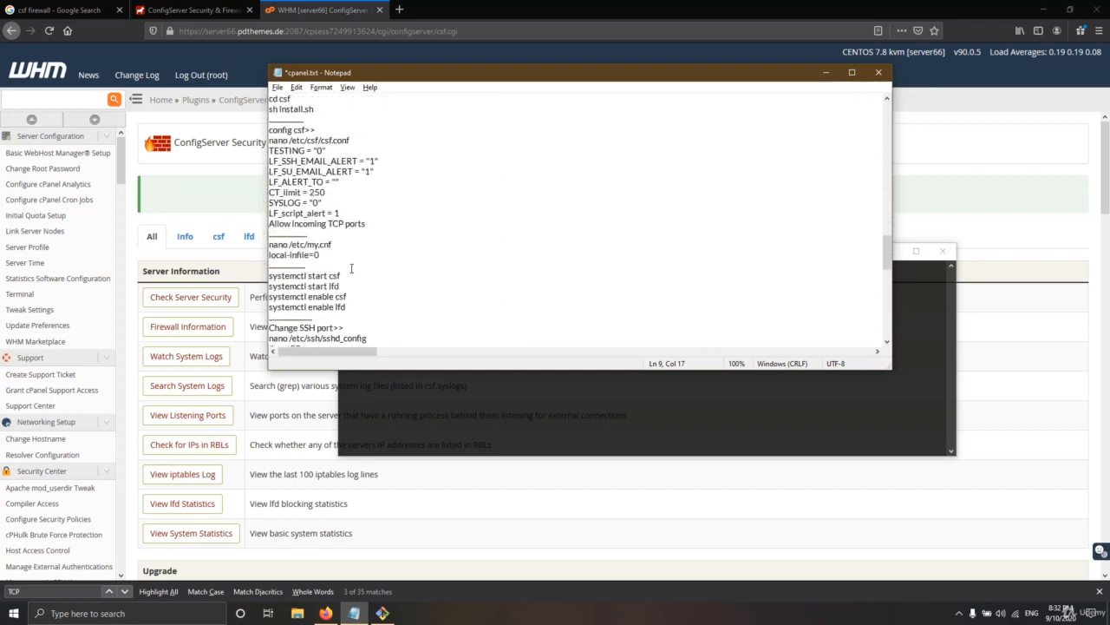
left_click(343, 212)
left_click_drag(343, 213, 282, 213)
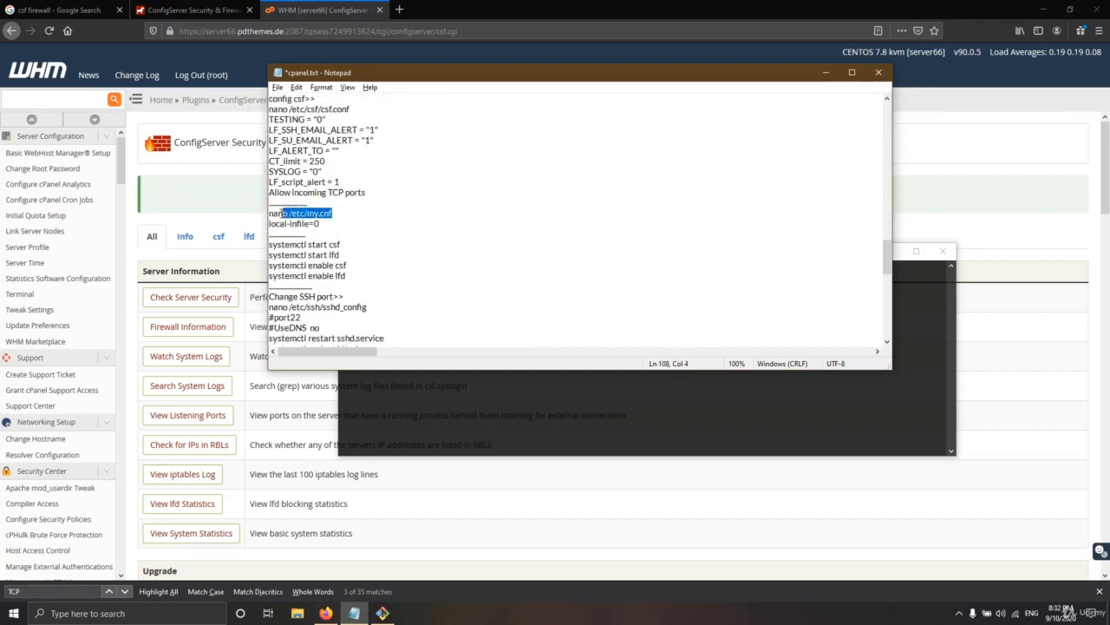
left_click_drag(354, 212, 260, 214)
right_click(300, 216)
left_click(321, 252)
Paste and run nano /etc/my.cnf in the terminal
left_click(455, 382)
key("shift+Insert")
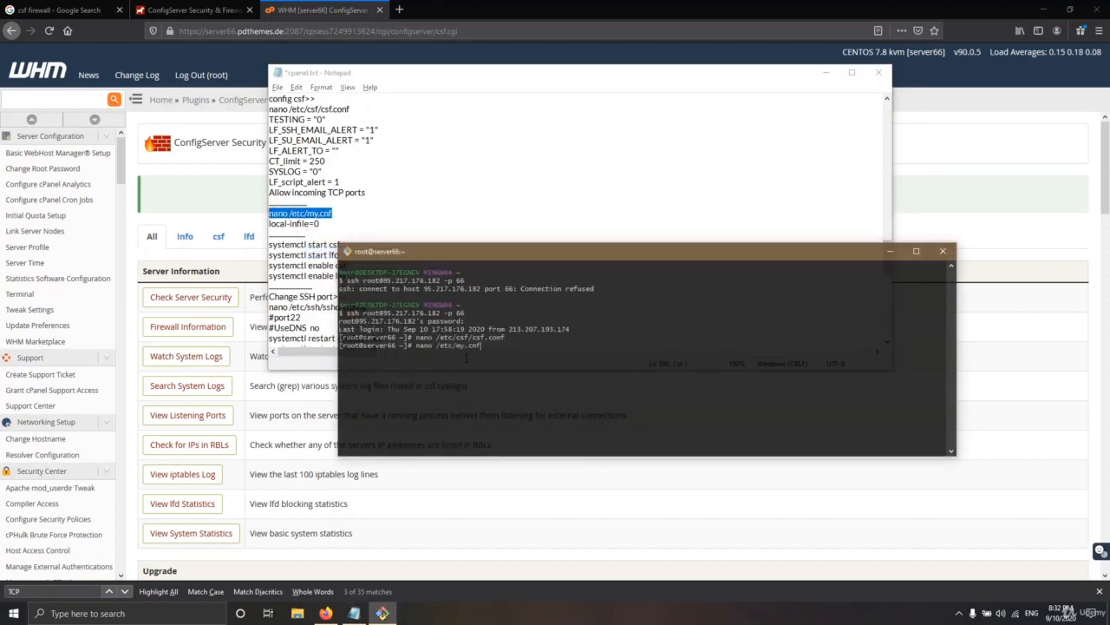
key("Return")
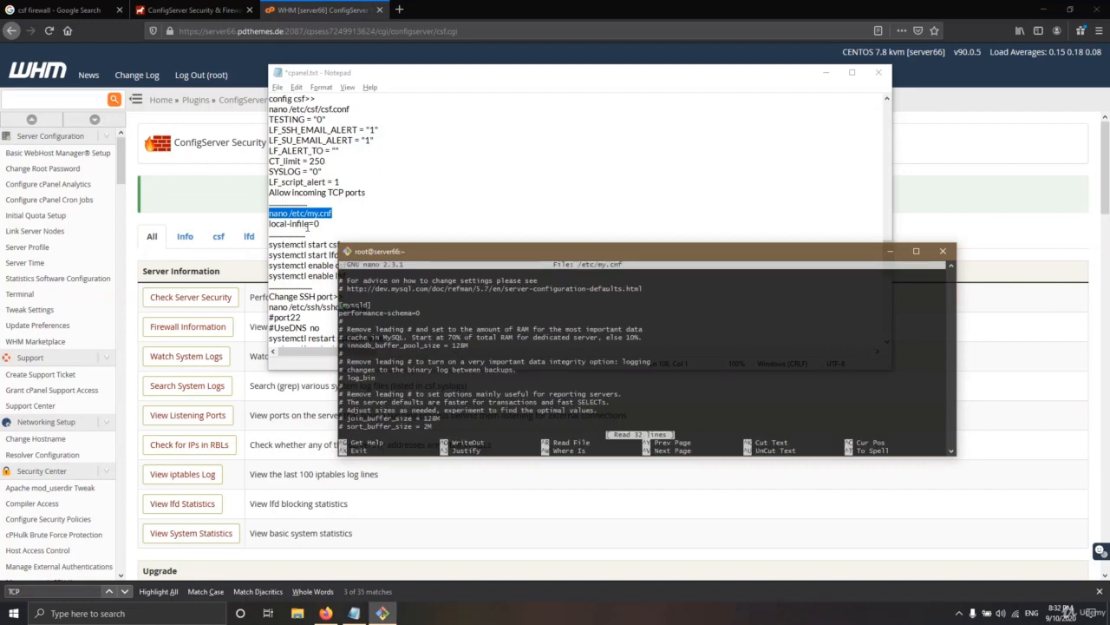
Search /etc/my.cnf for an existing local-infile setting
left_click_drag(309, 224, 269, 224)
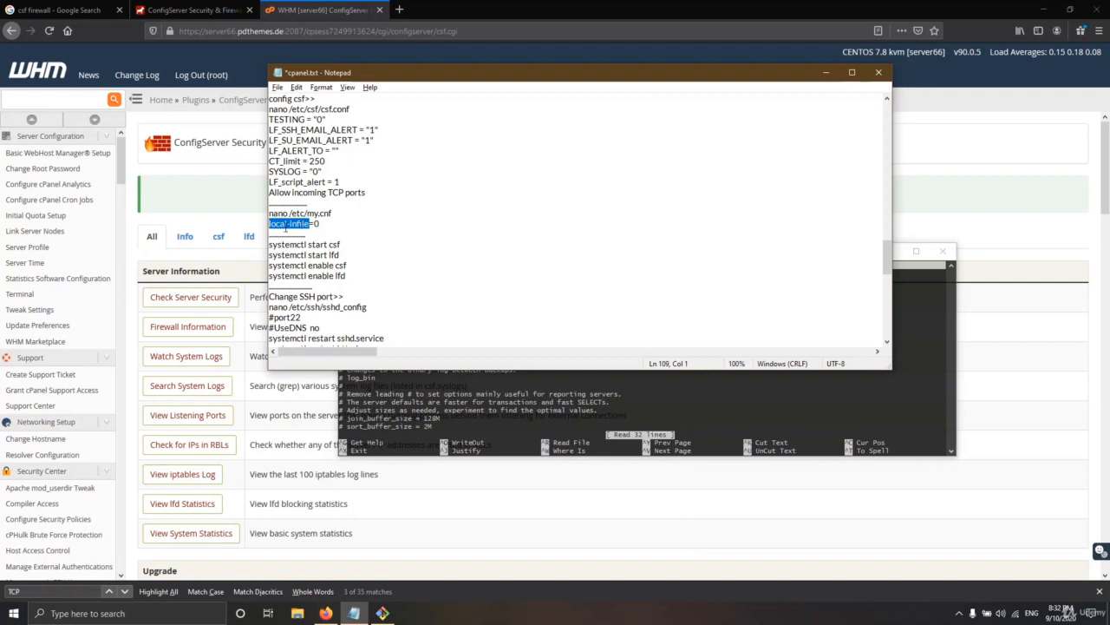
left_click(599, 373)
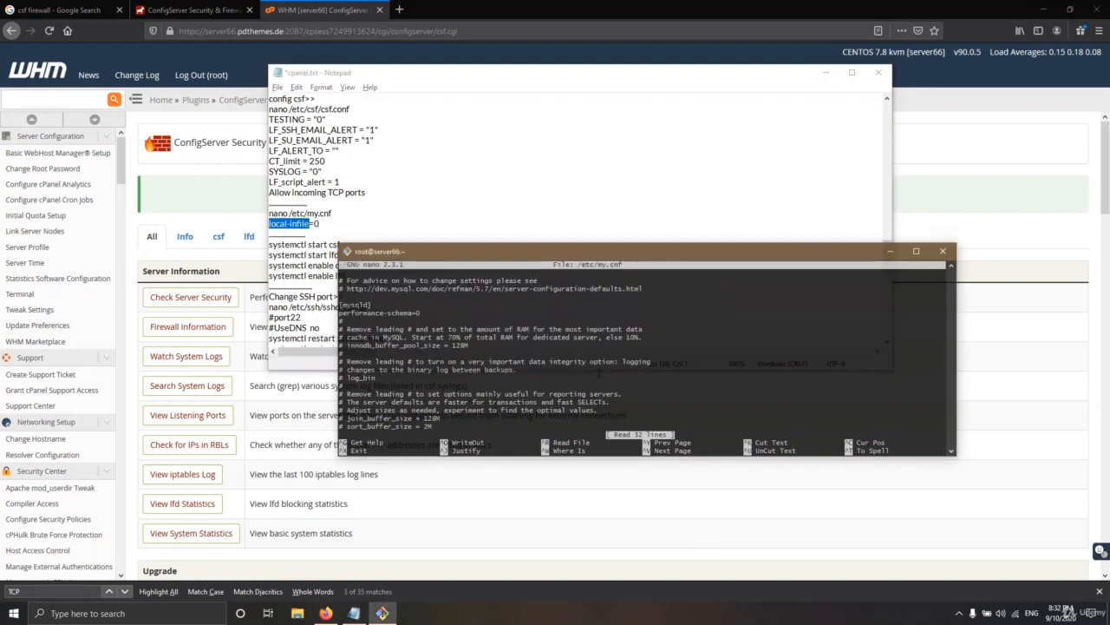
key("ctrl+w")
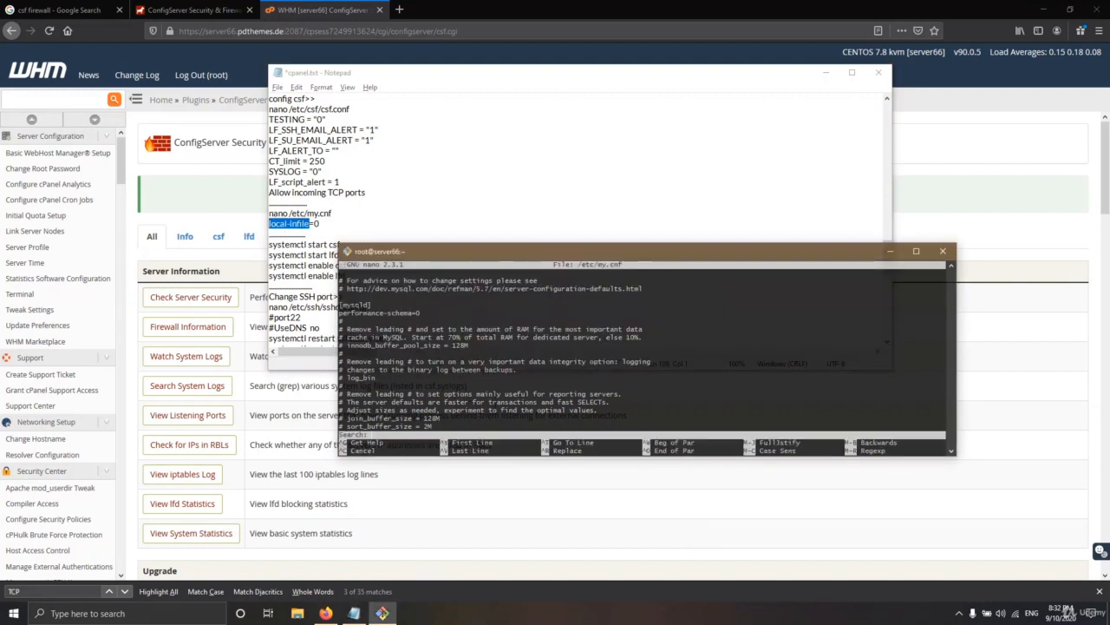
key("shift+Insert")
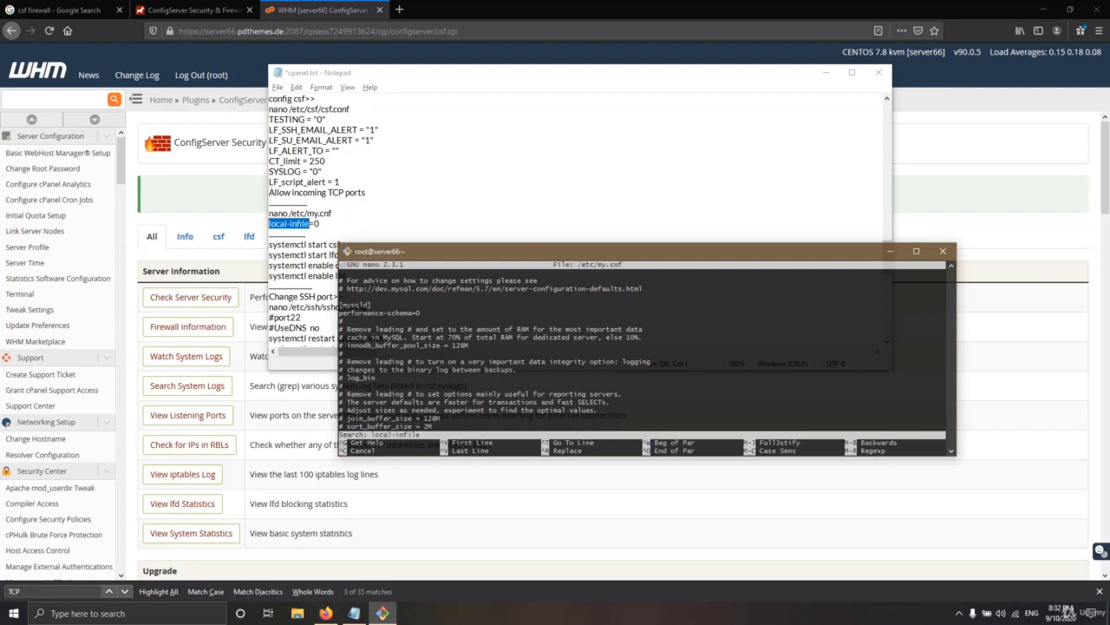
key("Return")
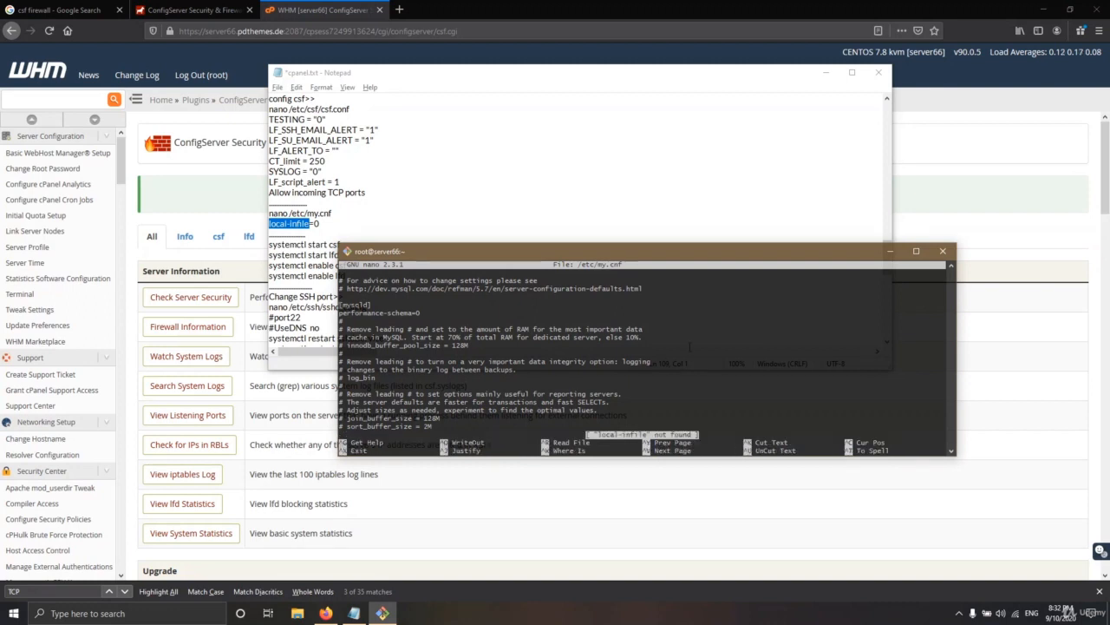
scroll(555, 342, "down", 10)
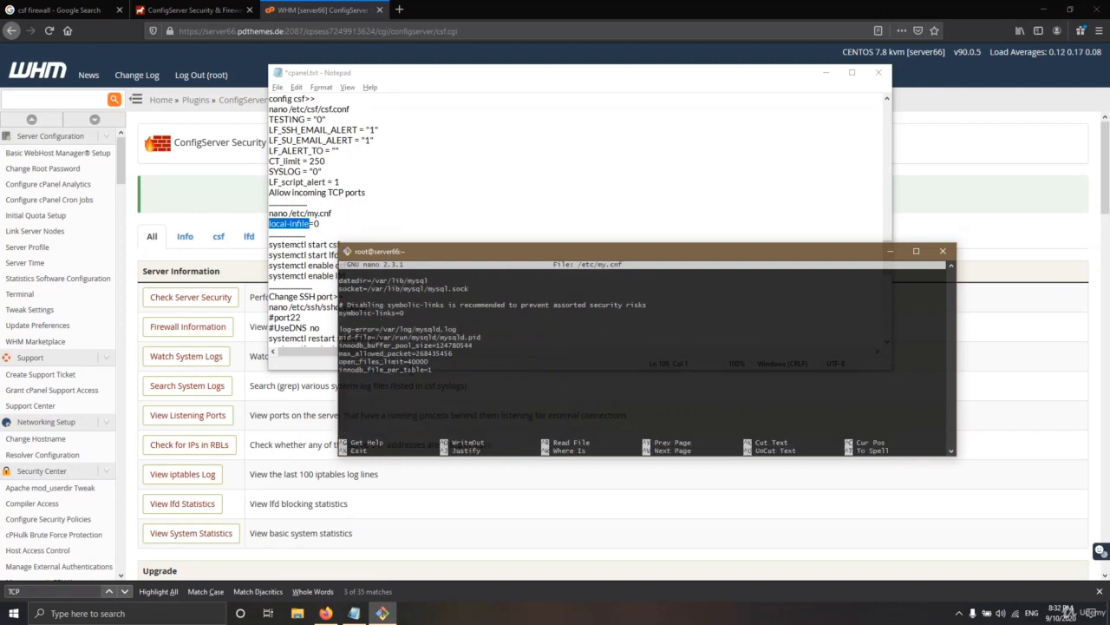
scroll(555, 347, "up", 10)
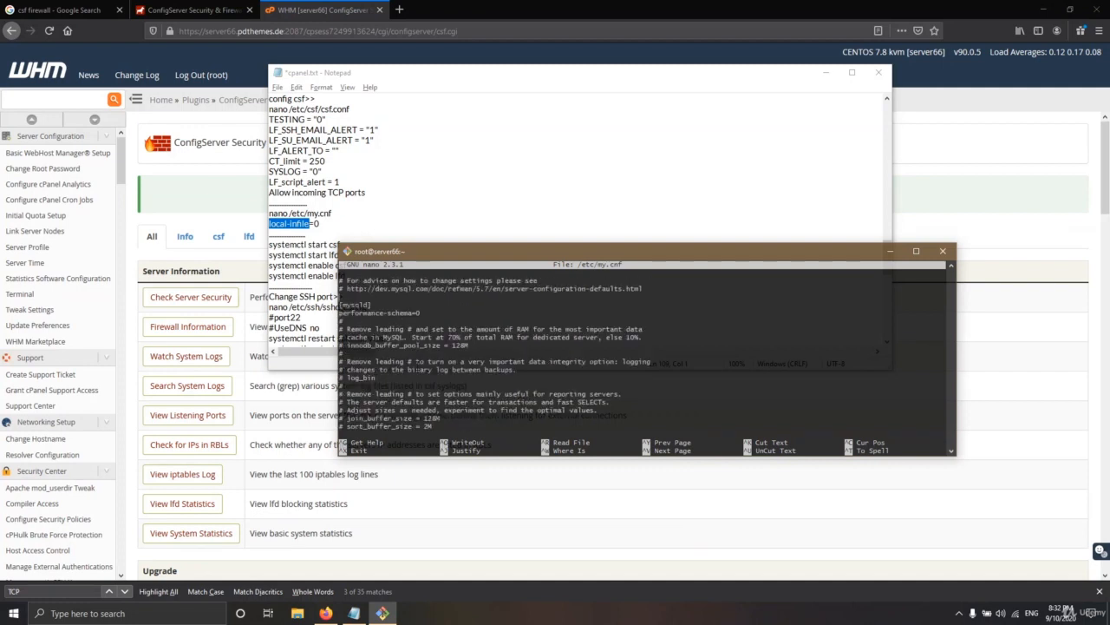
scroll(647, 355, "down", 10)
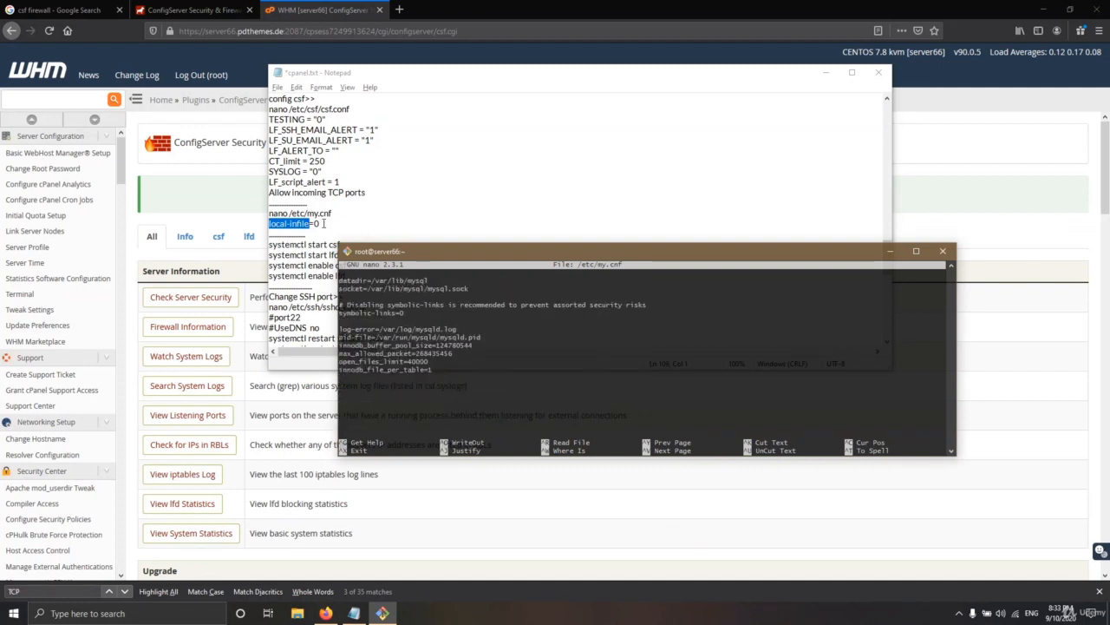
Paste local-infile=0 on a new line at the end of my.cnf
left_click_drag(322, 224, 268, 224)
right_click(284, 224)
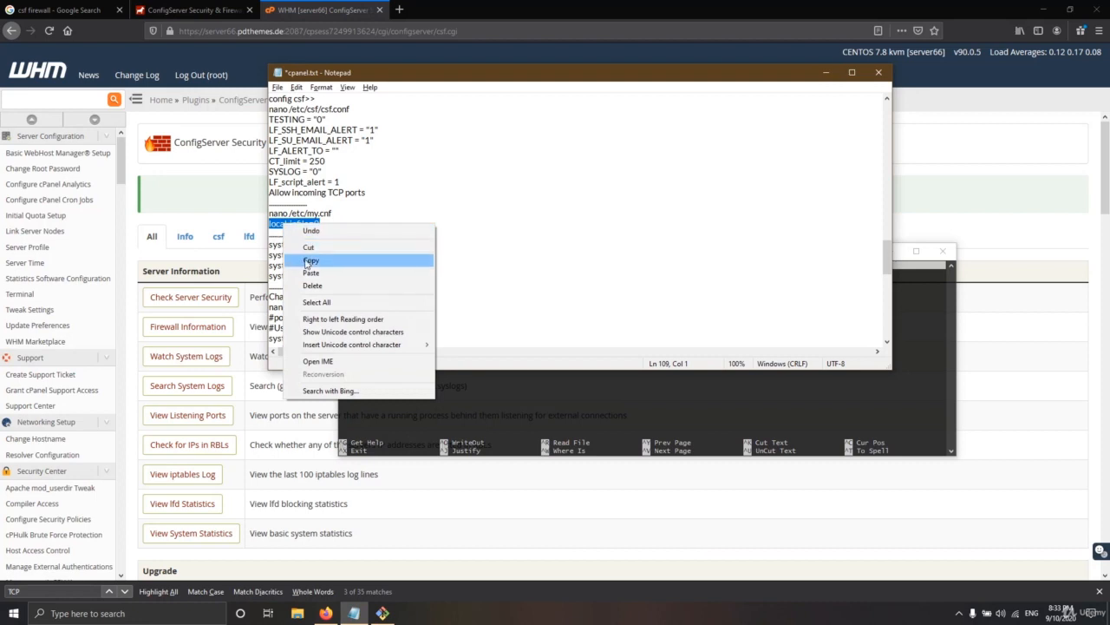
left_click(310, 261)
left_click(445, 397)
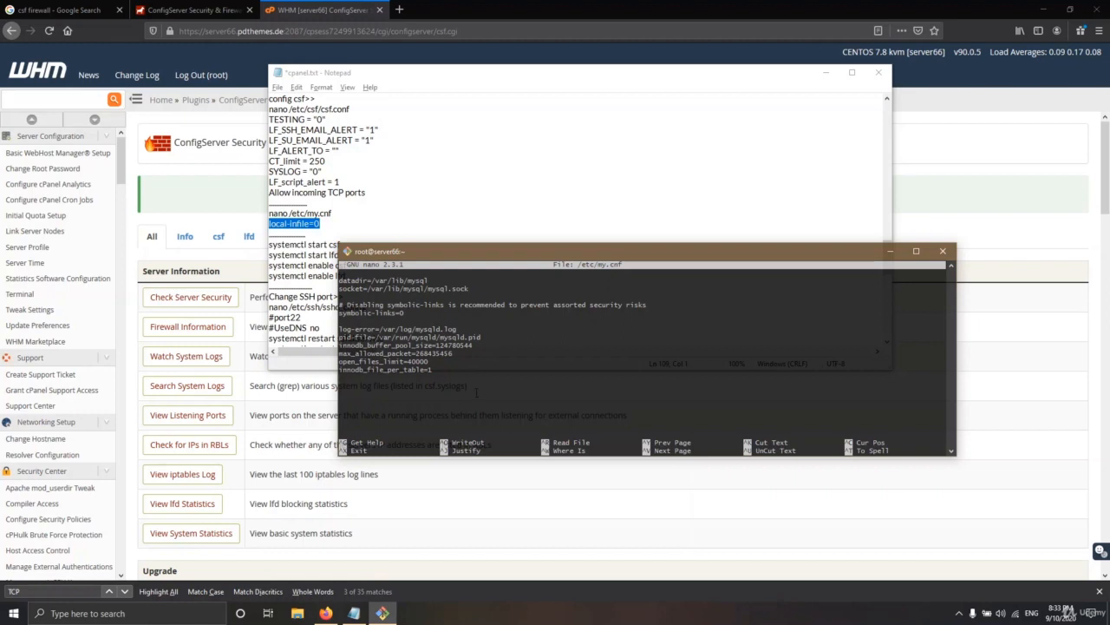
right_click(476, 393)
key("BackSpace")
key("BackSpace")
Save my.cnf and exit nano back to the shell
key("ctrl+x")
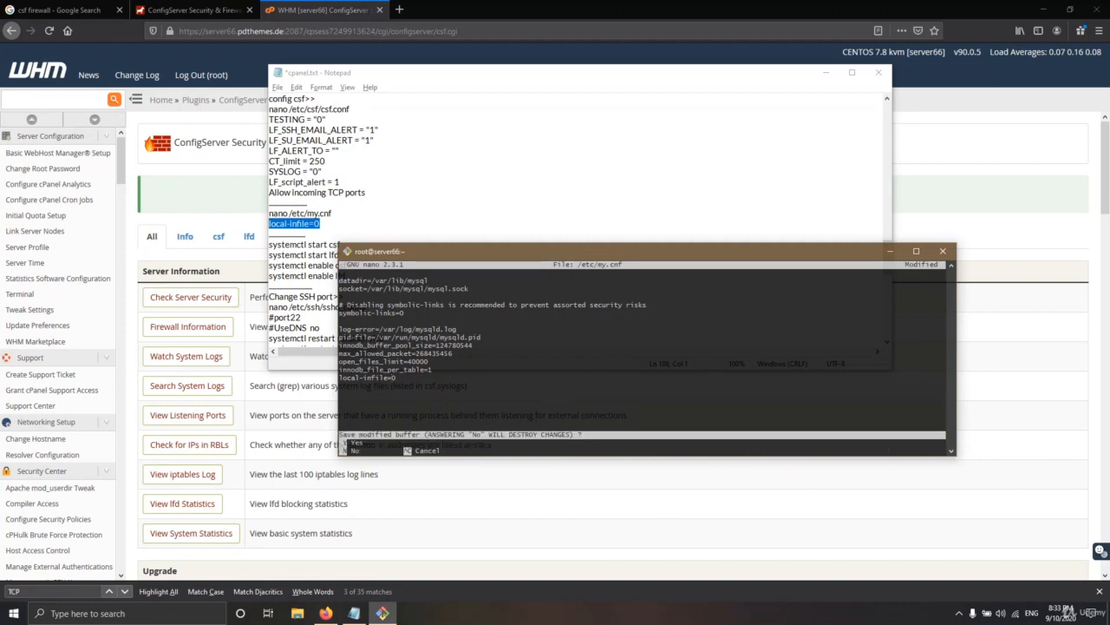
key("y")
key("Return")
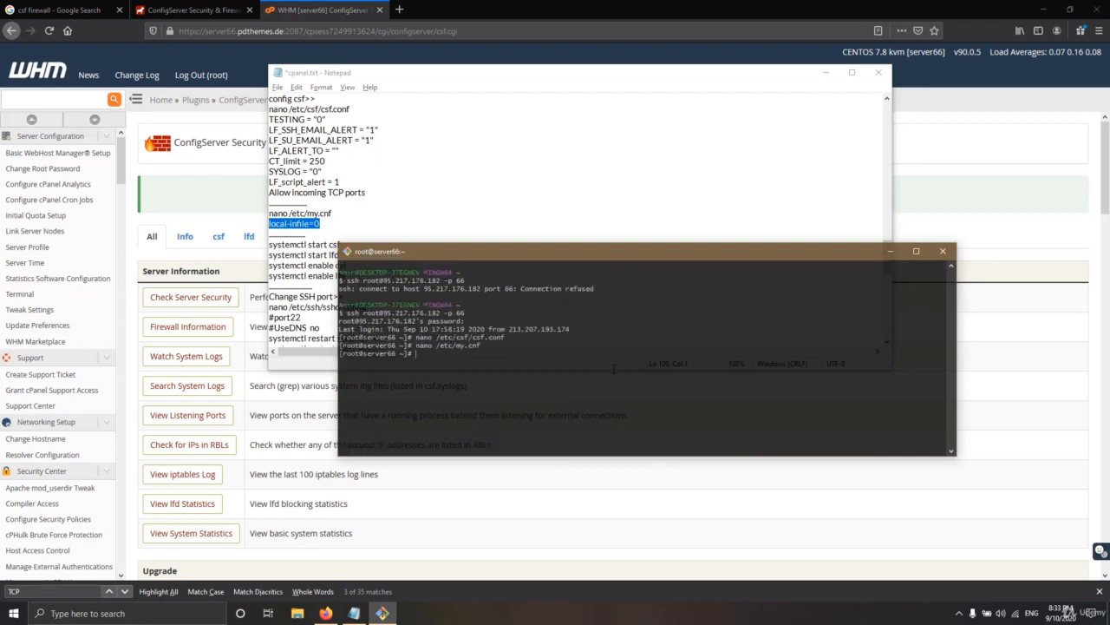
left_click(414, 214)
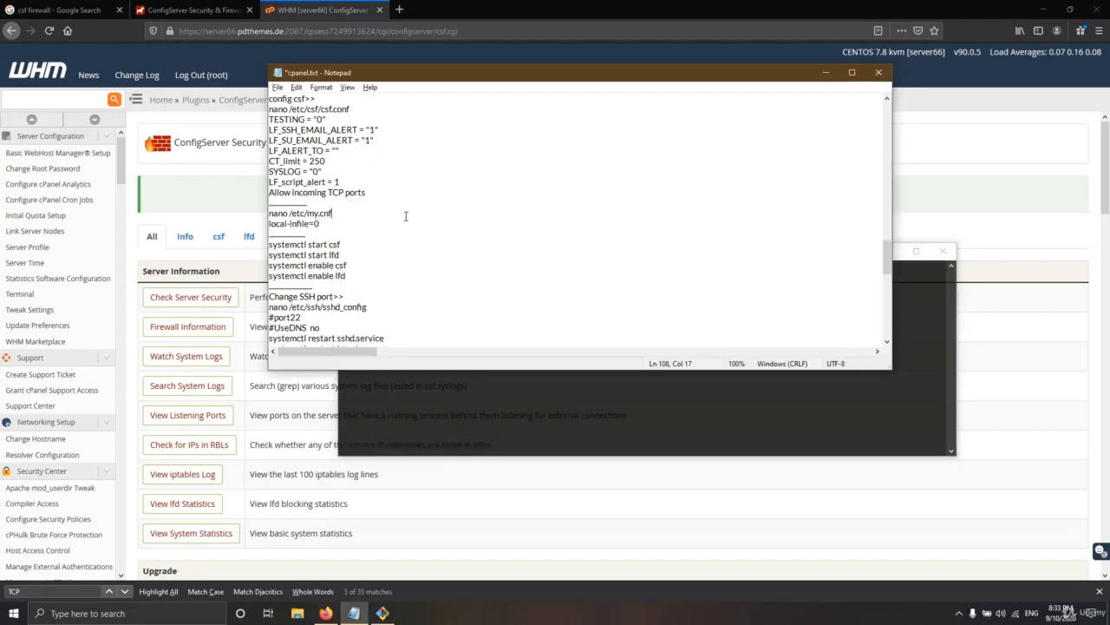
Bring the WHM firewall page forward and run the server security check, which scores out of 102
left_click(826, 72)
left_click_drag(535, 255, 614, 221)
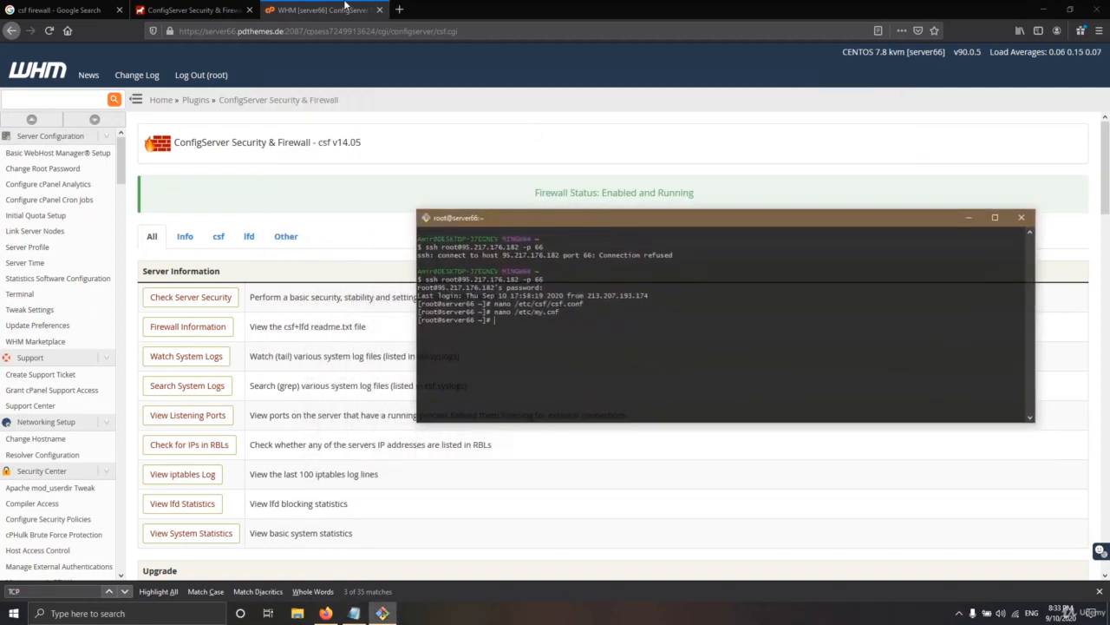
left_click(347, 7)
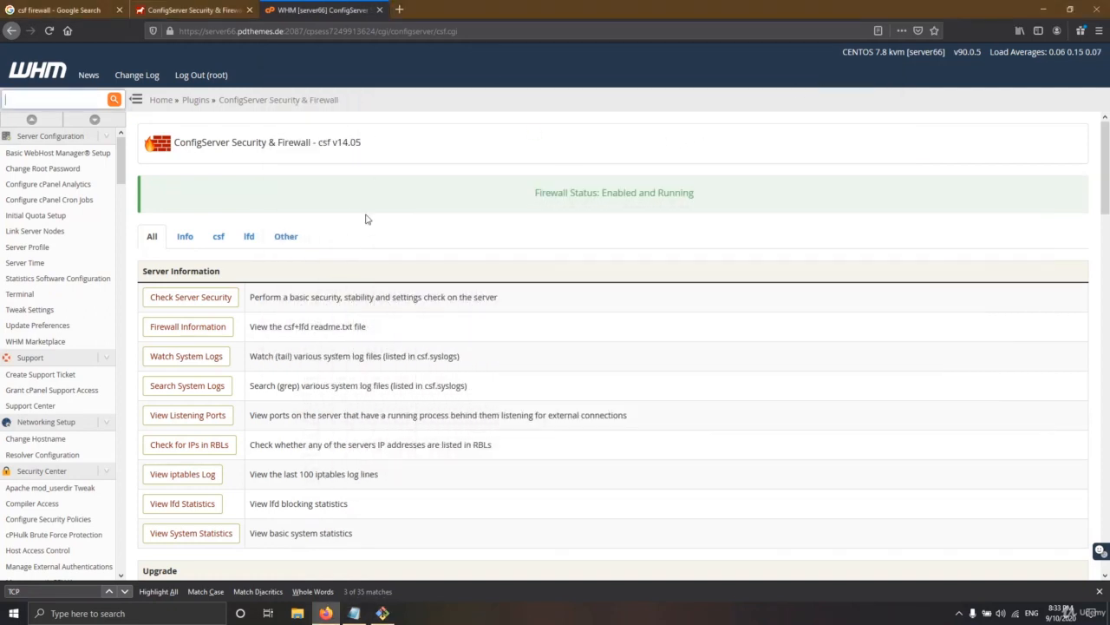
left_click(198, 301)
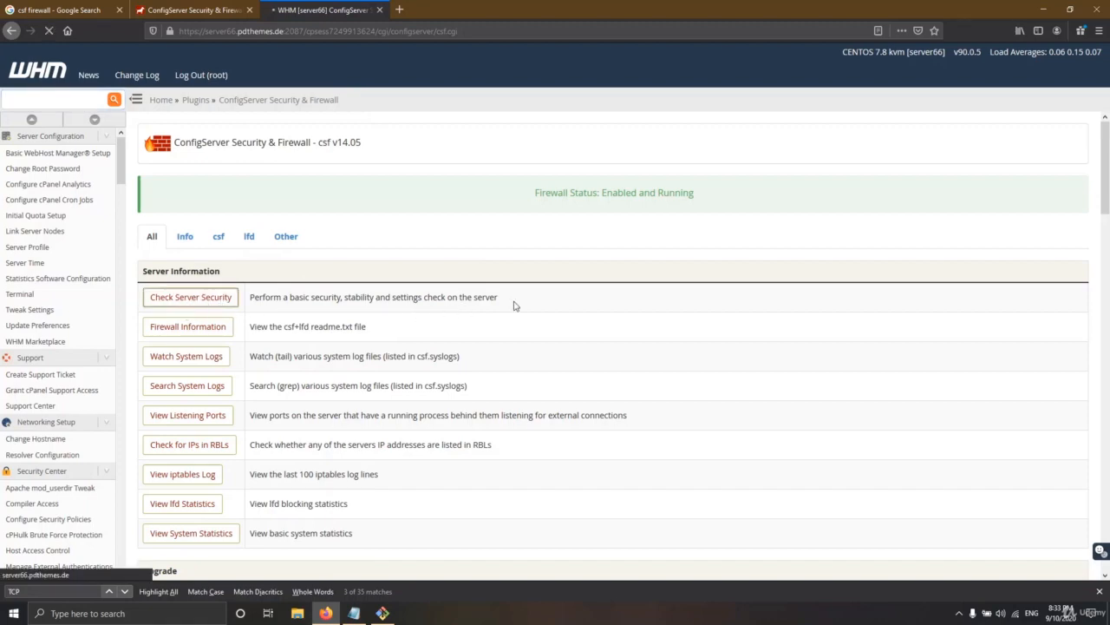
scroll(253, 343, "down", 15)
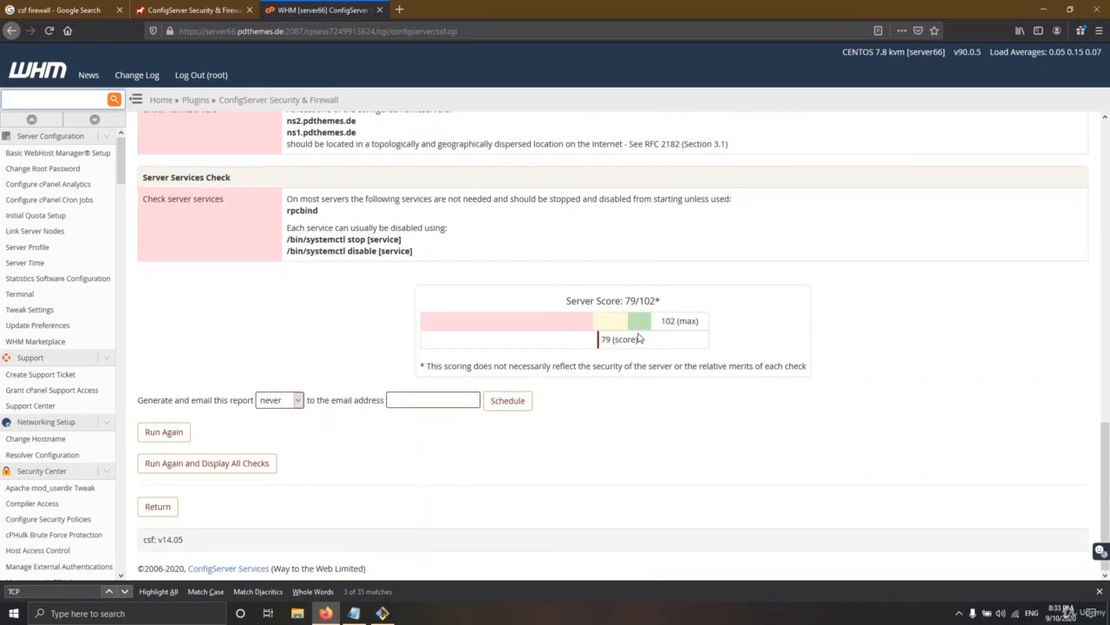
double_click(673, 325)
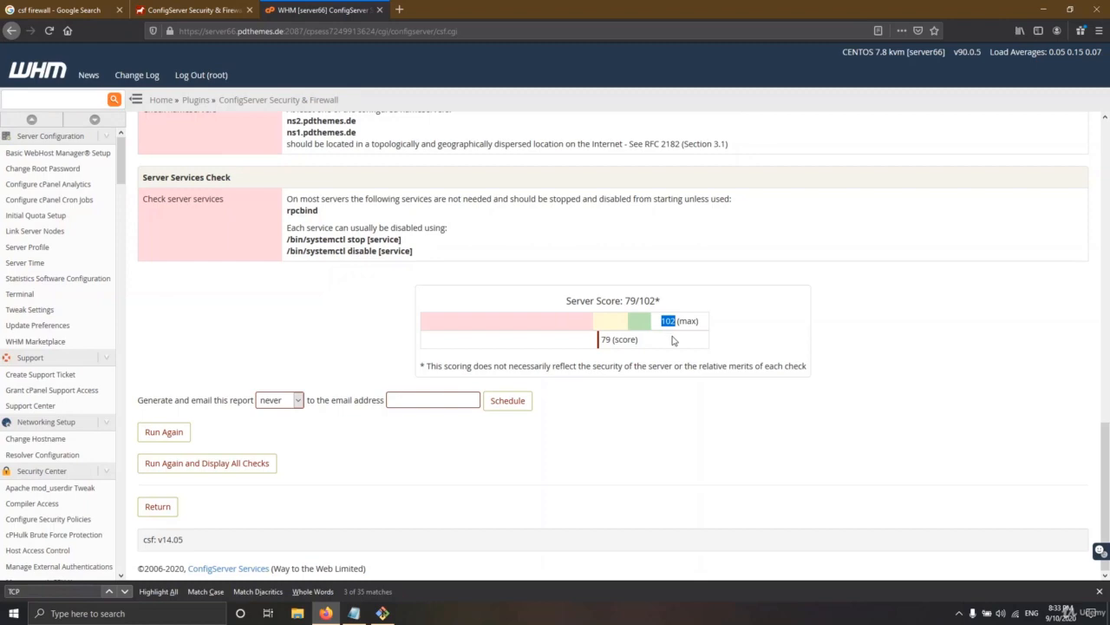
Review the report's advice to reset passwords for cPanel accounts
left_click_drag(625, 300, 644, 300)
scroll(546, 328, "up", 1)
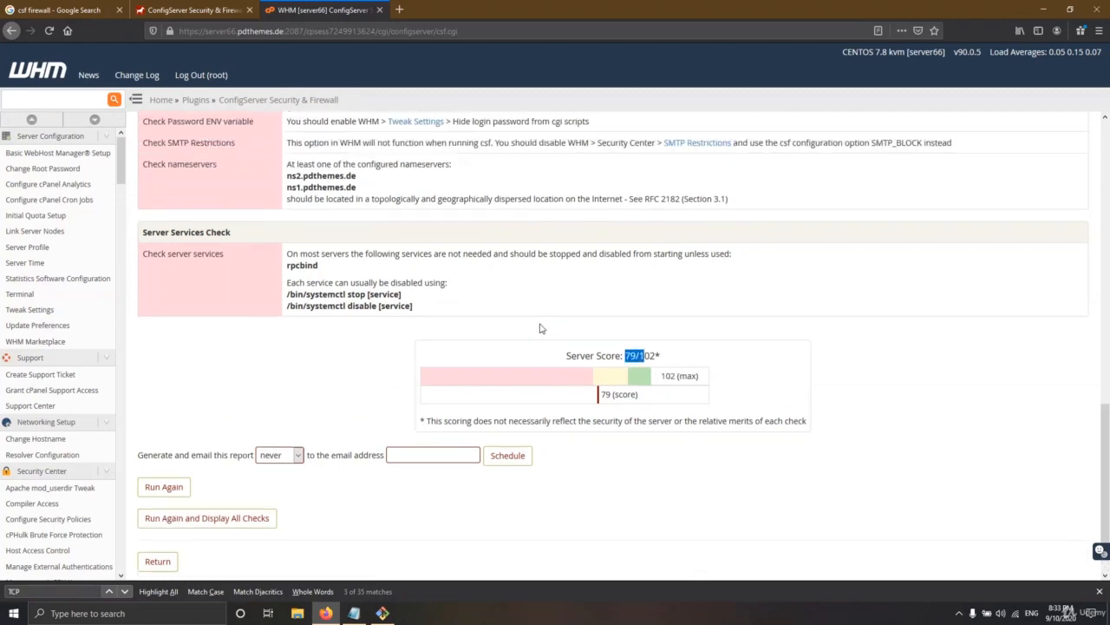
scroll(268, 370, "up", 7)
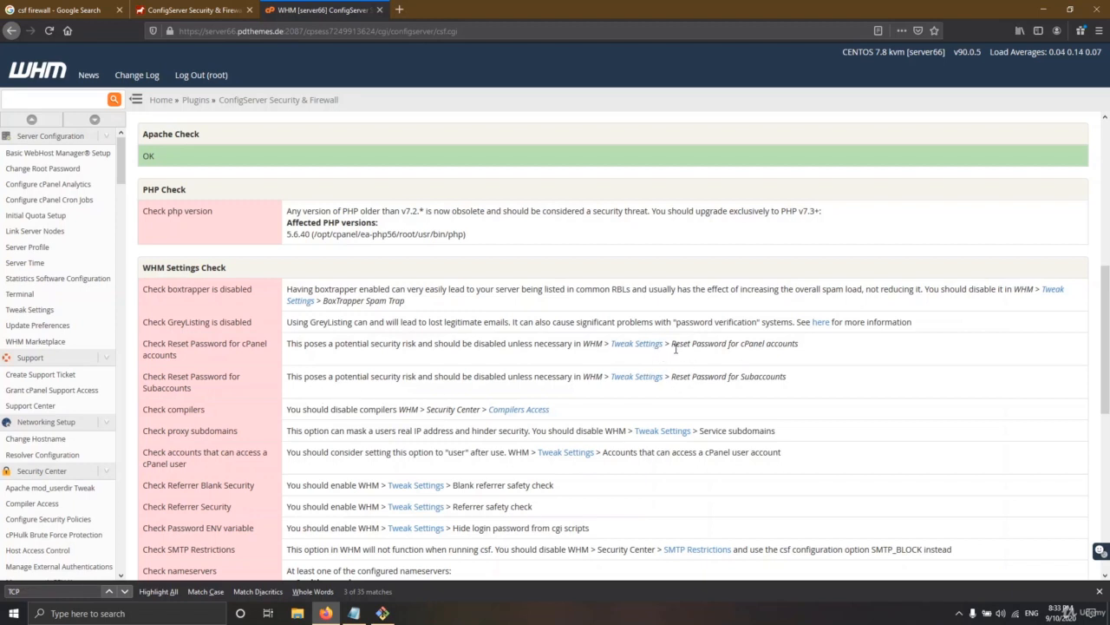
left_click_drag(674, 345, 778, 344)
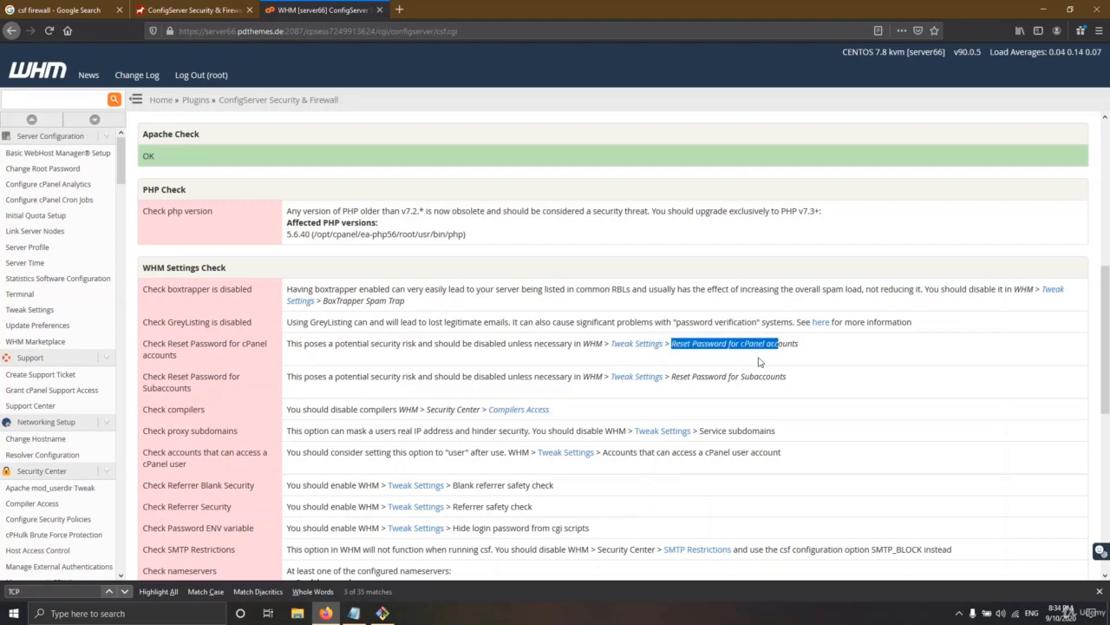
left_click(698, 350)
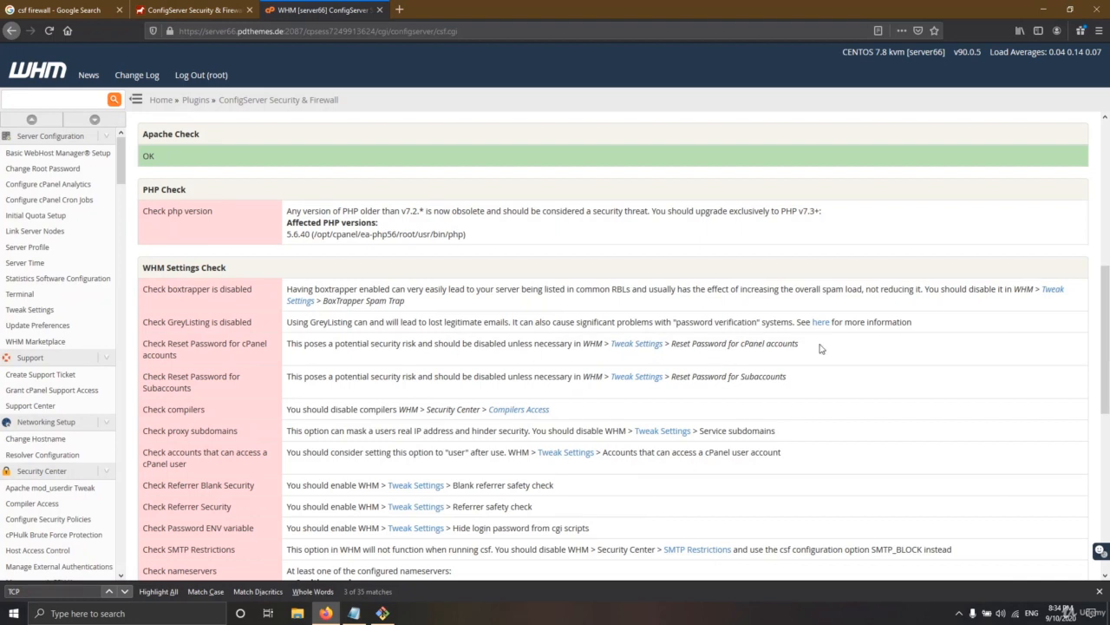
scroll(181, 289, "down", 2)
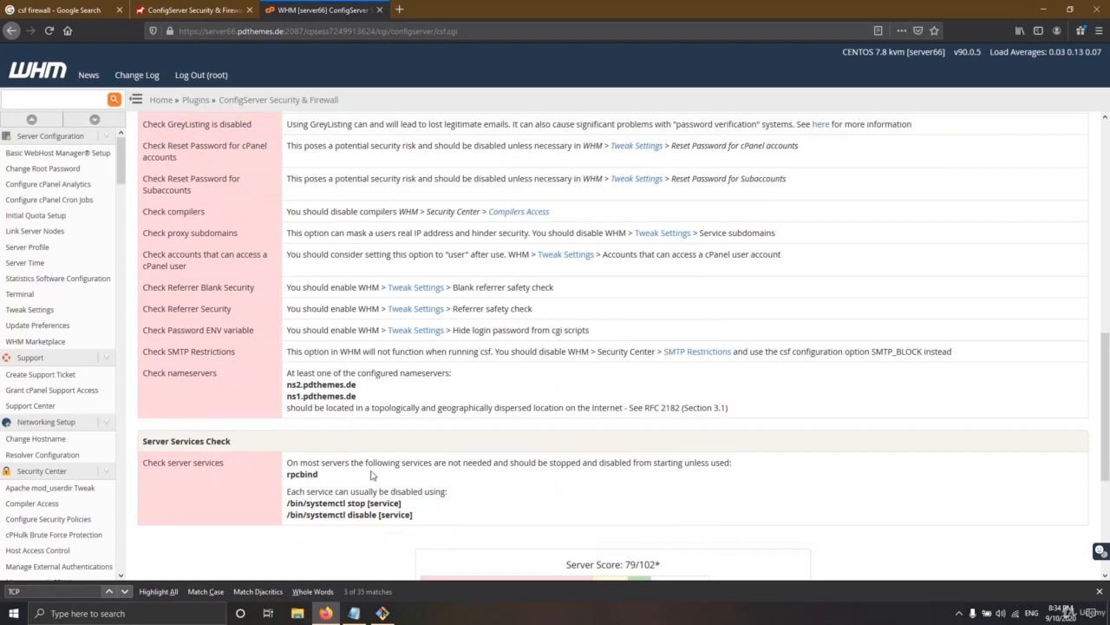
scroll(408, 499, "up", 2)
scroll(385, 503, "down", 3)
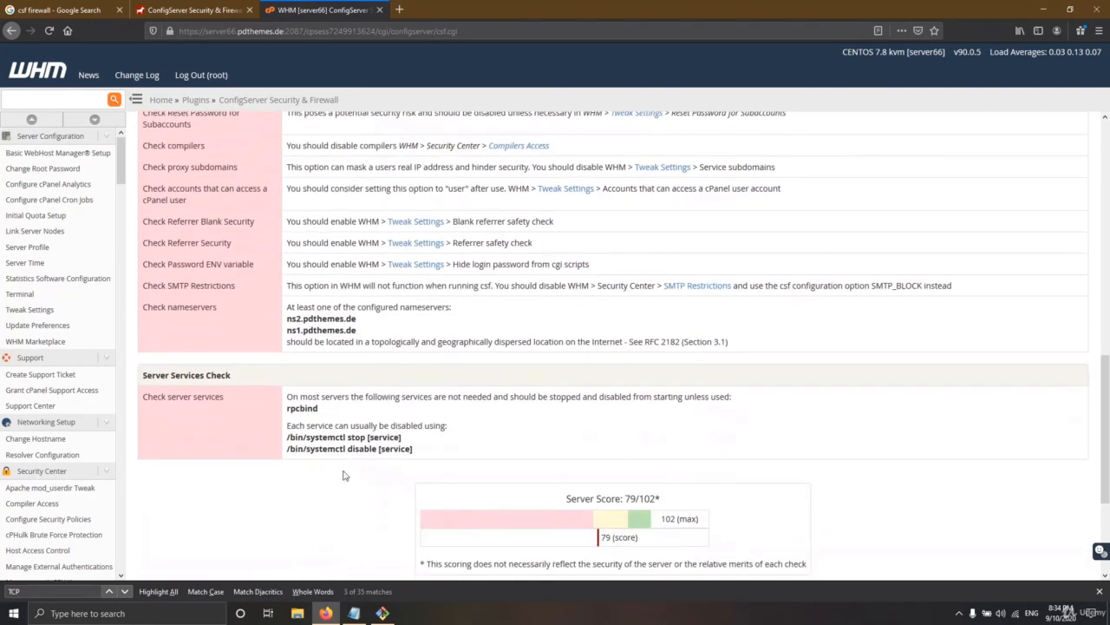
scroll(421, 449, "up", 2)
scroll(318, 462, "up", 2)
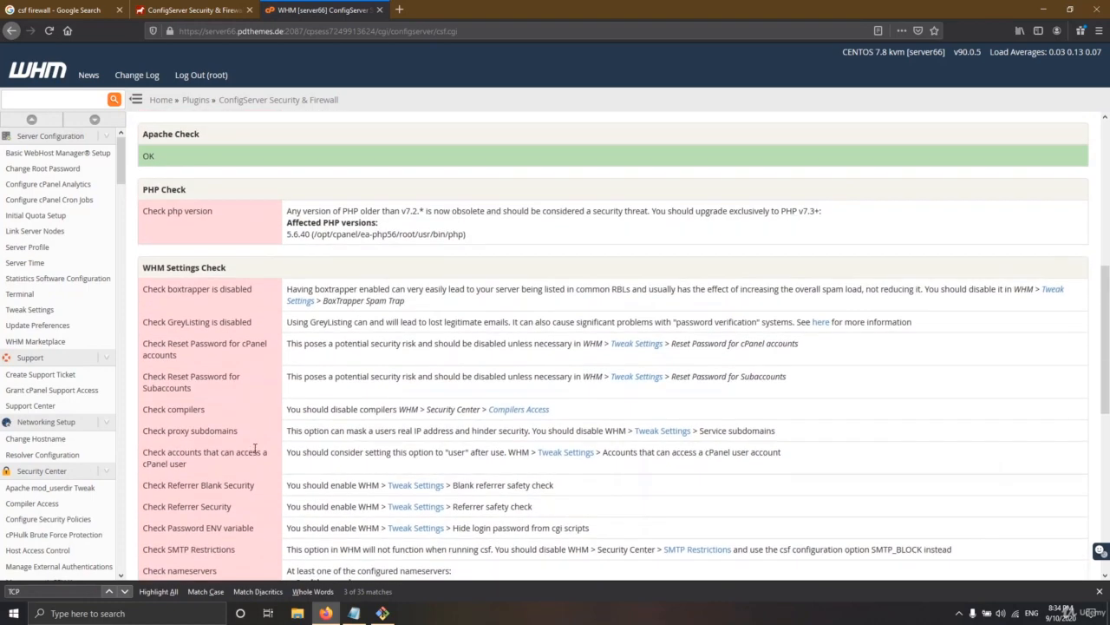
scroll(297, 394, "up", 2)
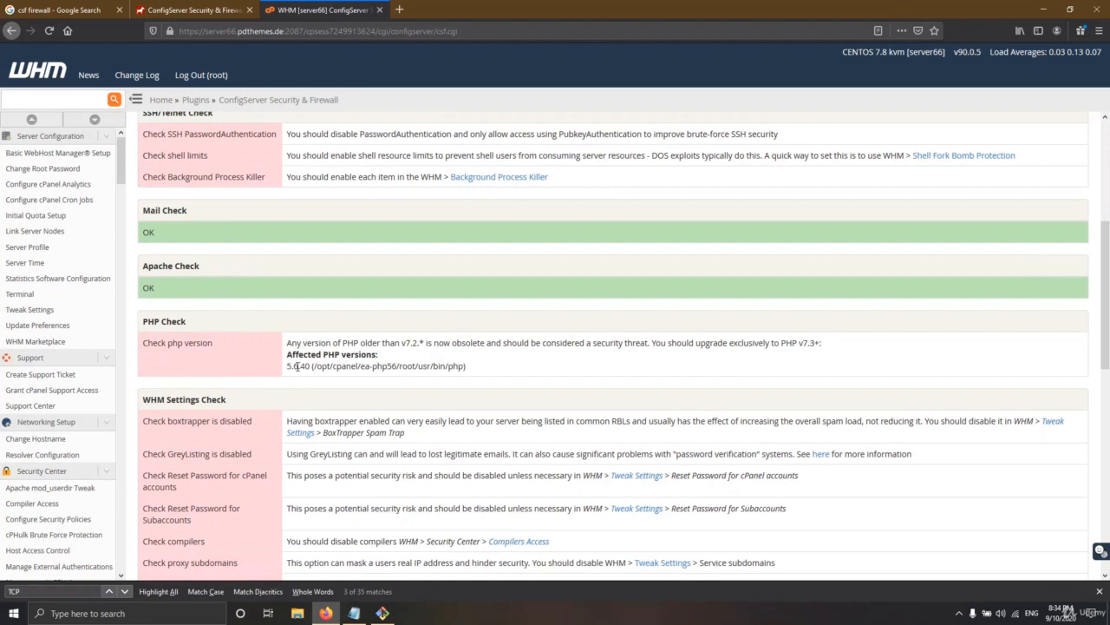
Examine the Check php version finding: outdated PHP 5.6 versus the minimum recommended v7.2
left_click_drag(288, 368, 299, 367)
left_click(297, 367)
left_click_drag(288, 366, 296, 367)
left_click_drag(402, 344, 422, 343)
left_click_drag(287, 366, 299, 366)
left_click_drag(216, 344, 140, 344)
left_click(399, 368)
left_click_drag(467, 367, 287, 367)
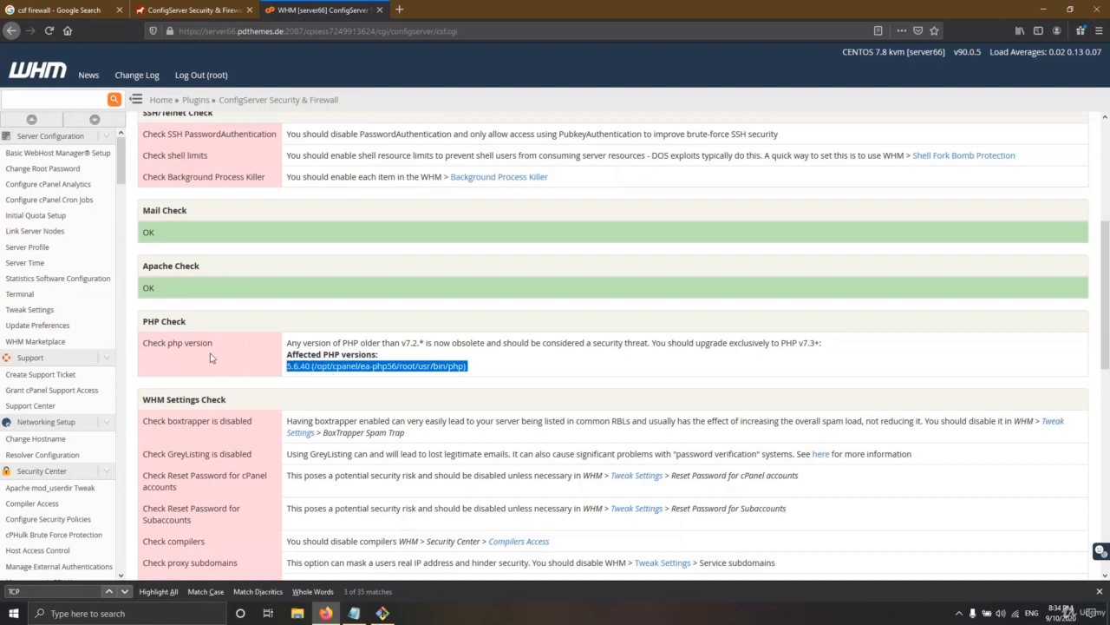
left_click_drag(222, 347, 138, 345)
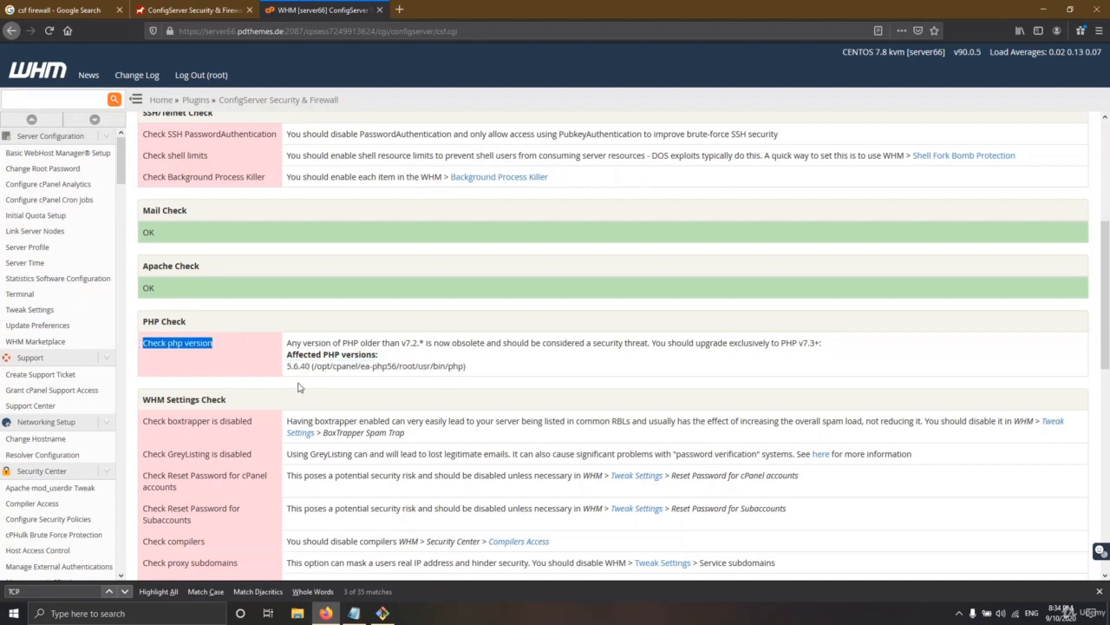
Scroll through the report to review the checks that passed OK
scroll(299, 387, "up", 1)
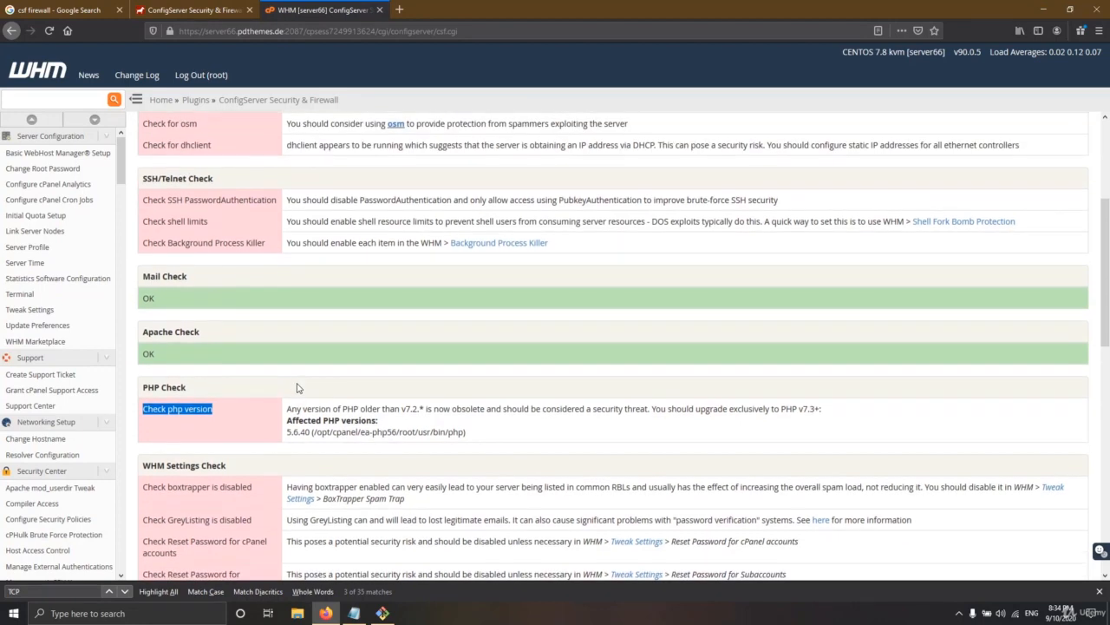
scroll(297, 388, "up", 3)
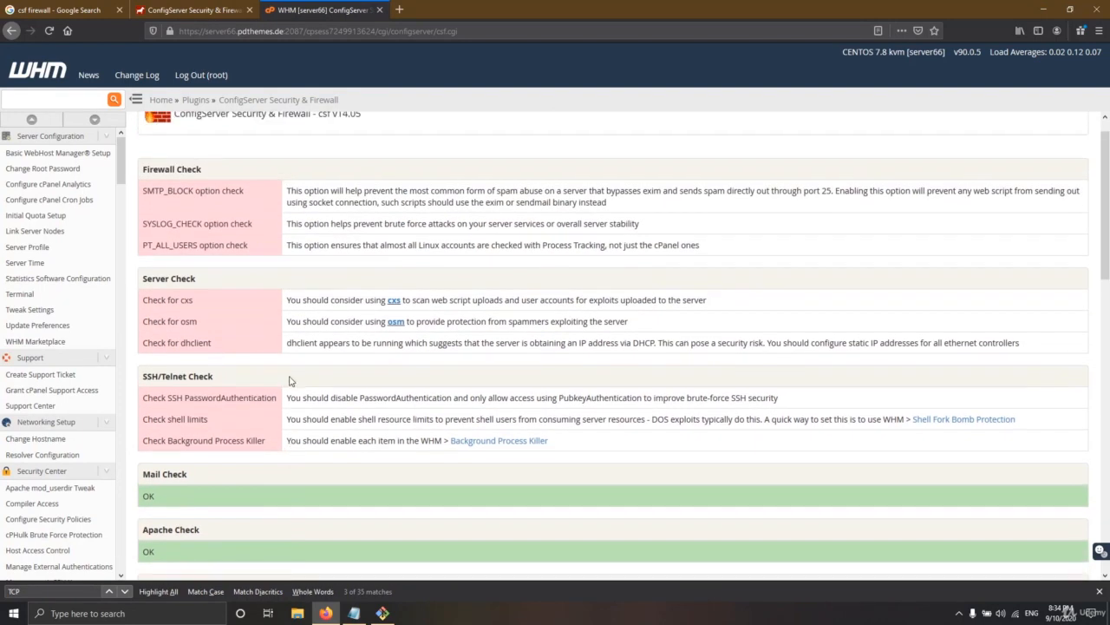
scroll(299, 395, "up", 1)
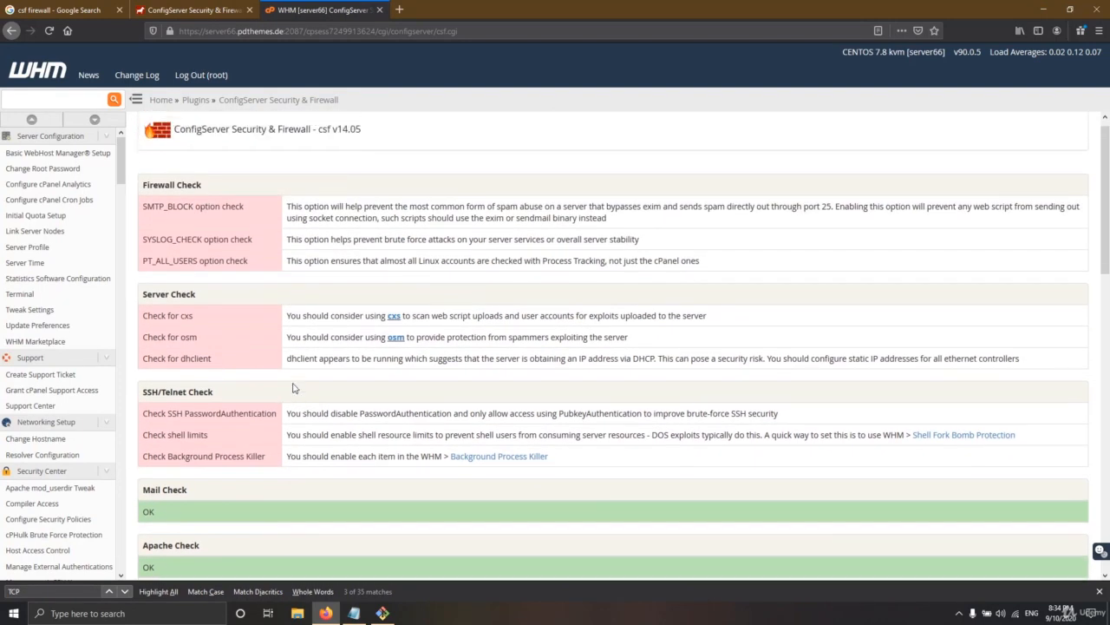
scroll(223, 329, "down", 8)
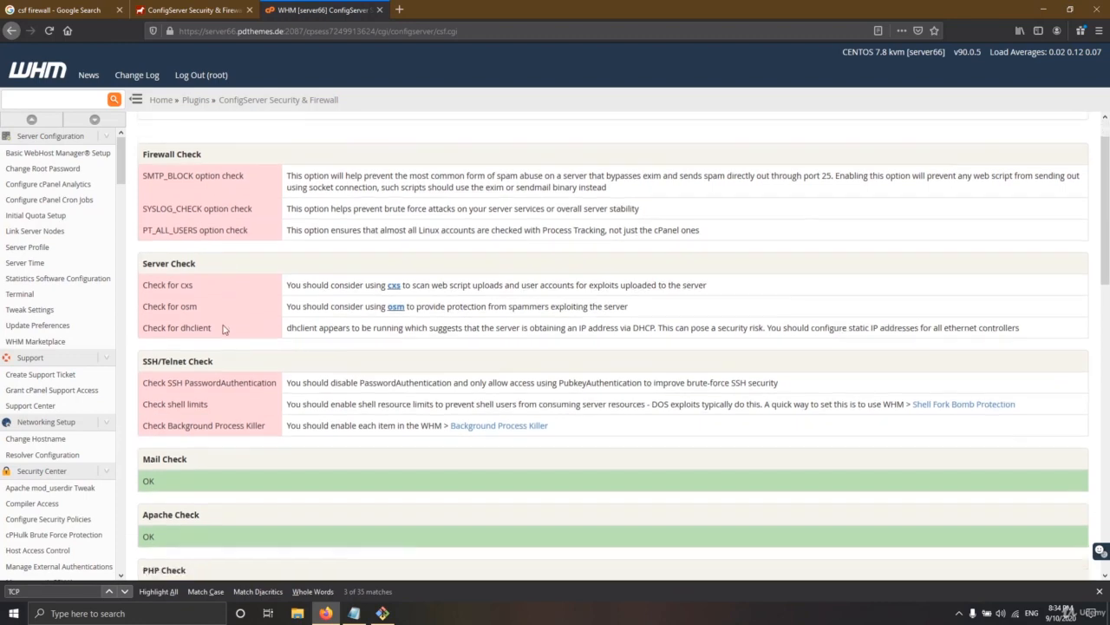
scroll(218, 325, "down", 5)
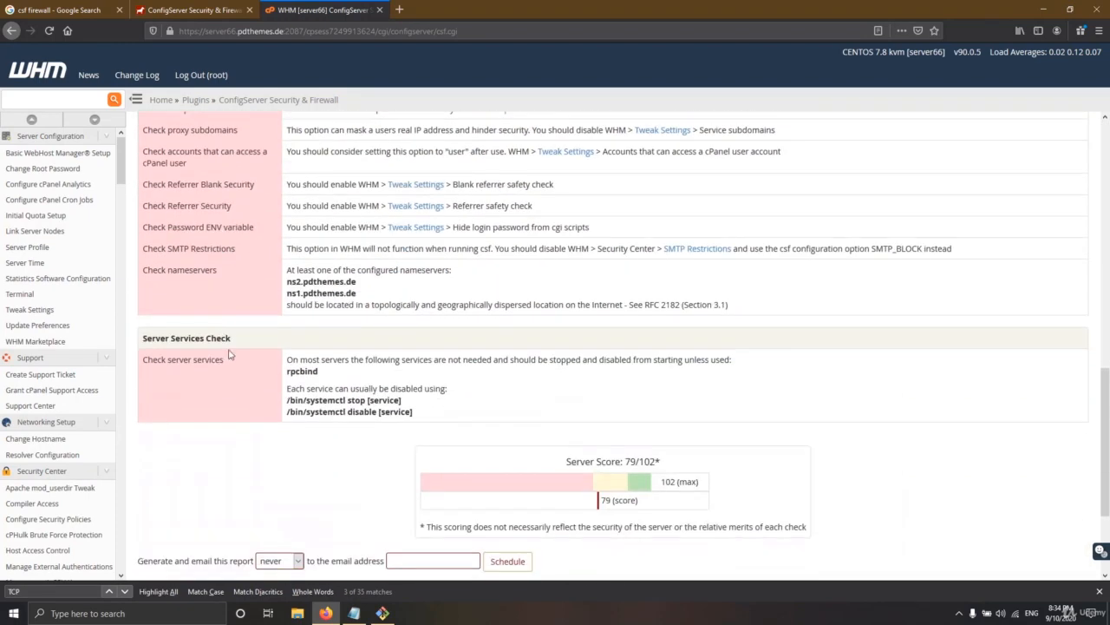
scroll(313, 429, "up", 7)
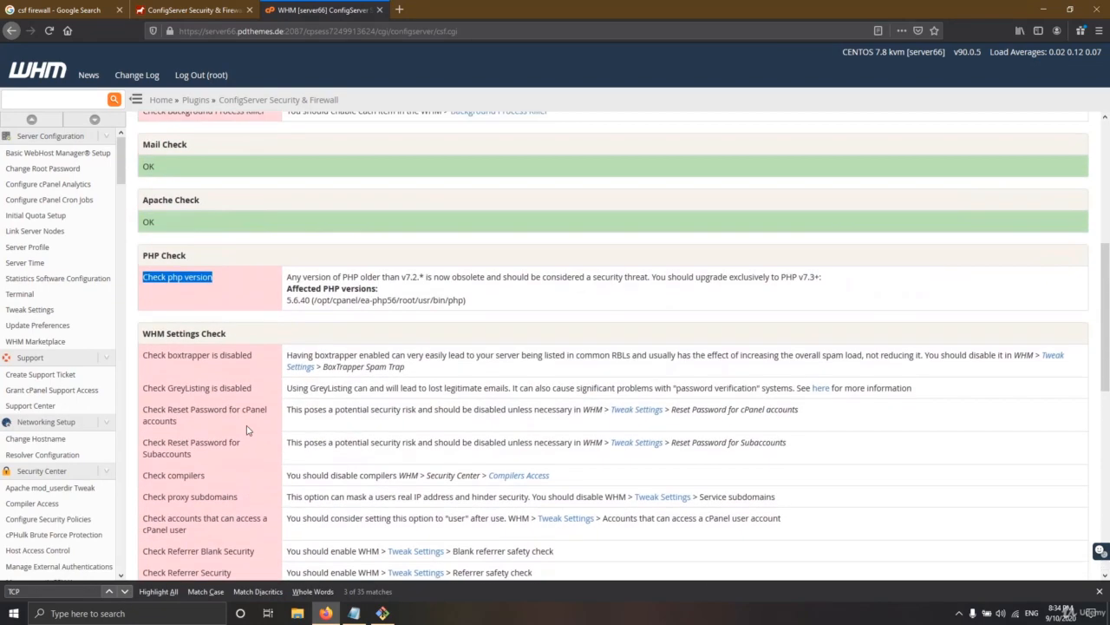
scroll(249, 425, "up", 3)
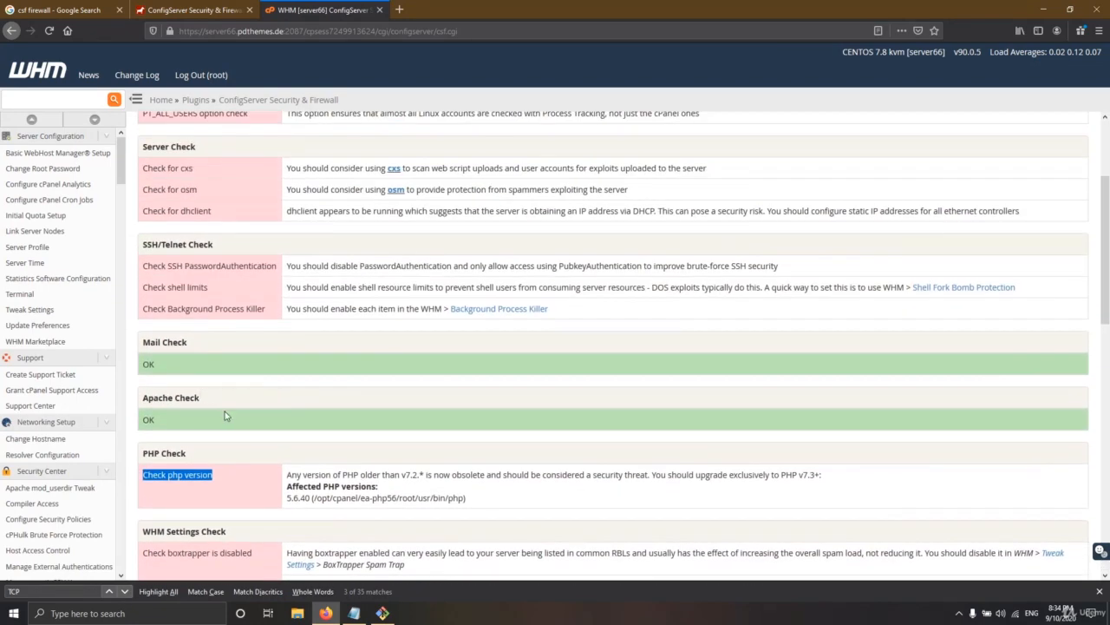
left_click_drag(149, 420, 154, 420)
left_click_drag(148, 364, 155, 365)
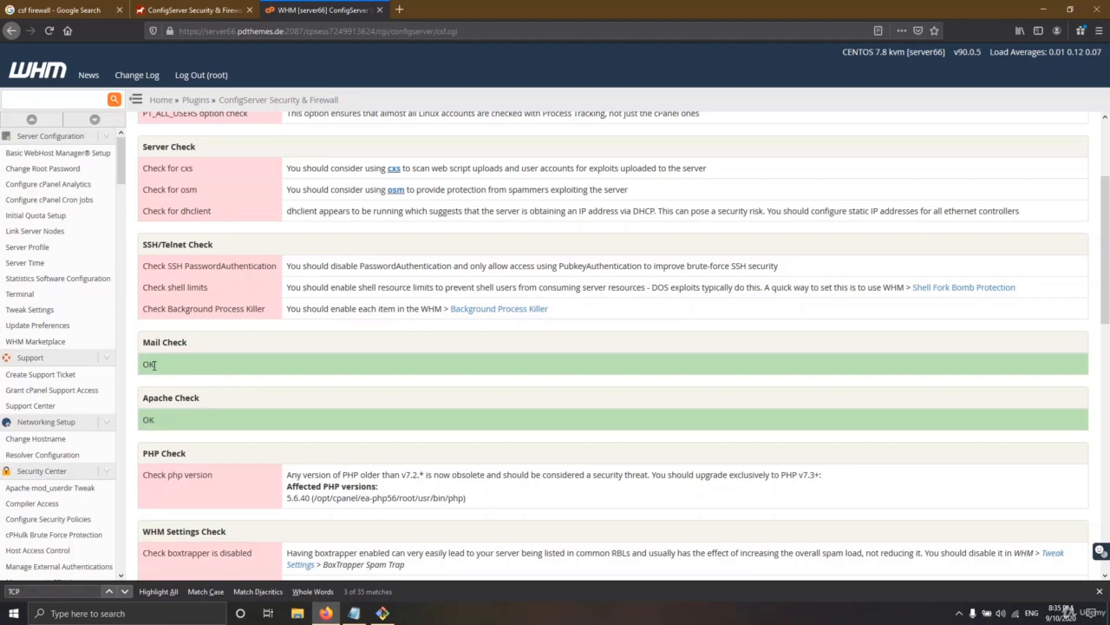
scroll(160, 370, "up", 2)
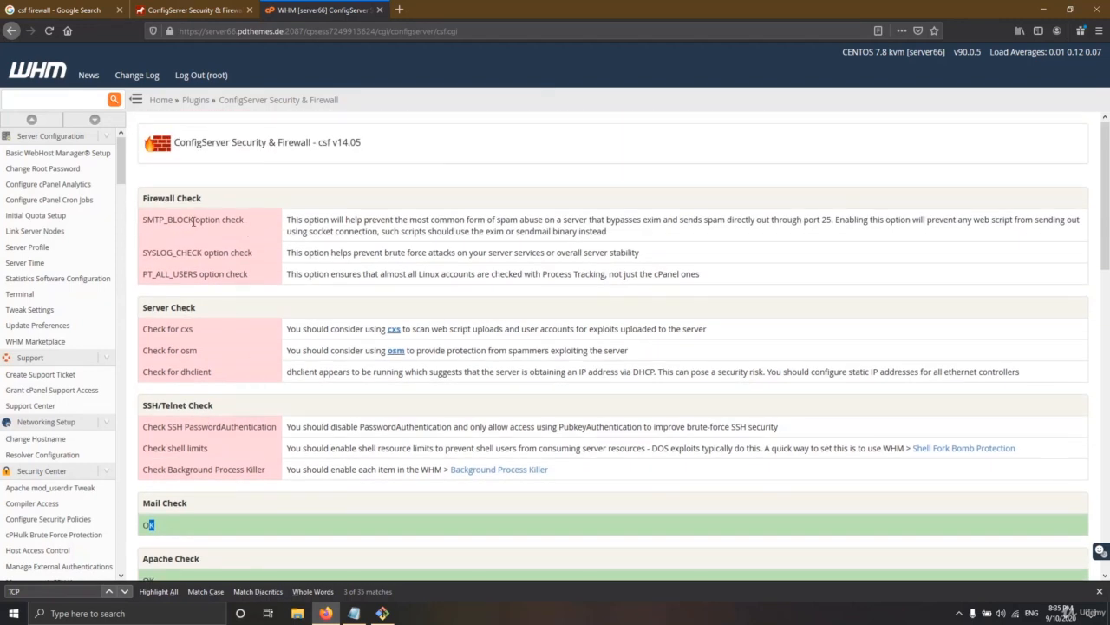
Review the flagged SMTP_BLOCK option check and its description
left_click_drag(194, 221, 148, 221)
triple_click(321, 221)
left_click_drag(208, 221, 149, 223)
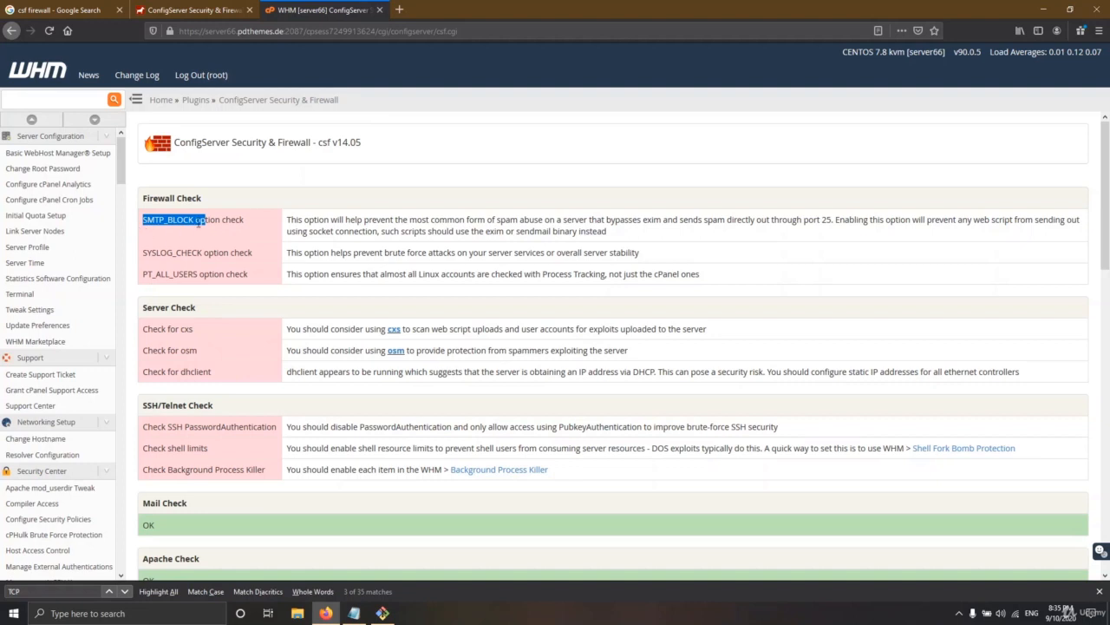
left_click(199, 223)
left_click_drag(193, 222, 156, 221)
left_click(197, 223)
double_click(192, 223)
Copy the SYSLOG_CHECK option name and go back to the main firewall page
left_click_drag(202, 252, 157, 252)
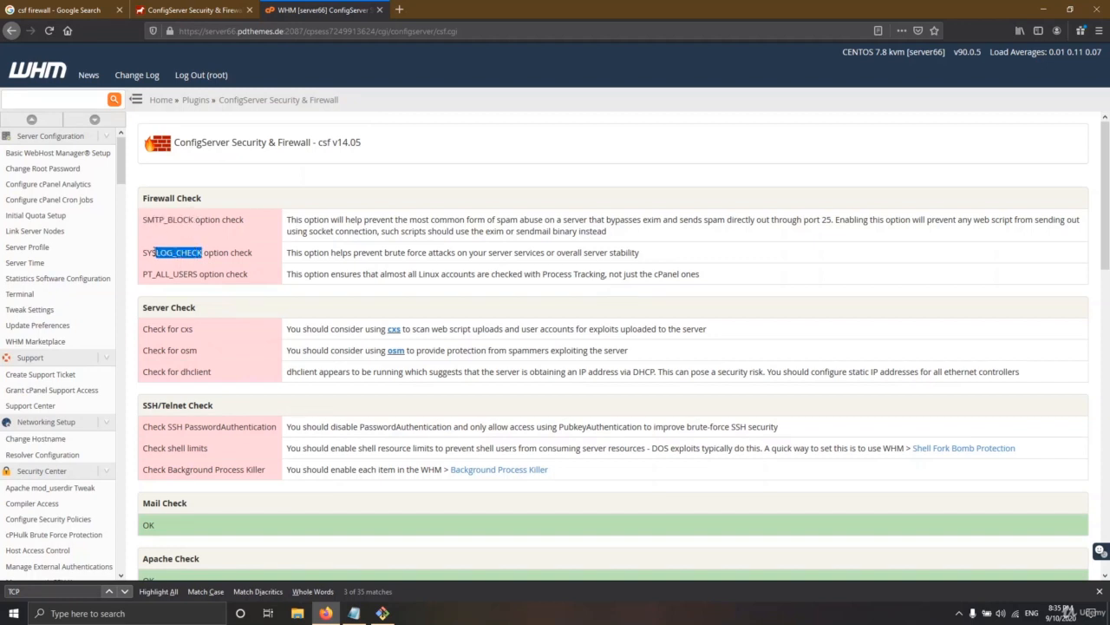
right_click(167, 249)
left_click(188, 260)
scroll(279, 336, "down", 2)
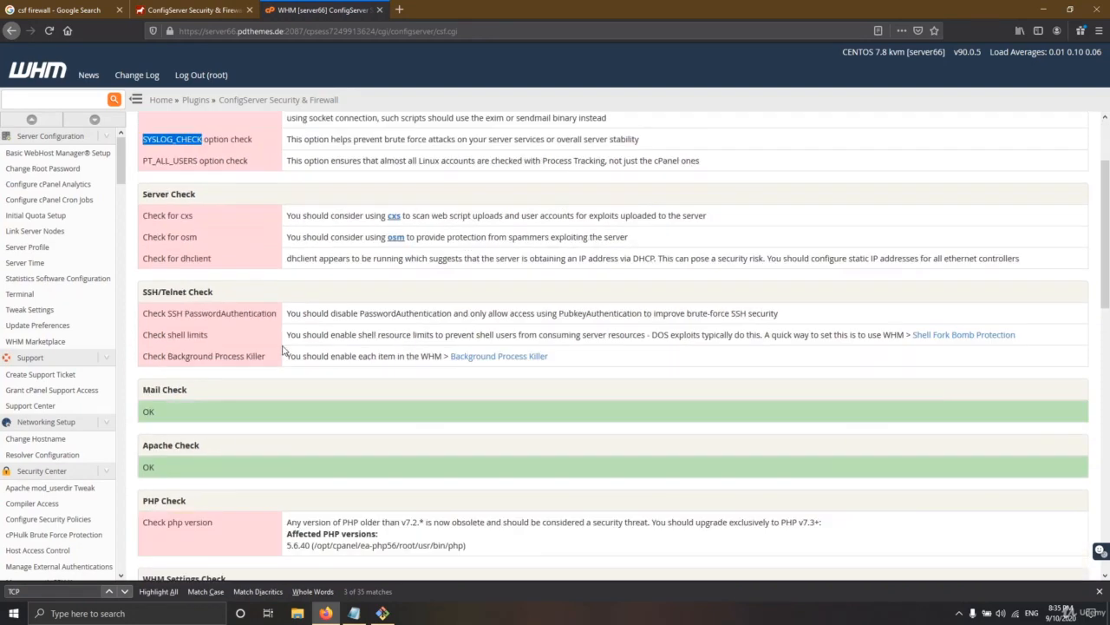
scroll(279, 337, "up", 2)
left_click(221, 257)
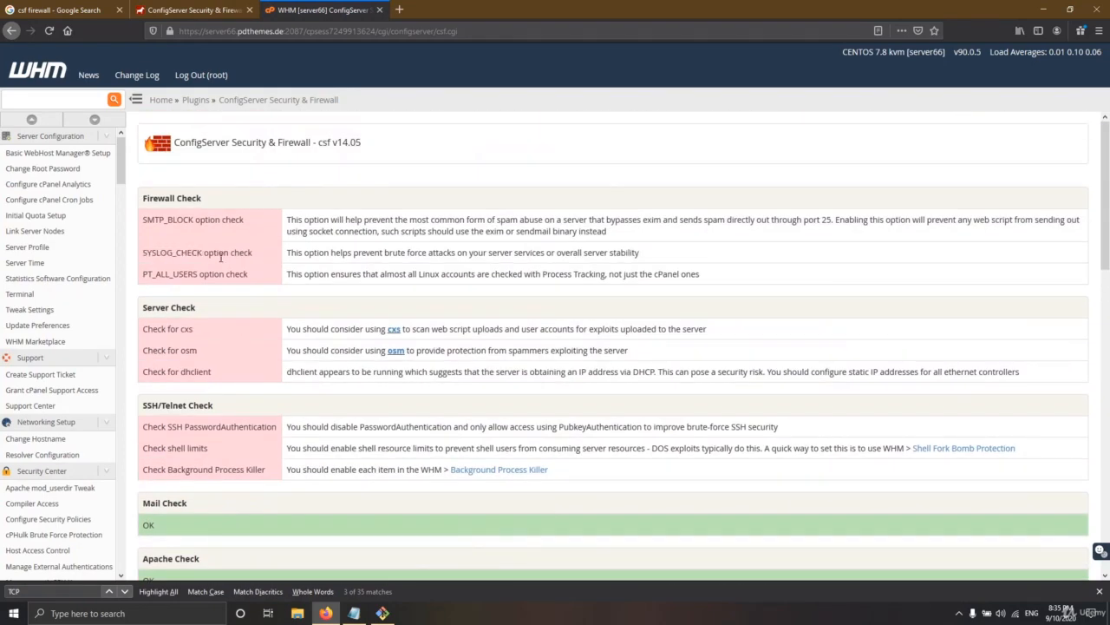
left_click_drag(203, 252, 142, 253)
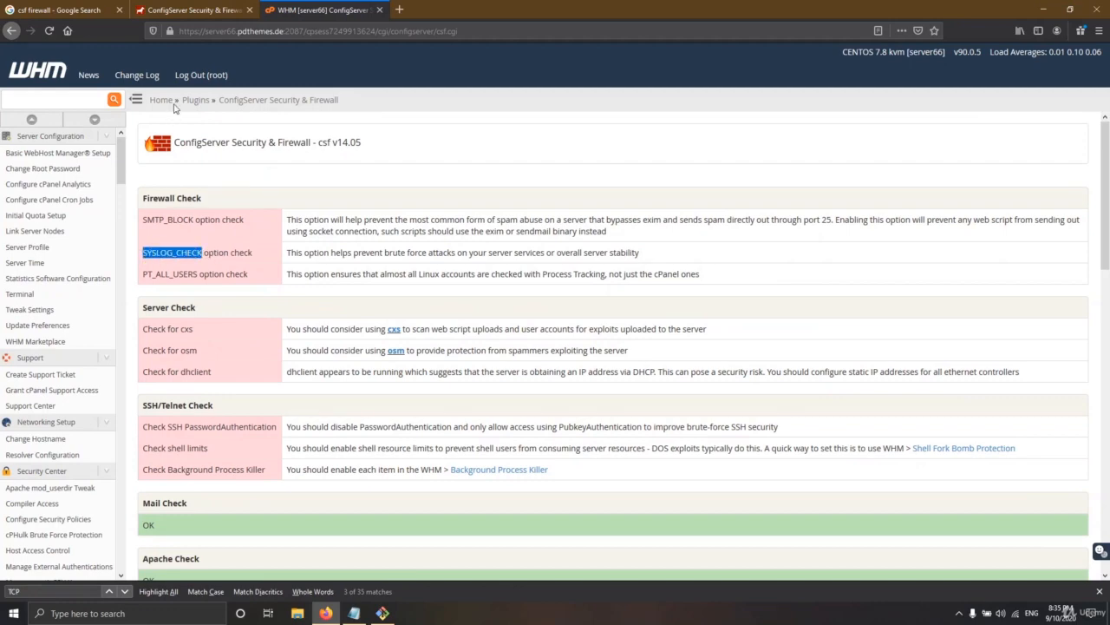
left_click(260, 100)
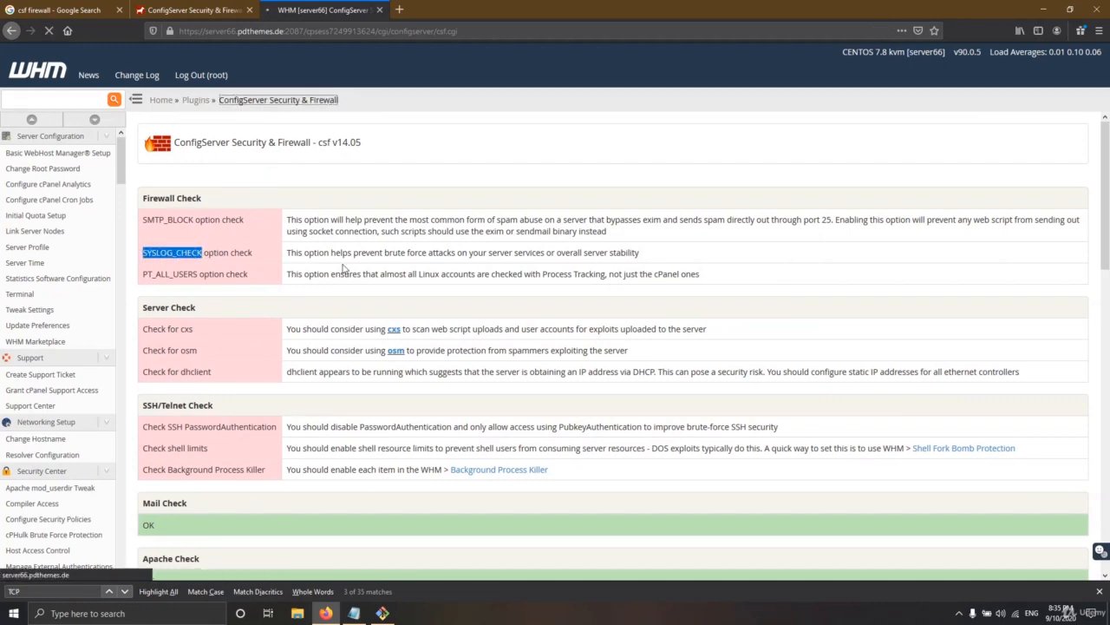
Open the firewall configuration and search it for the SYSLOG_CHECK option
scroll(193, 460, "down", 5)
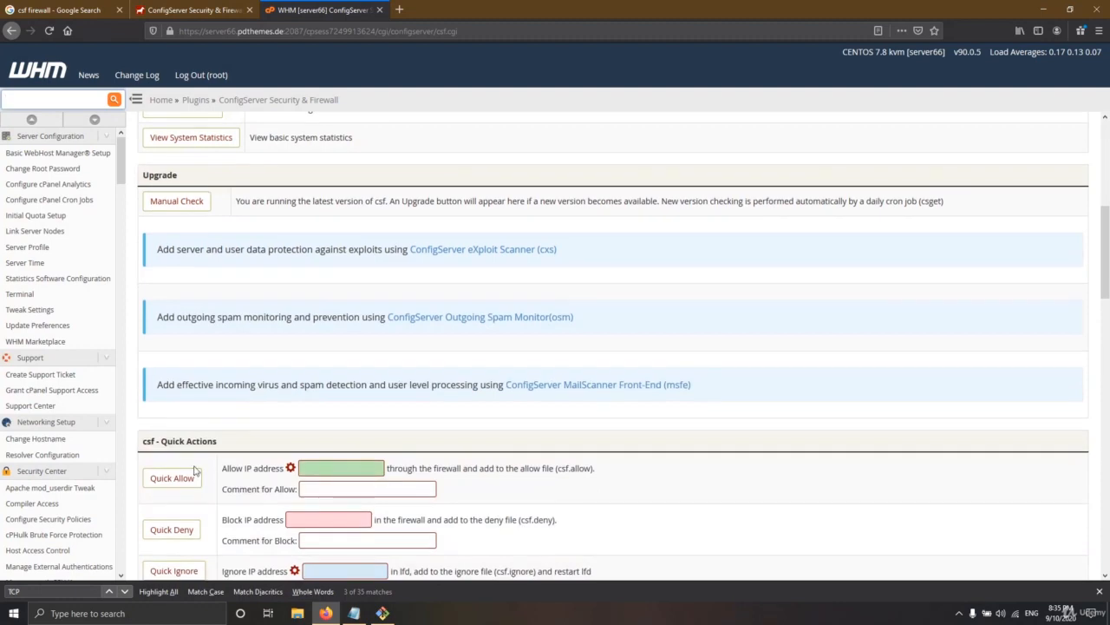
scroll(194, 471, "down", 5)
left_click(191, 270)
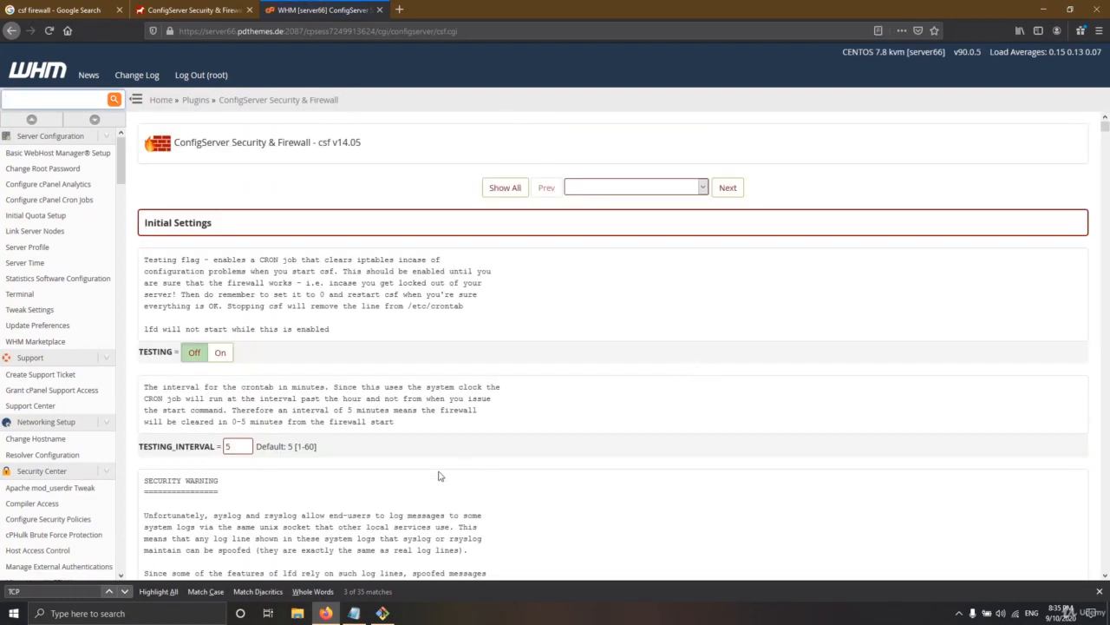
key("ctrl+f")
key("ctrl+v")
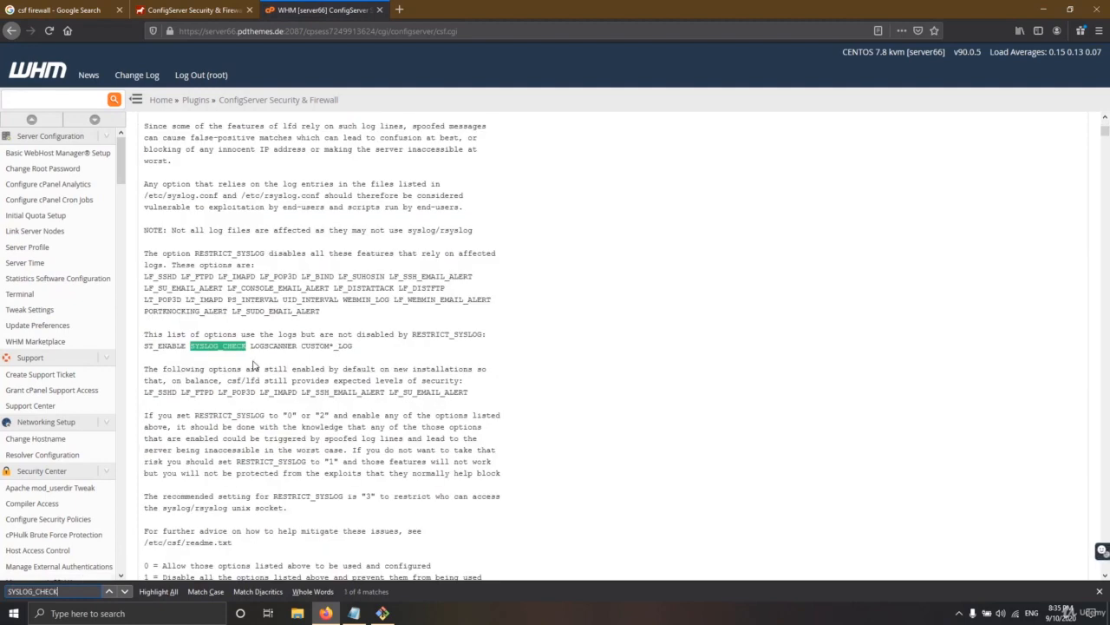
key("Return")
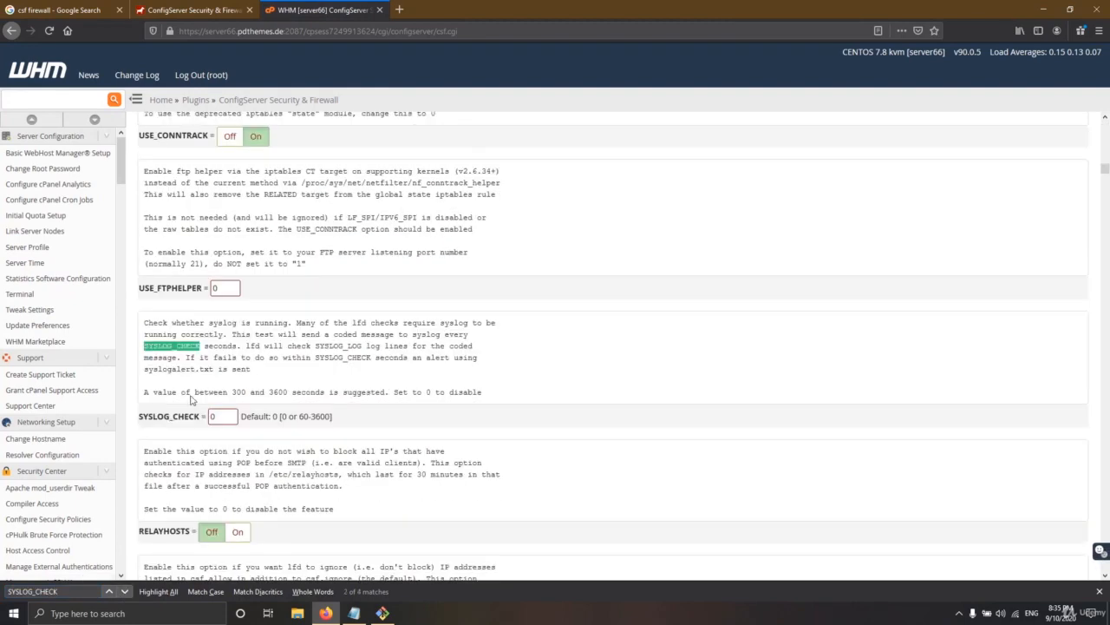
Set SYSLOG_CHECK to 600, within the suggested 300–3600 range, and save with Change
left_click_drag(221, 420, 208, 417)
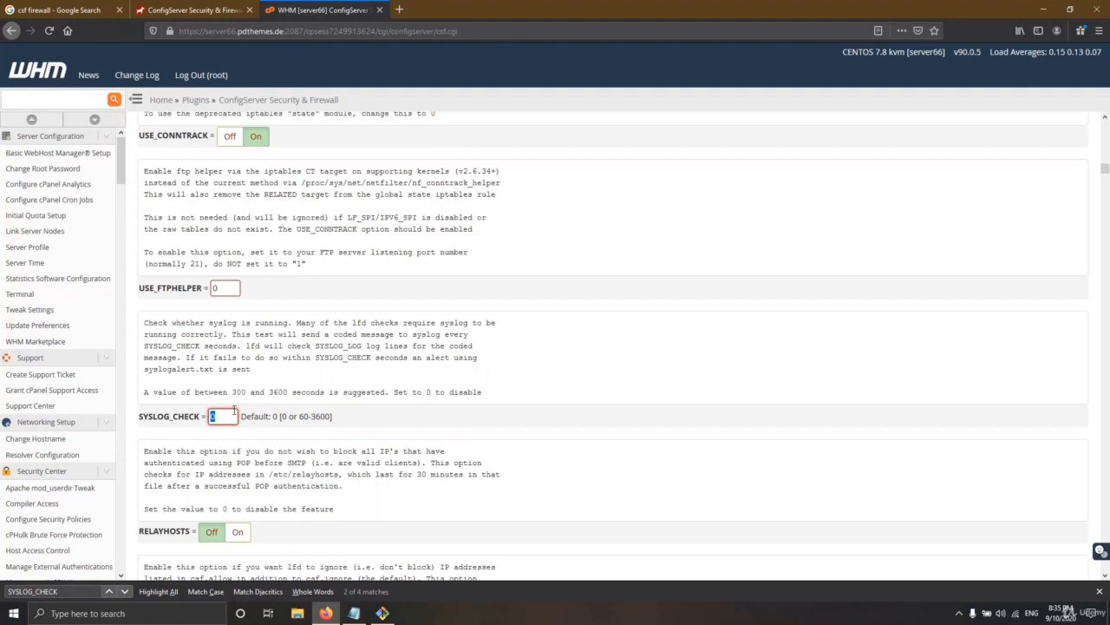
left_click_drag(247, 390, 279, 393)
left_click(274, 393)
left_click(286, 393)
left_click(214, 417)
double_click(213, 417)
scroll(262, 363, "down", 7)
left_click_drag(1106, 173, 1108, 579)
left_click(612, 472)
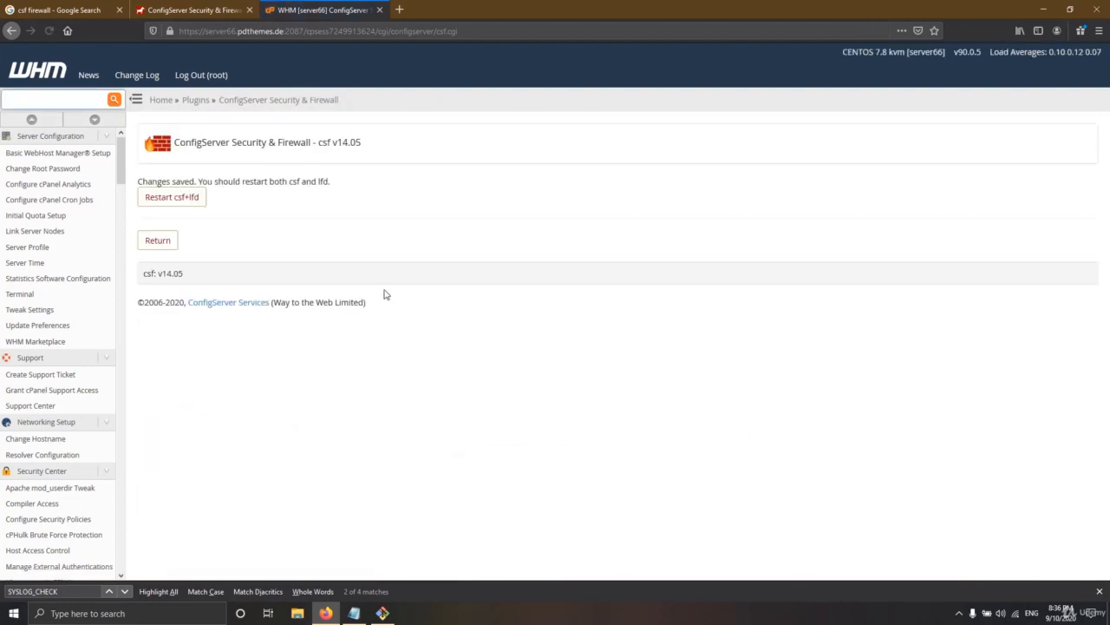
Restart csf+lfd, then highlight the PT_ALL_USERS, osm and dhclient findings in the check report
left_click(178, 199)
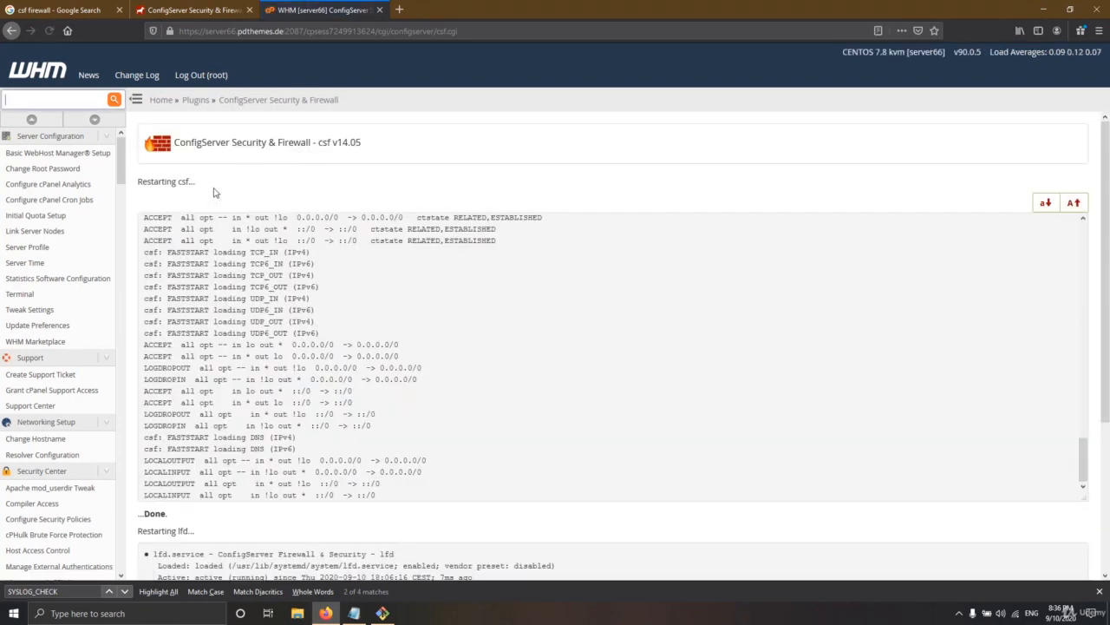
scroll(198, 533, "down", 3)
left_click(163, 509)
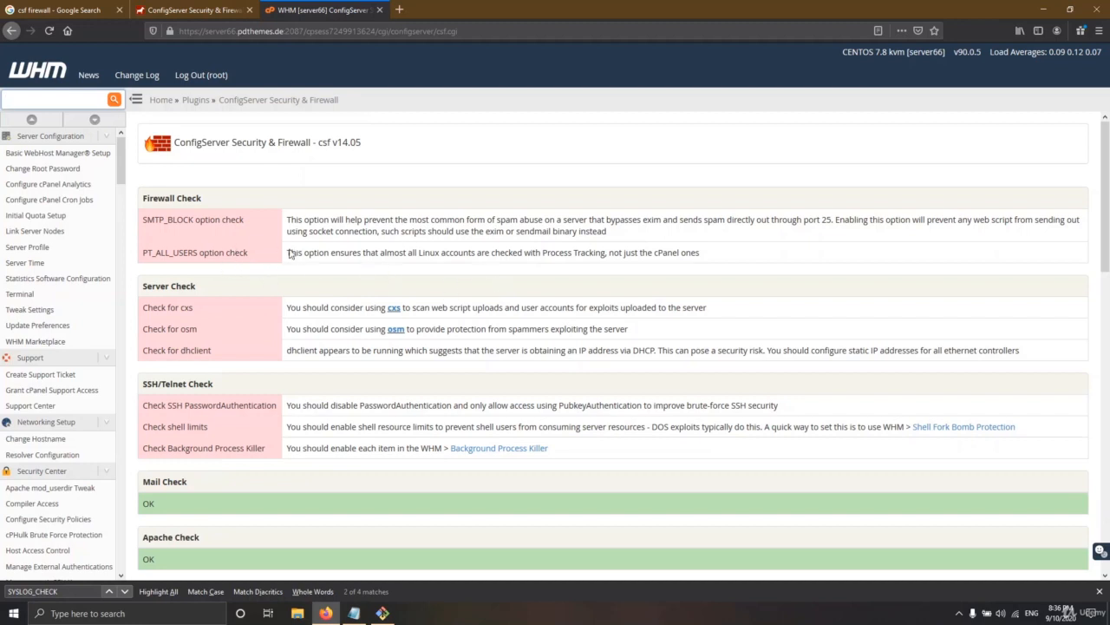
left_click_drag(249, 254, 154, 251)
left_click(254, 318)
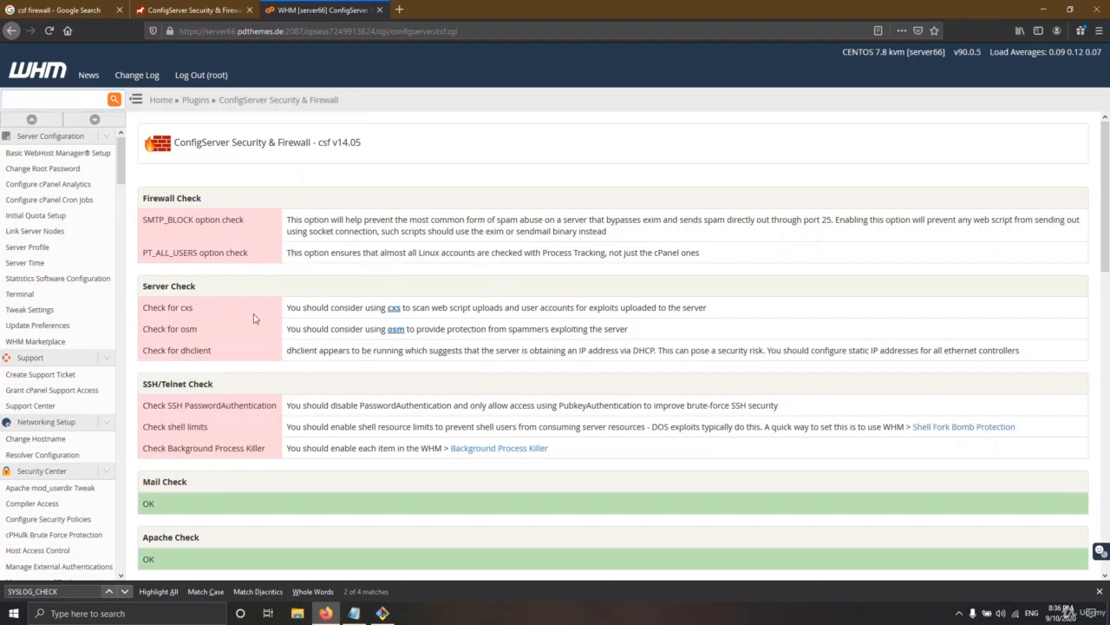
left_click_drag(224, 351, 181, 330)
From the configserver.com Products menu, open the eXploit Scanner and Outgoing Spam Monitor pages in new tabs
double_click(186, 310)
key("ctrl+Page_Up")
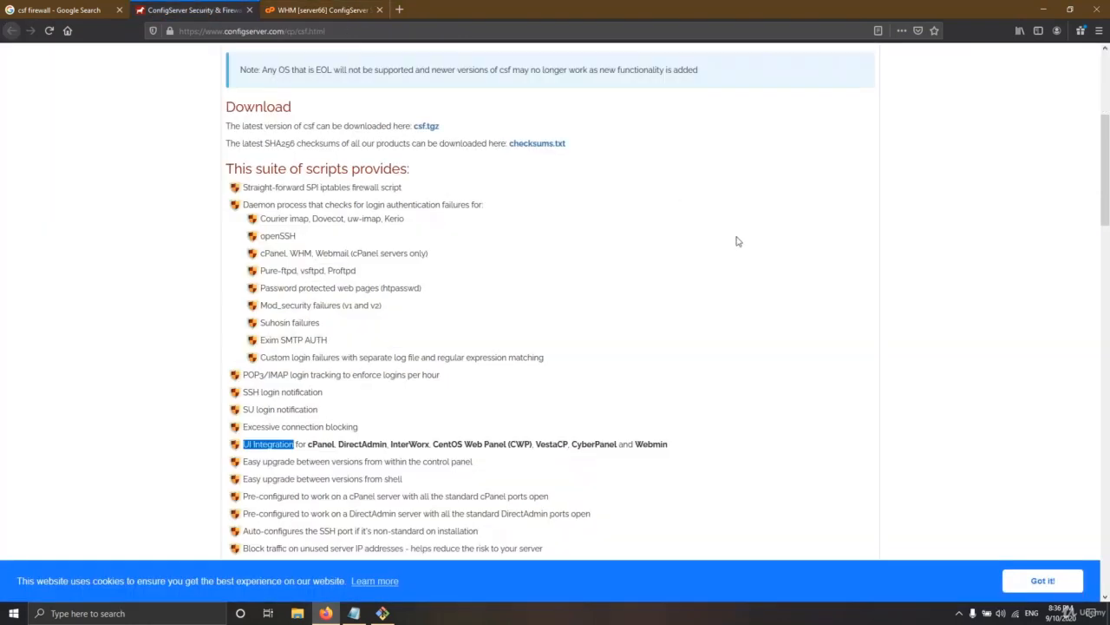
scroll(744, 251, "up", 3)
left_click(297, 110)
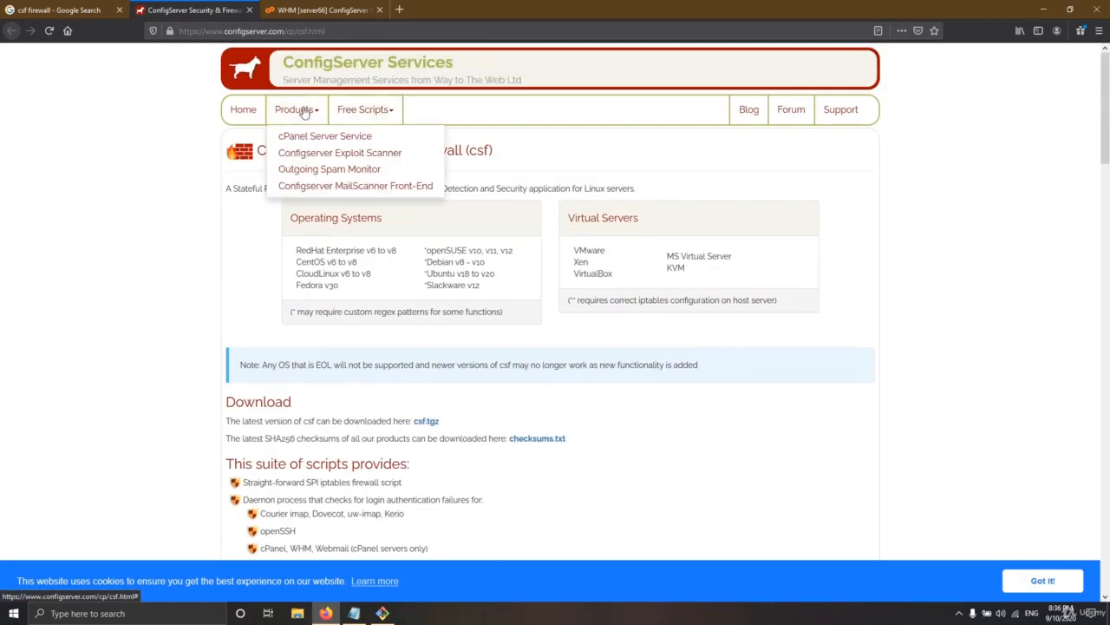
middle_click(331, 159)
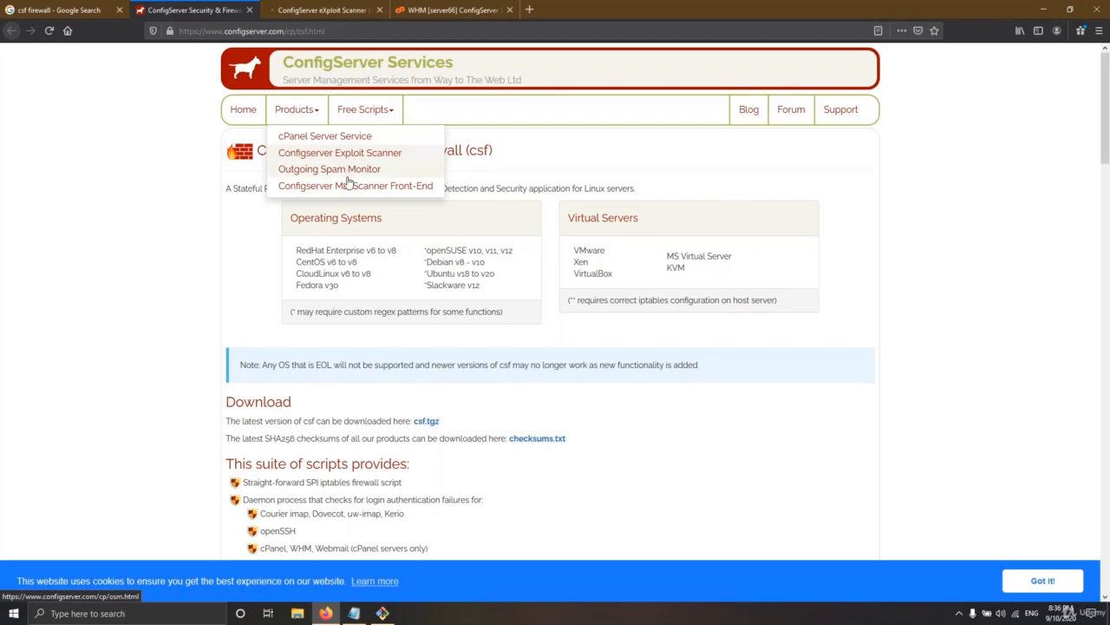
middle_click(343, 173)
Read the cxs and osm product pages, then return to the WHM security check results
left_click(451, 10)
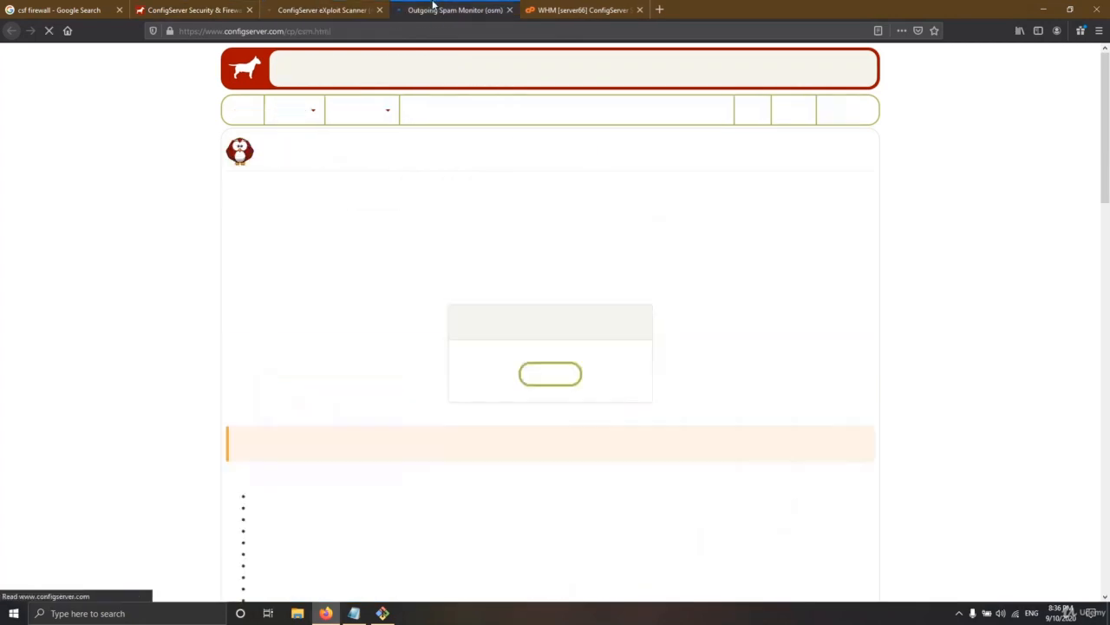
left_click(321, 10)
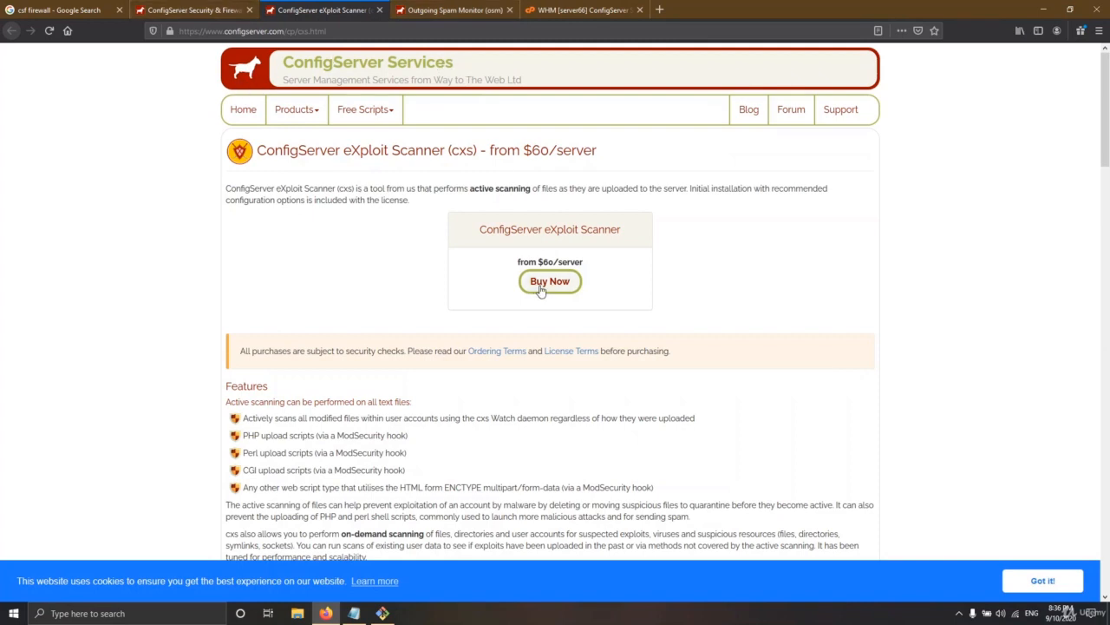
left_click(435, 11)
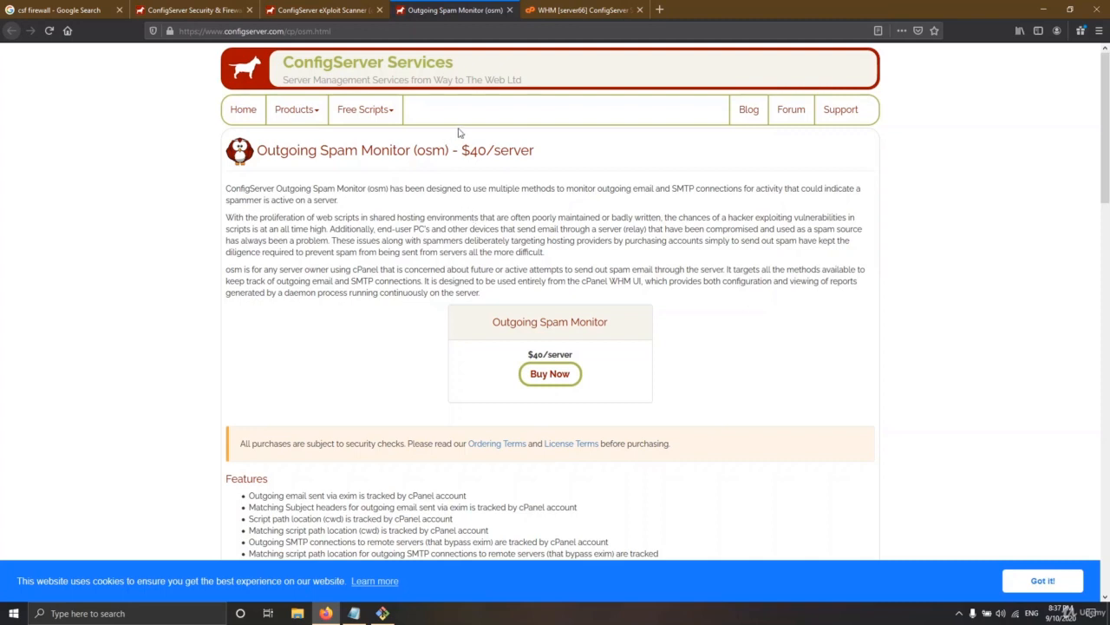
left_click(317, 9)
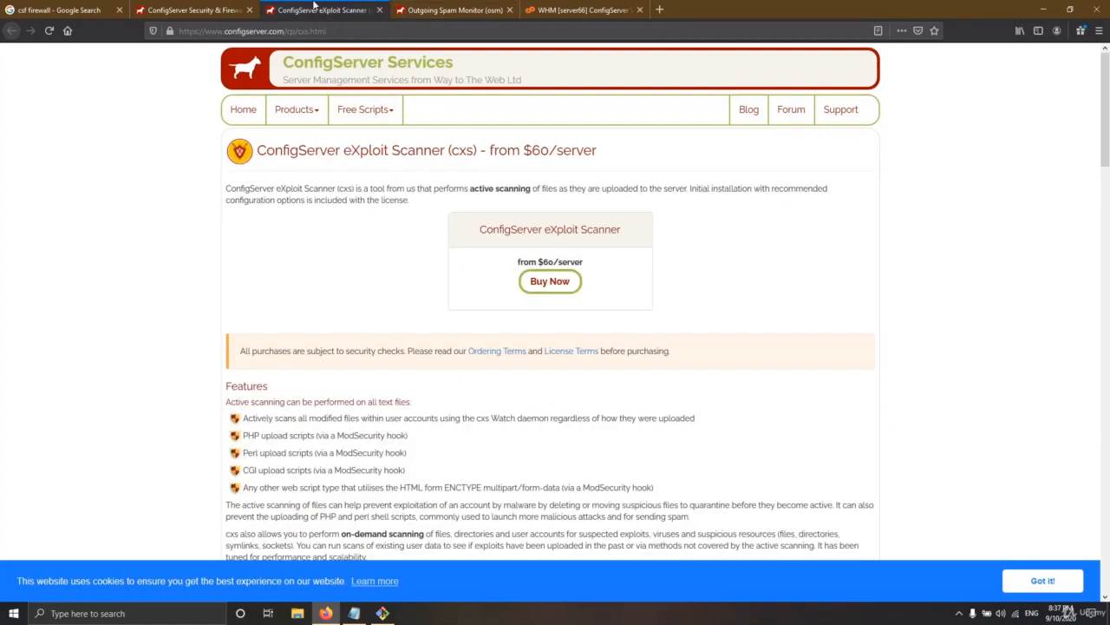
left_click(187, 10)
left_click(61, 10)
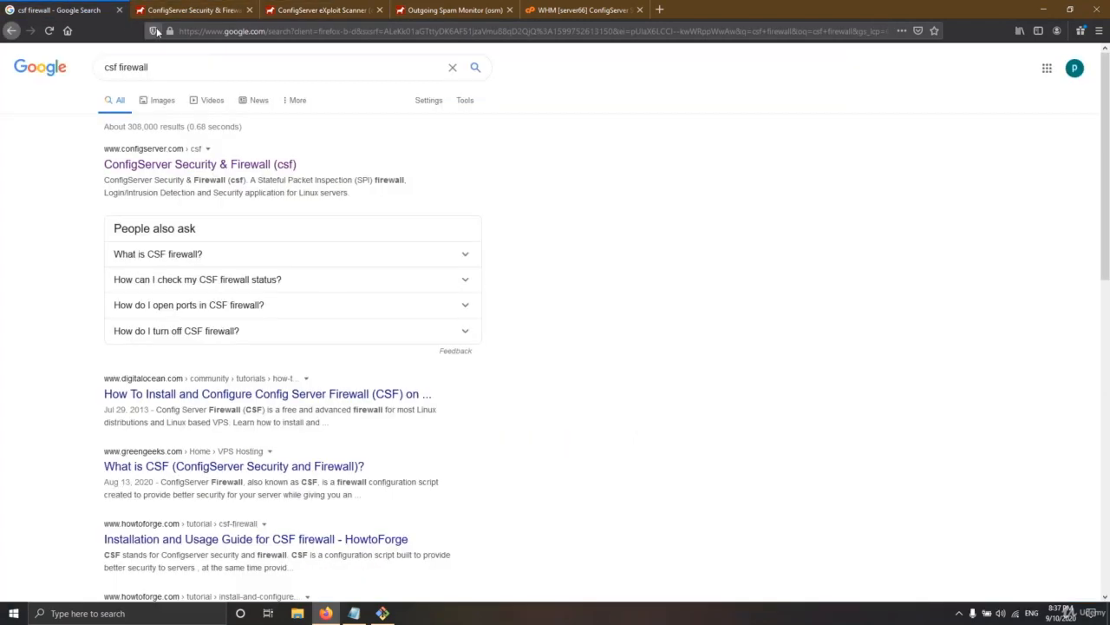
left_click(338, 10)
left_click(540, 9)
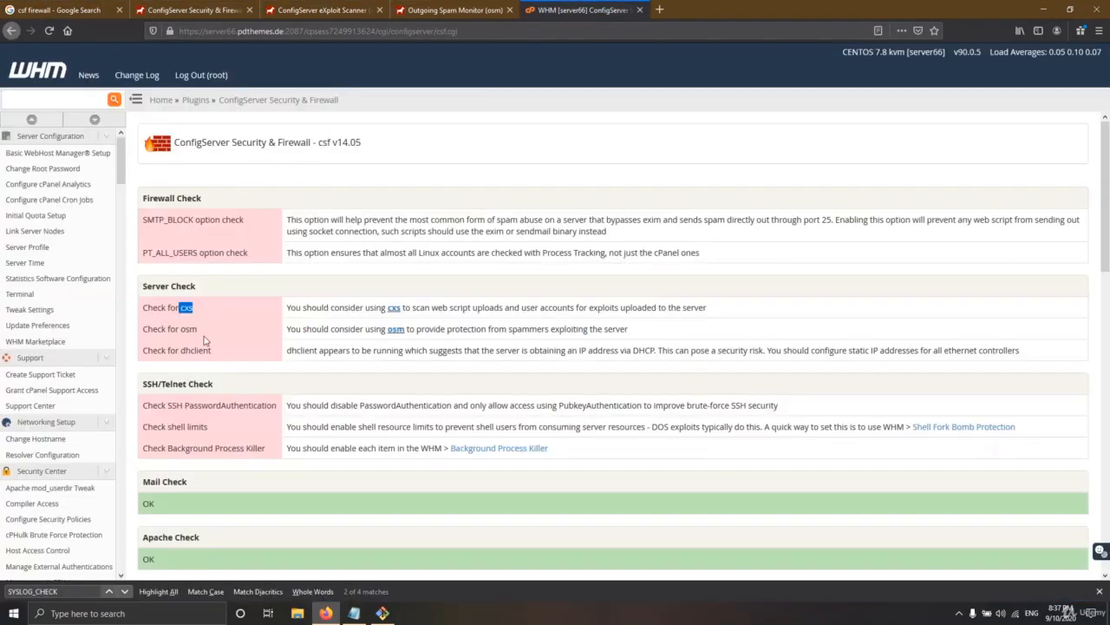
Review the cxs/osm recommendations and the SSH PasswordAuthentication check
left_click_drag(198, 328, 149, 308)
left_click(214, 329)
scroll(263, 408, "down", 3)
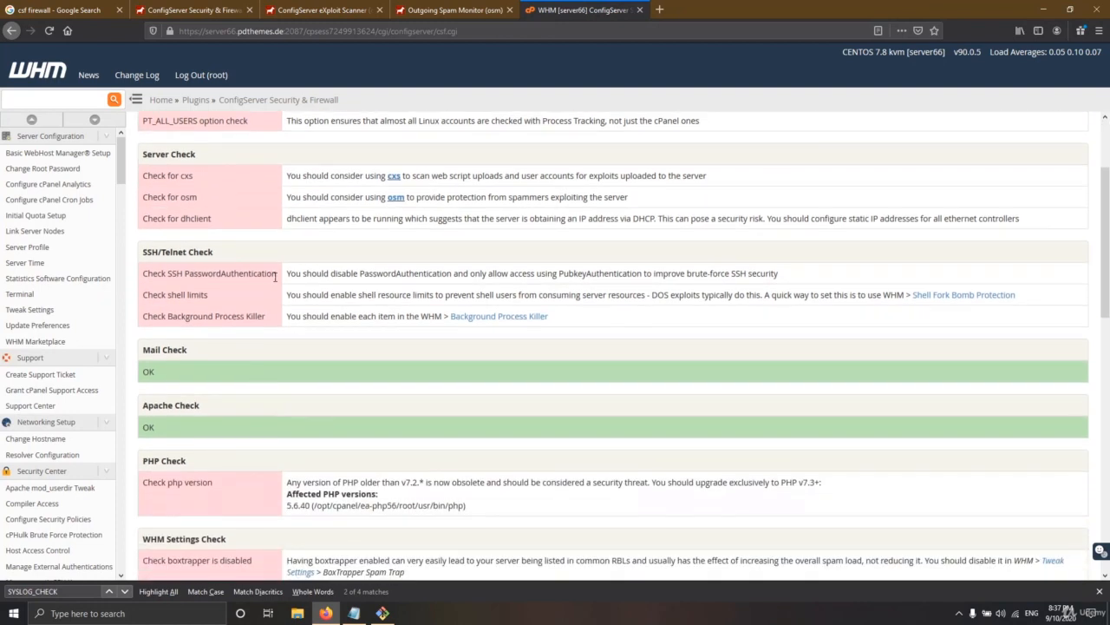
left_click_drag(280, 278, 140, 277)
left_click(223, 275)
left_click_drag(277, 276, 153, 274)
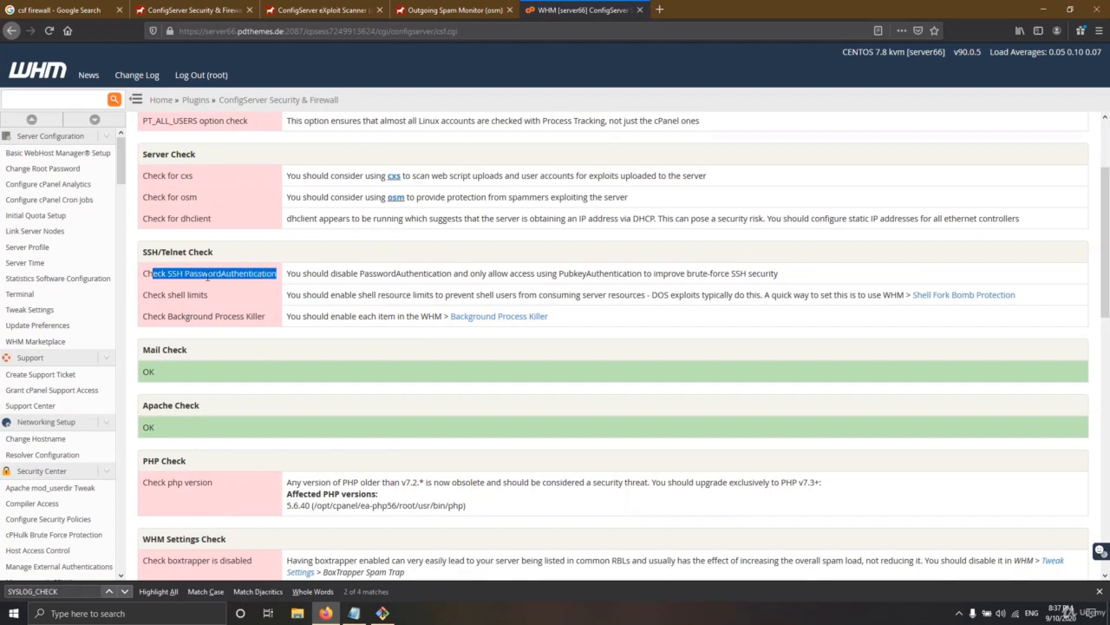
left_click_drag(361, 273, 449, 274)
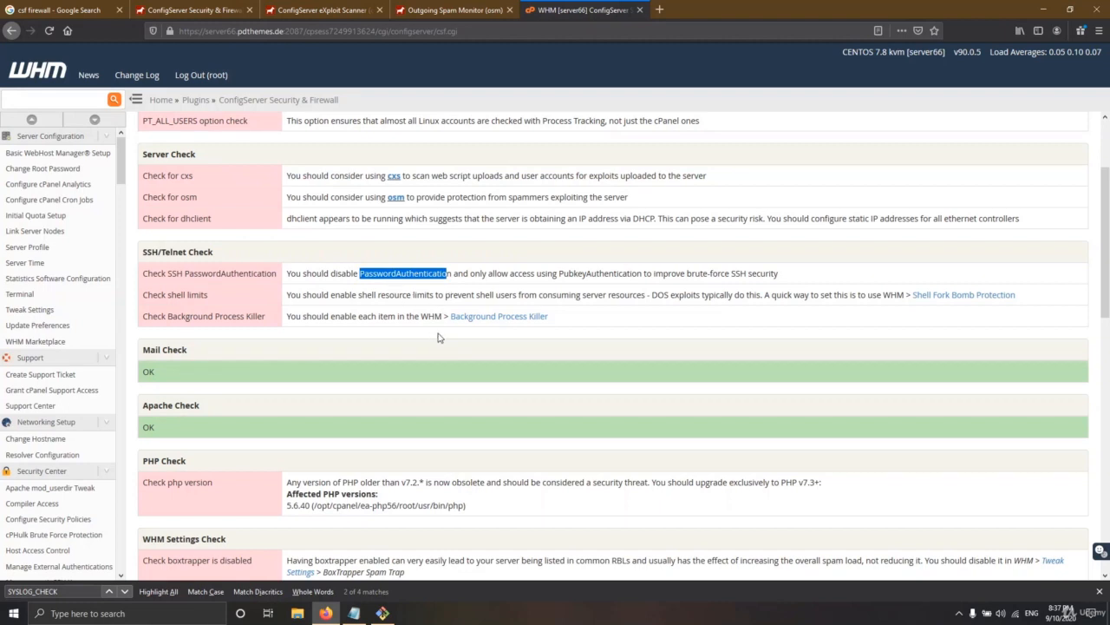
left_click(451, 273)
left_click_drag(451, 275, 360, 273)
Review the shell limits check and the WHM Settings Check section
left_click_drag(209, 296, 174, 295)
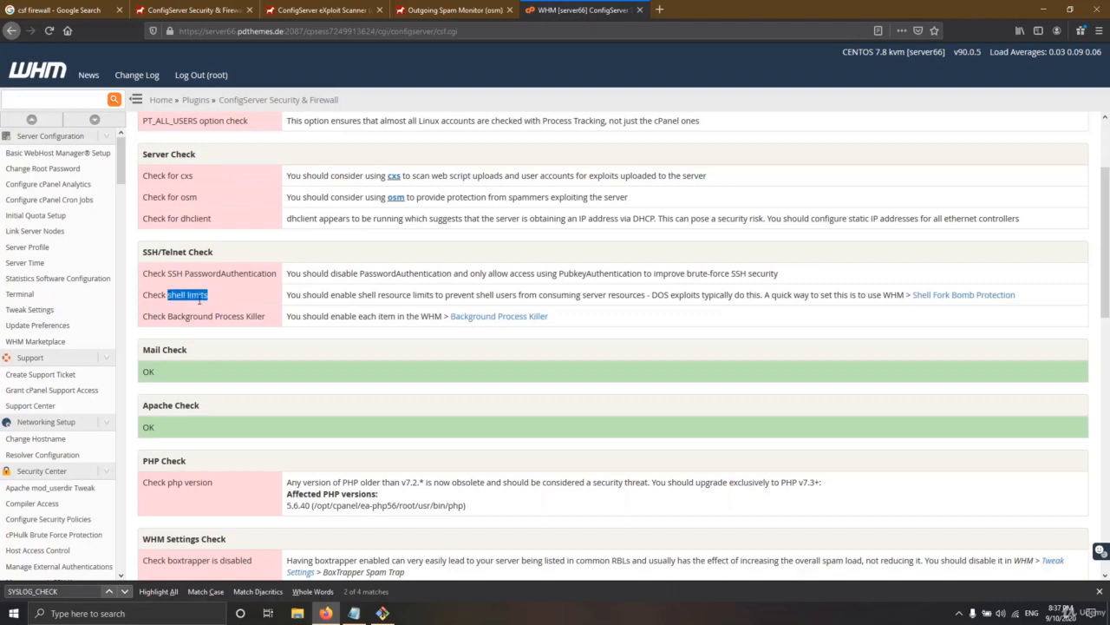
scroll(466, 374, "down", 3)
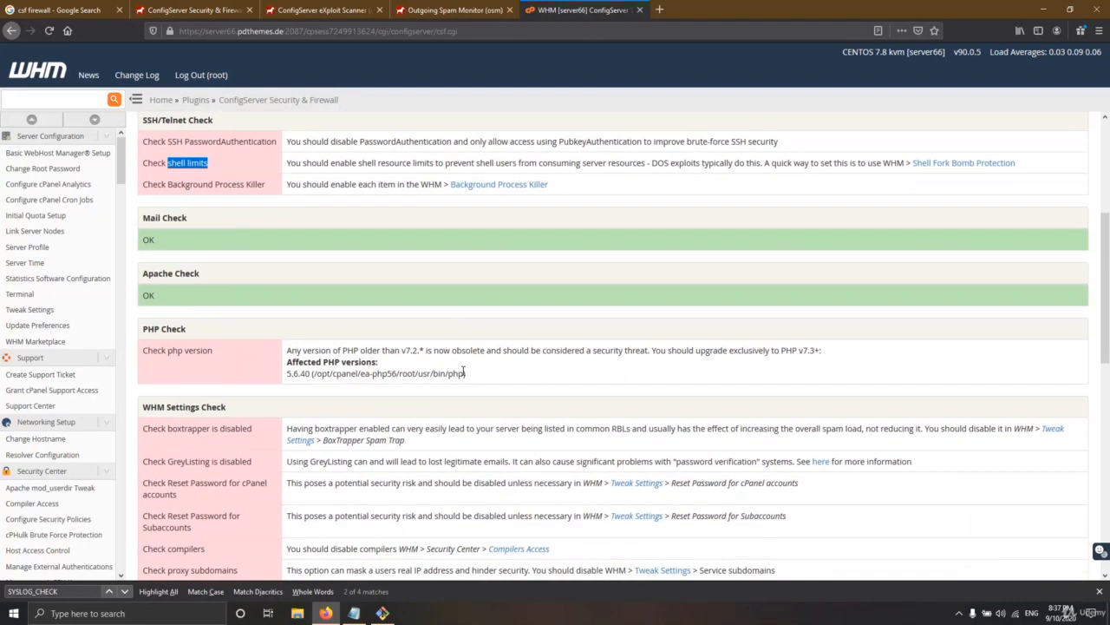
scroll(464, 373, "down", 3)
left_click_drag(149, 296, 213, 267)
scroll(195, 382, "down", 10)
scroll(213, 267, "up", 7)
scroll(213, 272, "up", 6)
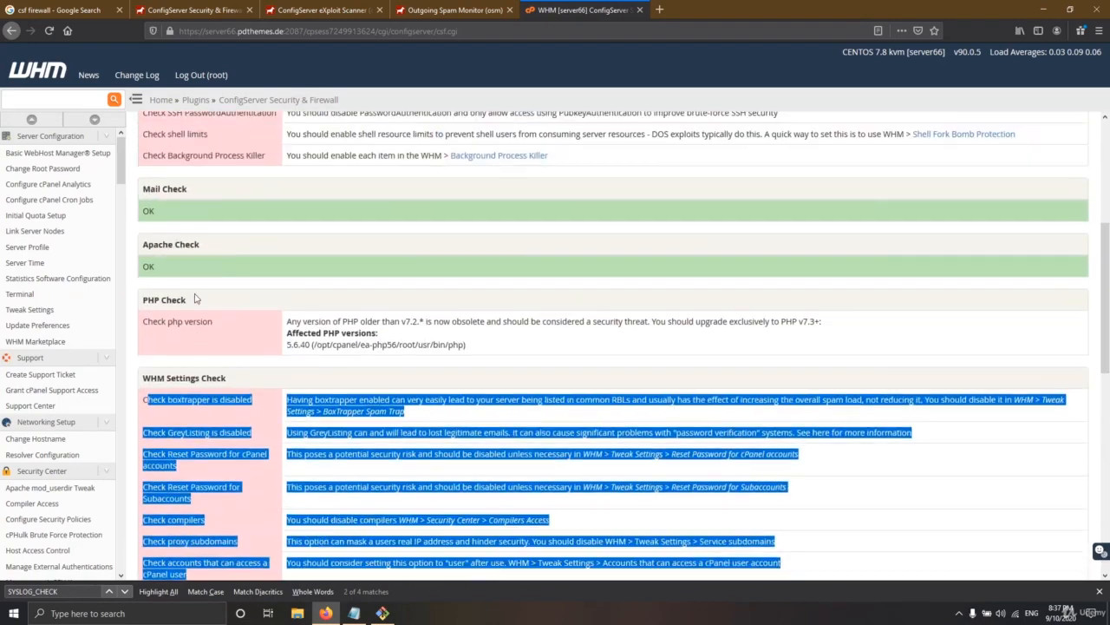
left_click(194, 410)
left_click_drag(152, 405, 232, 407)
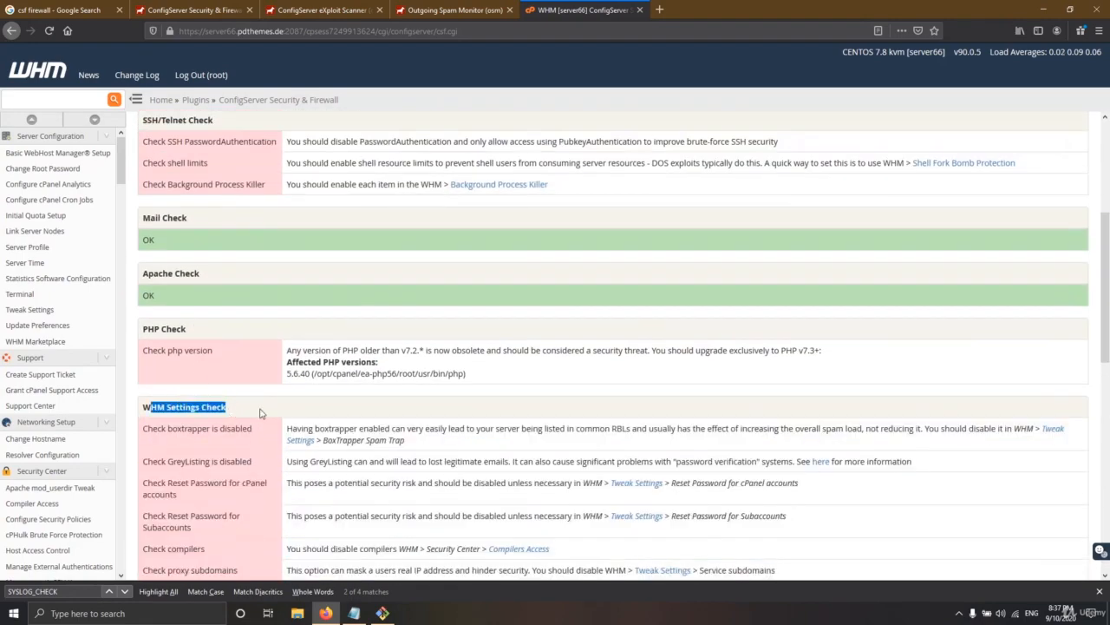
left_click(258, 414)
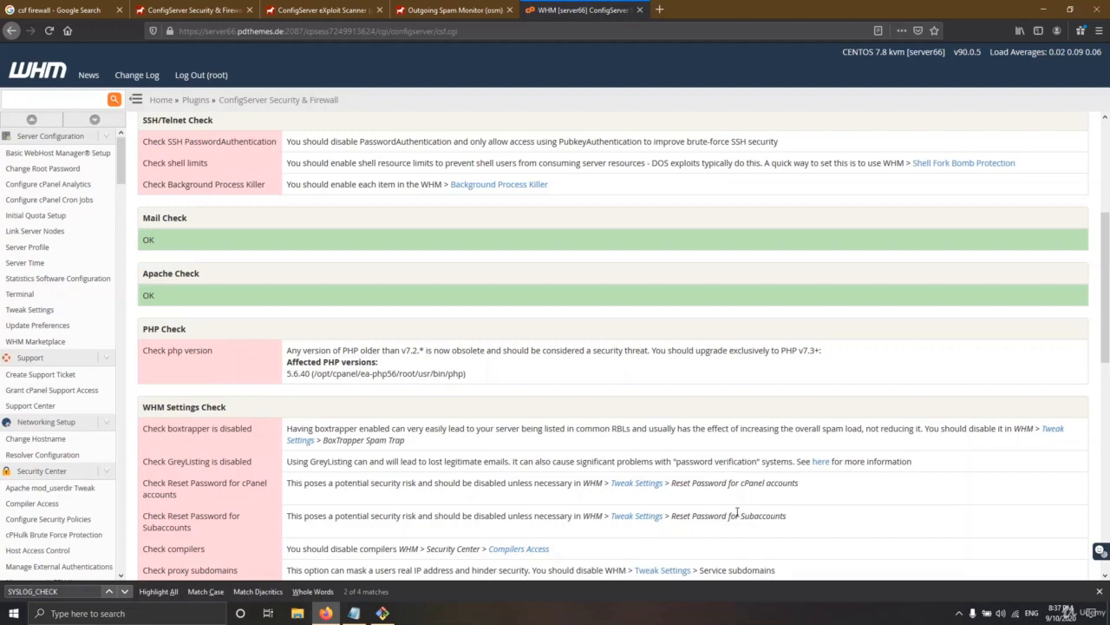
Note the boxtrapper recommendation, then go back to the main csf page
scroll(751, 409, "down", 3)
scroll(822, 382, "up", 1)
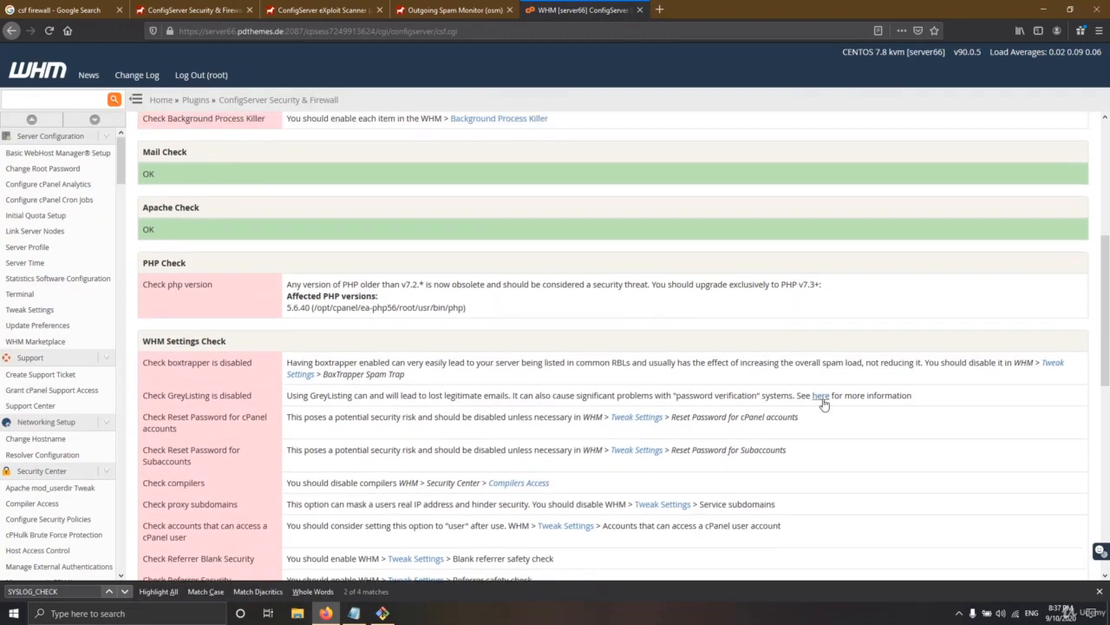
scroll(815, 405, "down", 1)
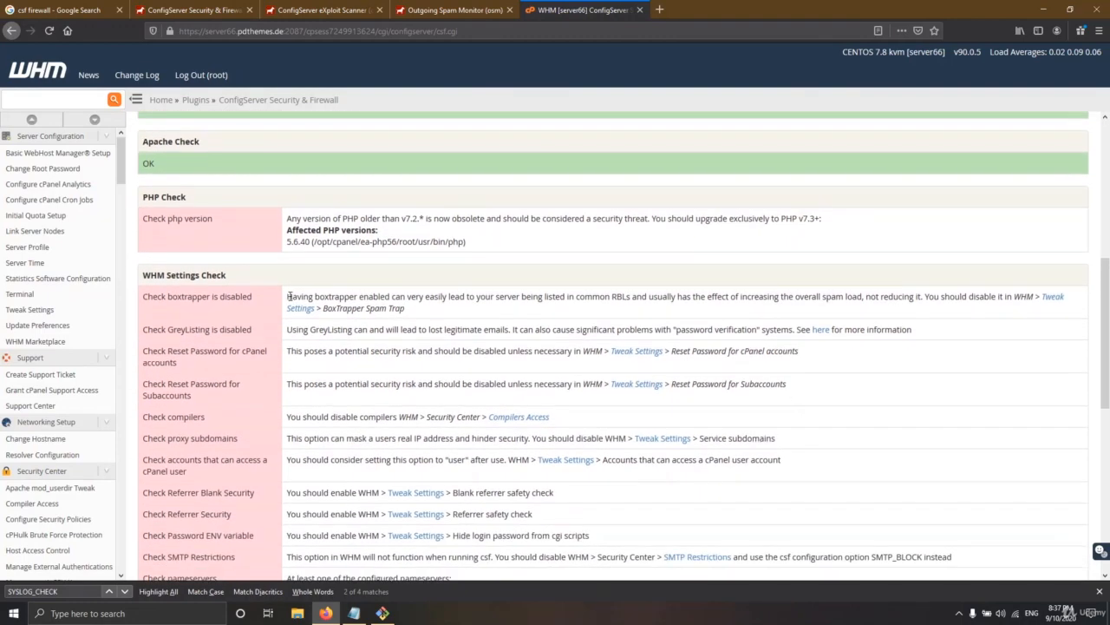
left_click_drag(288, 297, 382, 319)
left_click(443, 319)
scroll(476, 347, "up", 5)
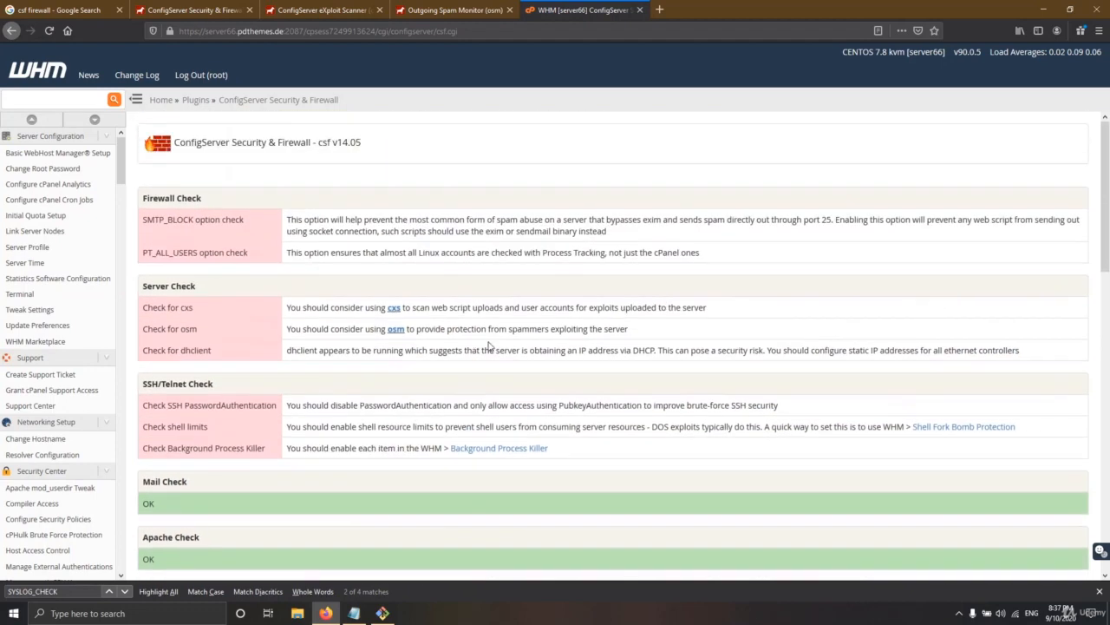
left_click(277, 101)
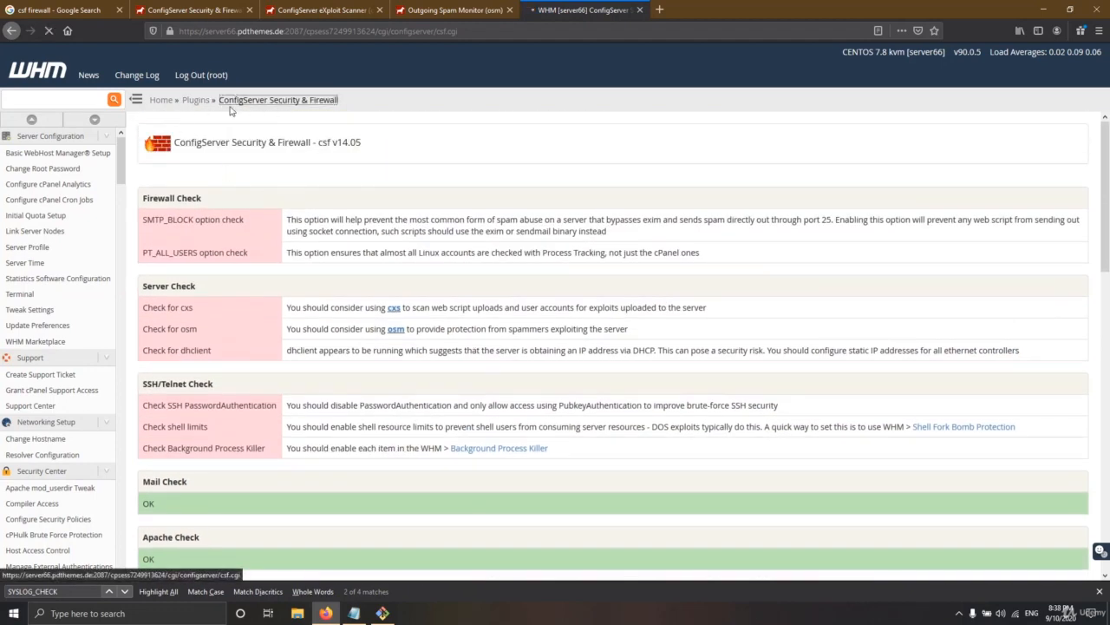
Scroll to the csf – ConfigServer Firewall section and open Firewall Deny IPs (csf.deny)
scroll(385, 214, "down", 5)
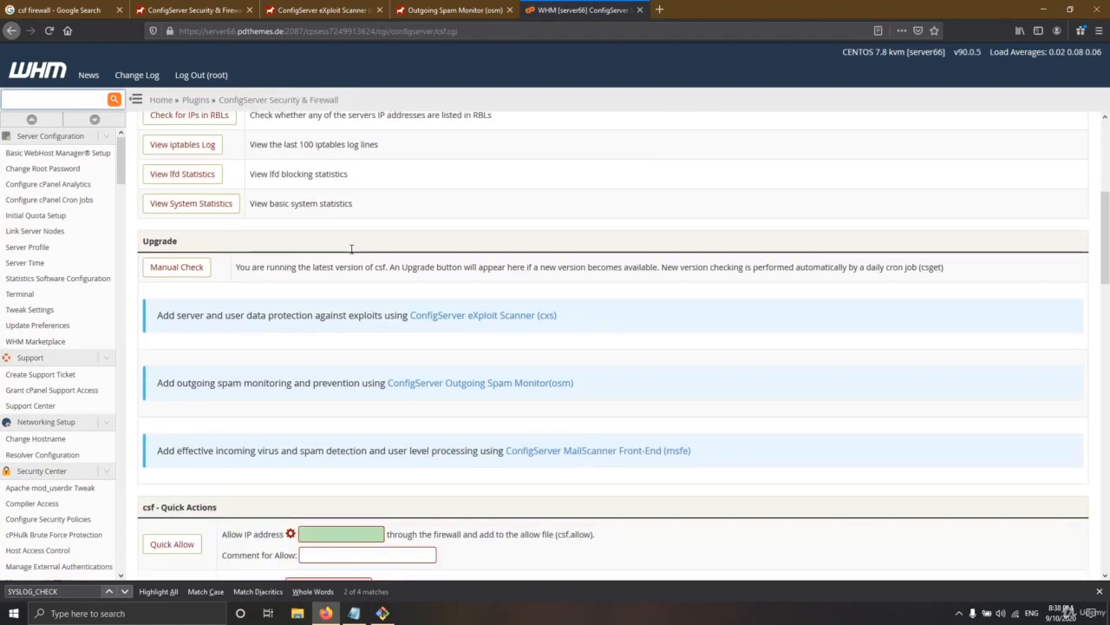
scroll(342, 275, "up", 3)
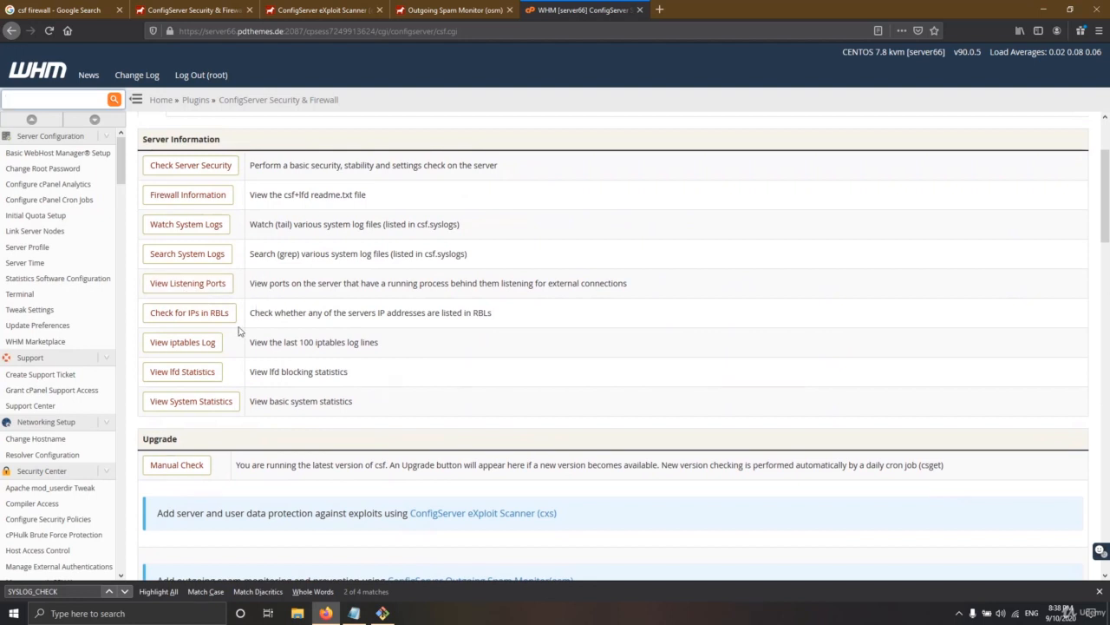
scroll(187, 300, "down", 1)
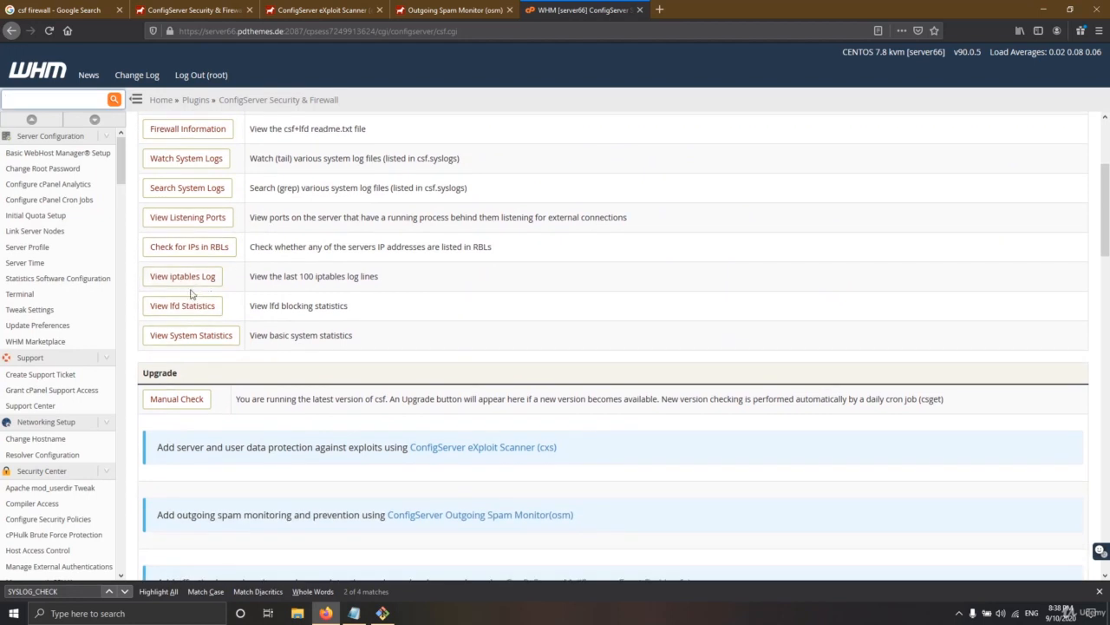
scroll(267, 302, "down", 6)
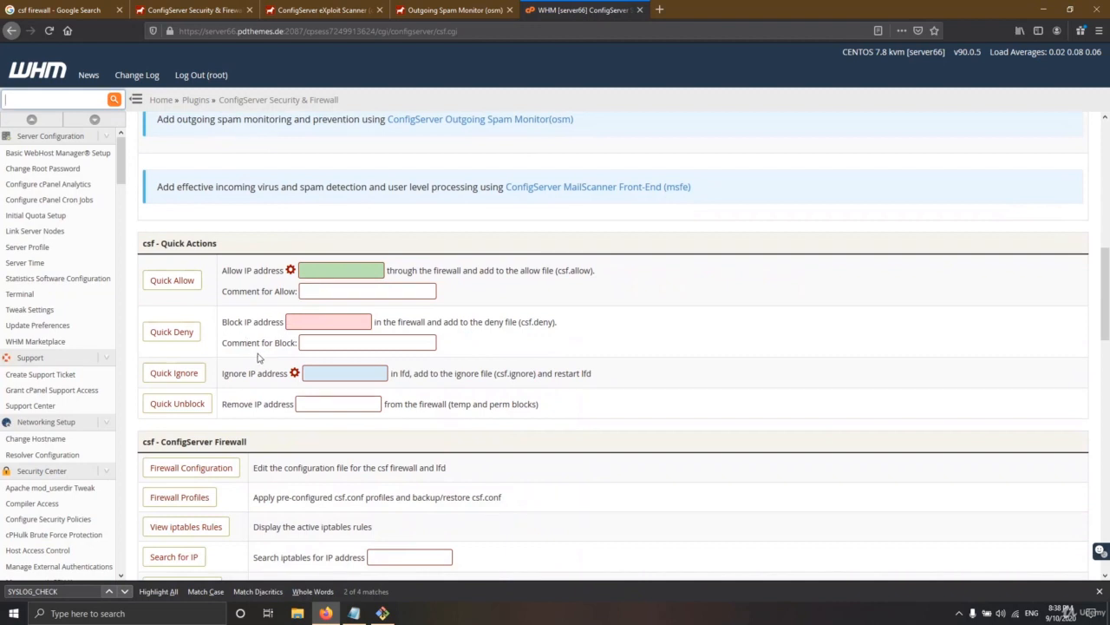
scroll(260, 358, "down", 2)
scroll(218, 385, "down", 2)
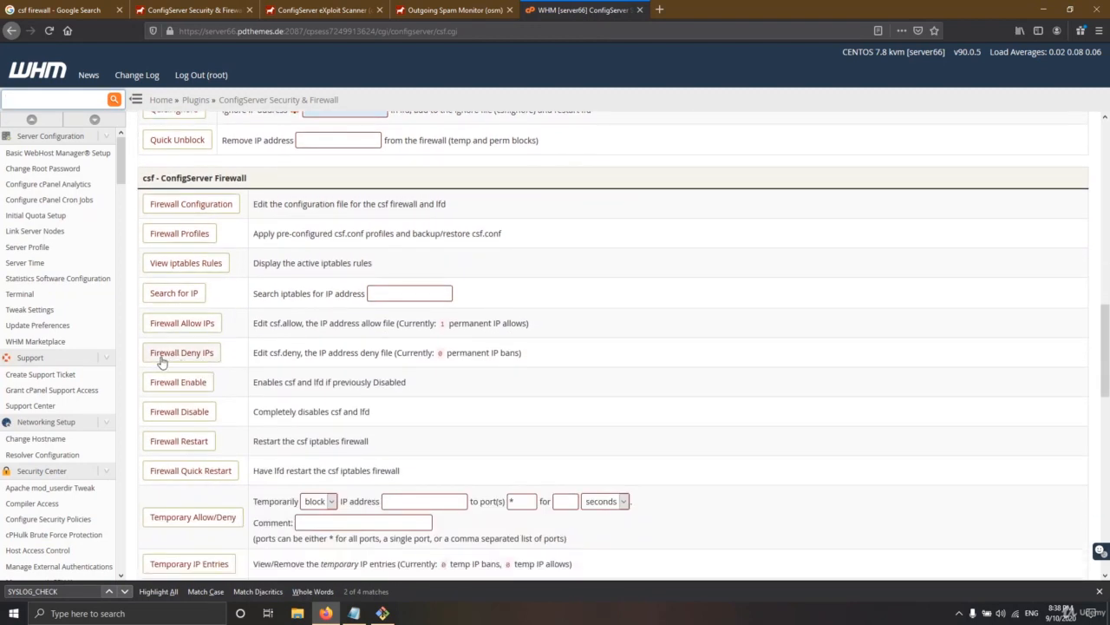
left_click(169, 355)
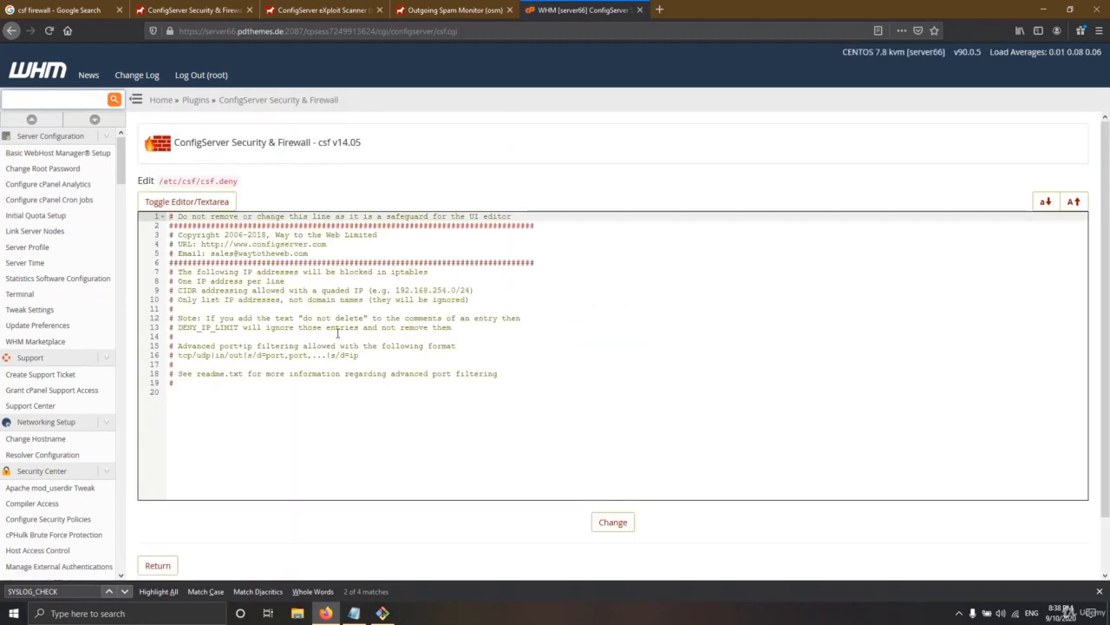
left_click(260, 434)
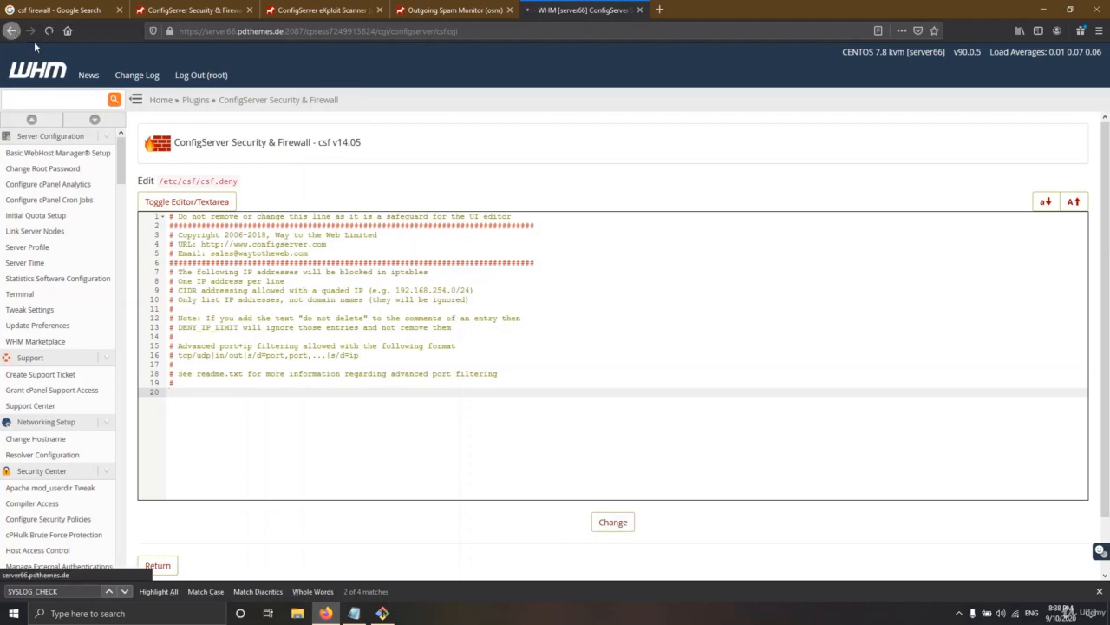
Go back without editing csf.deny, inspect the Quick Actions allow/block IP and comment fields, then return to the top
left_click(10, 31)
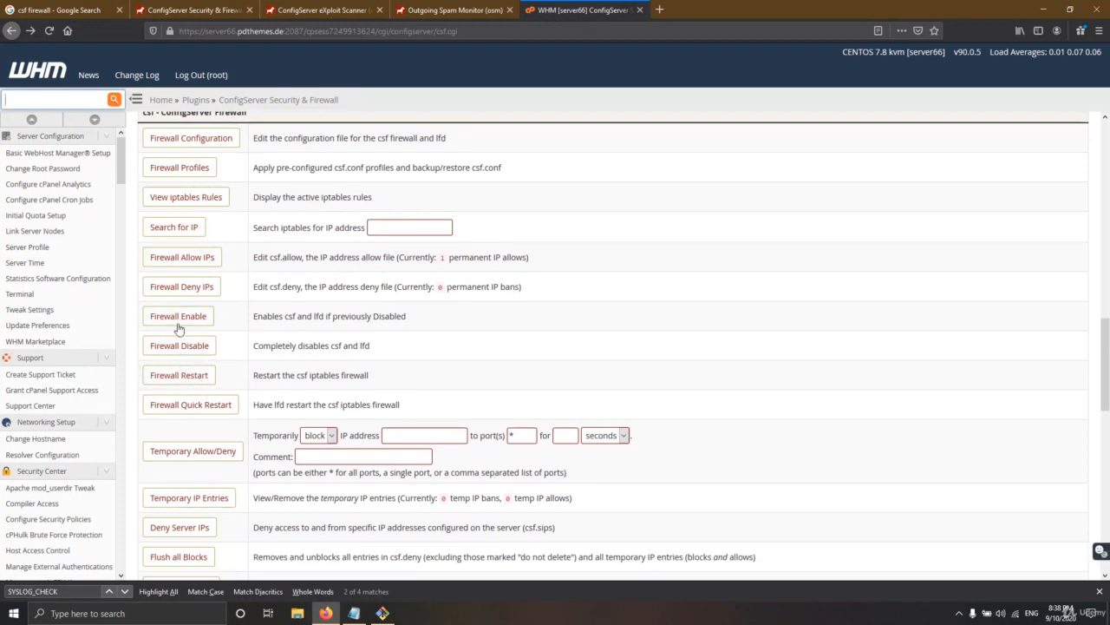
scroll(199, 277, "up", 5)
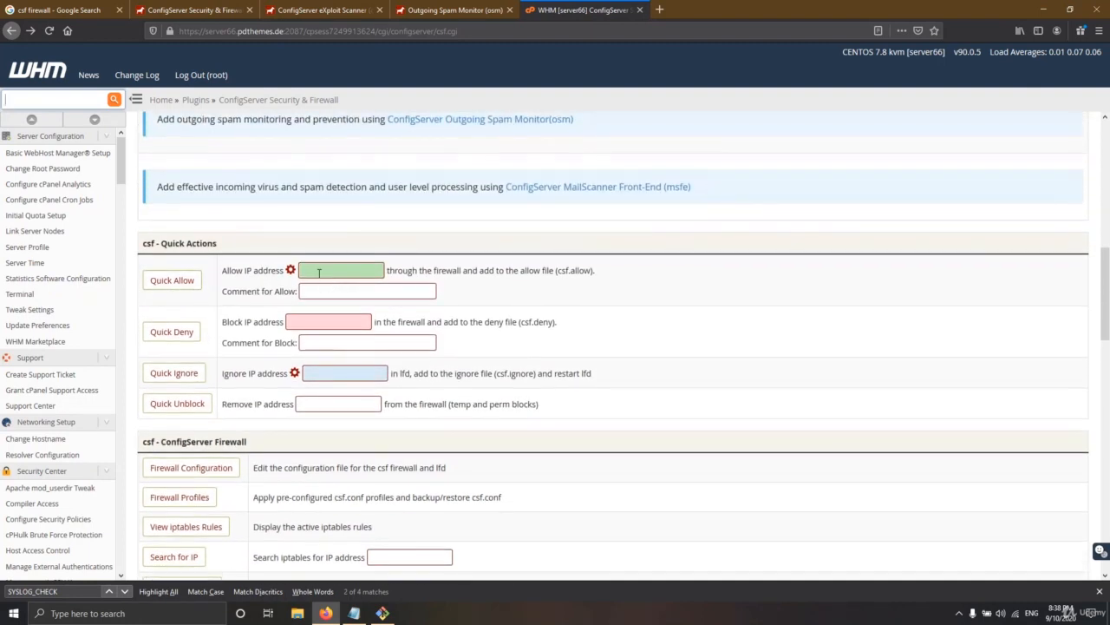
left_click(319, 272)
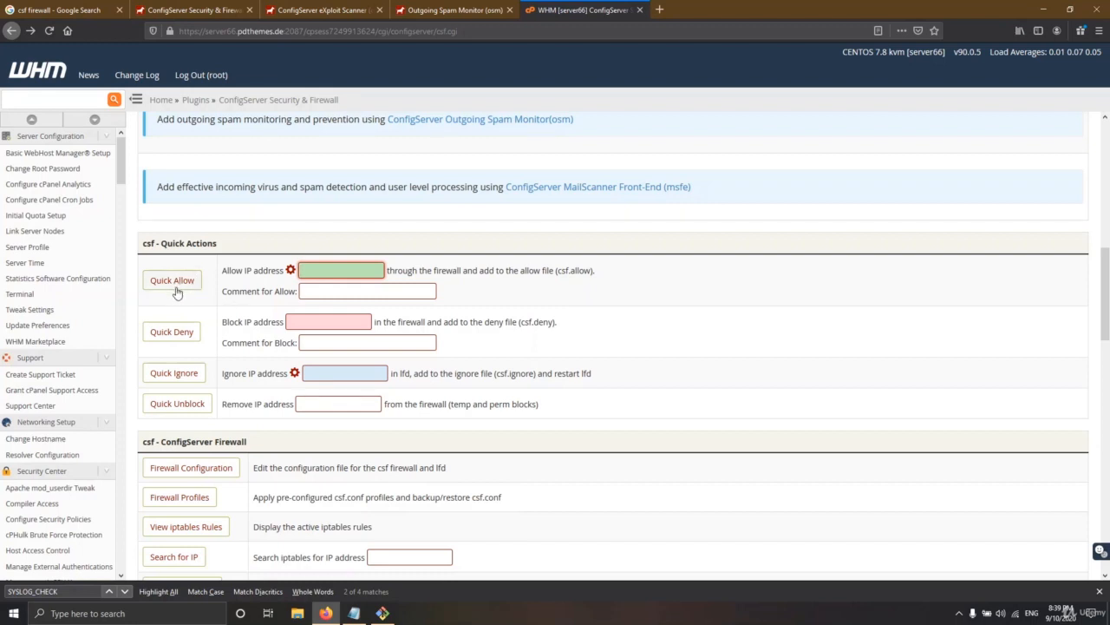
left_click(310, 320)
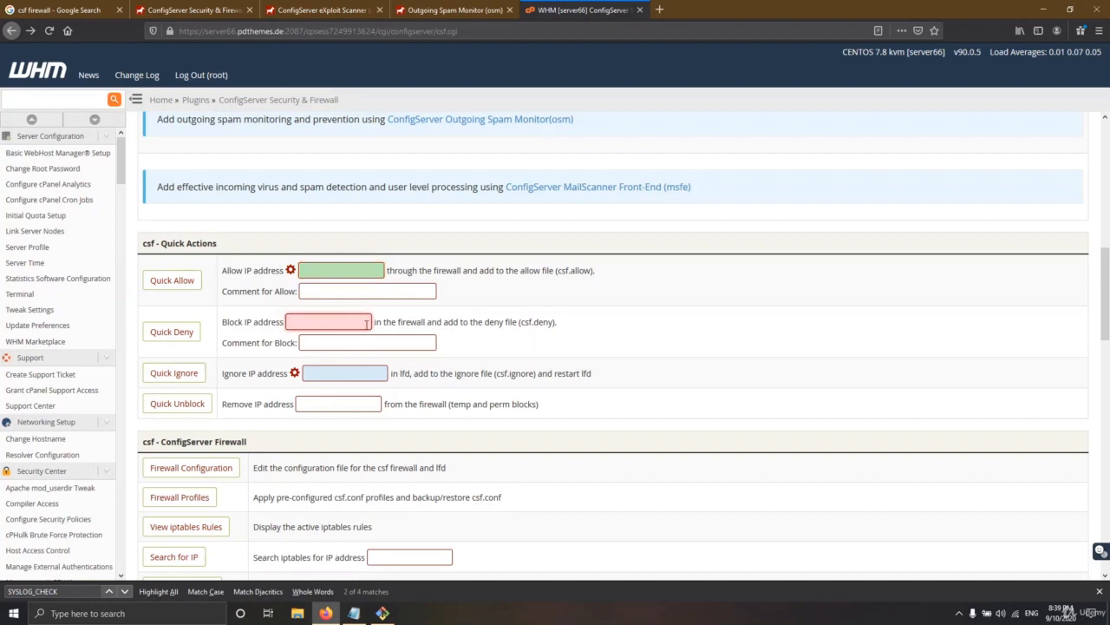
left_click(326, 296)
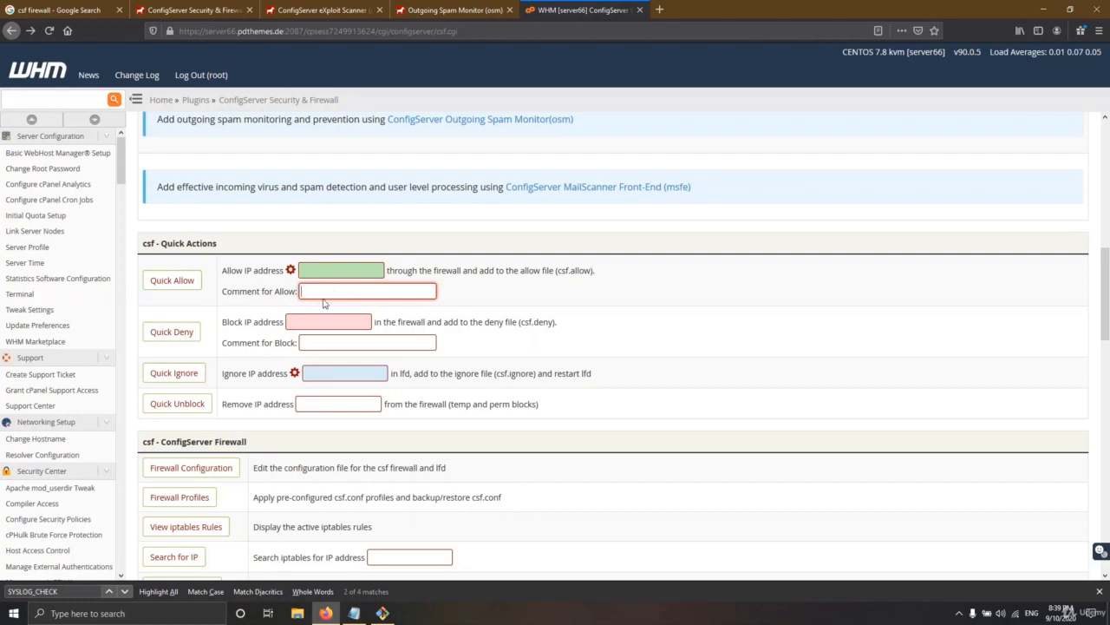
left_click(320, 347)
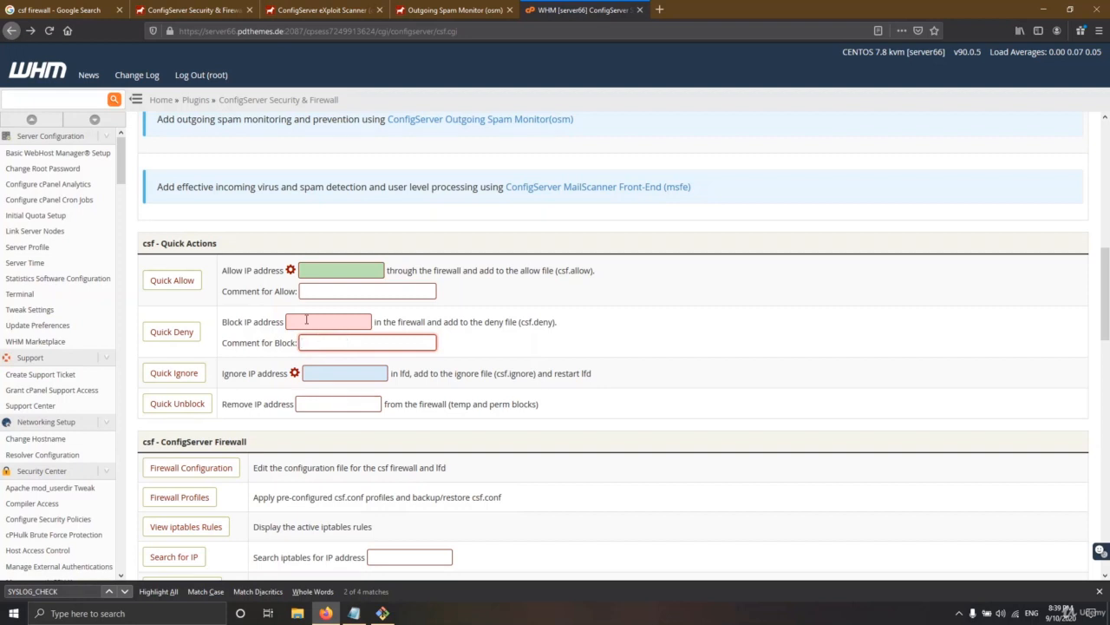
left_click(308, 274)
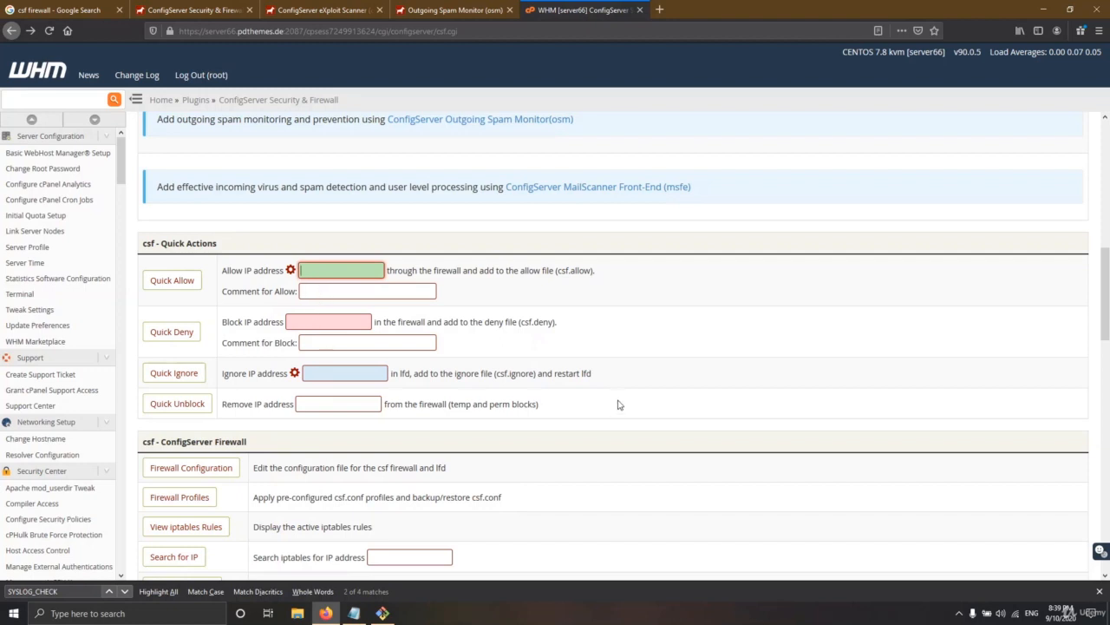
scroll(618, 404, "up", 3)
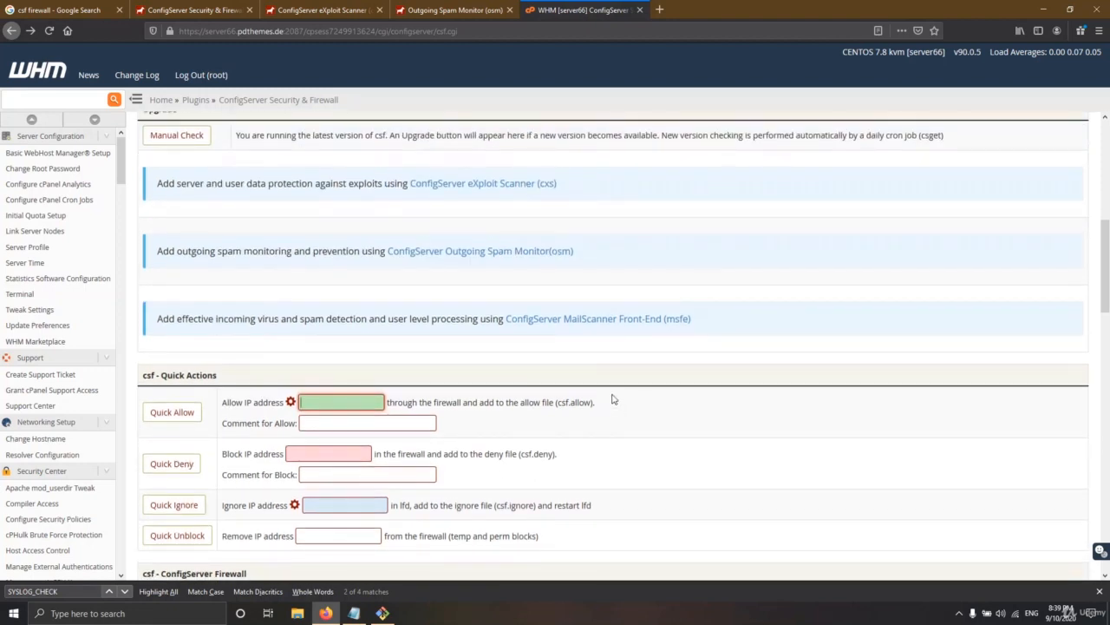
scroll(611, 397, "up", 3)
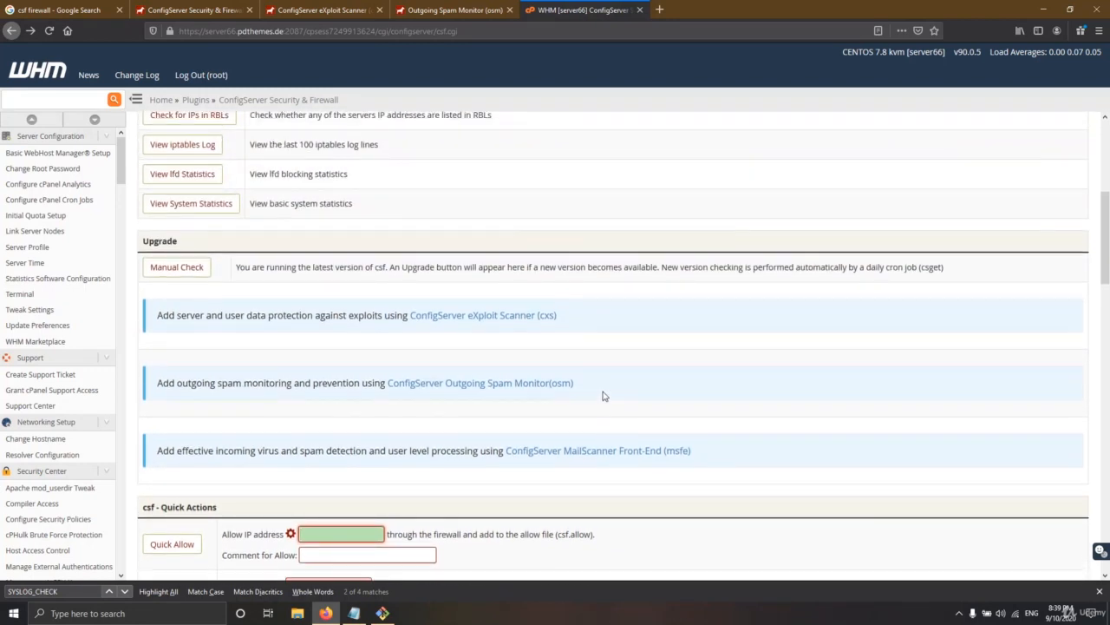
scroll(605, 396, "up", 3)
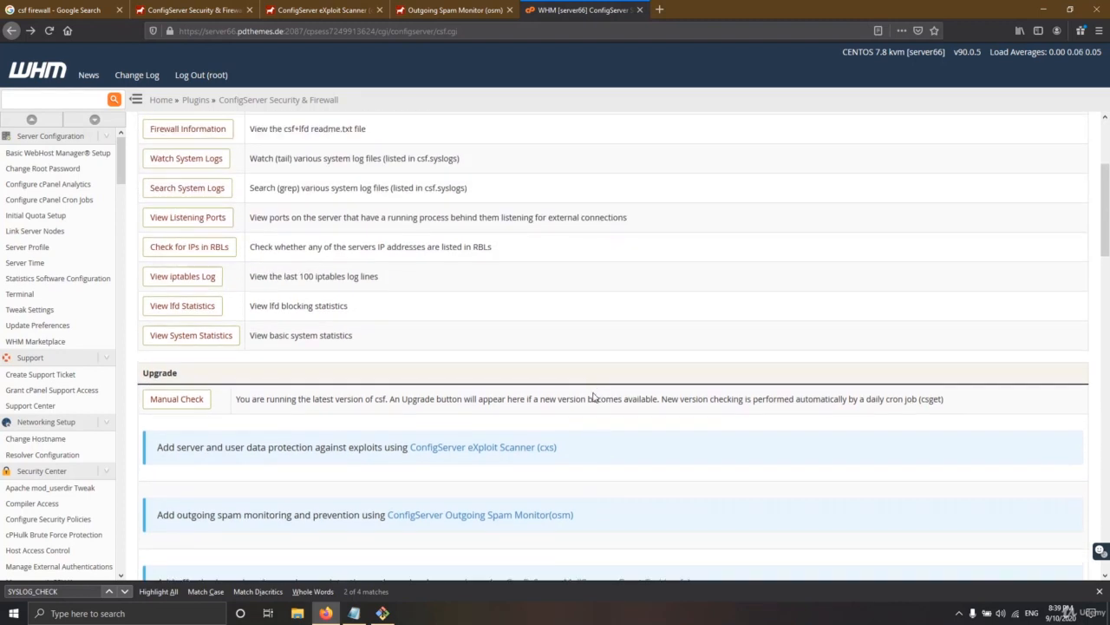
scroll(575, 391, "up", 4)
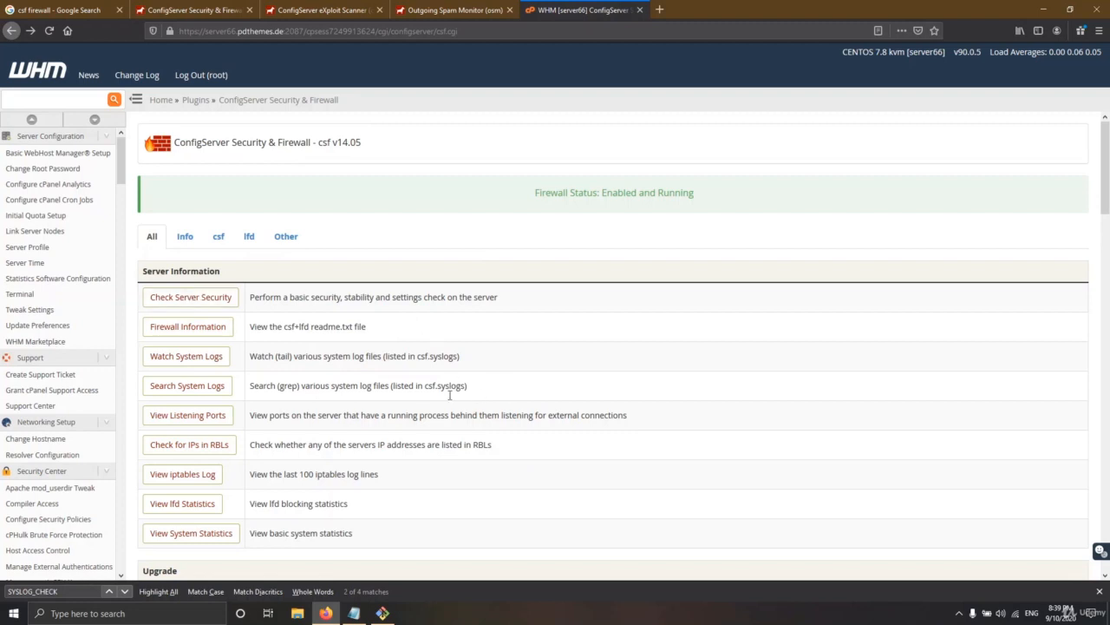
Rerun Check Server Security and read the 81/103 report, including the hide login password advice
left_click(192, 300)
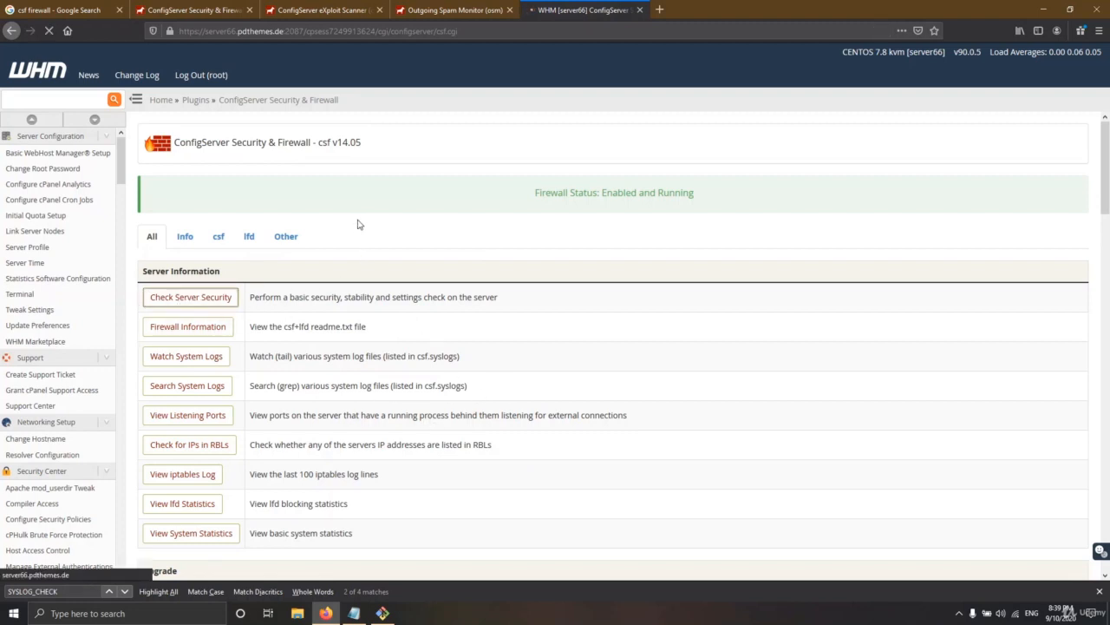
scroll(260, 364, "down", 5)
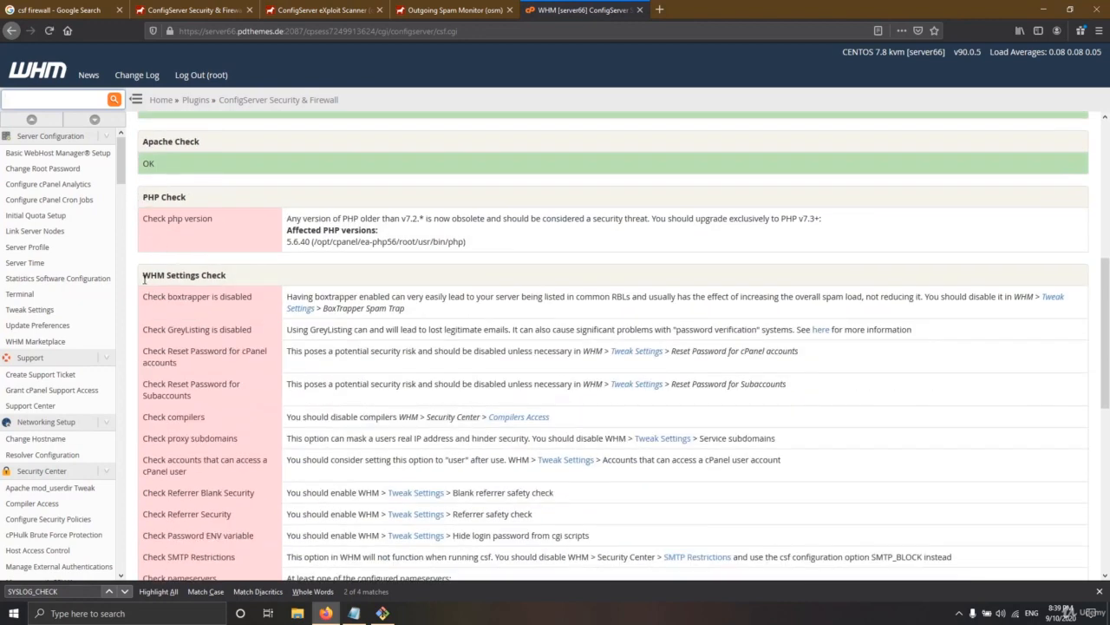
left_click_drag(144, 278, 230, 281)
scroll(240, 347, "down", 3)
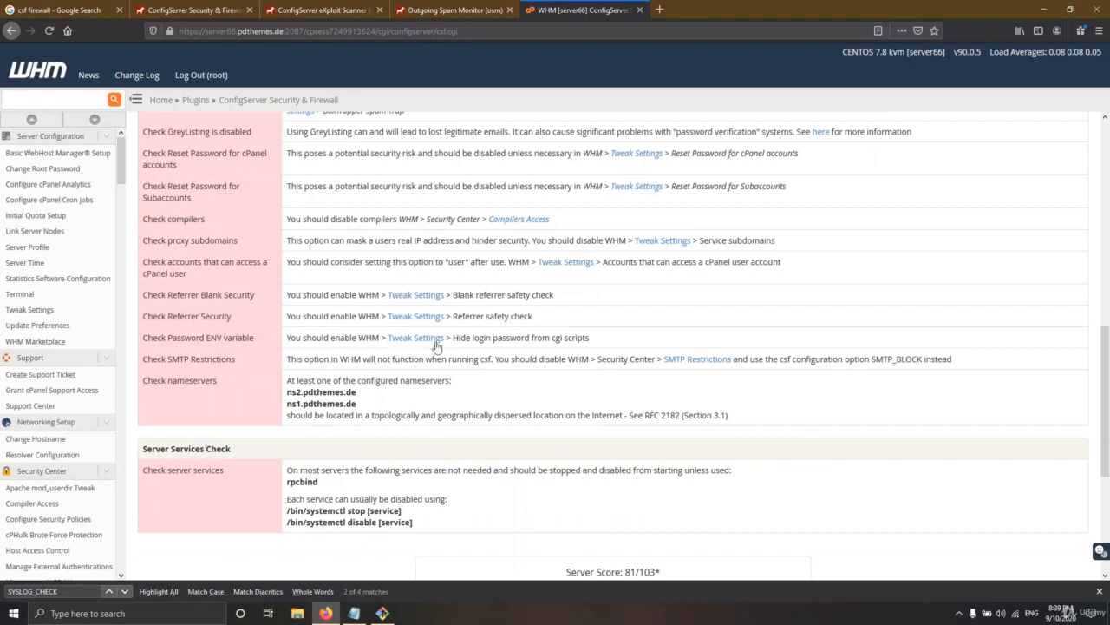
left_click_drag(462, 337, 573, 339)
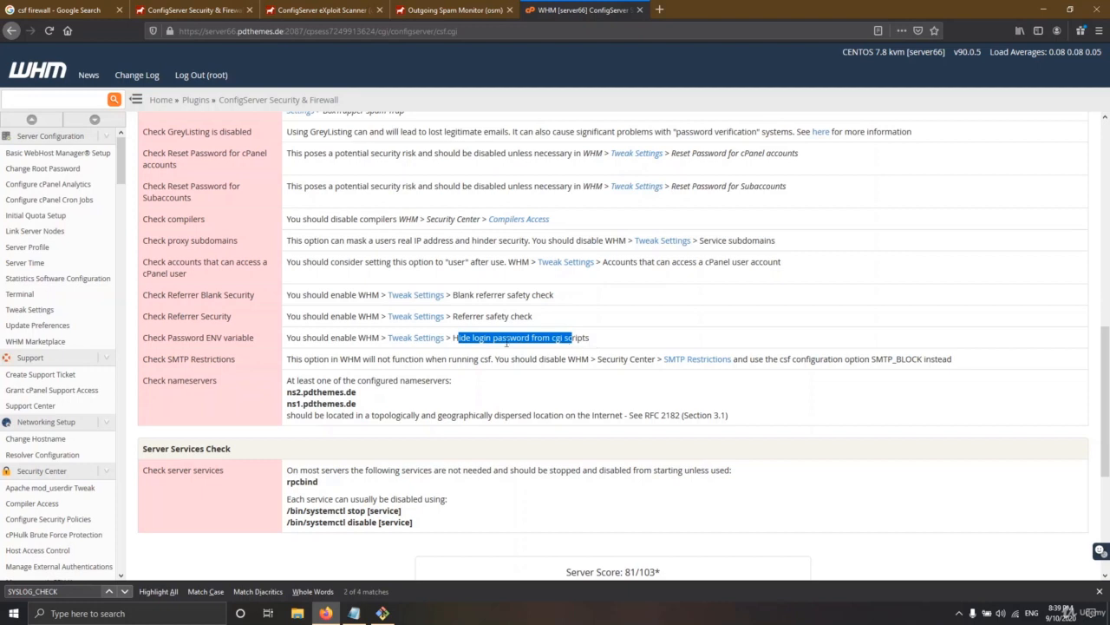
left_click(473, 335)
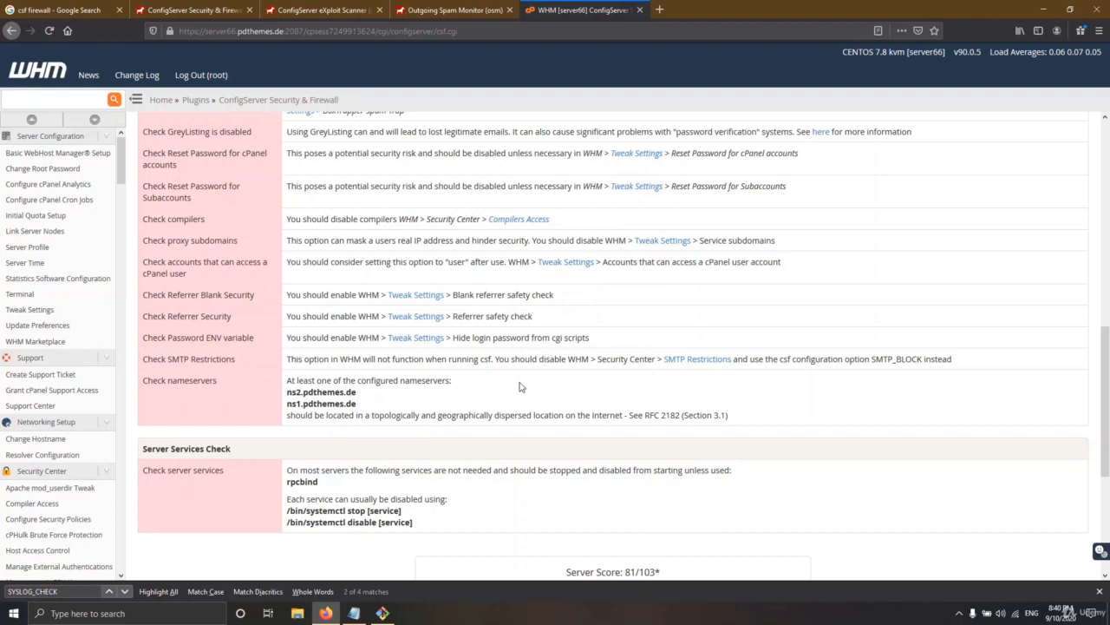
scroll(520, 385, "up", 8)
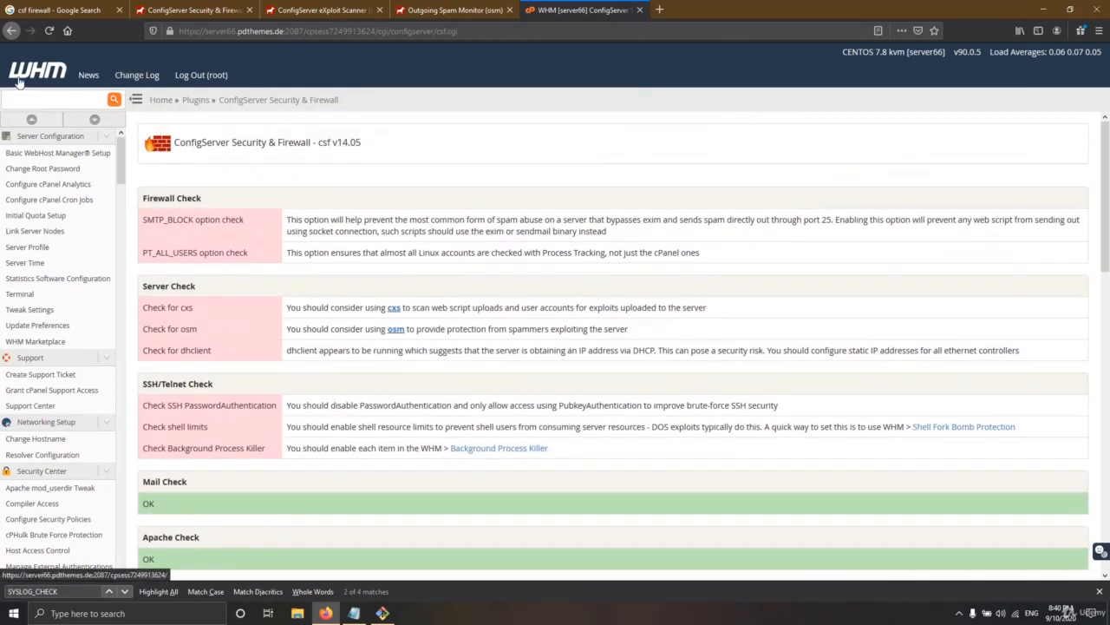
Use the WHM logo at the top left to reach WHM Home
left_click(19, 78)
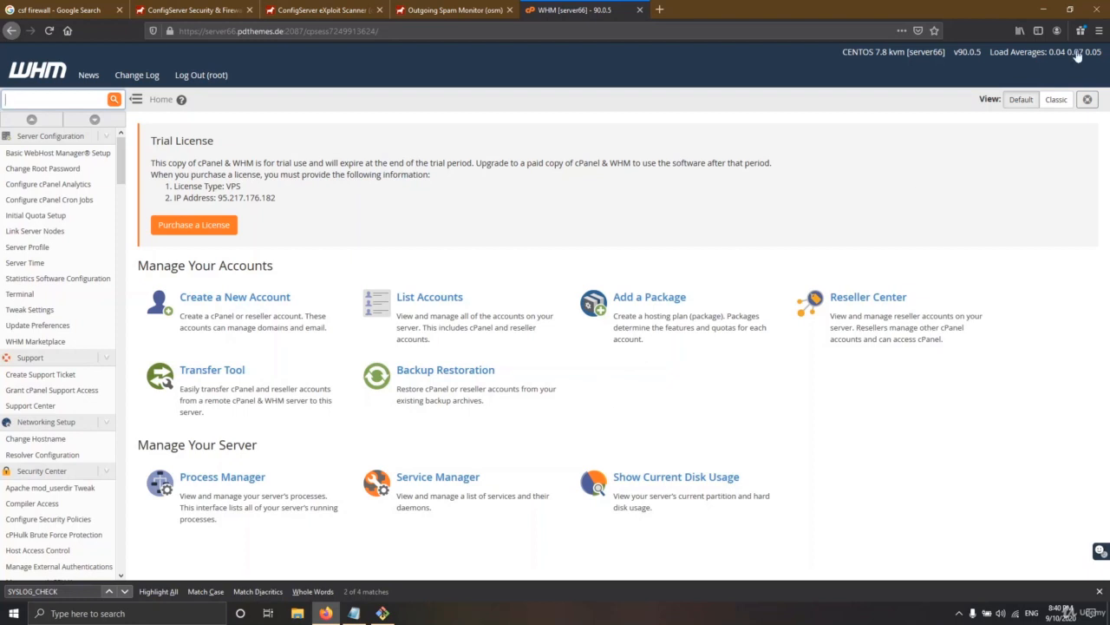
Log out of the remote server's SSH session in Git Bash
left_click(1046, 10)
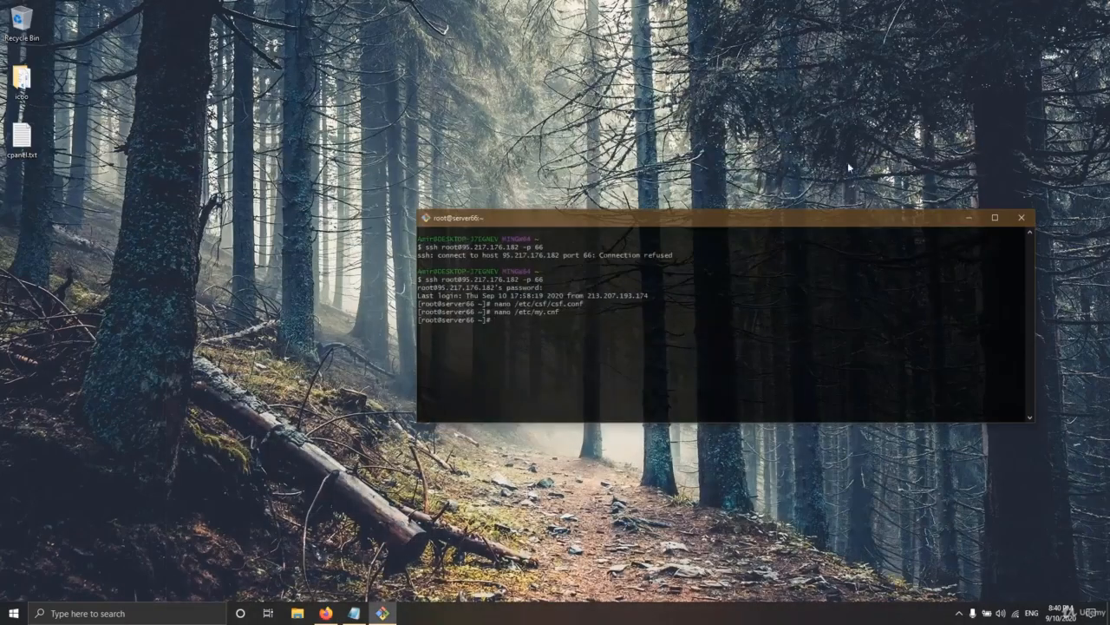
left_click_drag(709, 219, 642, 199)
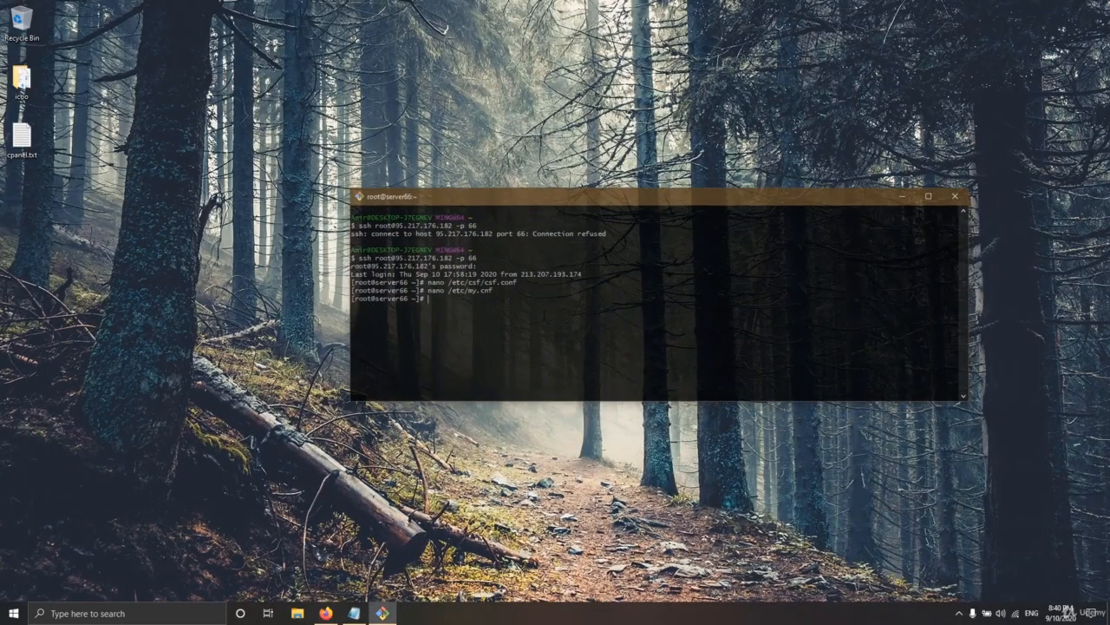
key("ctrl+d")
key("ctrl+d")
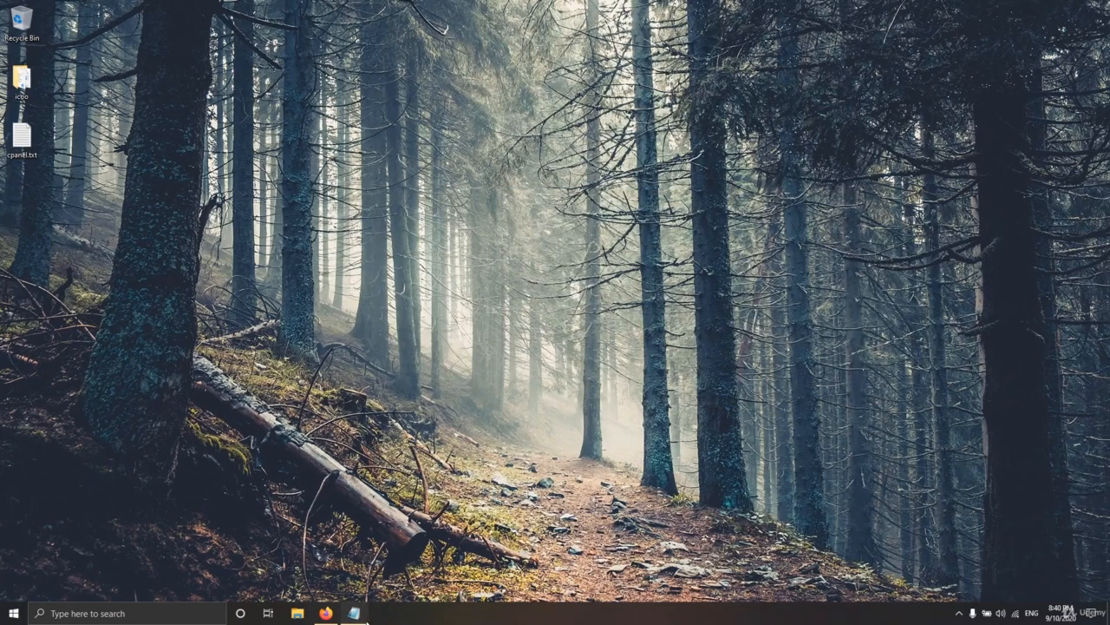
Save the cpanel.txt notes and close Notepad
left_click(354, 612)
key("ctrl+s")
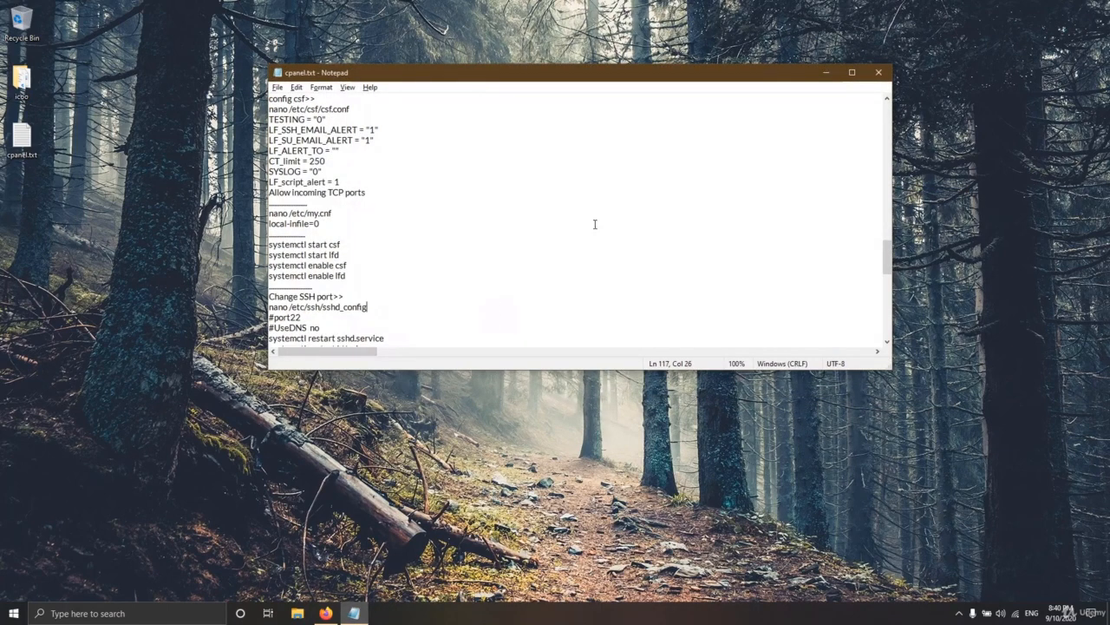
left_click(878, 74)
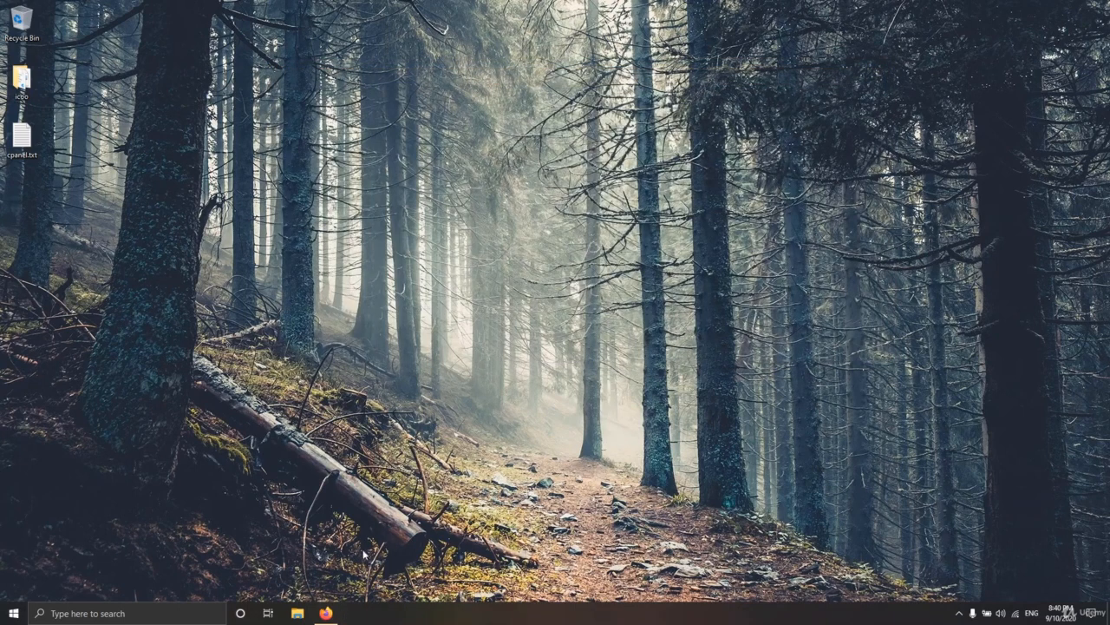
Close the Firefox WHM window and all its open tabs
mouse_move(326, 615)
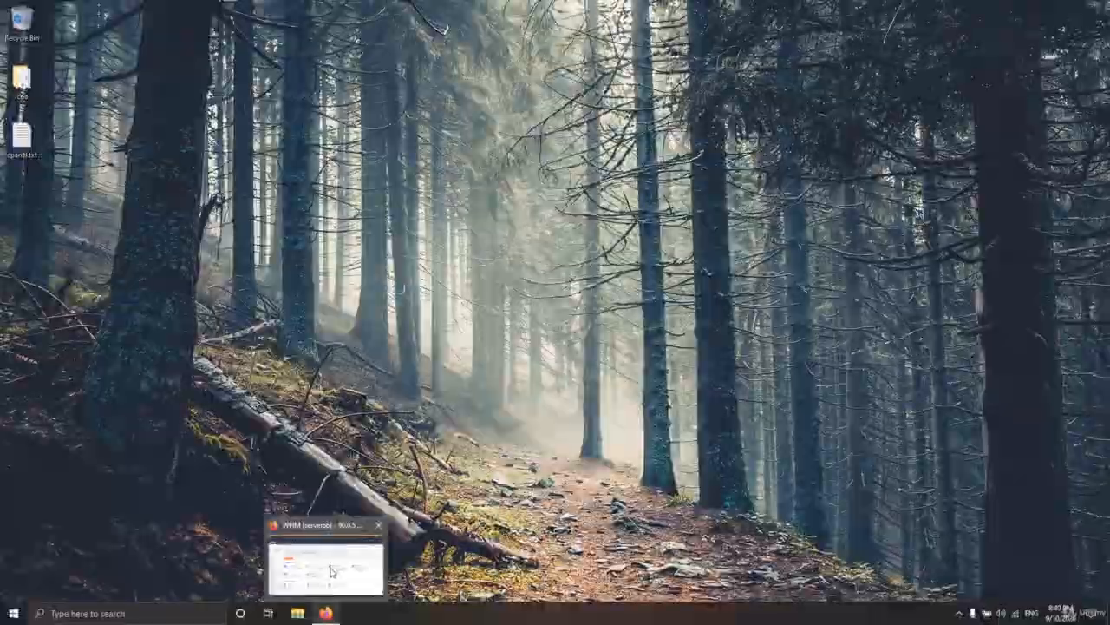
left_click(378, 525)
left_click(99, 67)
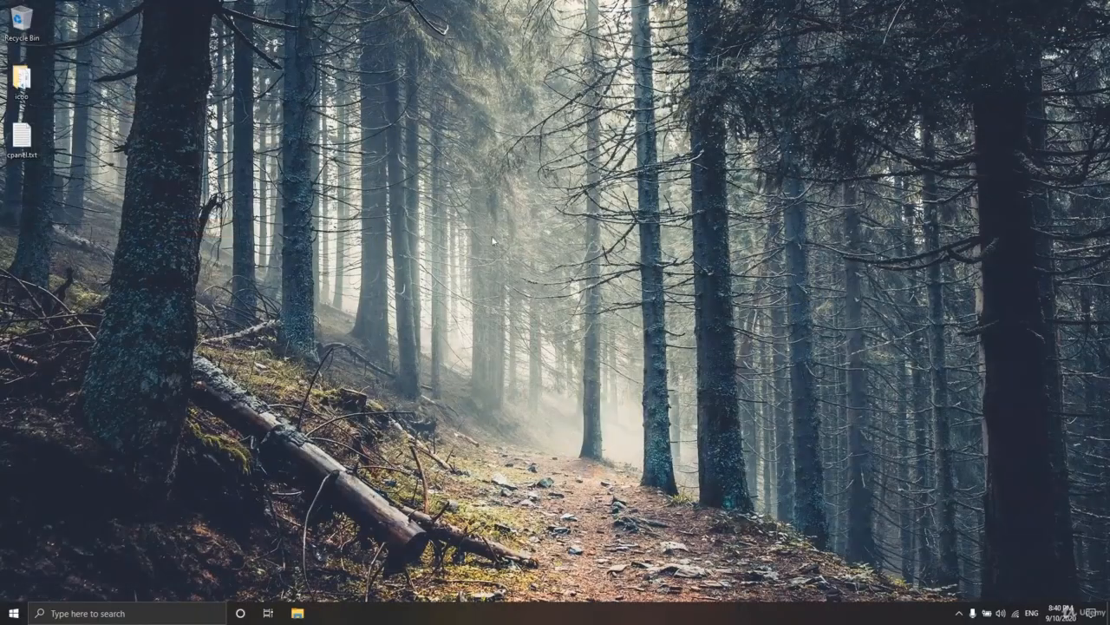